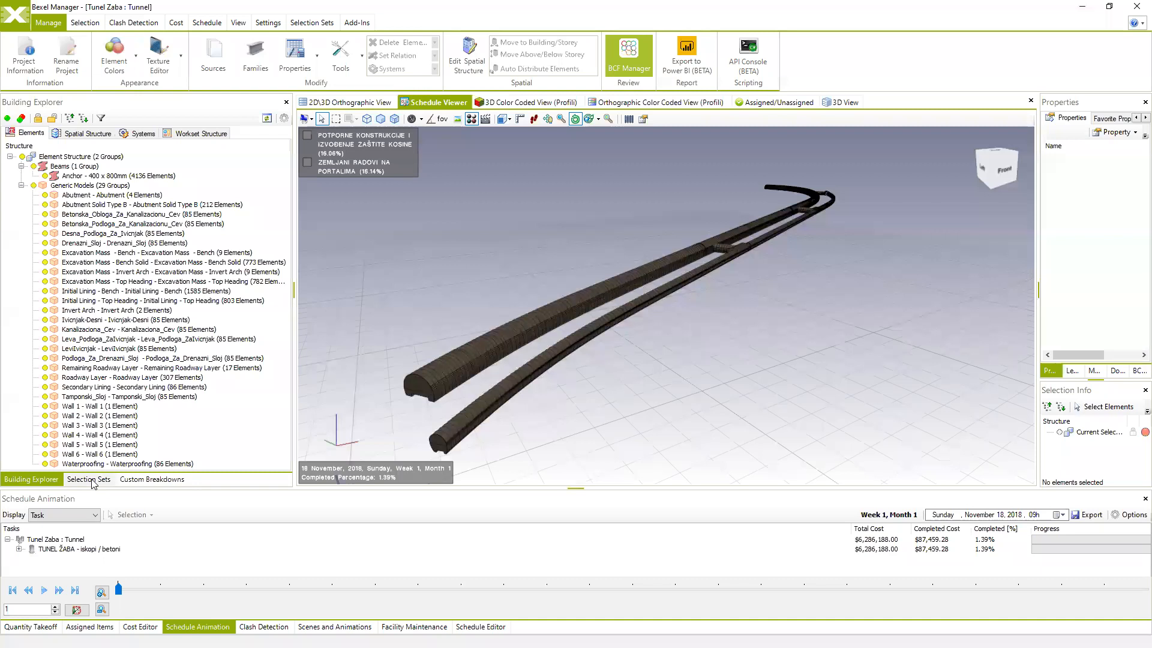
Expand Level 0 and Level 2 in the spatial structure to review their groups, and display the selection sets
click(88, 133)
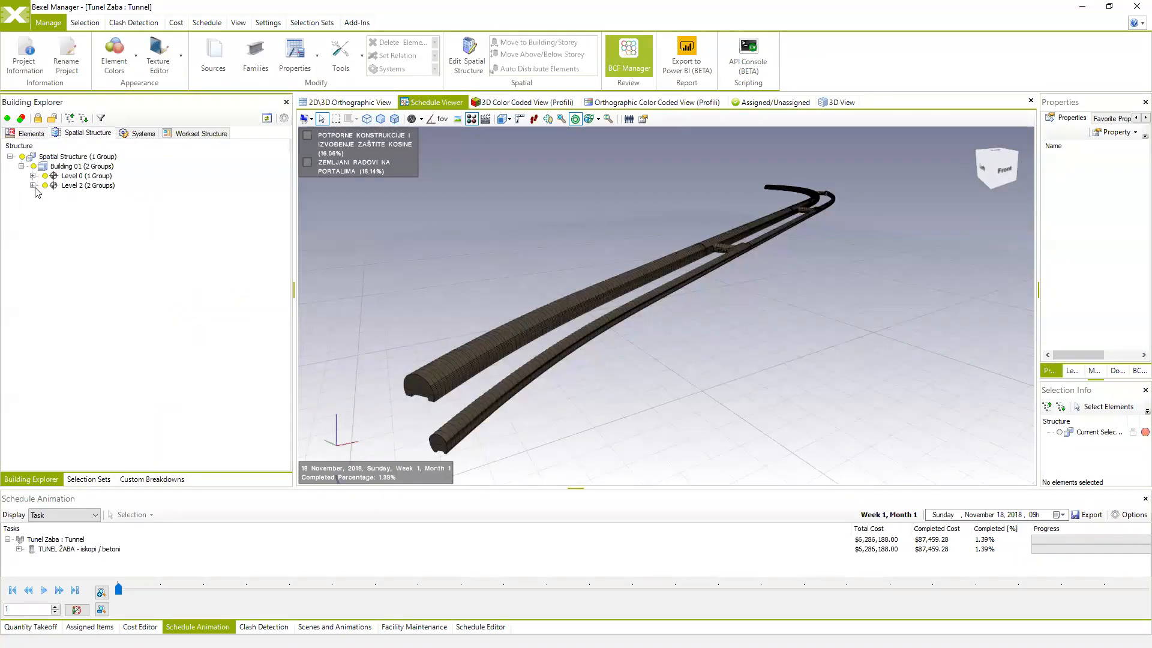
click(32, 186)
click(32, 175)
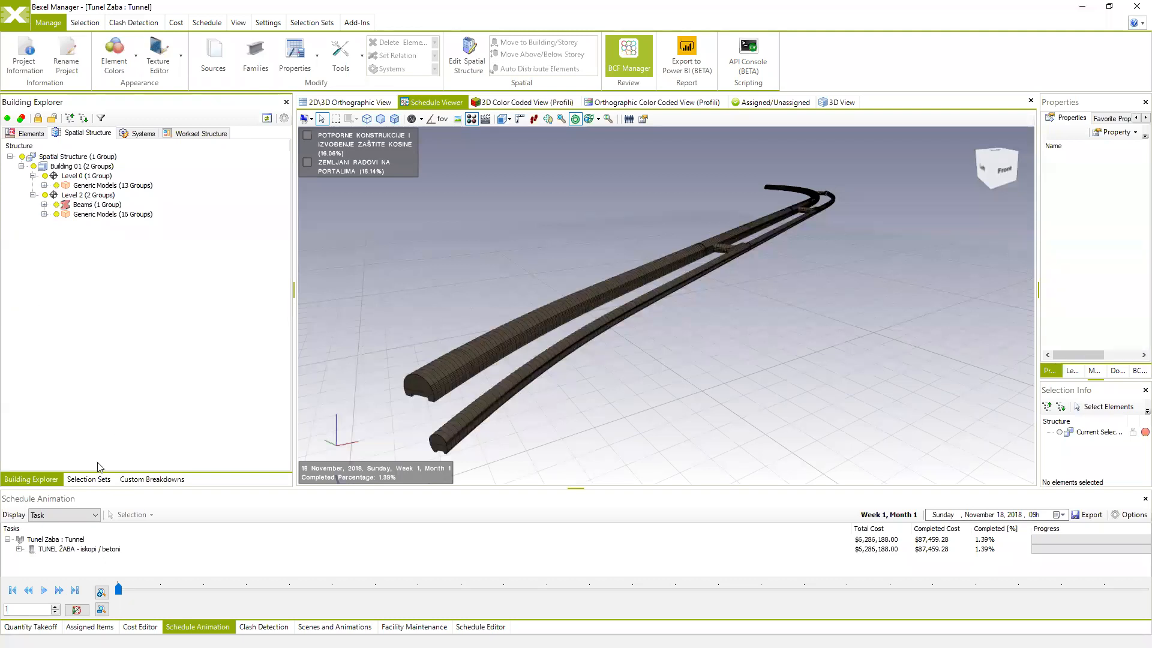
click(96, 480)
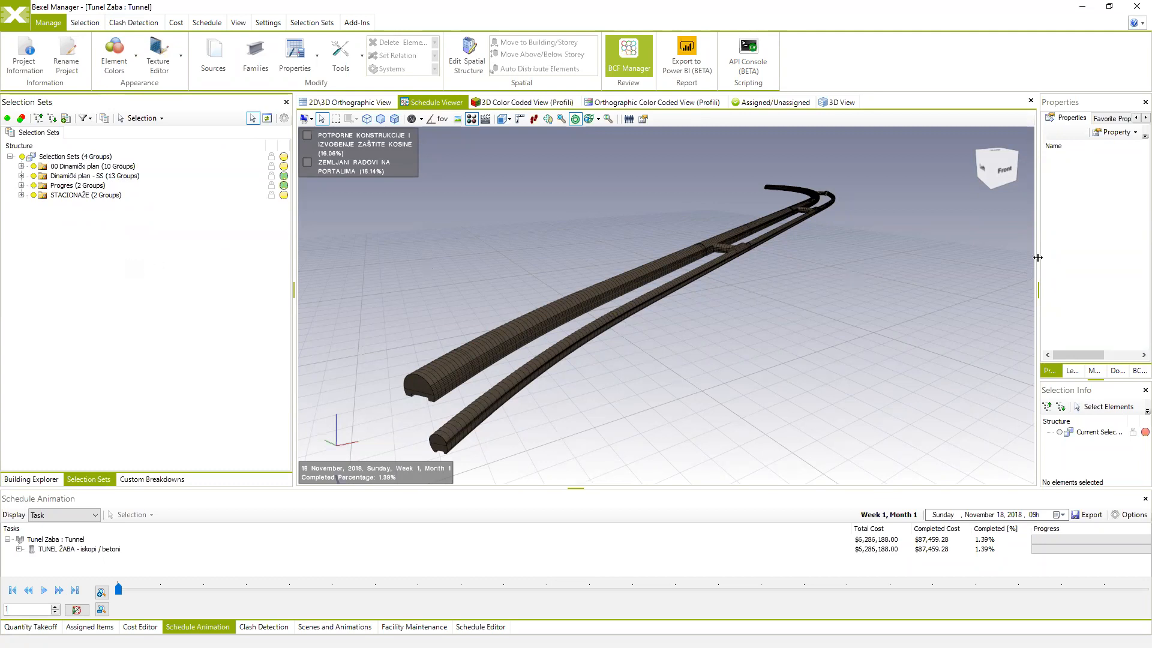
Select a top heading excavation segment of the main tunnel and review its properties down to the Text group
drag(1010, 264, 924, 264)
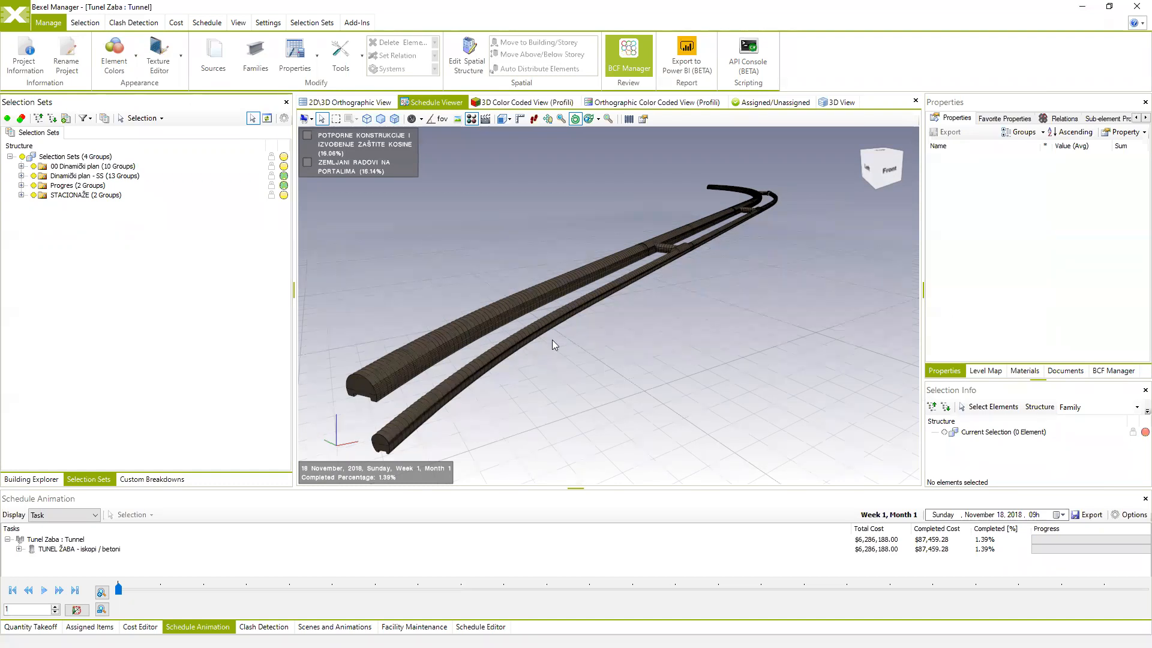
click(480, 322)
drag(544, 360, 599, 336)
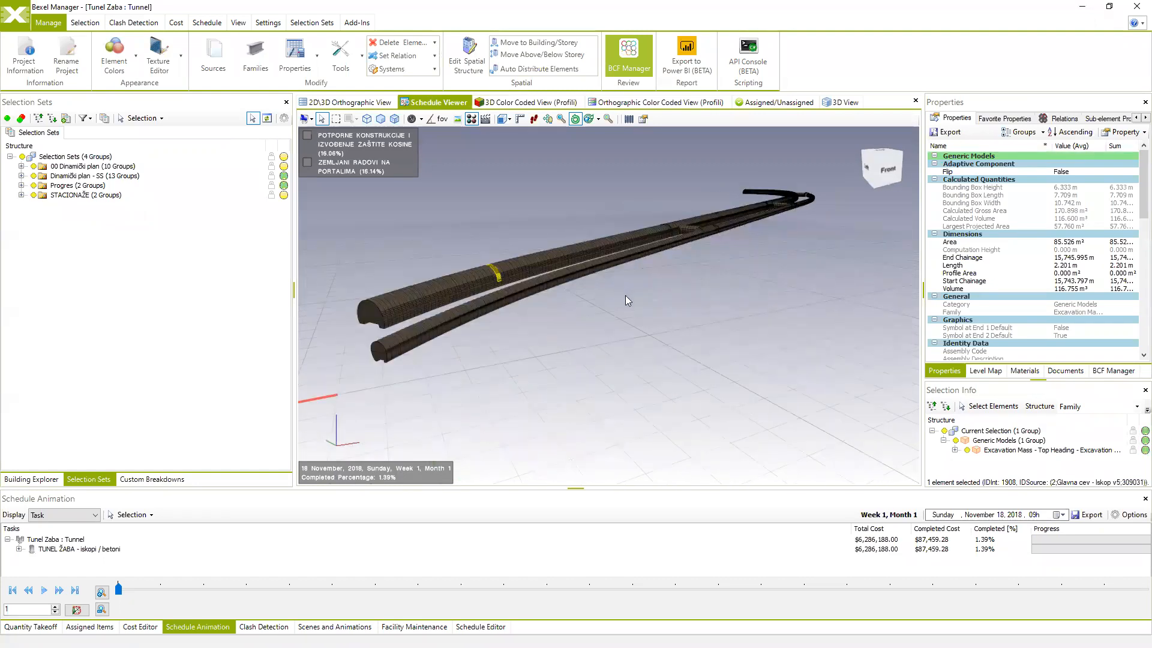
drag(625, 295, 637, 255)
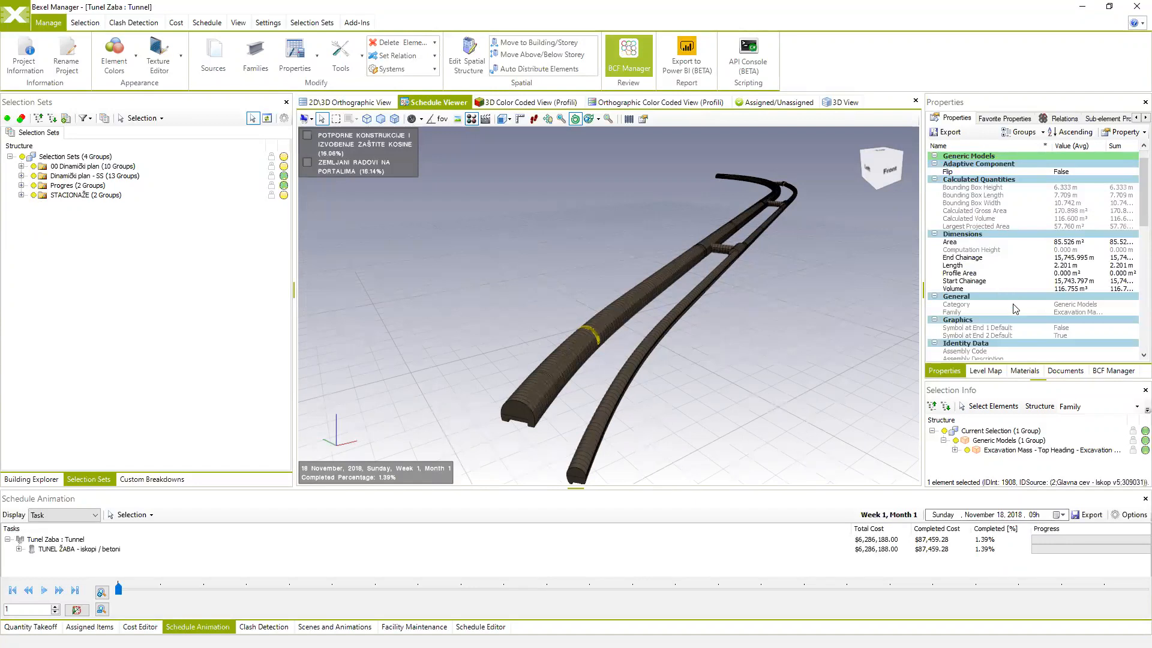
scroll(1014, 308, down, 10)
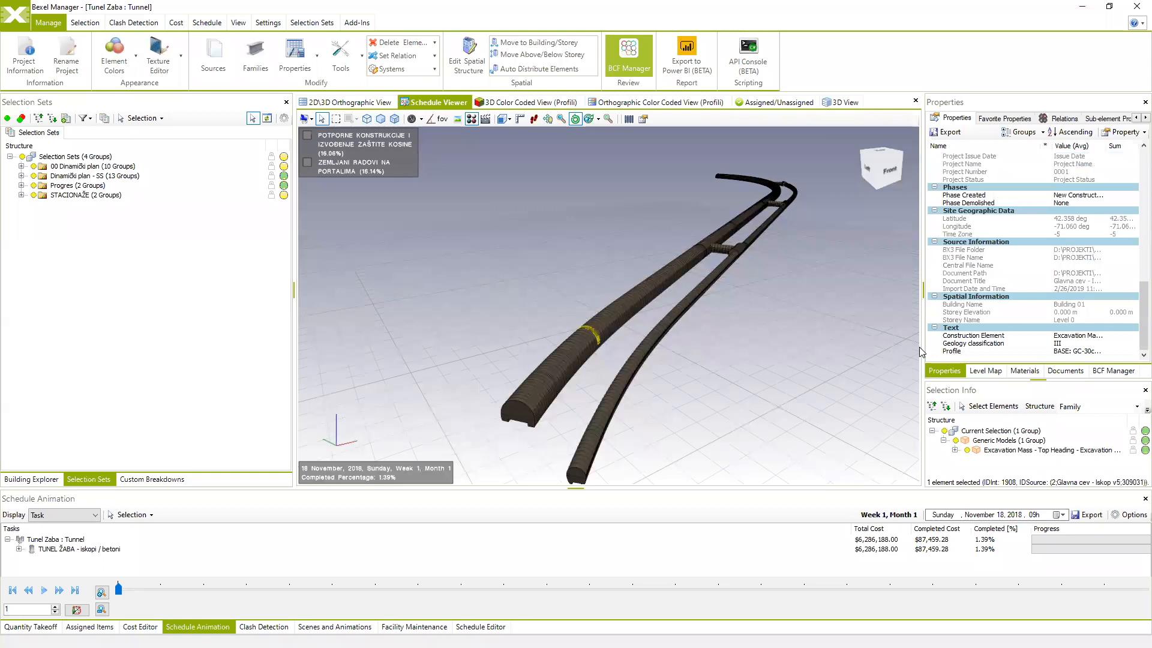
drag(921, 351, 845, 351)
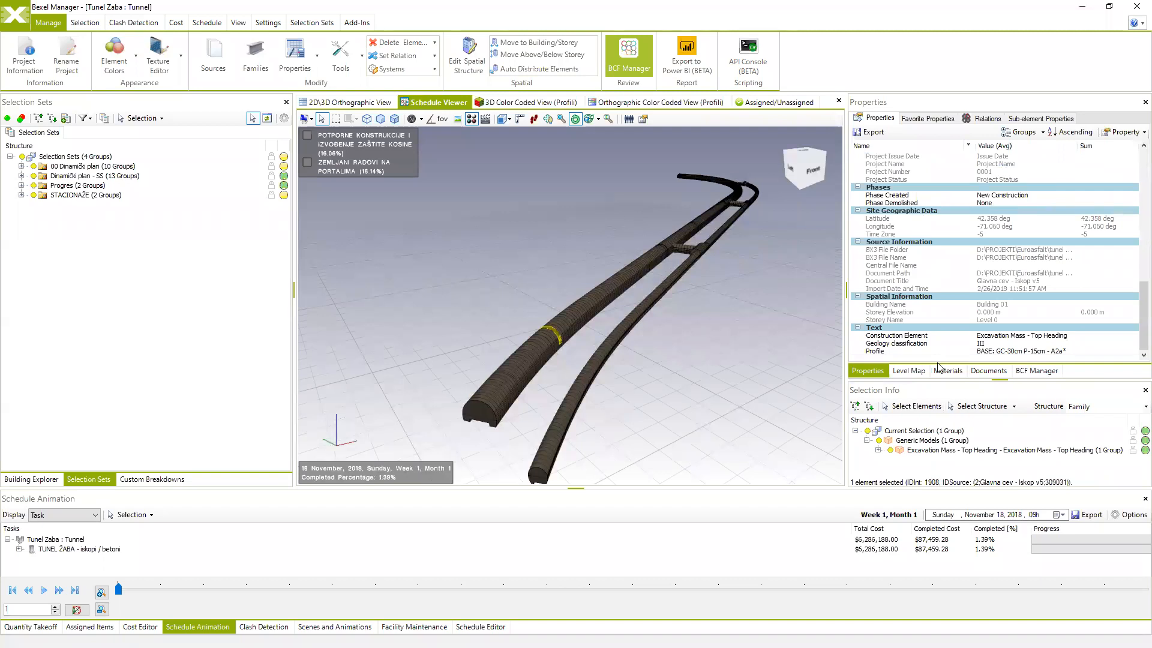
middle_drag(722, 395, 729, 395)
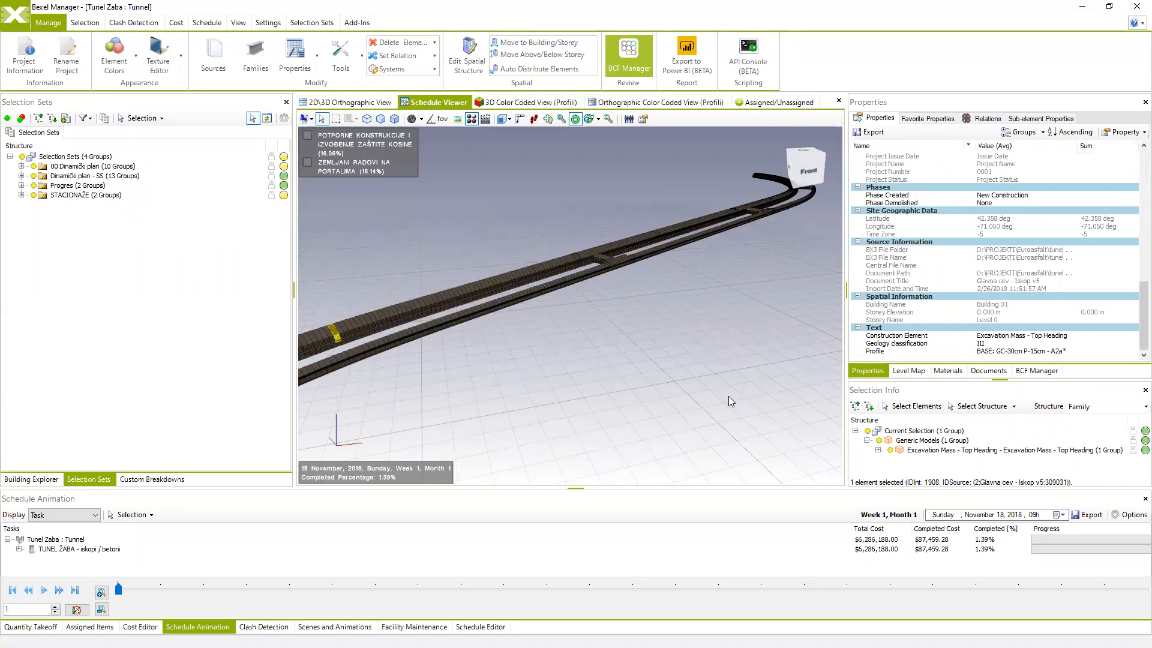
middle_drag(544, 360, 563, 352)
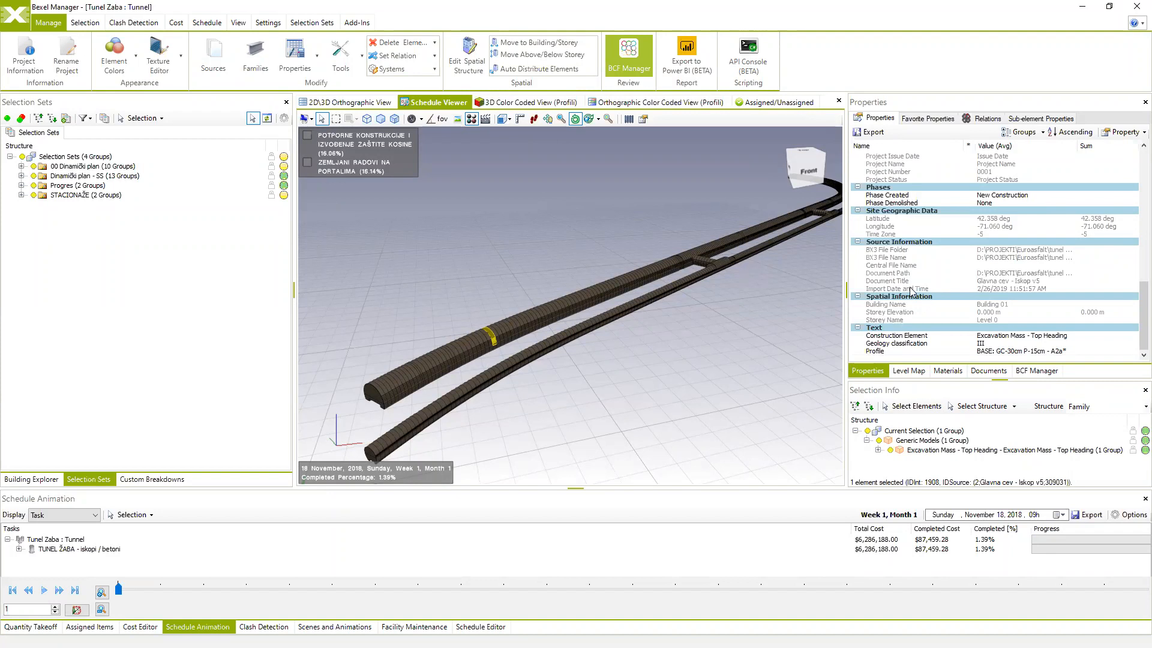
View all values of the Profile property across all categories, and close the list
click(1001, 351)
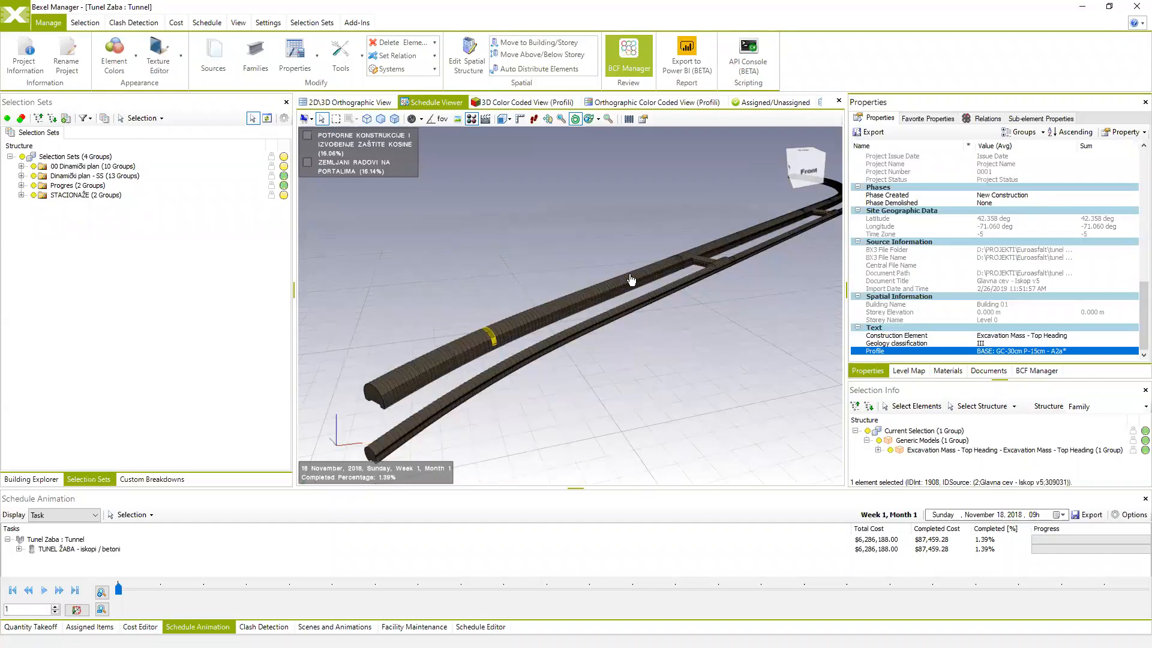
right_click(968, 356)
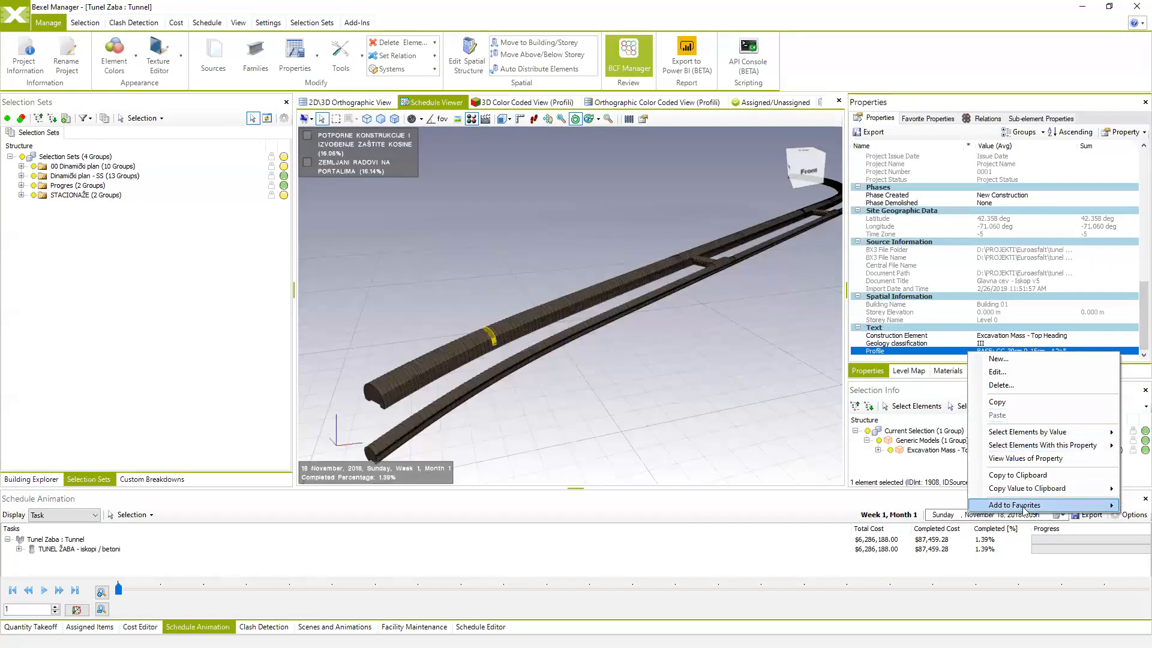
click(1026, 458)
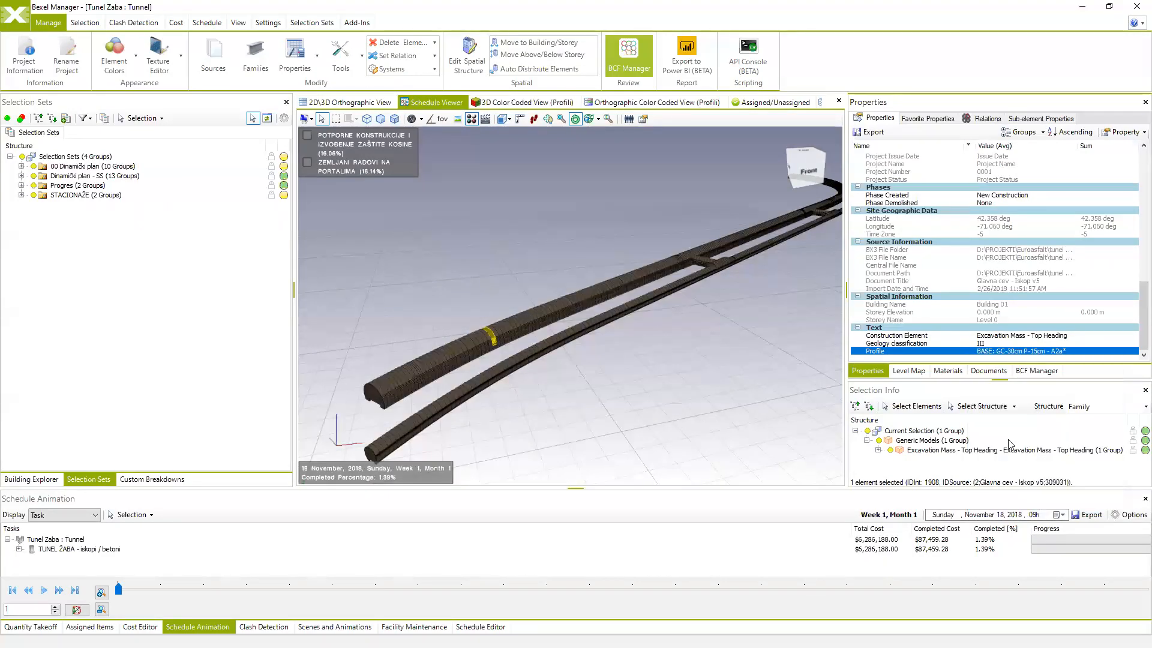
click(432, 168)
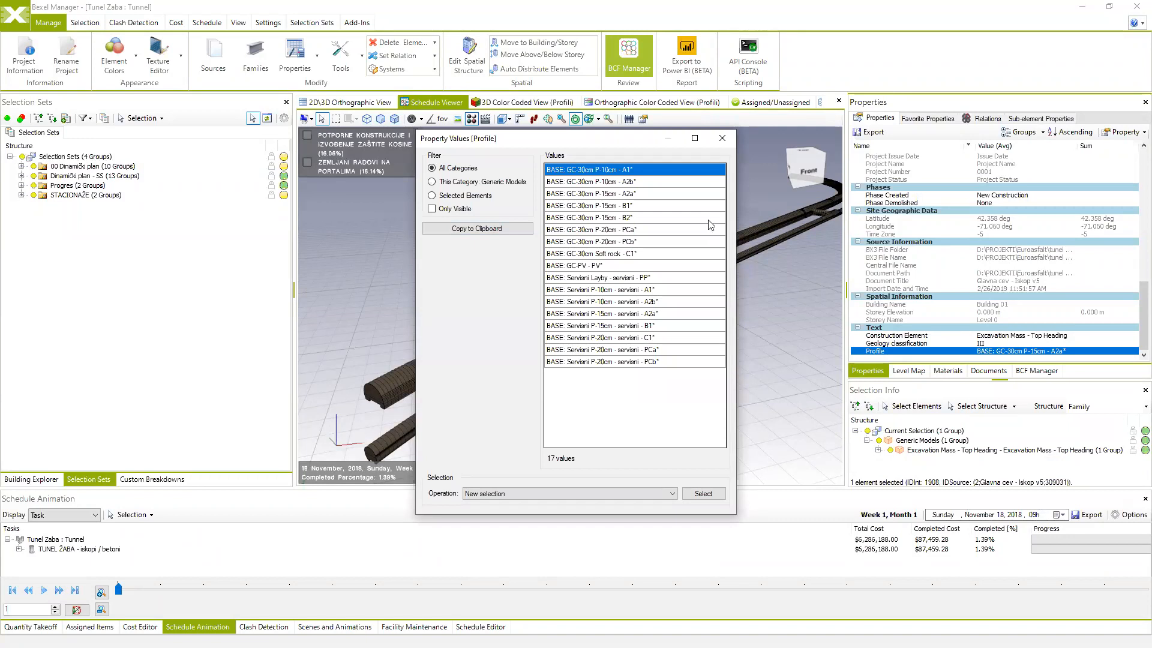
click(722, 139)
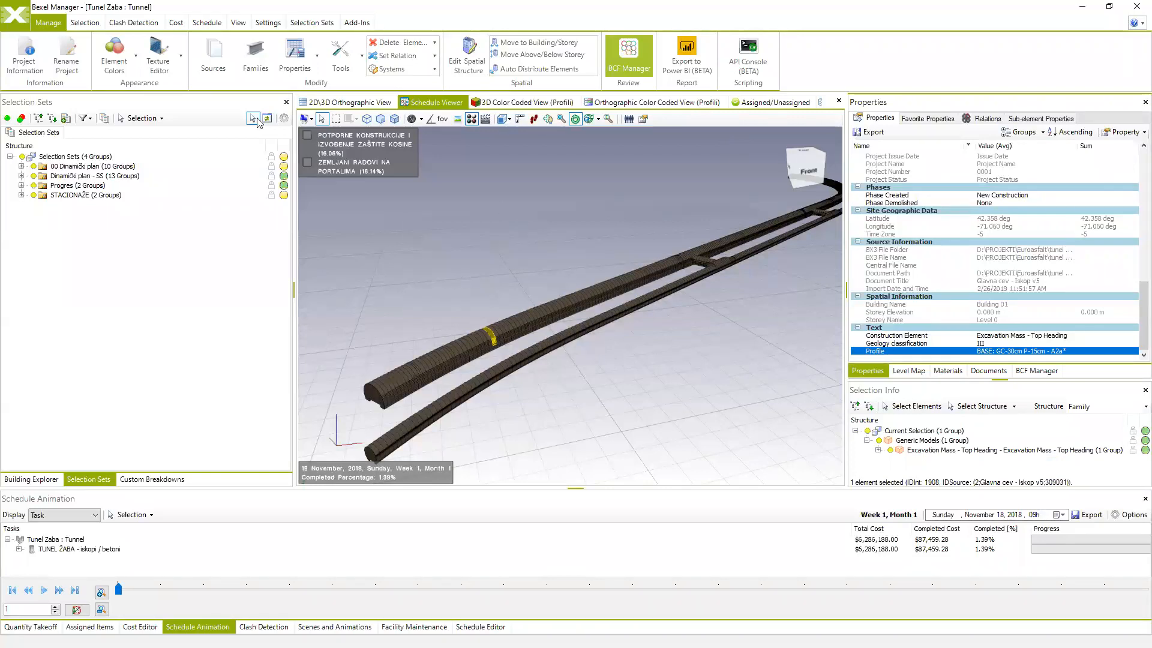
click(215, 26)
click(25, 58)
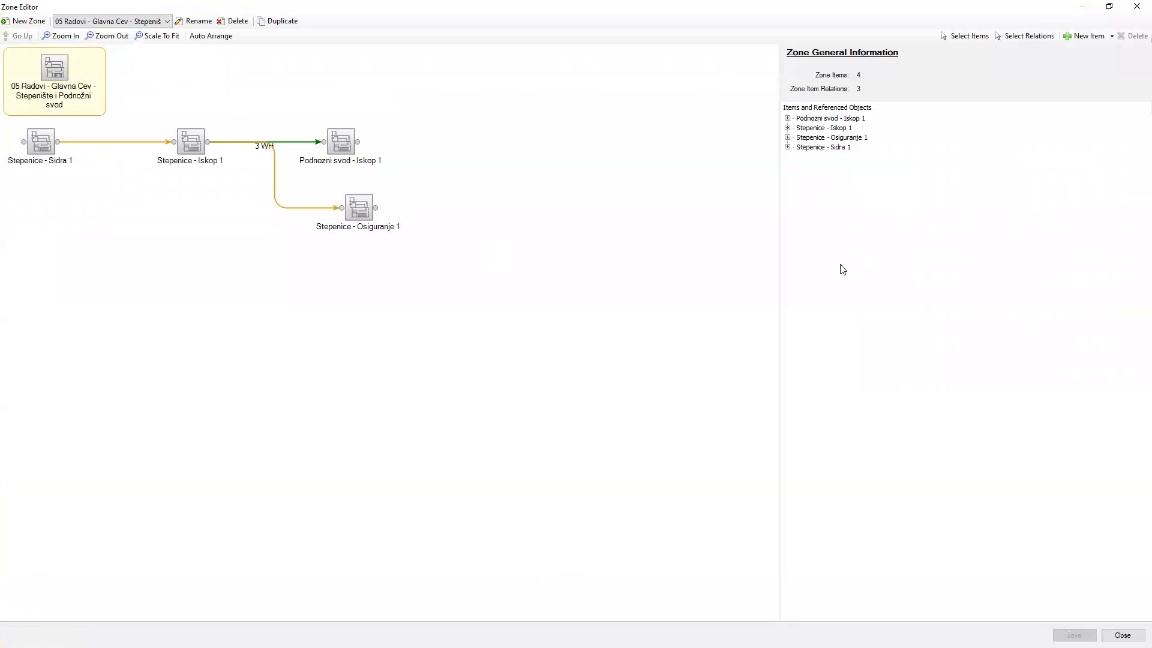
click(1109, 6)
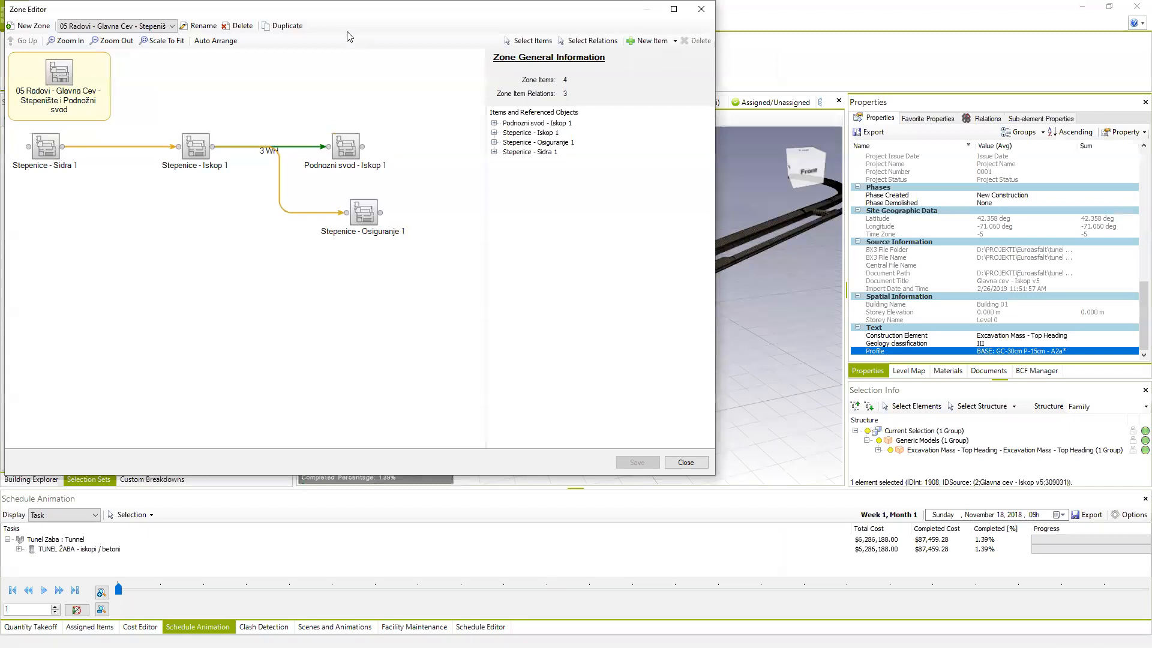
click(701, 9)
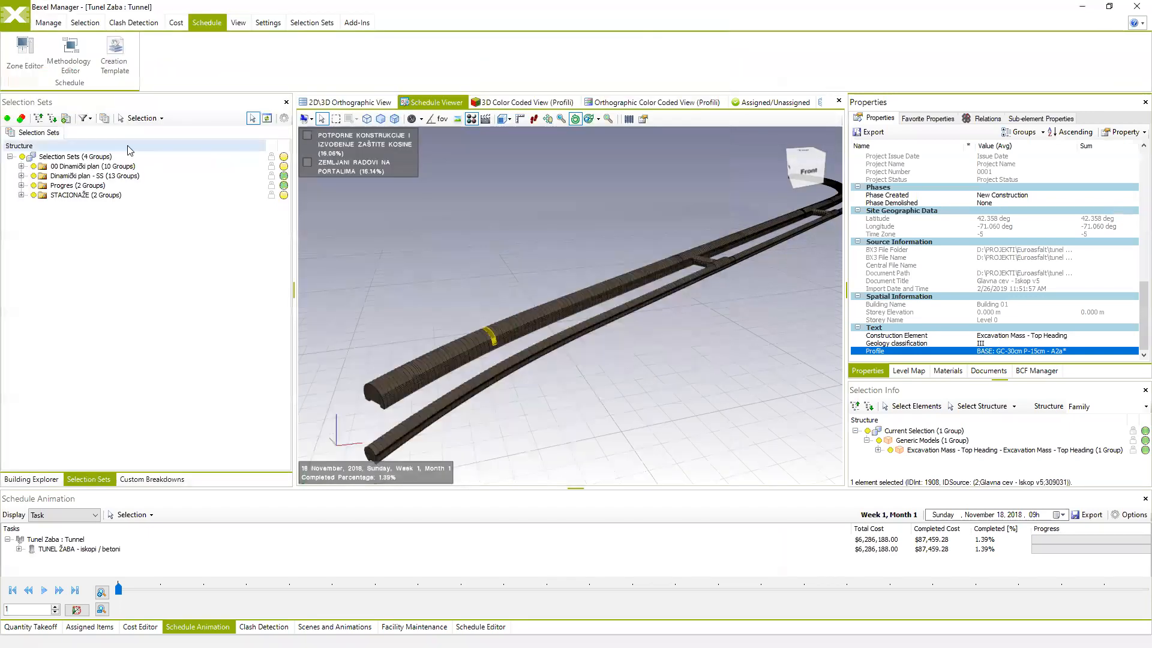
Expand the selection sets 00 Dinamički plan and 01. Stacionaže Servisna cev, and review the chainage sets in 01.01. and 01.02
click(21, 166)
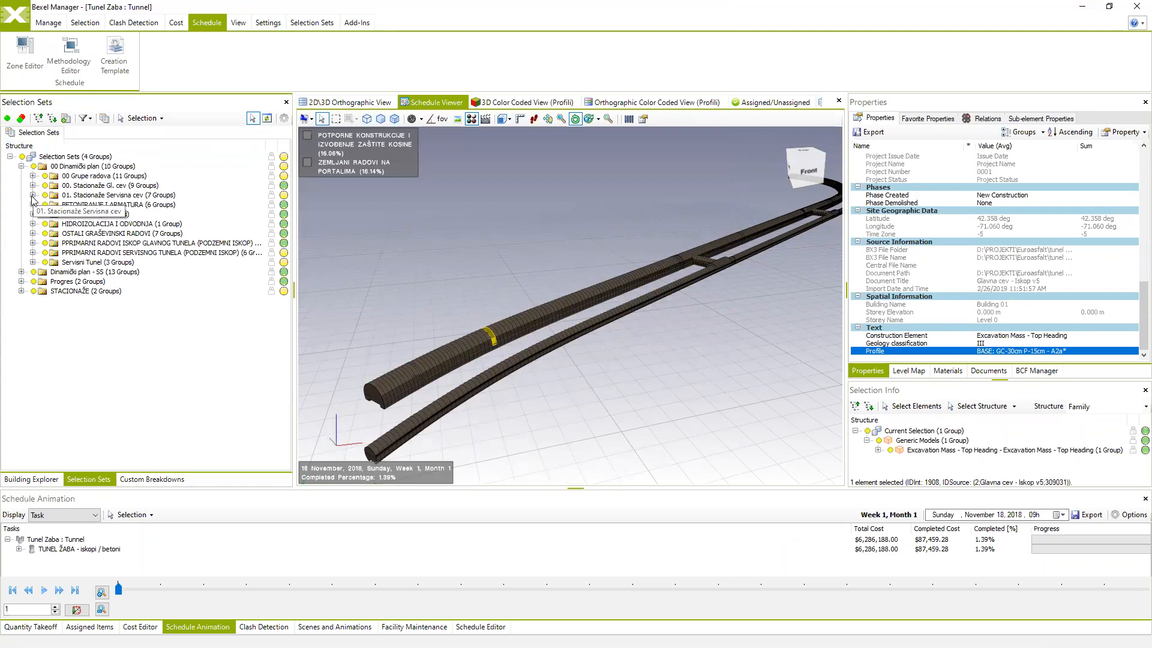
click(32, 195)
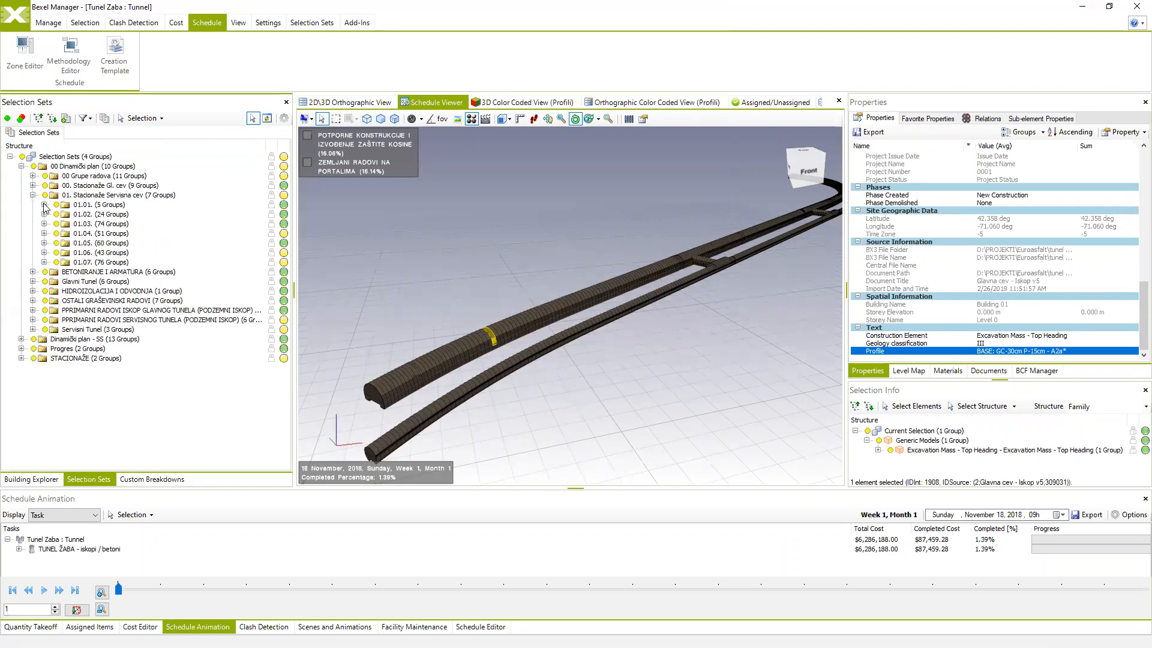
click(44, 205)
click(44, 263)
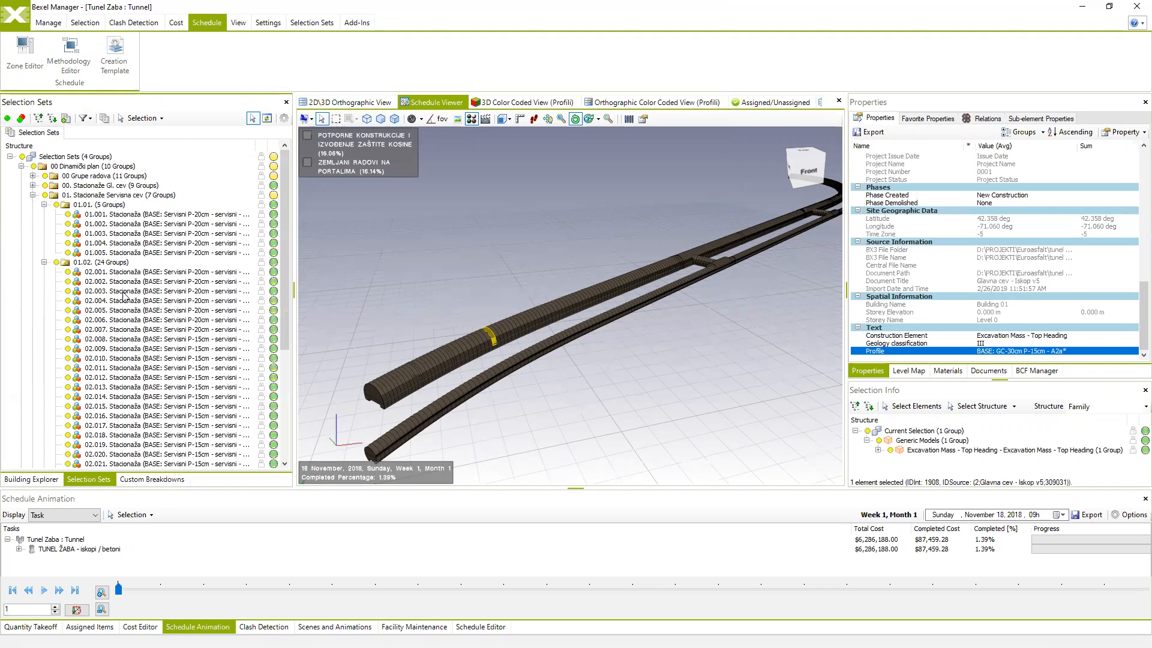
scroll(138, 308, down, 6)
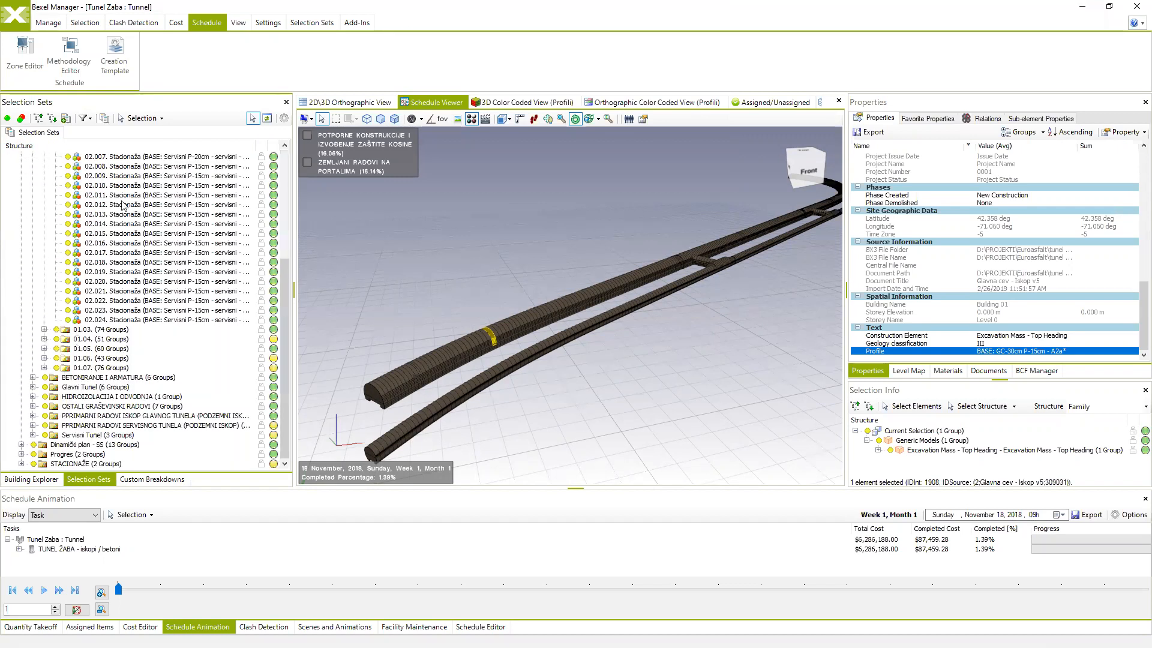
scroll(125, 206, up, 5)
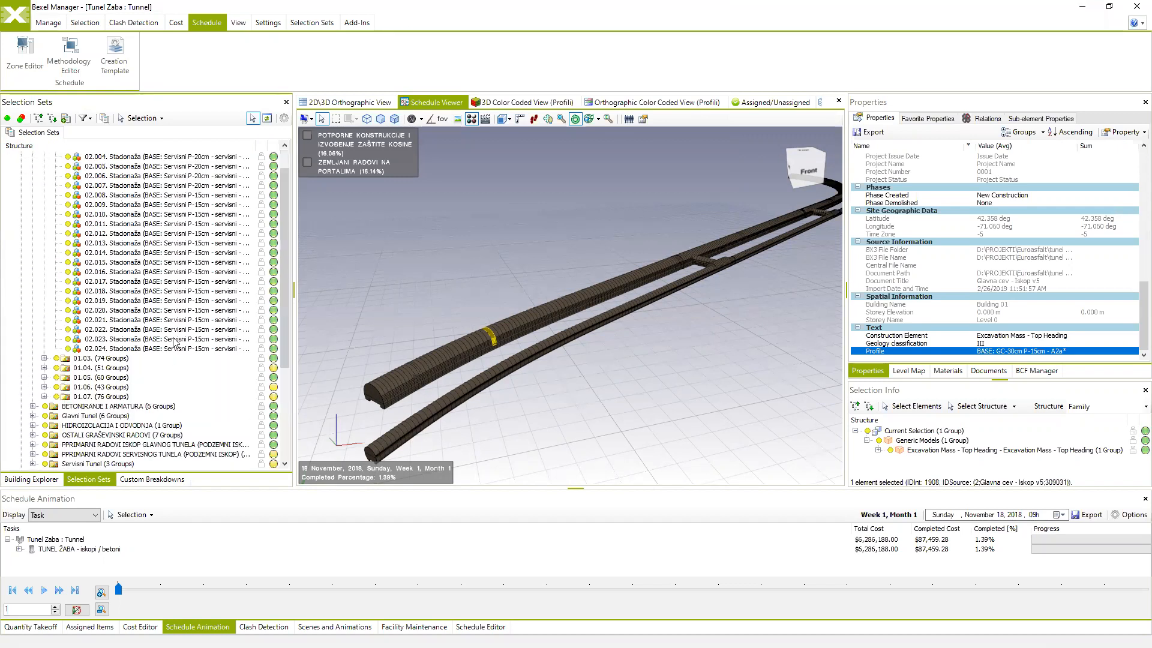
Create a new zone named Chainage in the Zone Editor
click(27, 49)
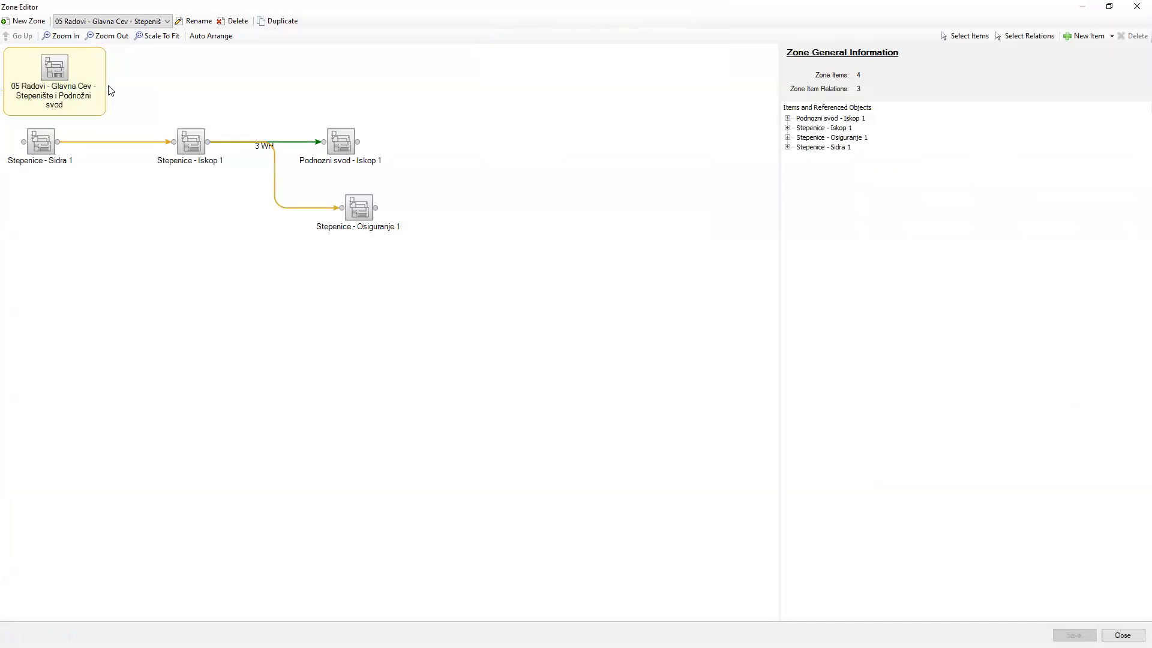
click(24, 21)
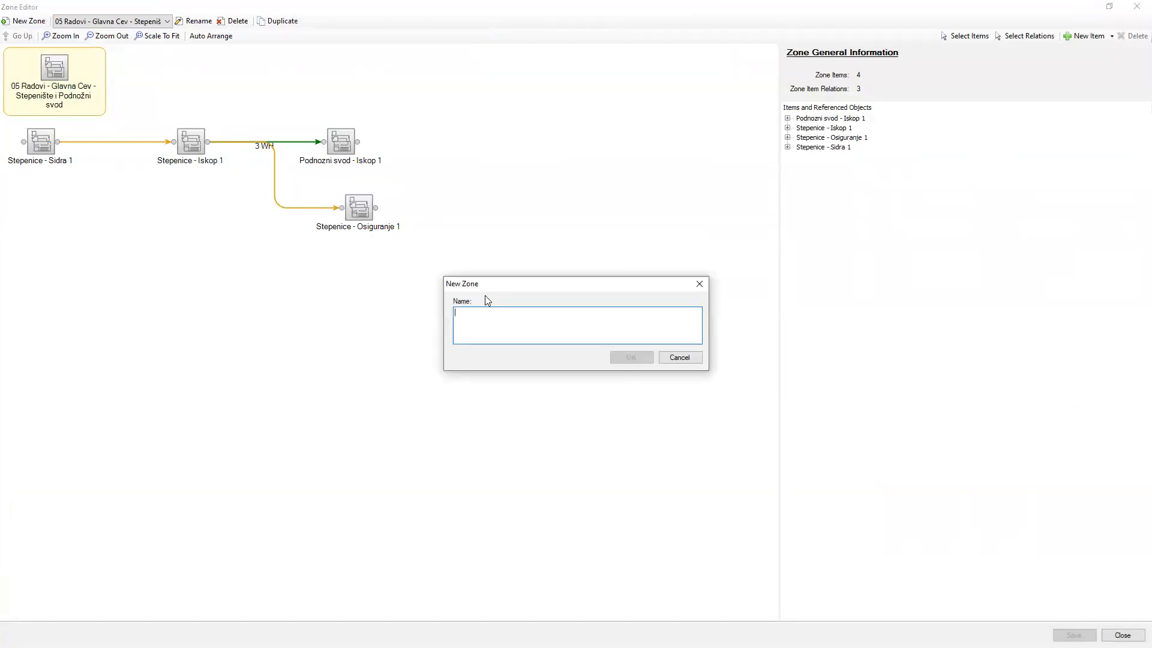
text(Chainage)
click(629, 357)
Start adding linked items to the Chainage zone and expand folders 01.01., 01.02. and 01.03. of 01. Stacionaže Servisna cev
right_click(284, 215)
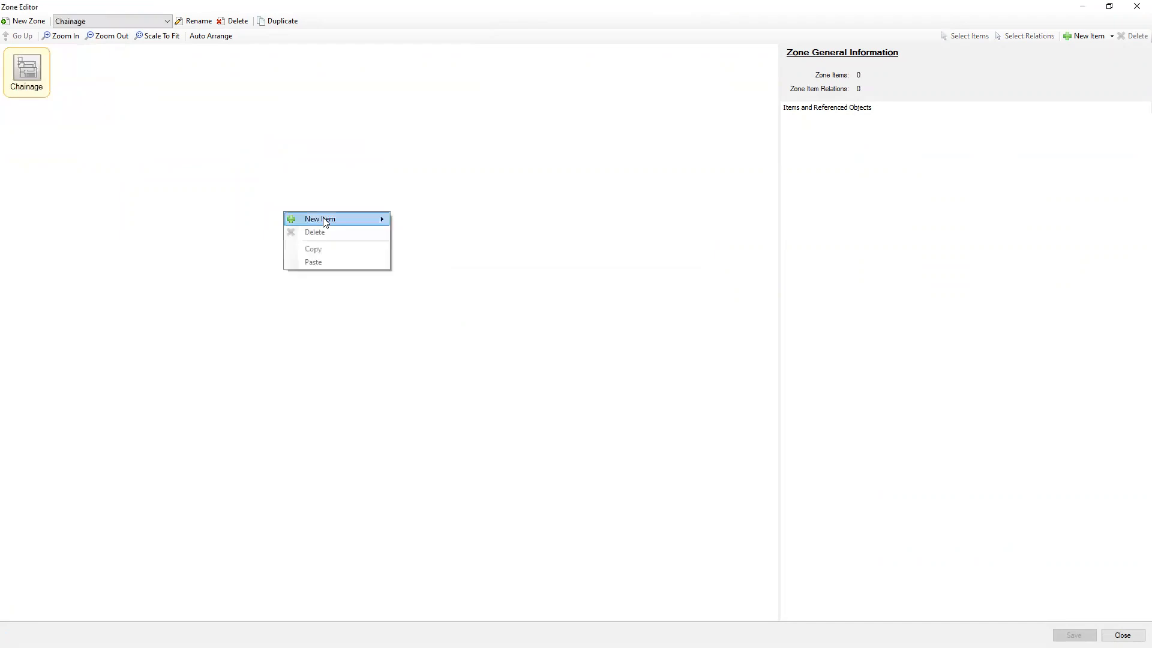
mouse_move(360, 219)
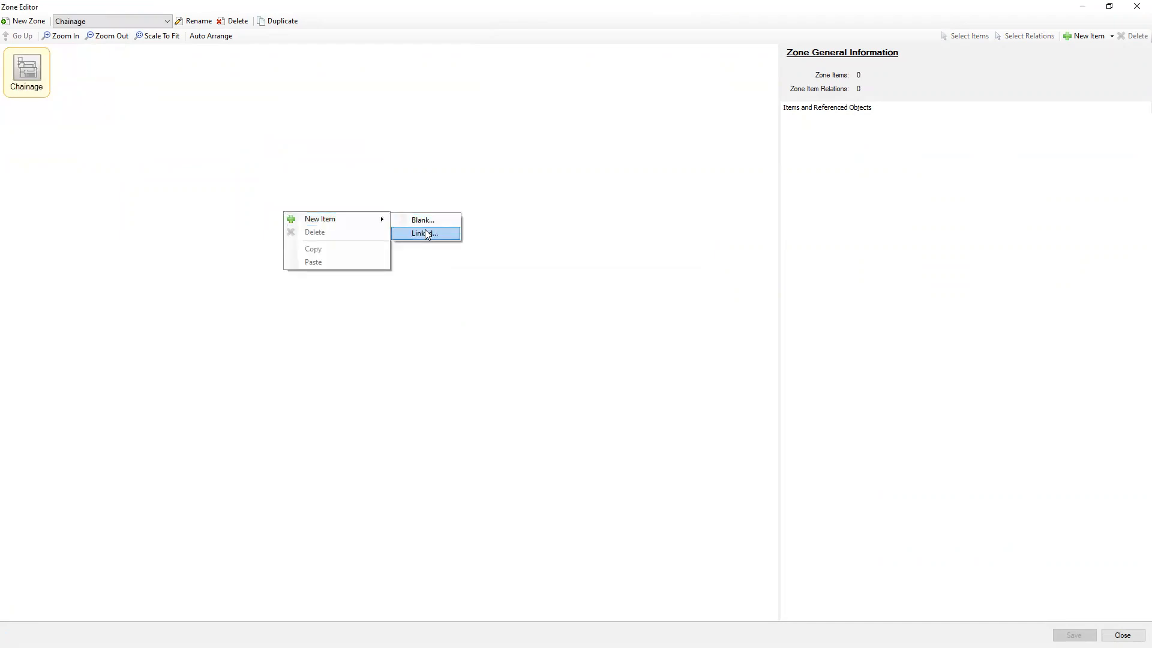
click(424, 231)
click(407, 209)
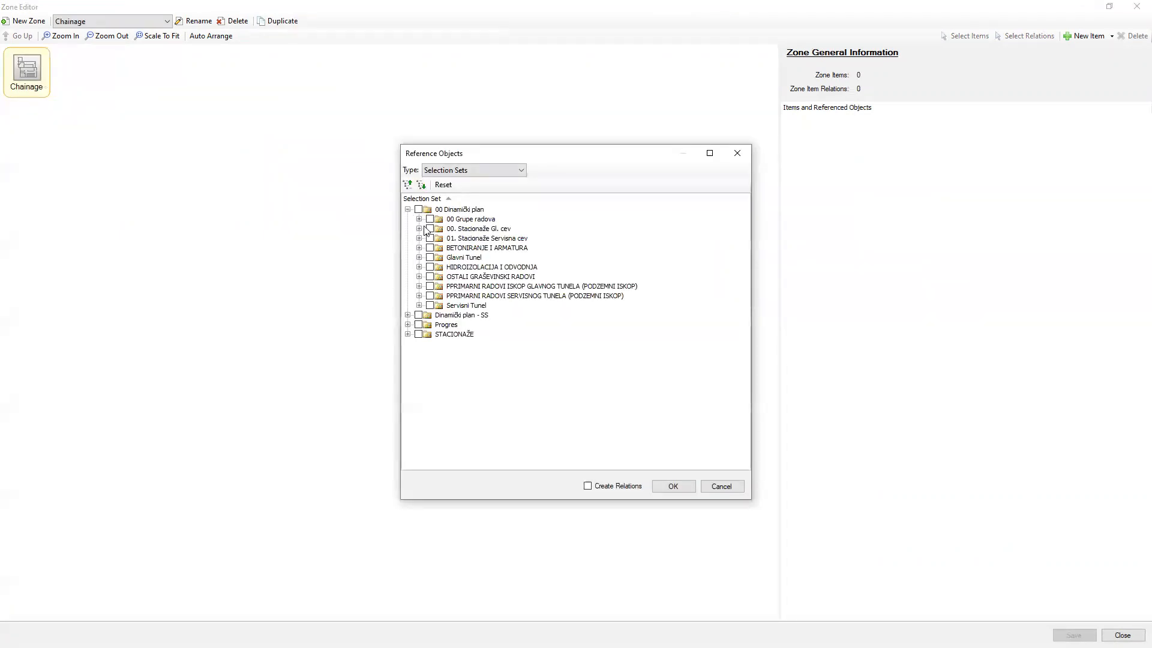
click(420, 238)
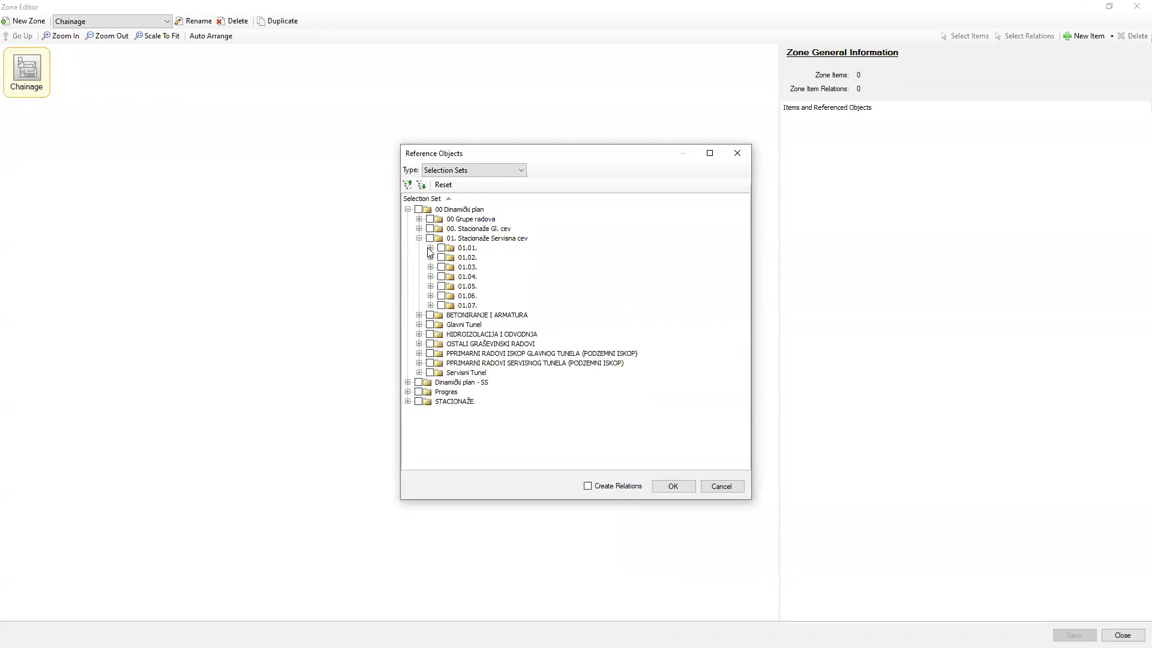
click(430, 247)
click(431, 305)
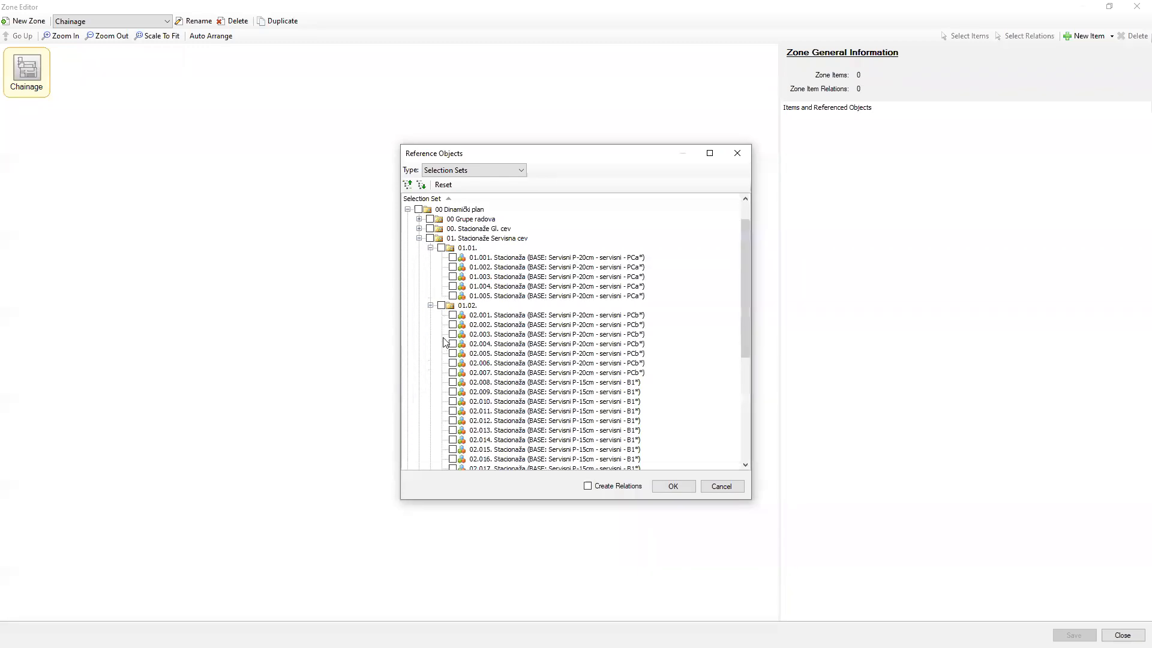
scroll(447, 348, down, 6)
click(430, 372)
Mark all 03. chainage sets in folder 01.03. of 01. Stacionaže Servisna cev as reference objects for the zone
scroll(486, 396, down, 15)
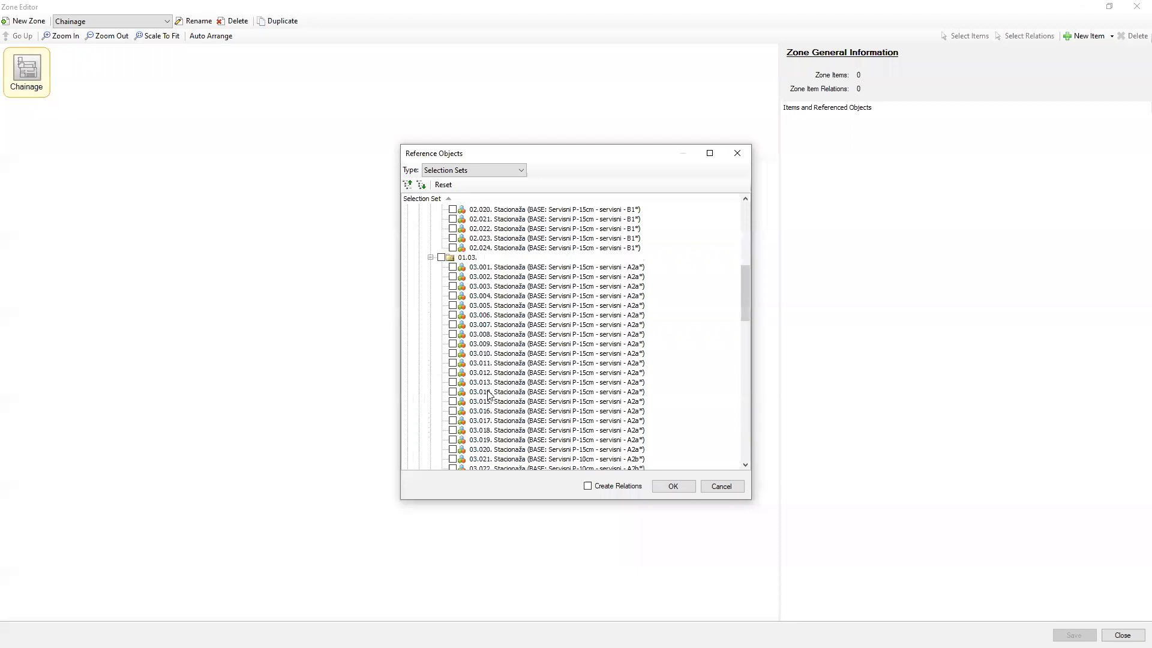
scroll(495, 438, down, 6)
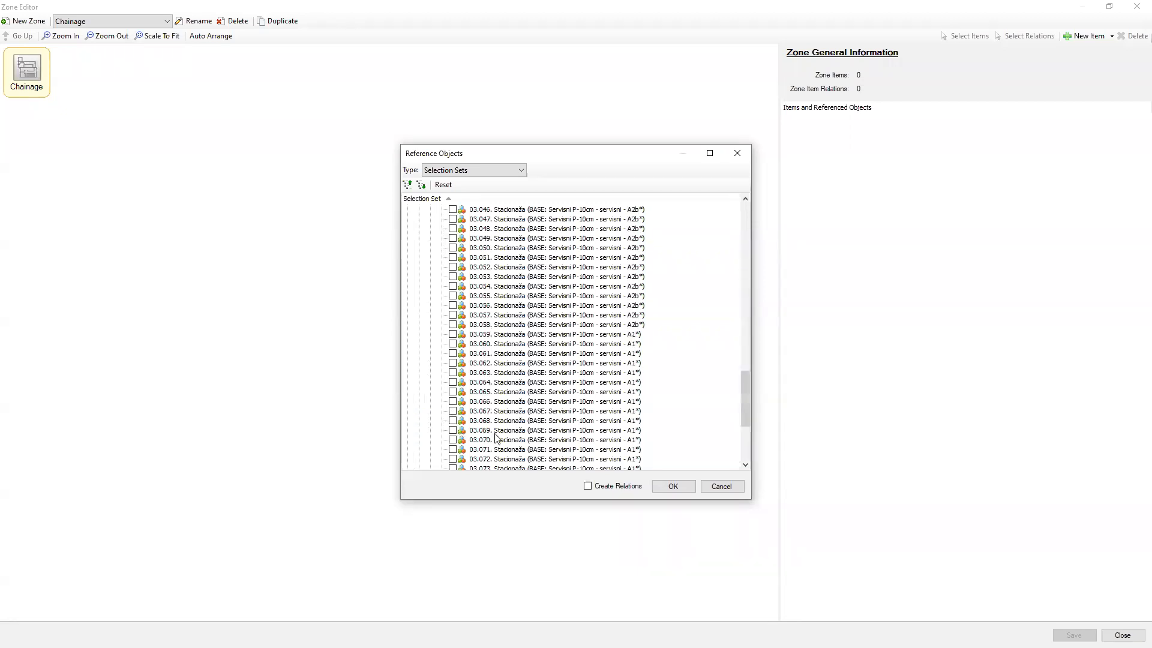
scroll(496, 427, down, 5)
scroll(491, 328, up, 15)
scroll(490, 339, up, 13)
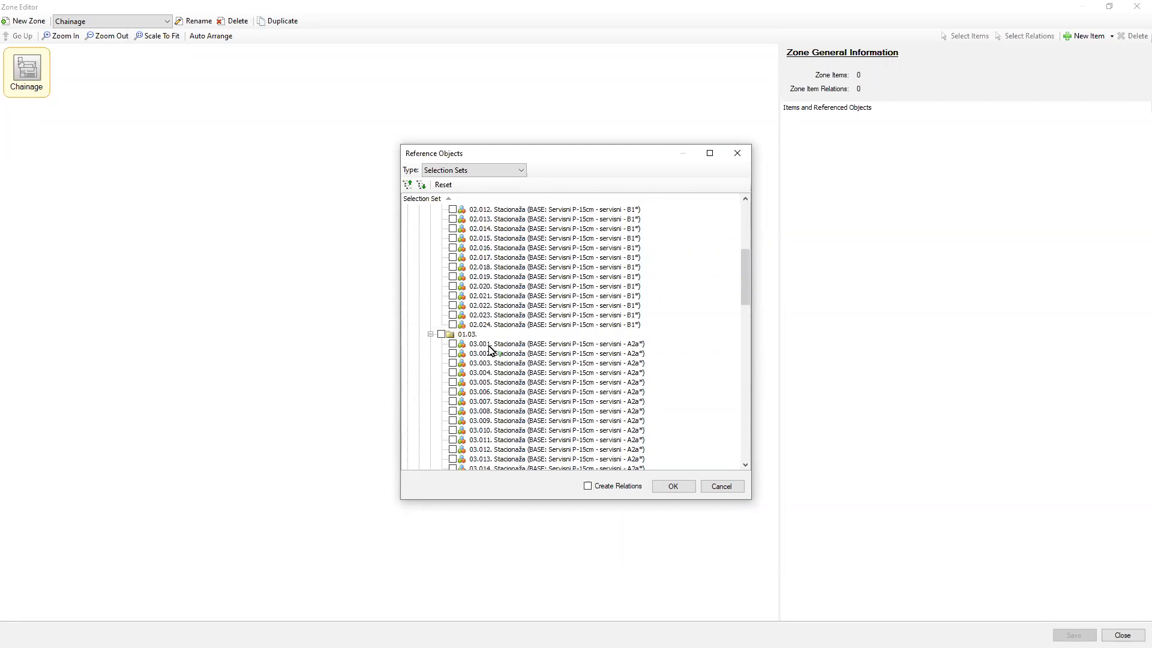
key(ctrl+a)
scroll(503, 341, up, 6)
scroll(507, 345, up, 16)
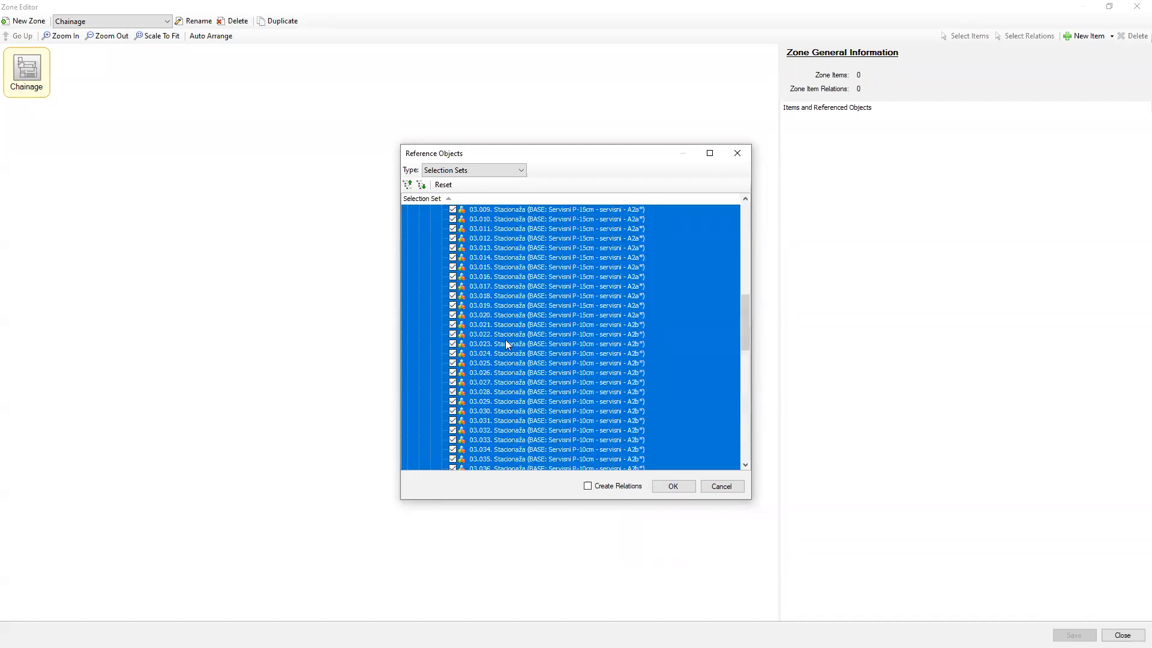
Mark chainage sets 02.001. to 02.024. in folder 01.02. as reference objects as well
click(517, 373)
scroll(517, 374, up, 5)
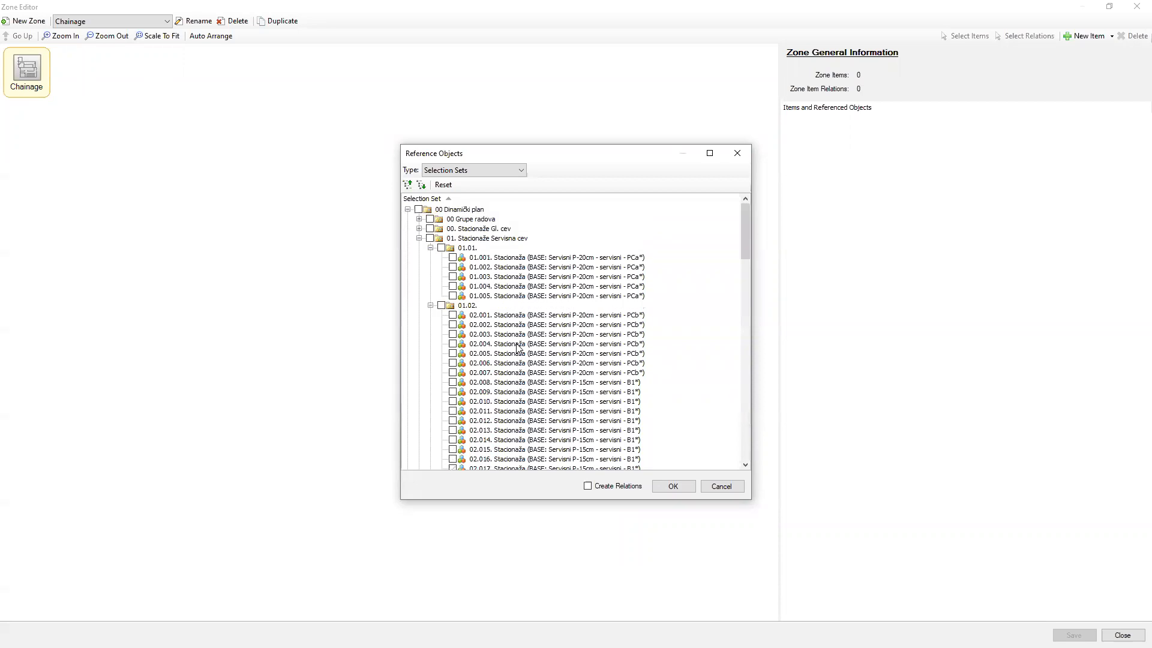
shift+click(505, 319)
key(space)
Include sets 01.001. to 01.005. from folder 01.01. and add all marked sets as zone items with relations created
scroll(510, 261, up, 3)
click(517, 295)
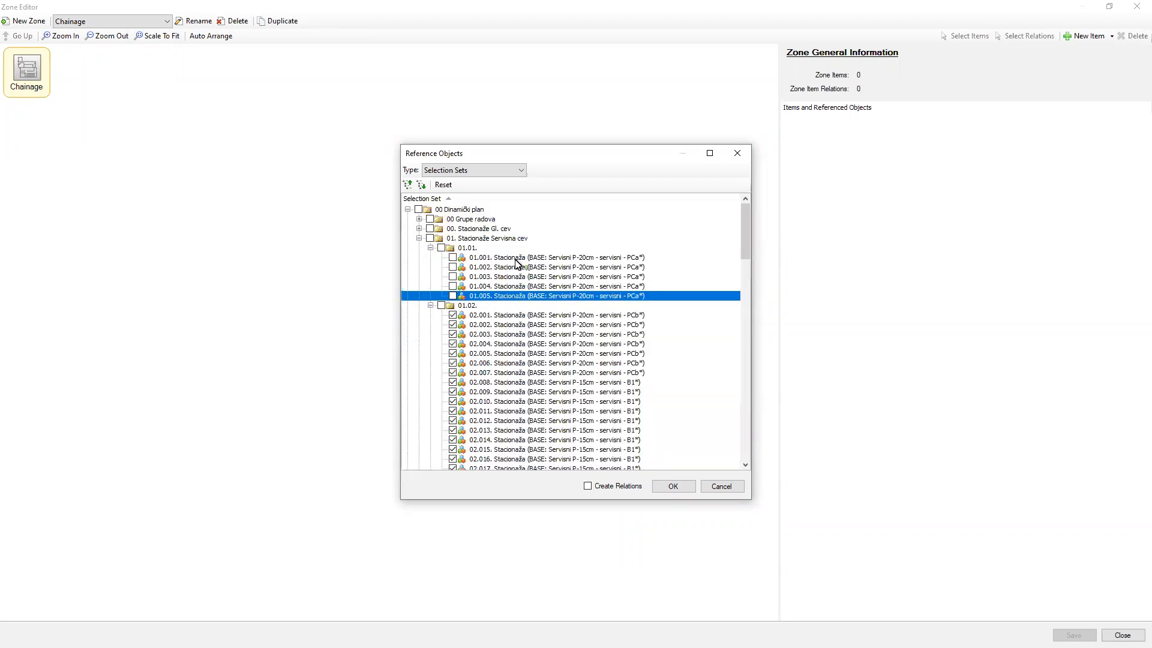
shift+click(514, 261)
key(space)
click(588, 485)
click(669, 488)
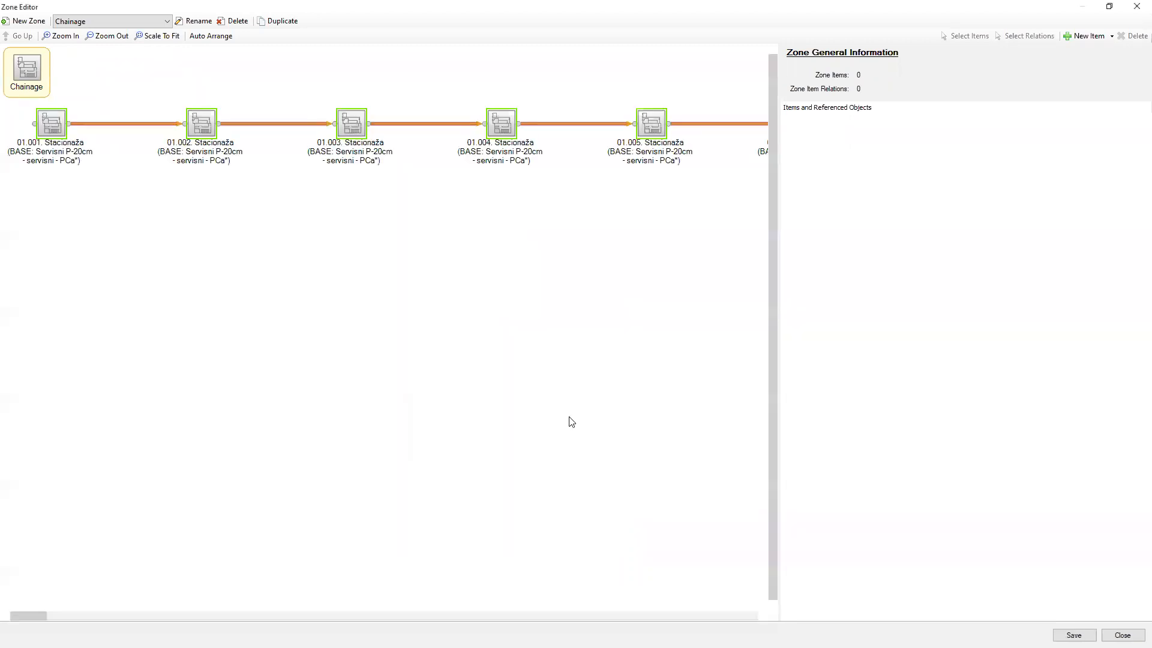
Look along the whole chain of zone items and inspect the relation between items 01.002. and 01.003
drag(26, 615, 578, 609)
drag(660, 615, 13, 612)
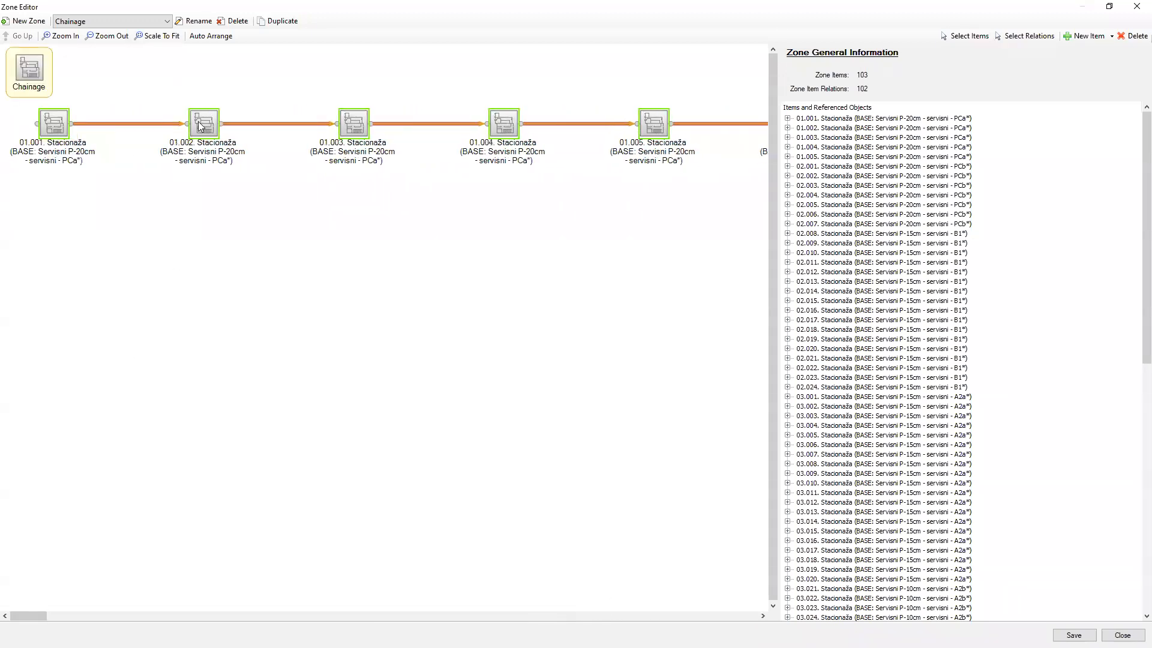
click(136, 132)
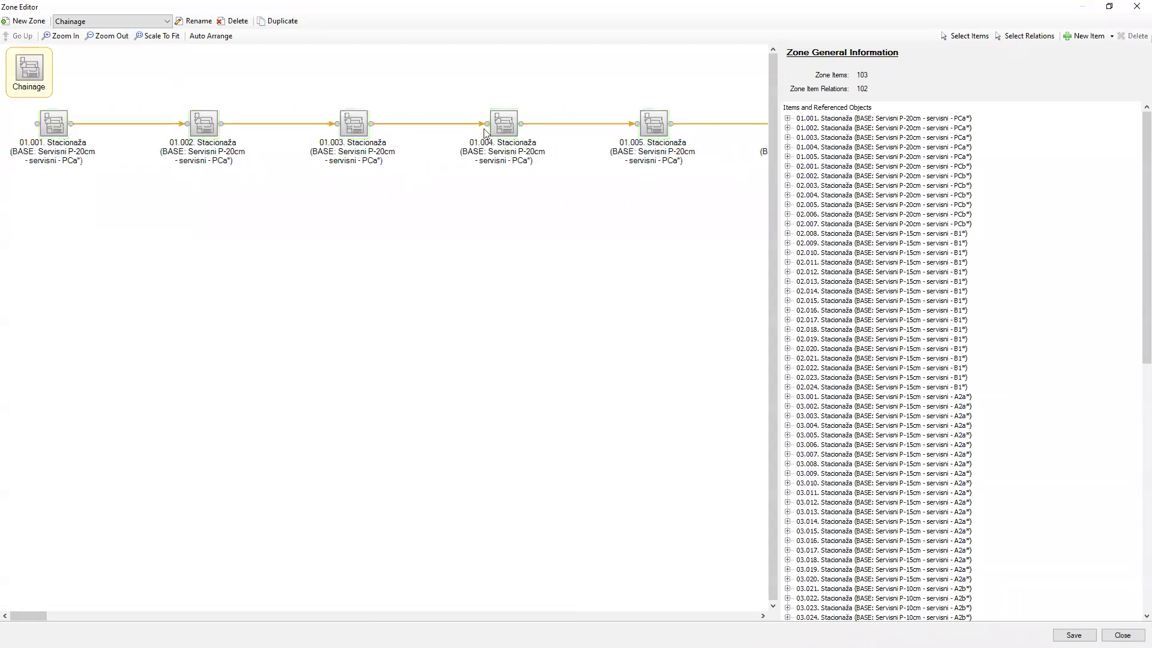
click(284, 124)
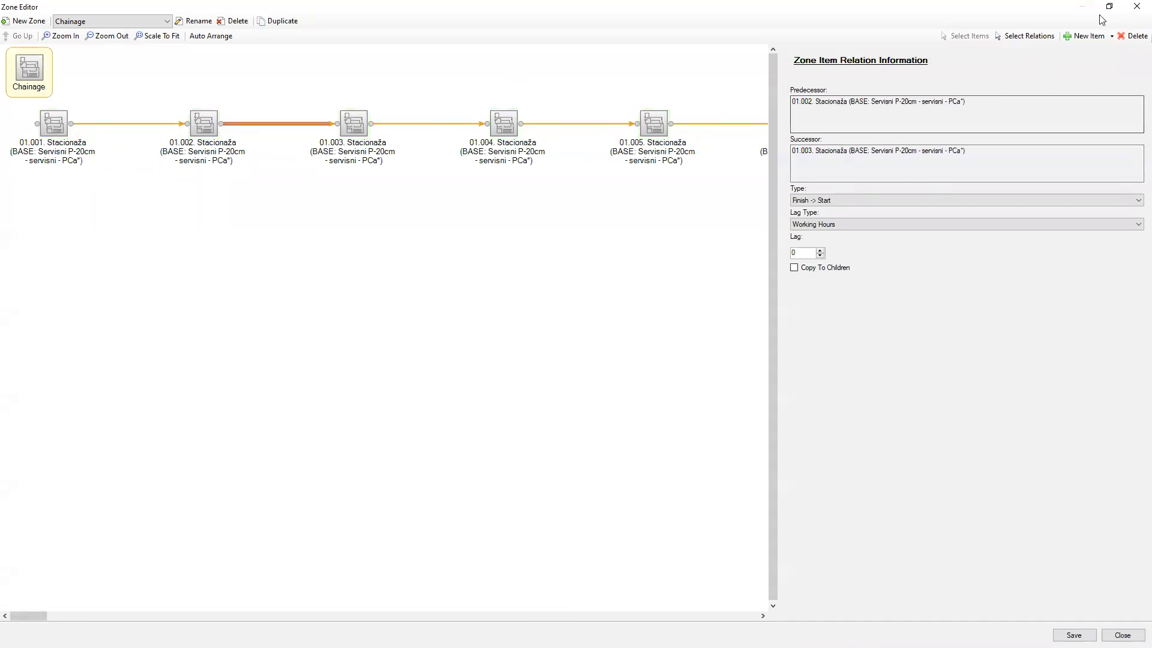
Close the Zone Editor without saving the Chainage zone changes and return to the tunnel model's Building Explorer
click(1135, 7)
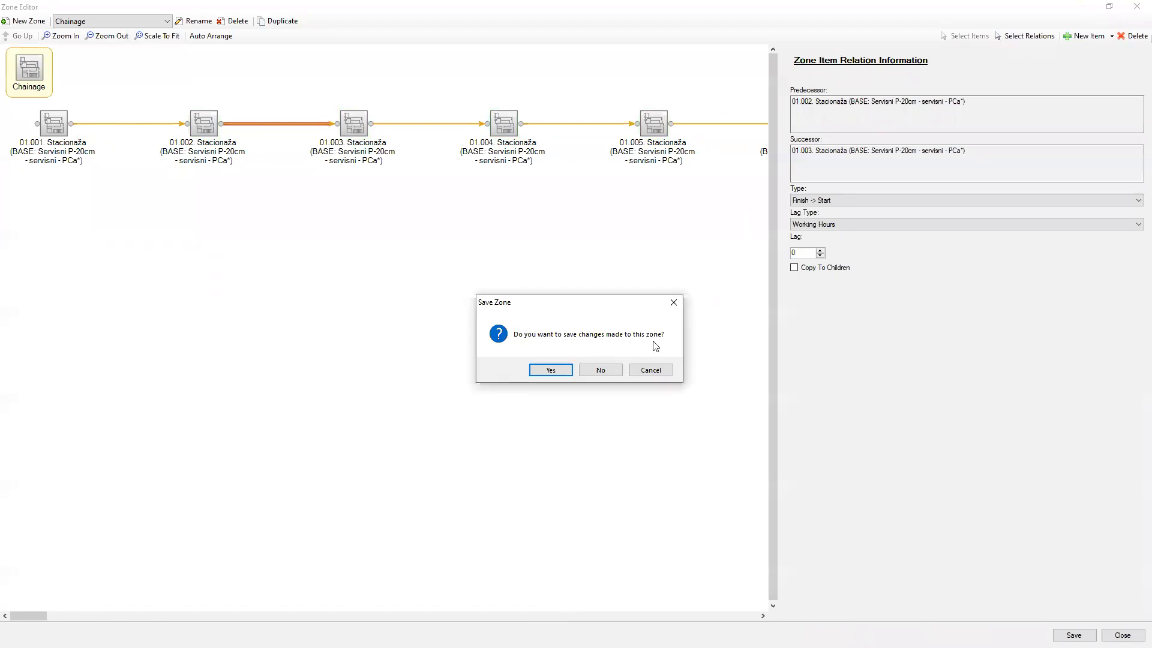
click(599, 371)
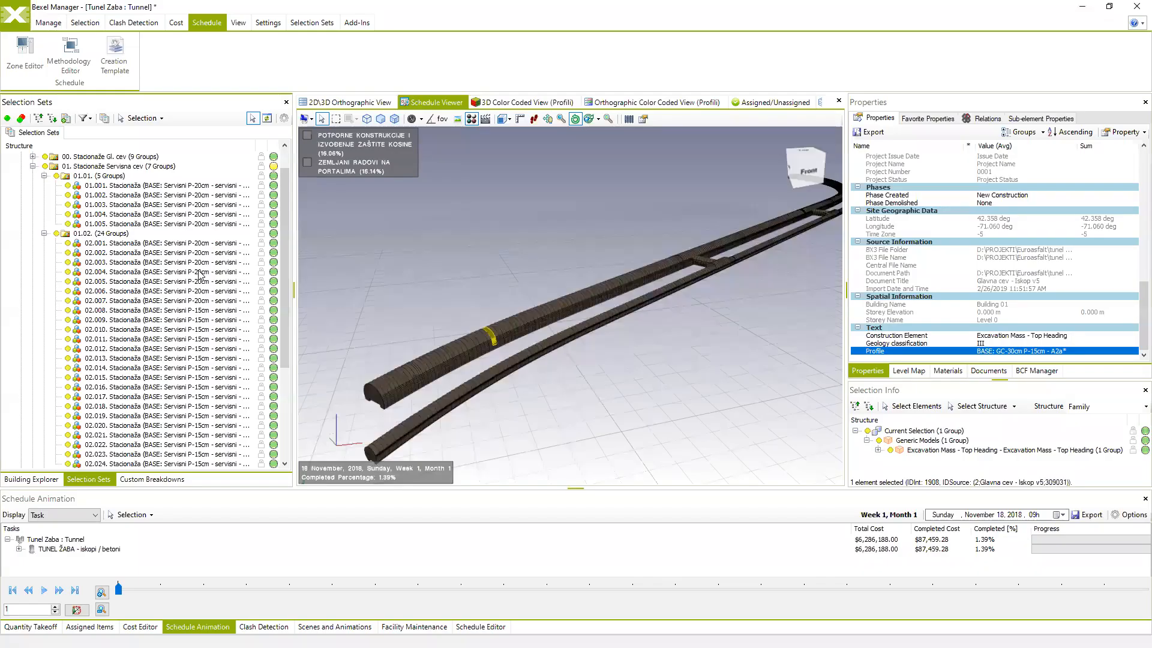
click(33, 167)
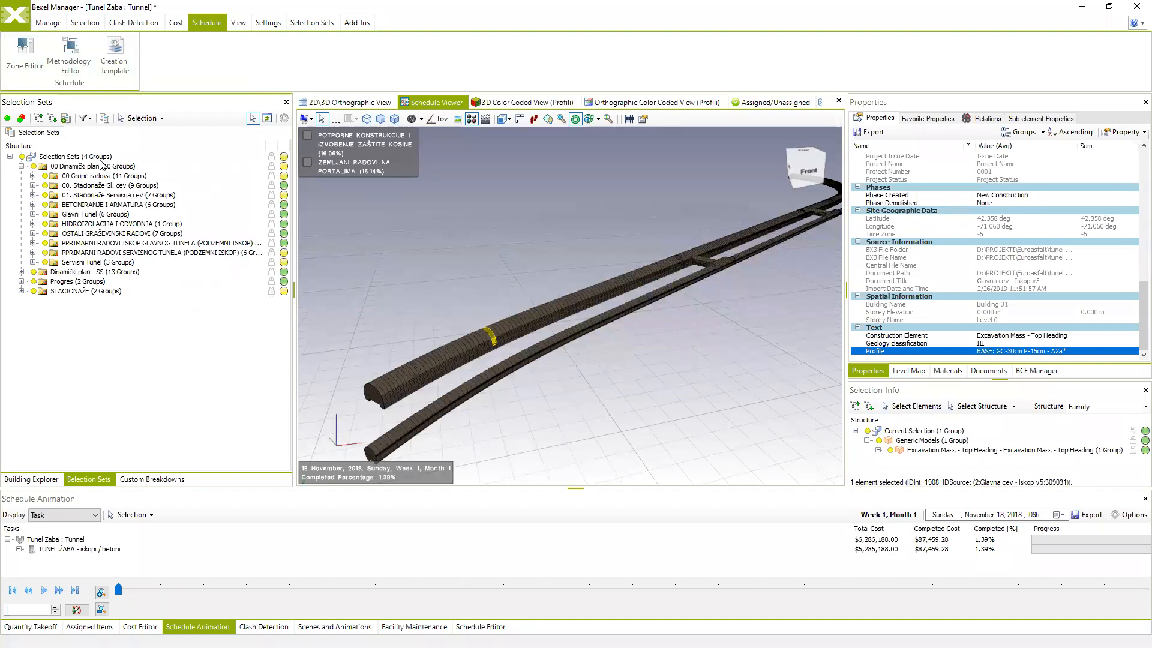
click(28, 478)
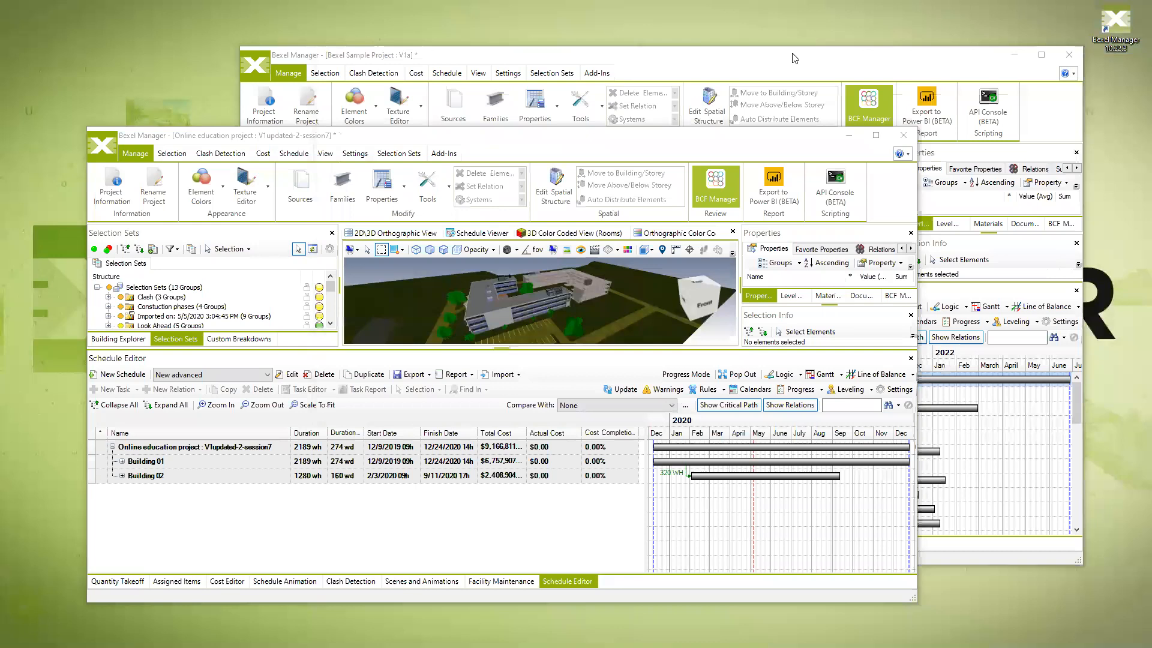
Bring the Bexel Sample Project window to the front and close the media player
click(795, 58)
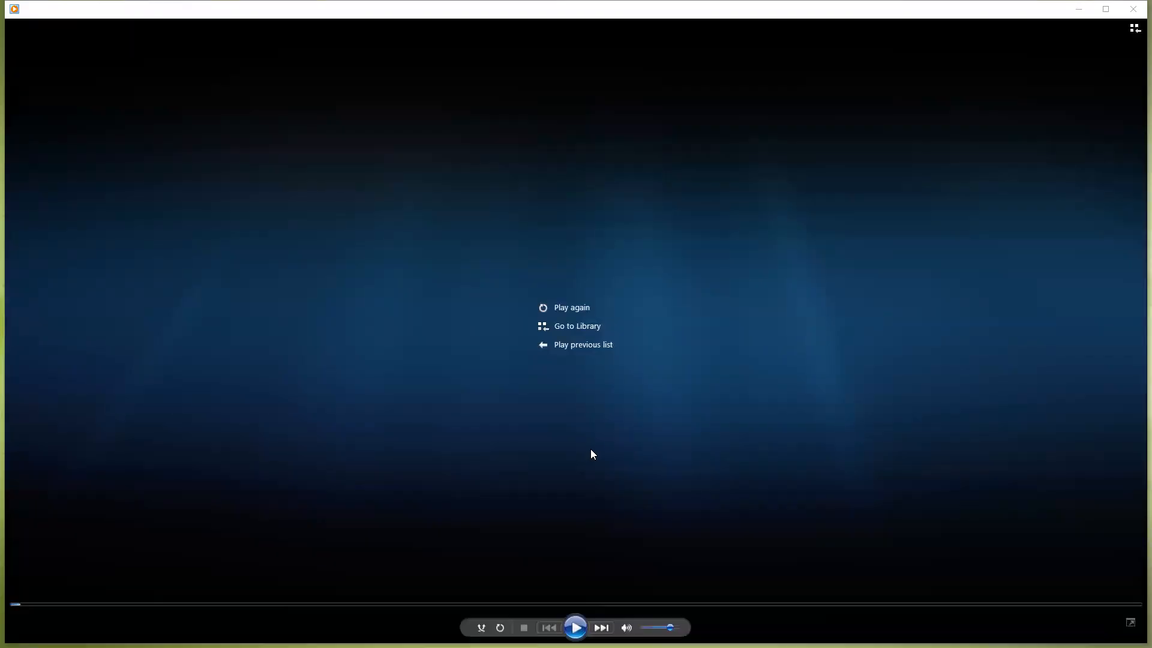
click(1135, 10)
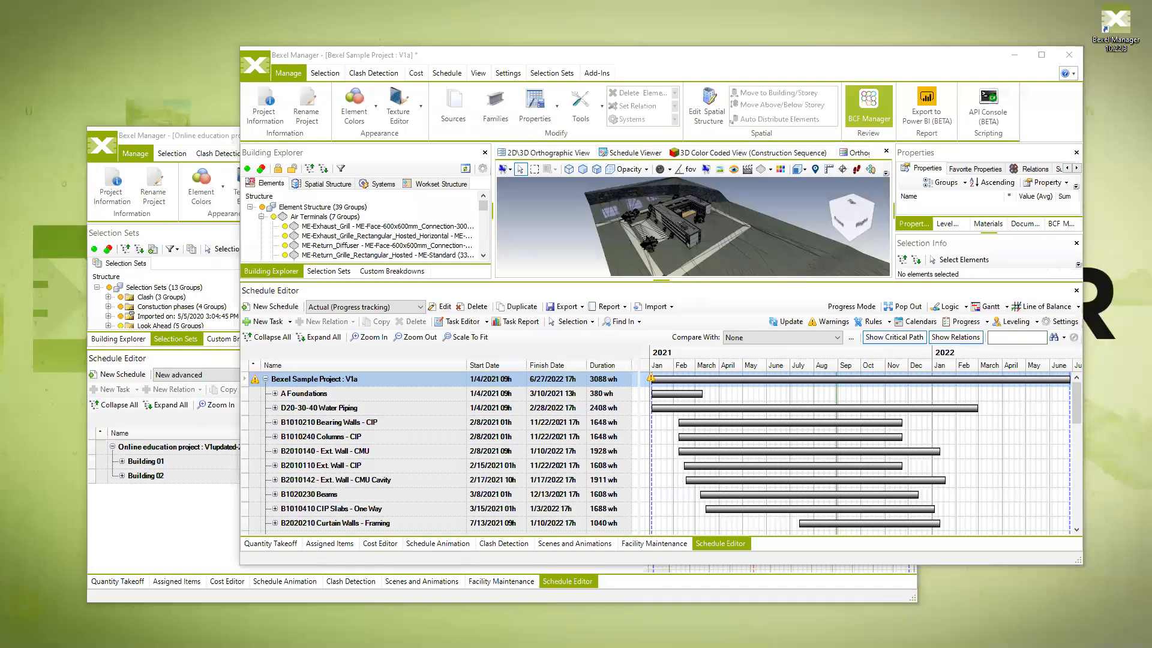
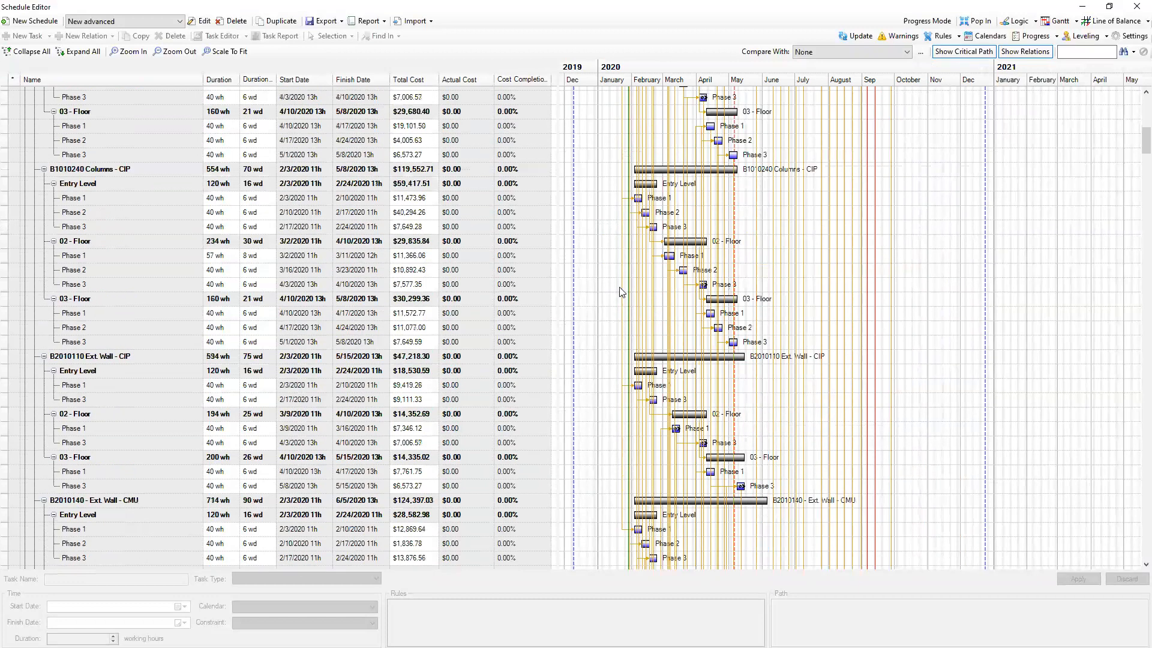
Look through the New advanced schedule's Gantt chart and show the schedule as a Line of Balance
scroll(1134, 220, down, 15)
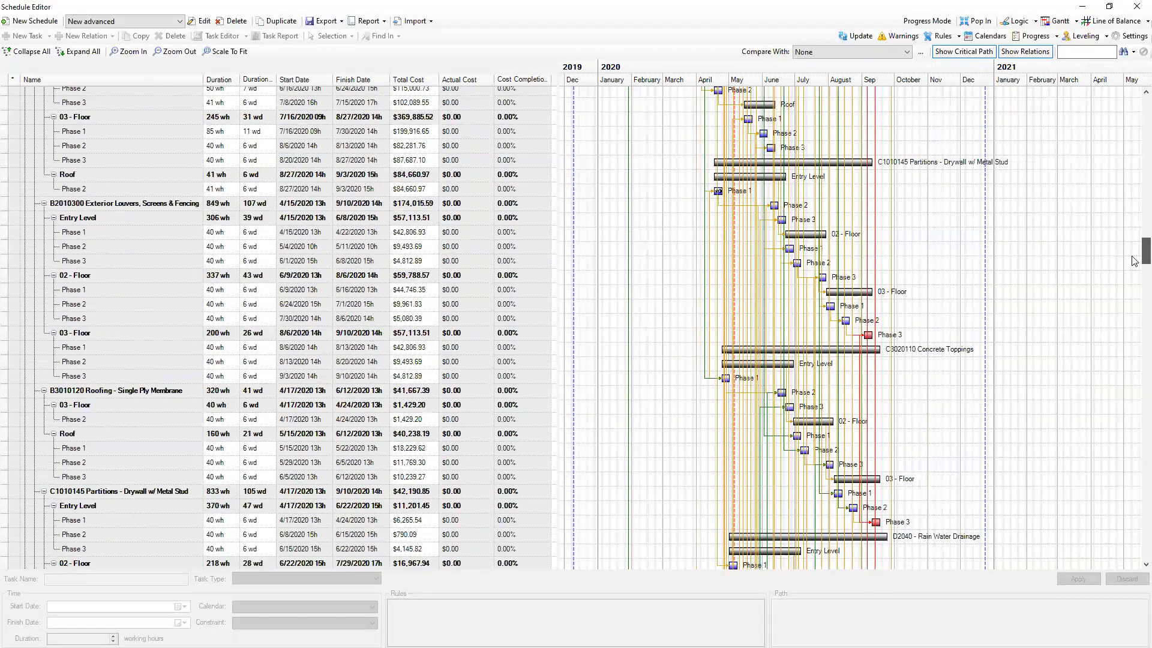
scroll(1135, 467, up, 20)
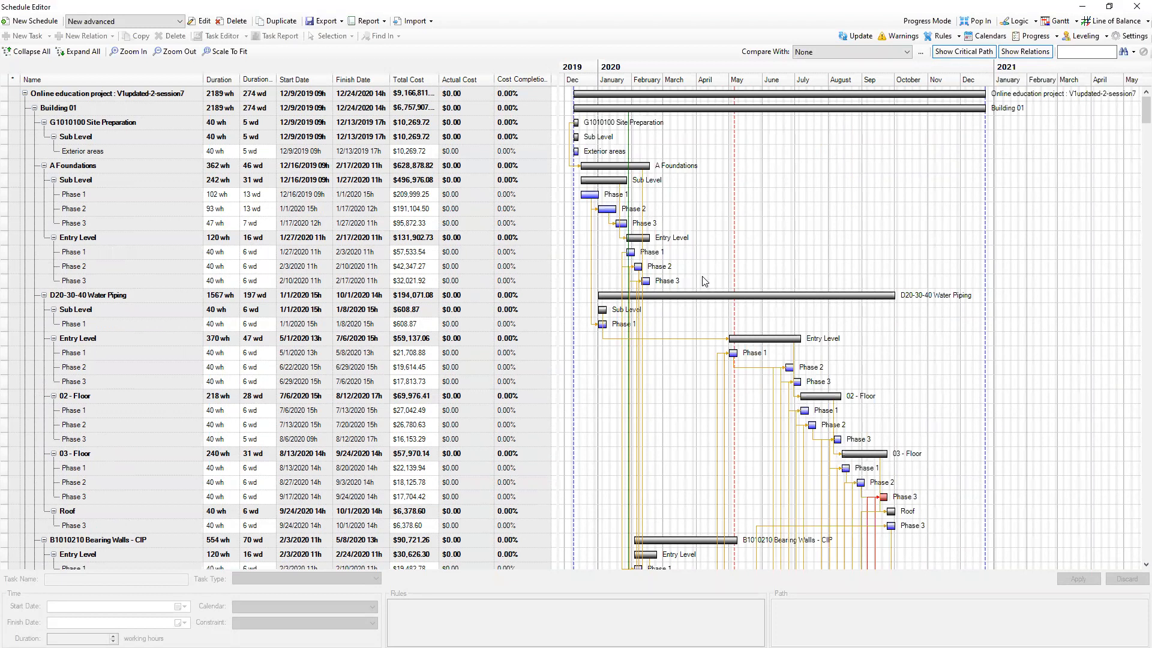
click(1126, 24)
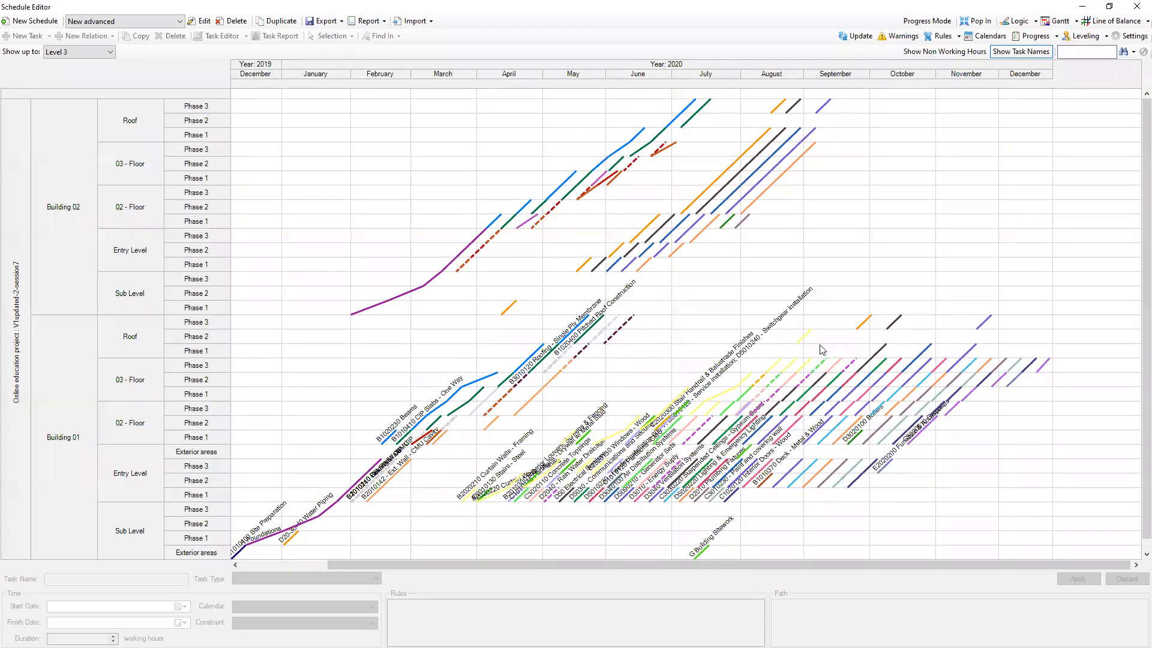
Return to the Gantt chart and examine the phase relations of the Water Piping, Bearing Walls and Columns tasks
click(1056, 21)
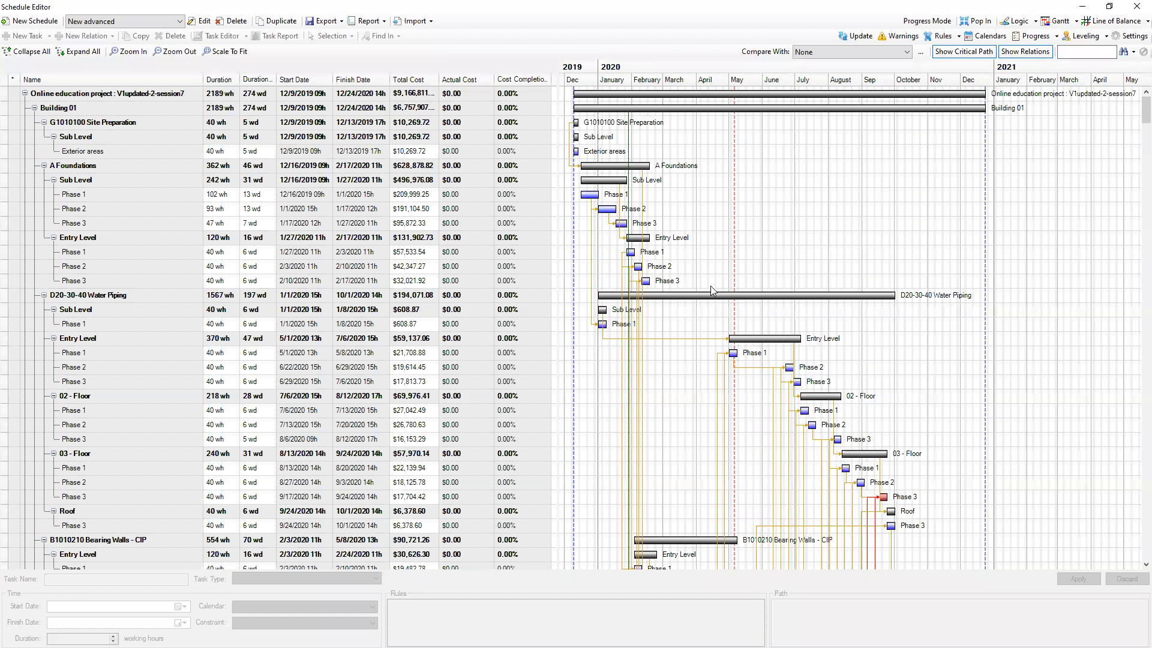
scroll(710, 287, down, 5)
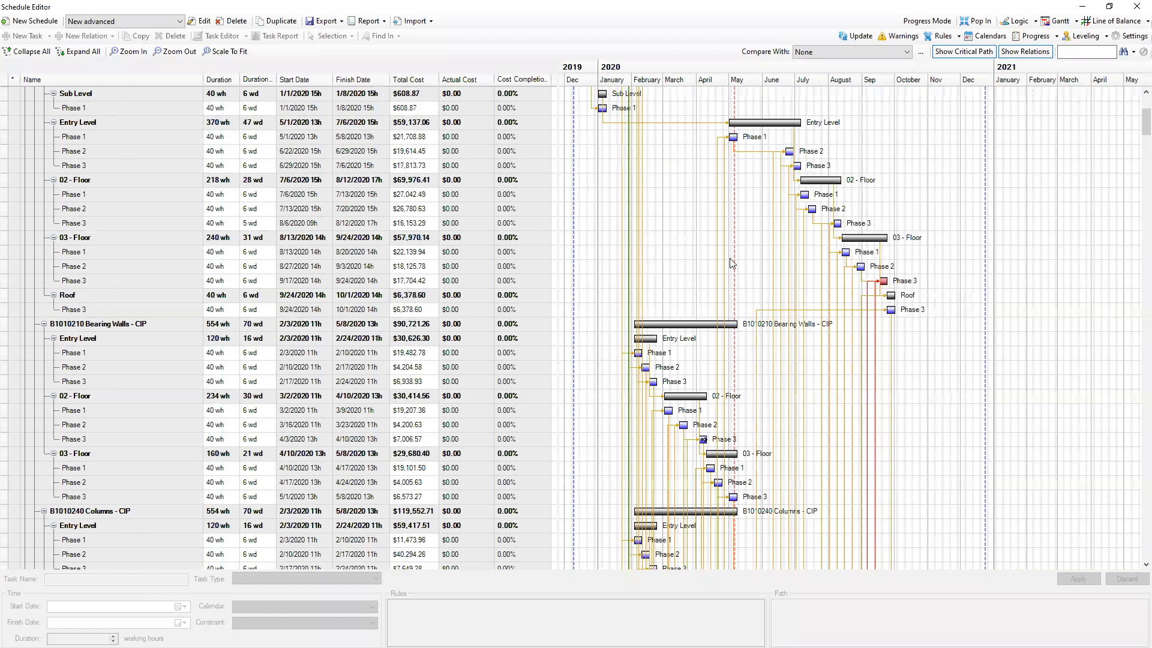
scroll(741, 300, down, 1)
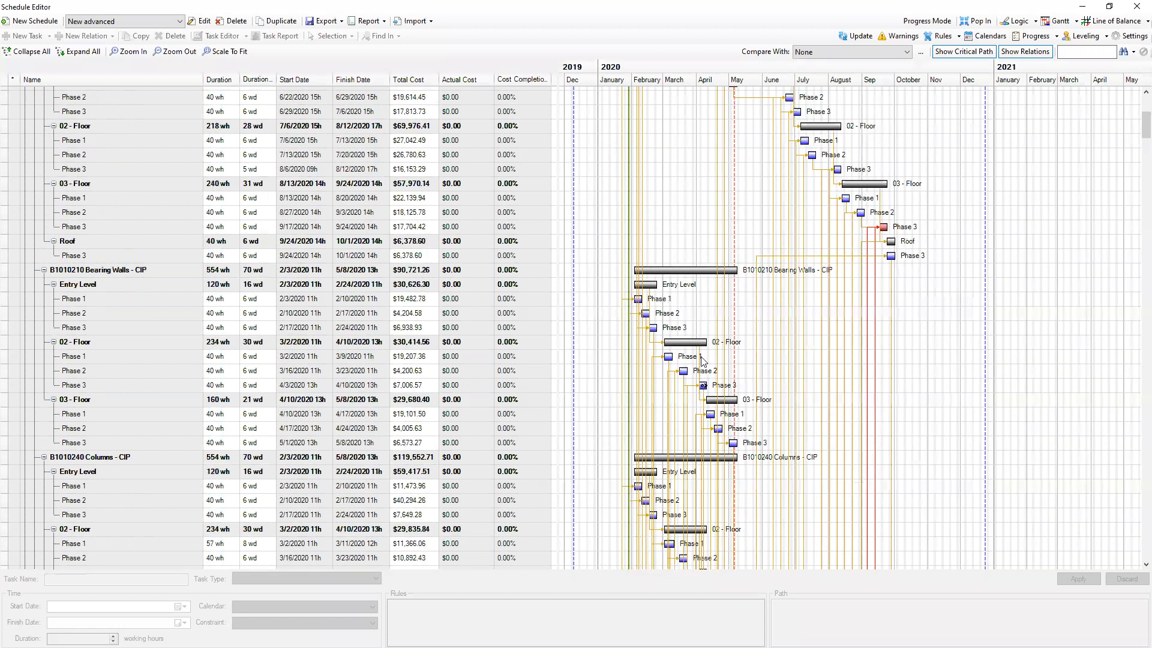
mouse_move(702, 358)
scroll(702, 390, down, 1)
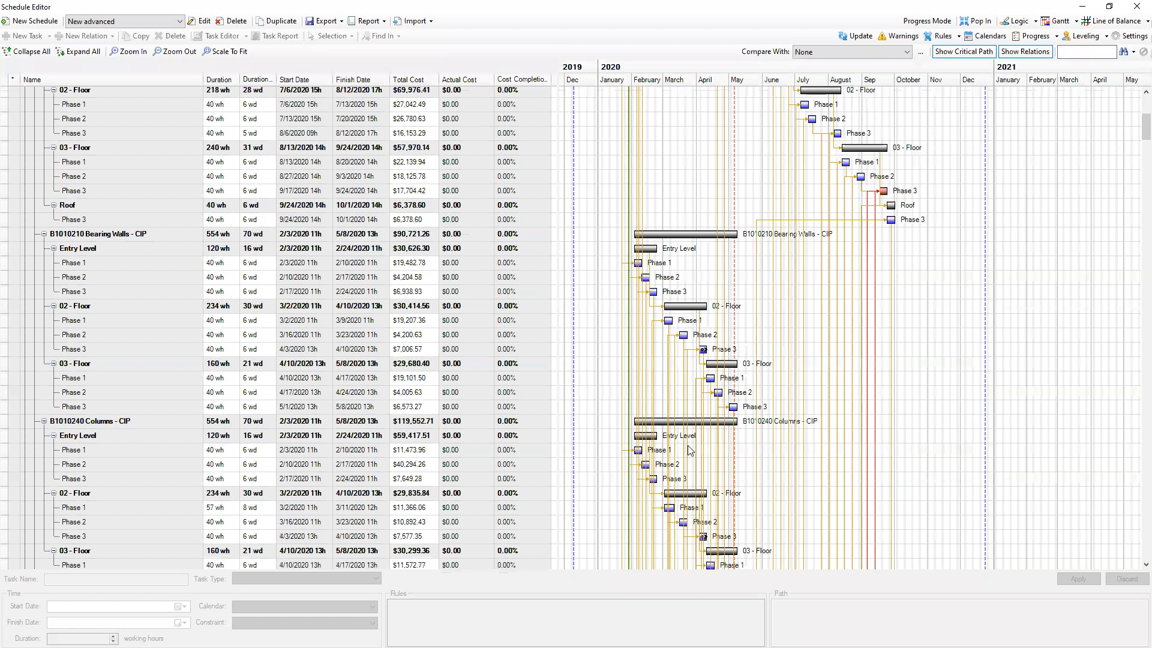
mouse_move(689, 450)
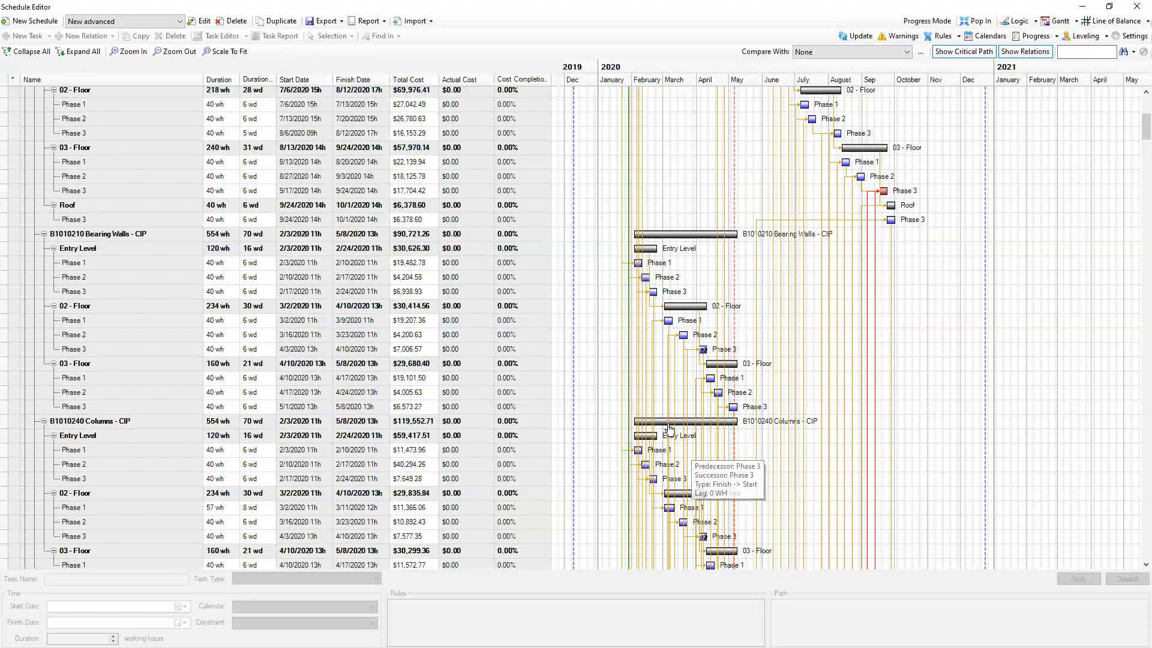
scroll(666, 420, up, 2)
scroll(665, 396, up, 1)
scroll(672, 359, up, 1)
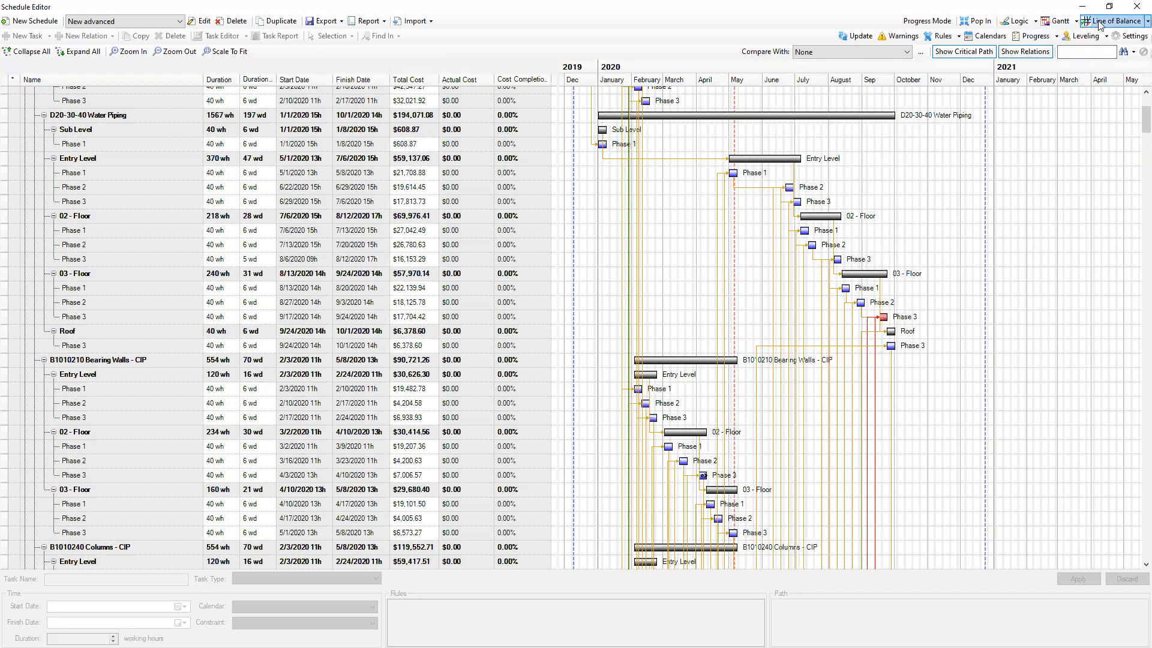
Dock the Schedule Editor back into the main window and open the Methodology Editor
click(978, 21)
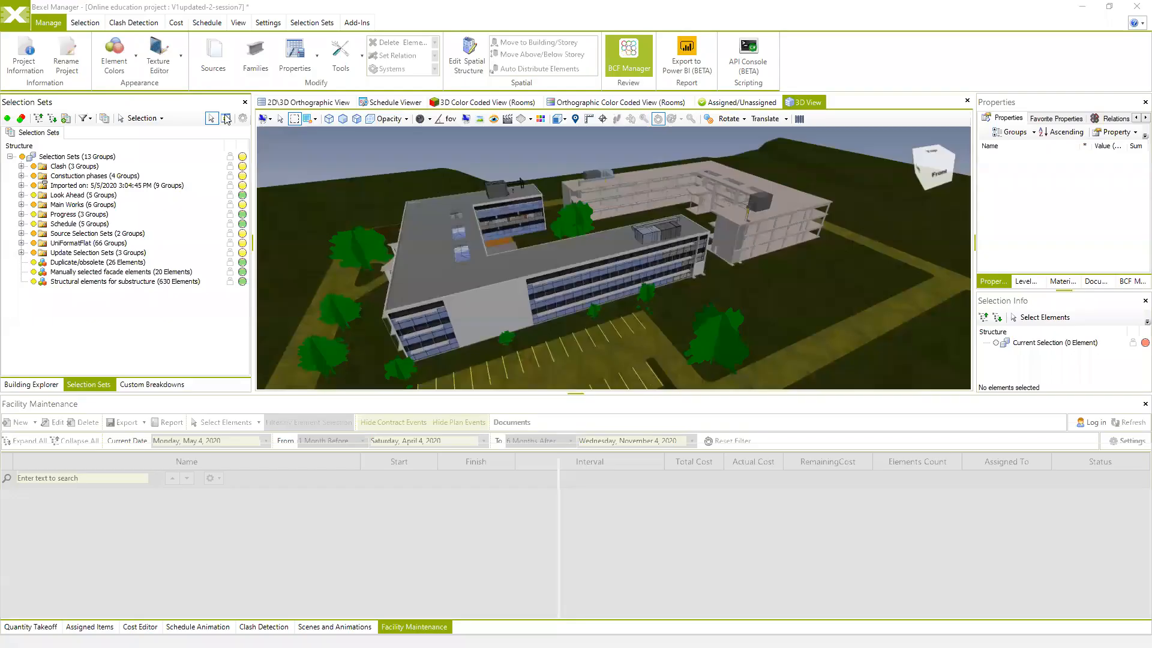
click(207, 22)
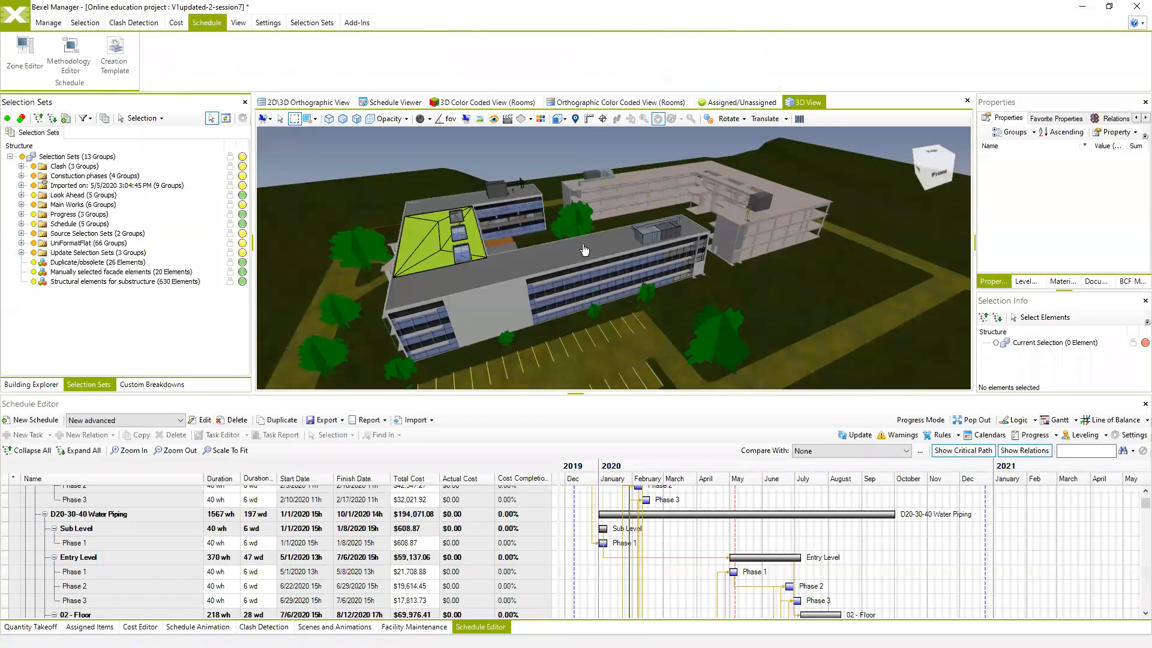
click(79, 69)
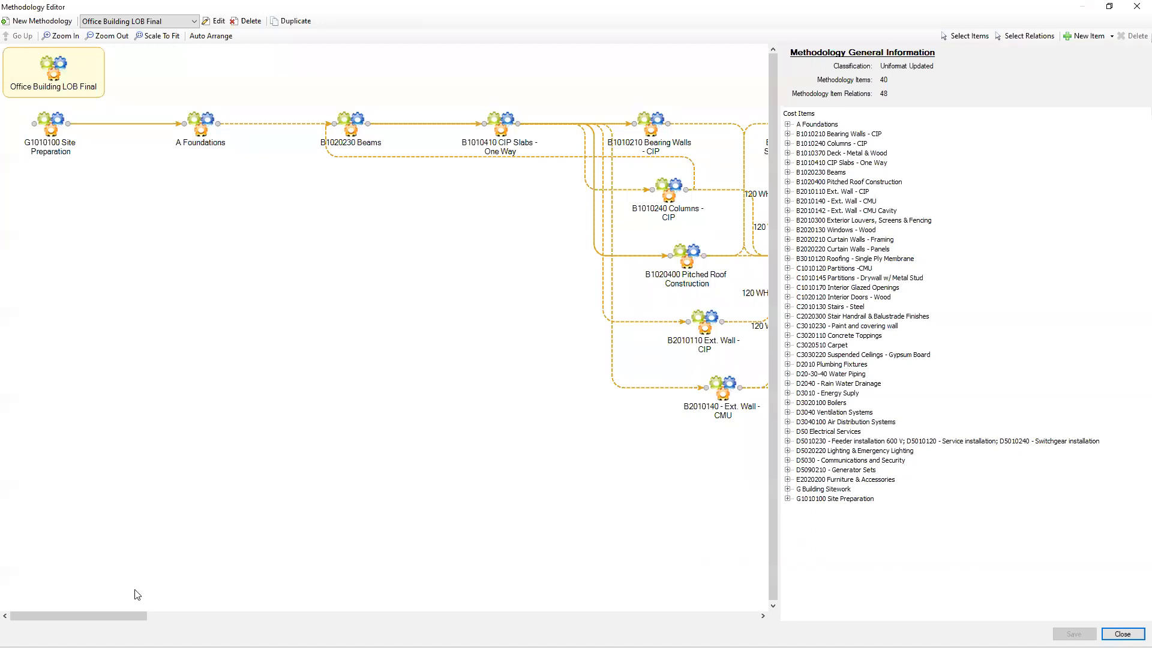
Review the item sequence of the Office Building LOB Final methodology through B1010370 Deck - Metal & Wood, and close the editor
drag(119, 615, 189, 612)
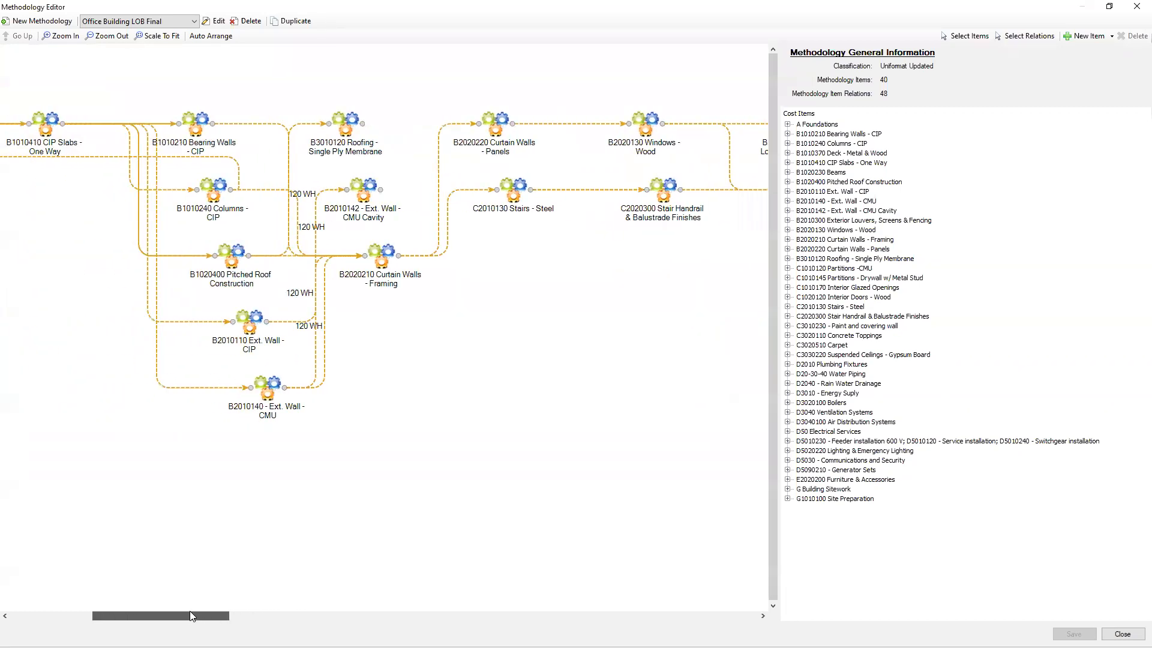
drag(172, 617, 273, 615)
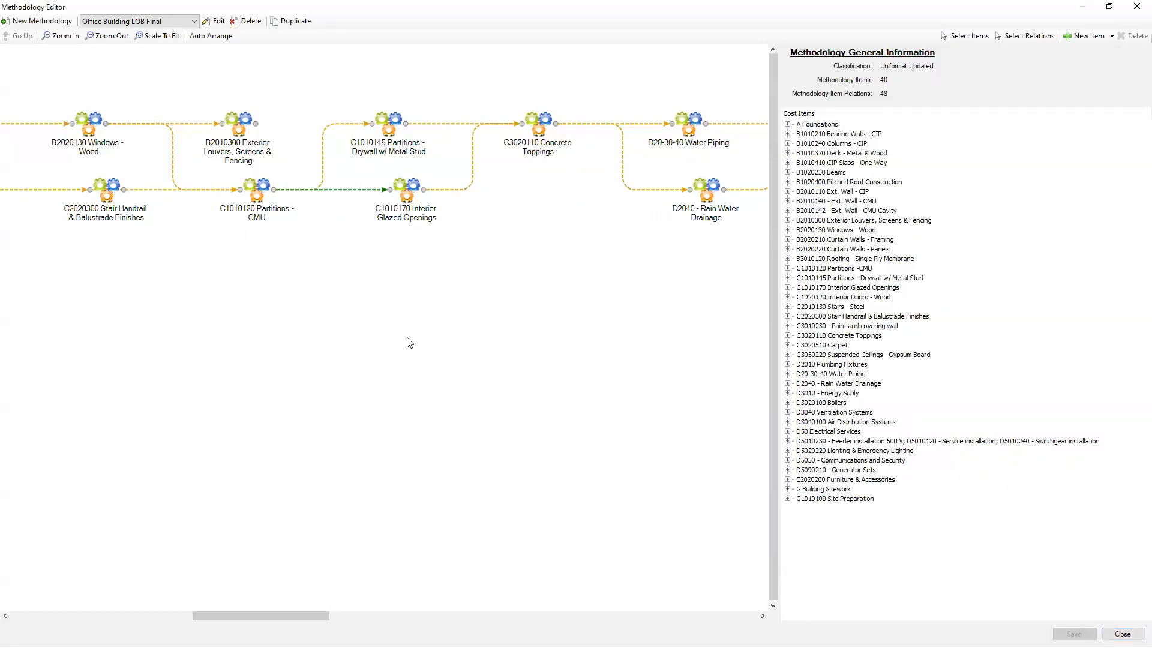
drag(274, 614, 442, 615)
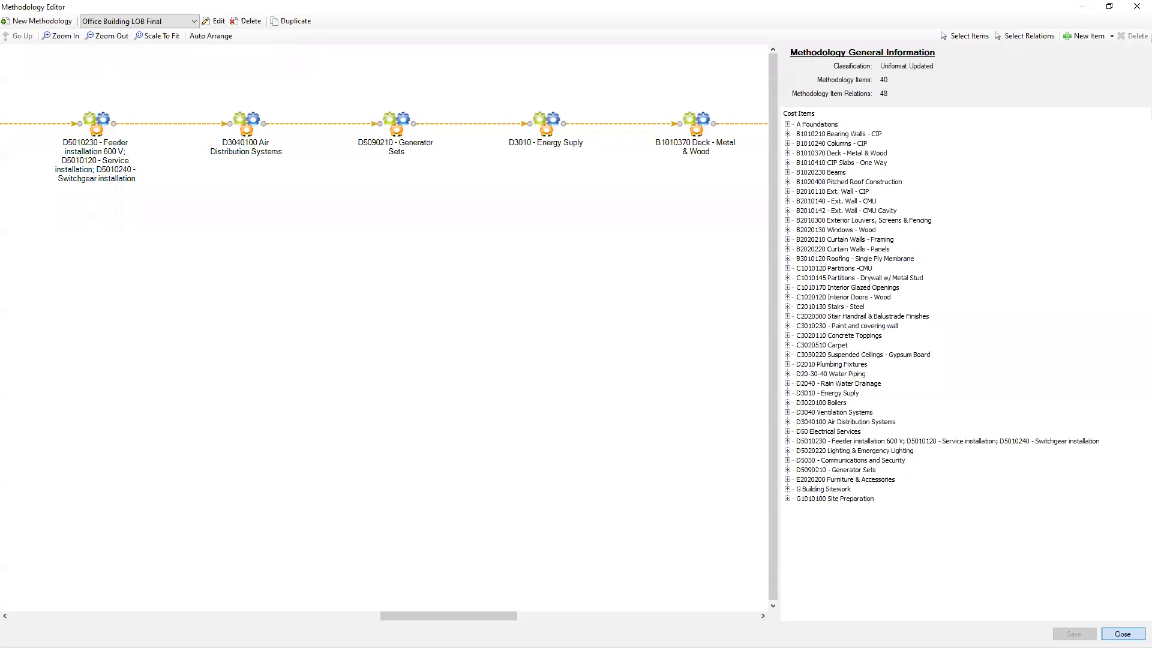
click(1122, 633)
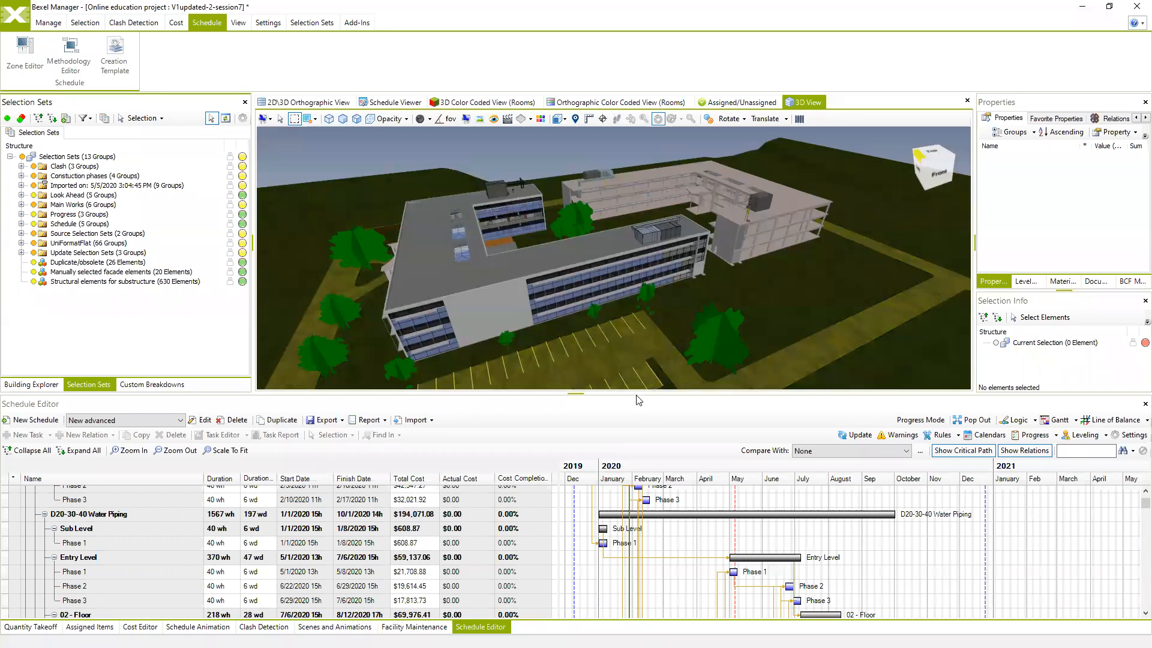
Enlarge the Schedule Editor area and show the whole building from a lower front view, with the schedule at its first task
drag(613, 393, 610, 345)
scroll(534, 222, down, 3)
middle_drag(542, 233, 594, 240)
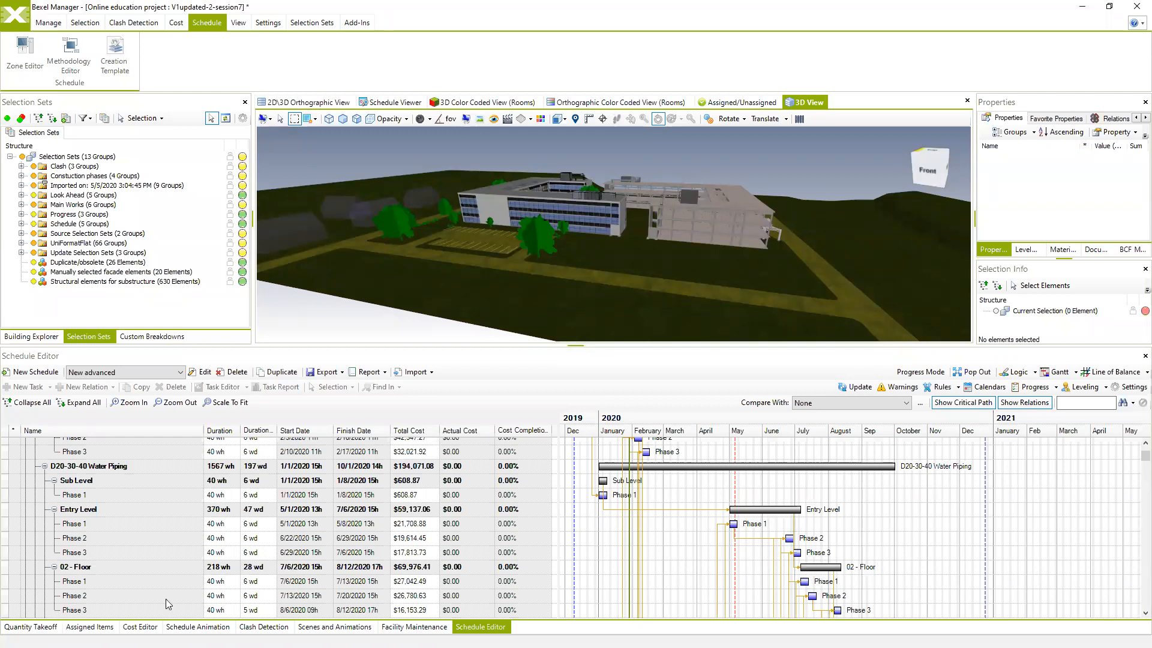
scroll(221, 521, up, 3)
scroll(221, 520, up, 2)
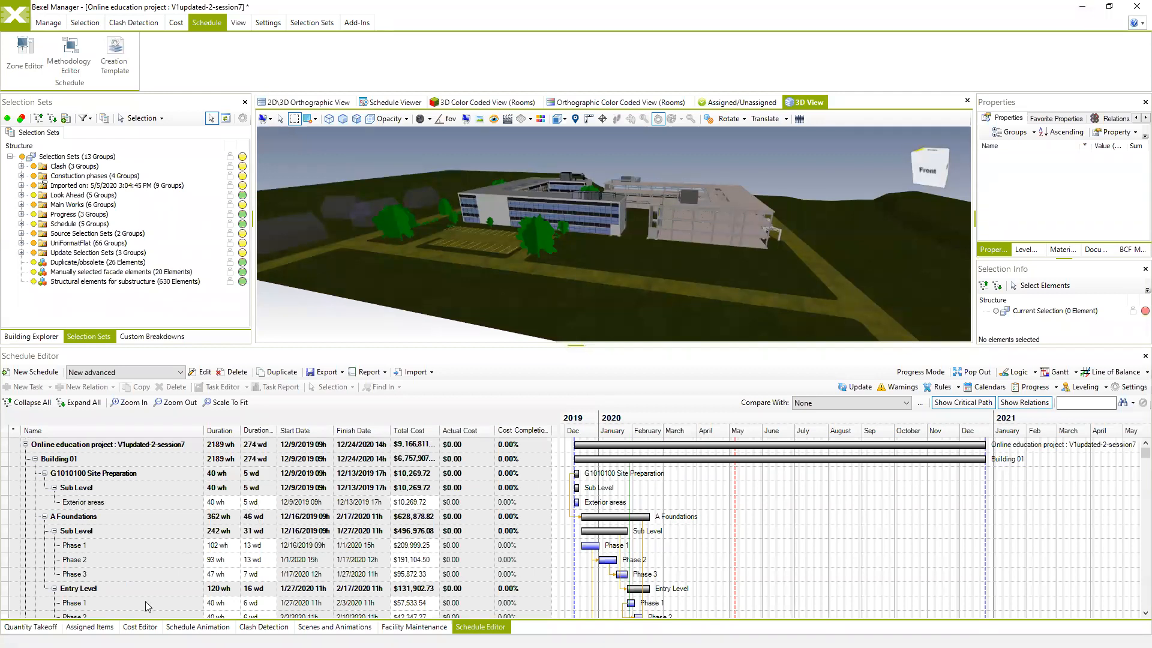
Check the assigned items of the New uniformat cost version, and return to the Schedule Editor
click(140, 627)
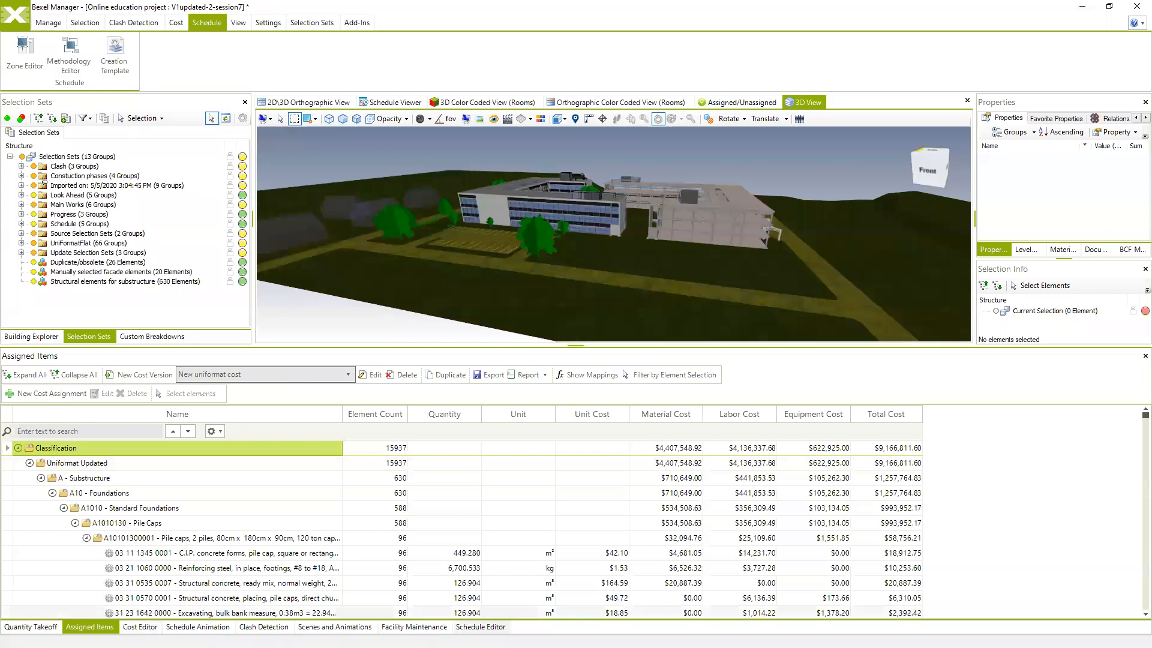
click(481, 627)
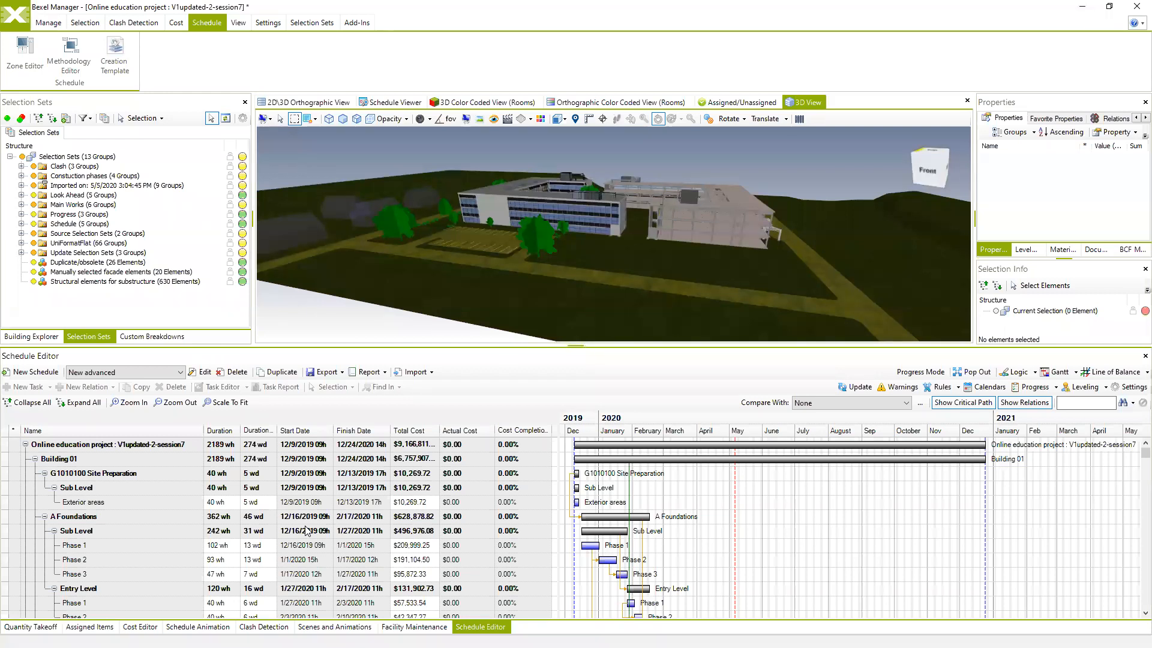
middle_drag(555, 264, 582, 267)
scroll(589, 267, down, 6)
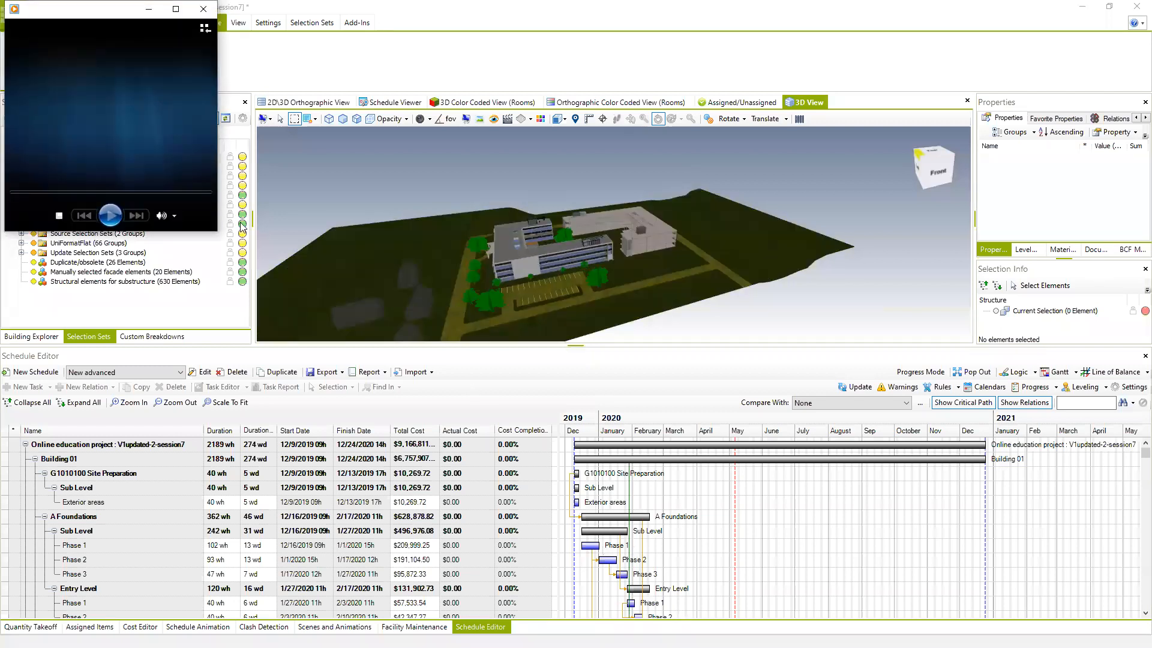
Switch to the media player, enlarge it to full window, and play the BCF and Trimble workflow video at a lower volume
double_click(203, 161)
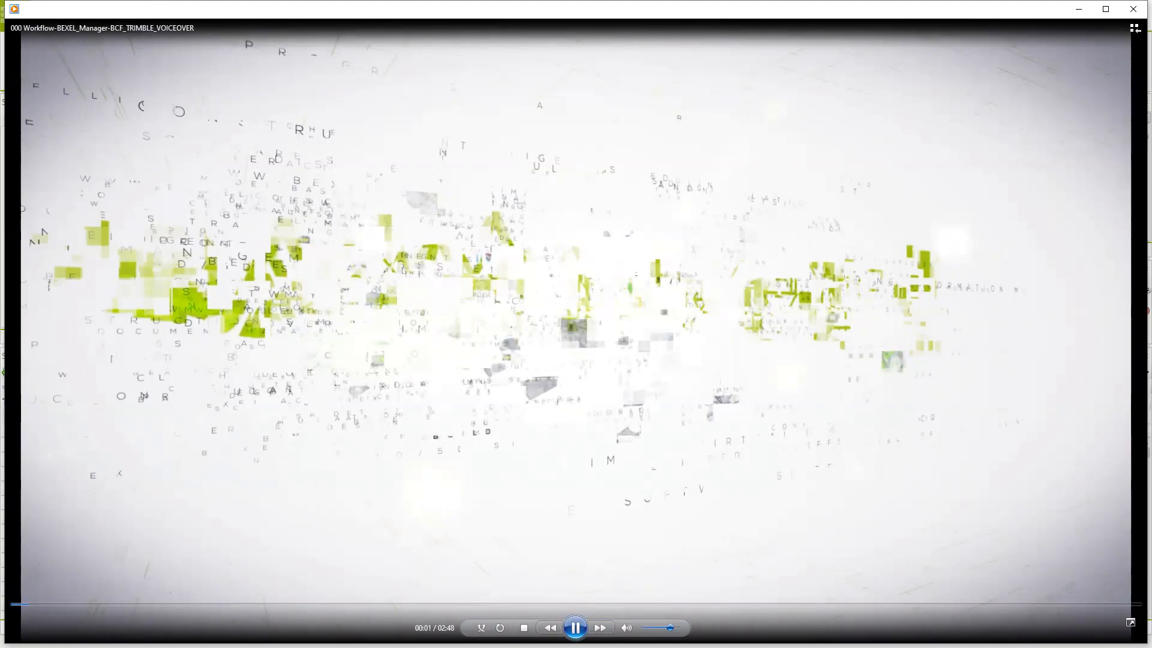
drag(670, 628, 643, 627)
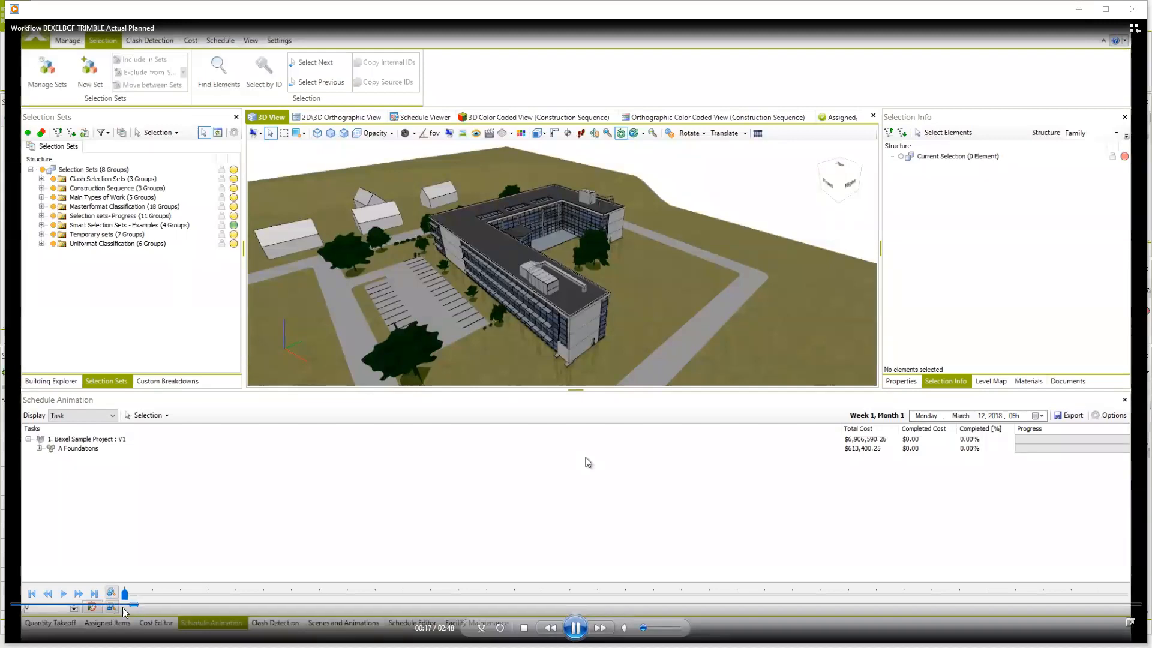
click(90, 603)
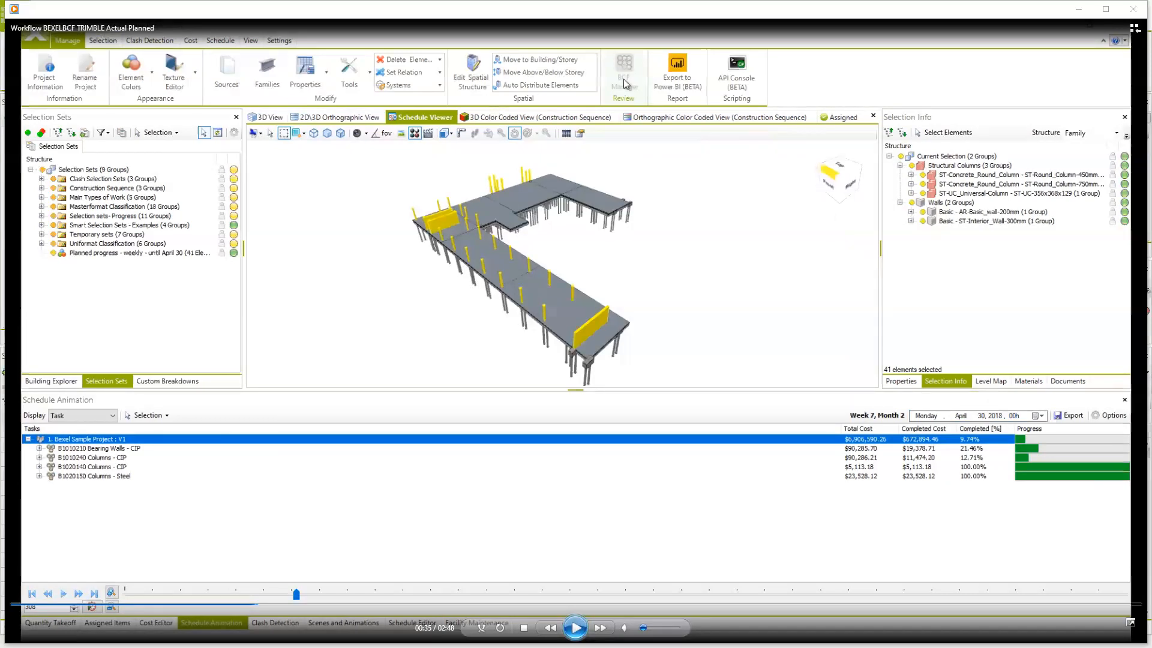
click(575, 627)
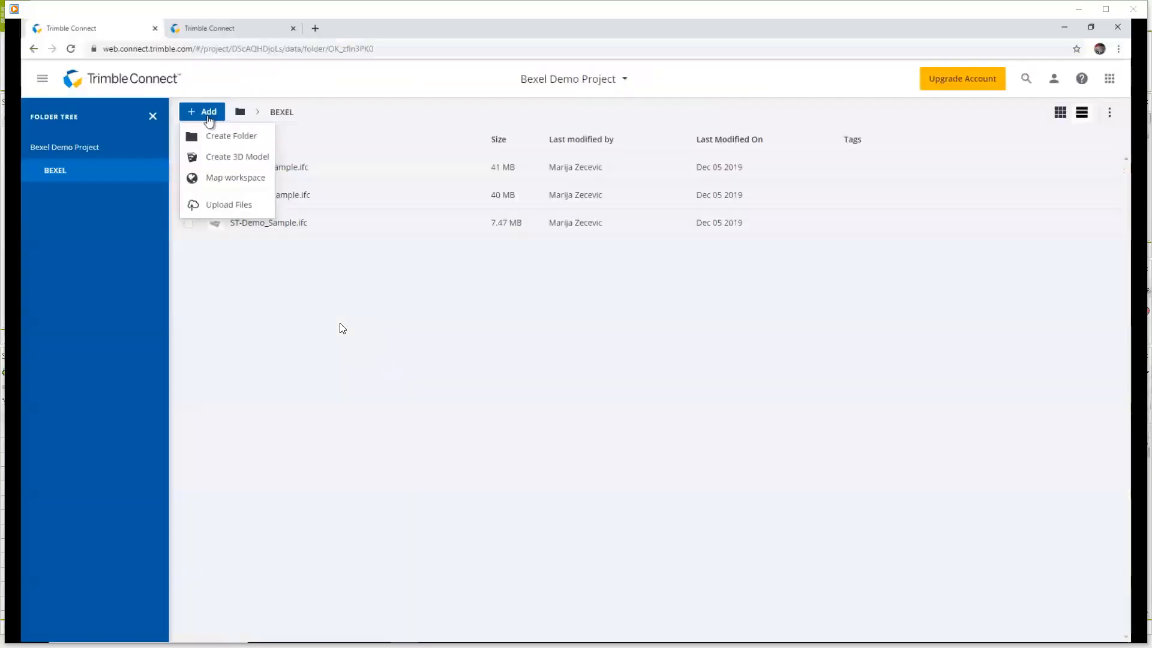
Upload the file Planned progress untill April 30.bcfzip to the BEXEL folder of the Bexel Demo Project in Trimble Connect
click(223, 206)
click(571, 308)
click(258, 112)
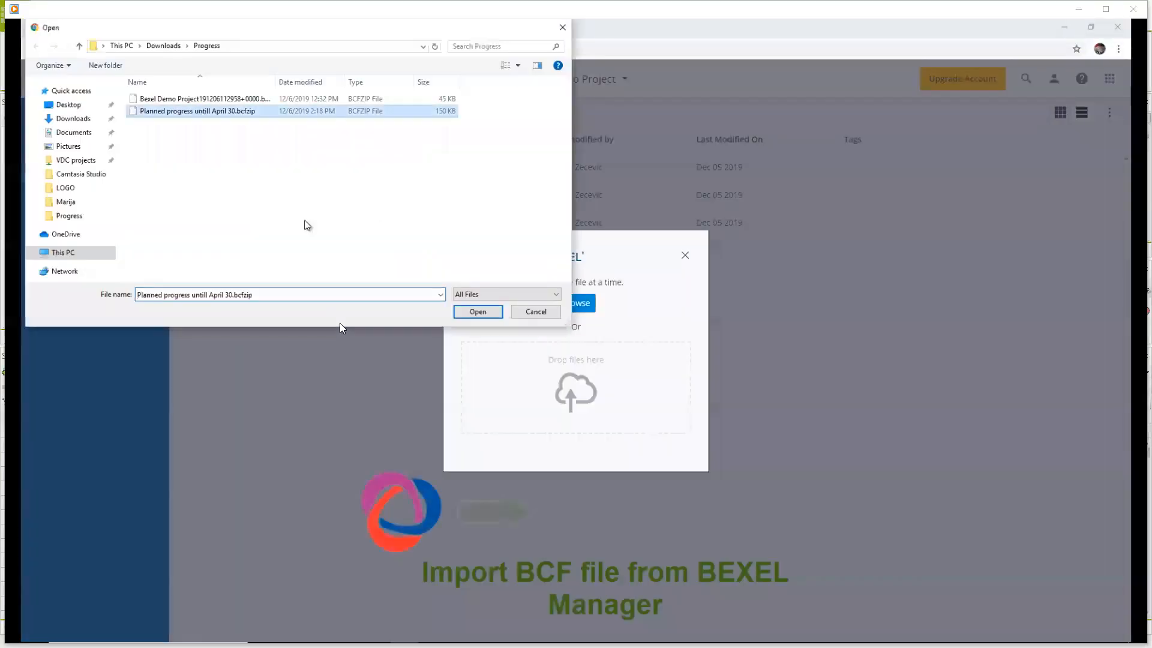
click(476, 309)
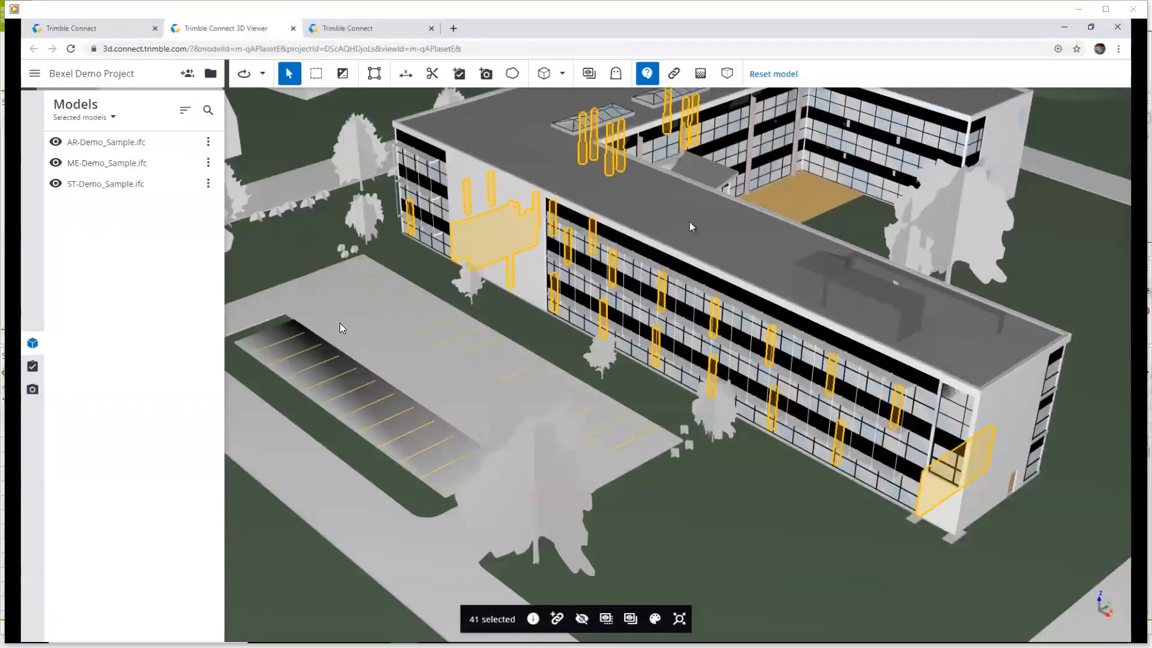
Watch the rest of the workflow video, pausing and resuming at the ToDo export, the schedule progress entry and the Power BI report
key(space)
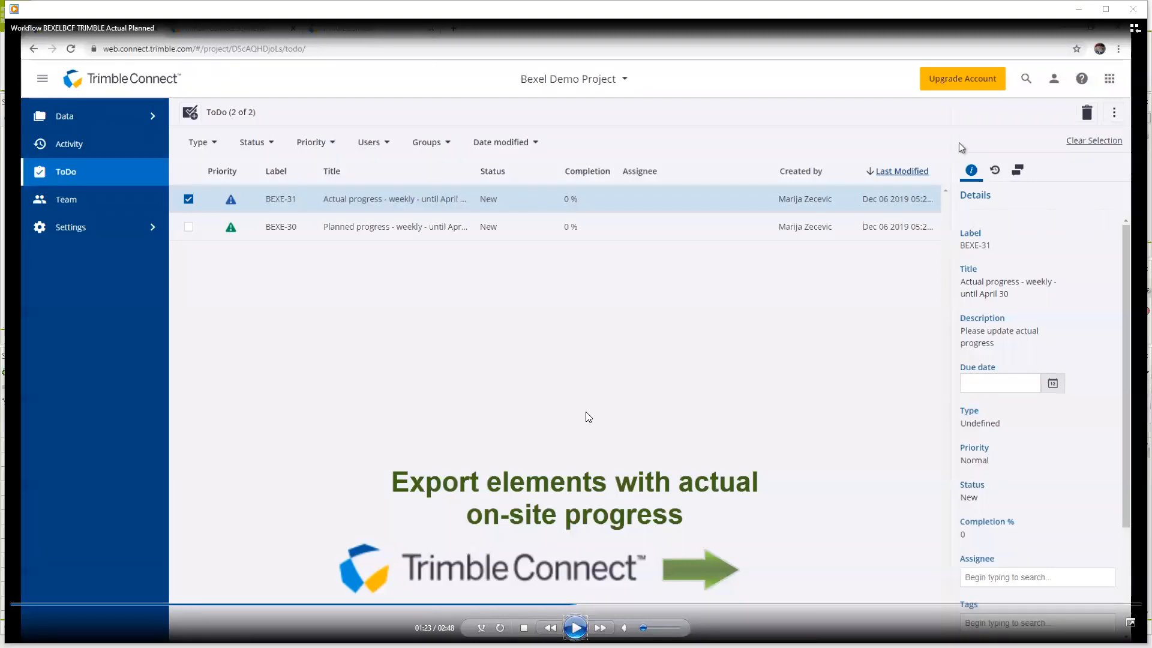
key(space)
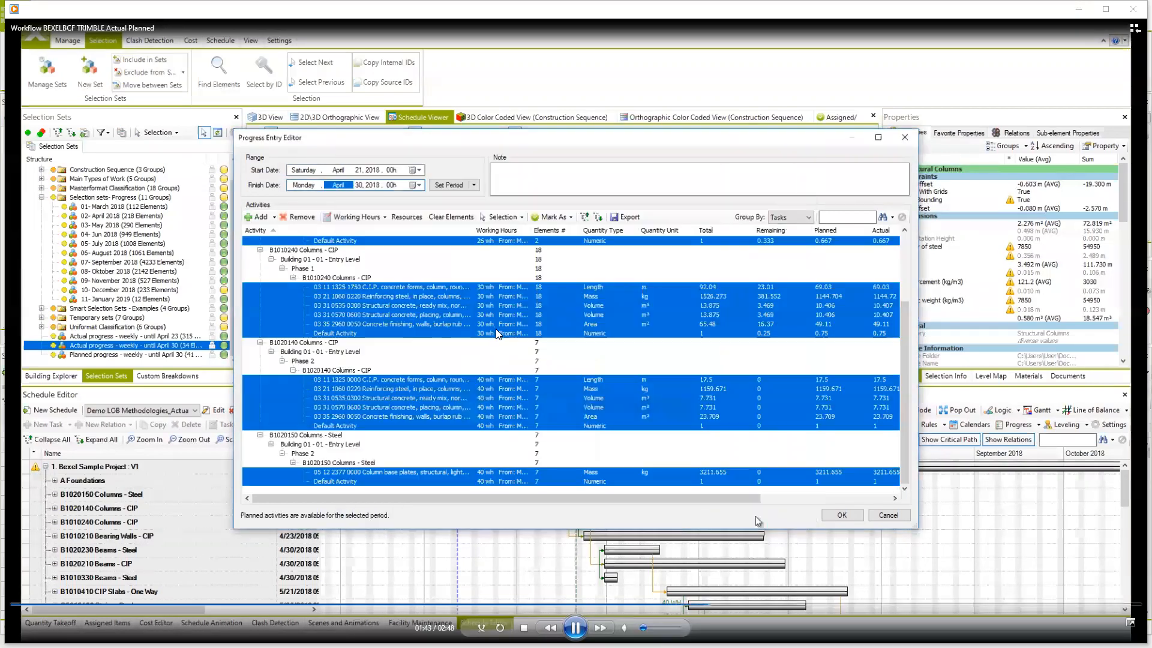
key(space)
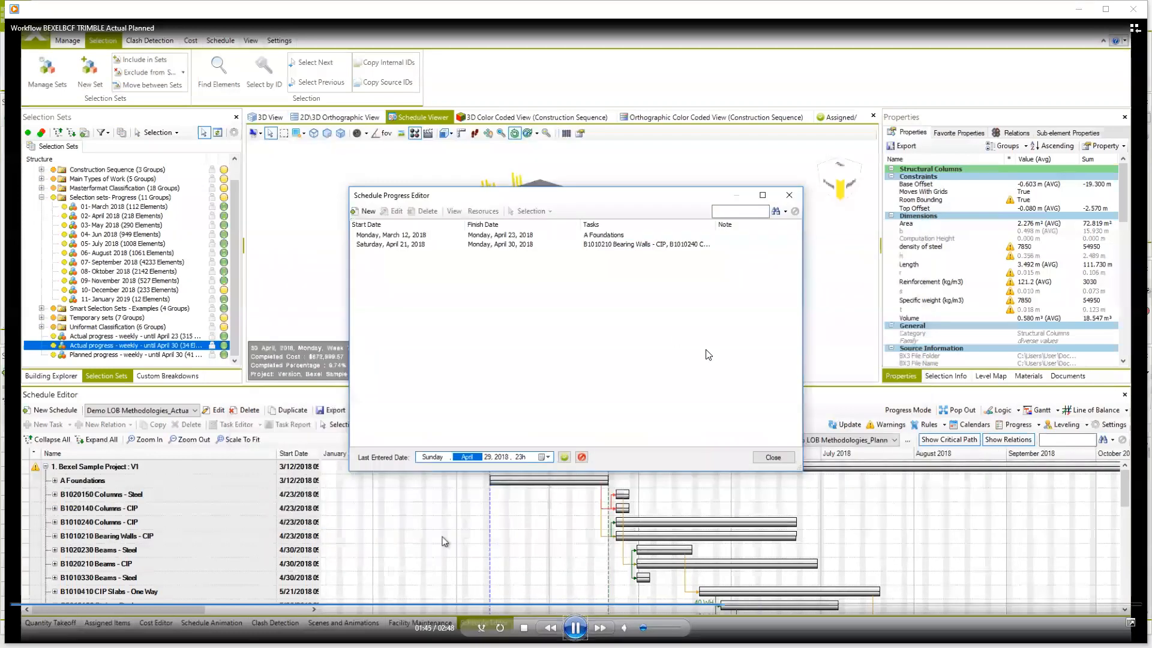
key(space)
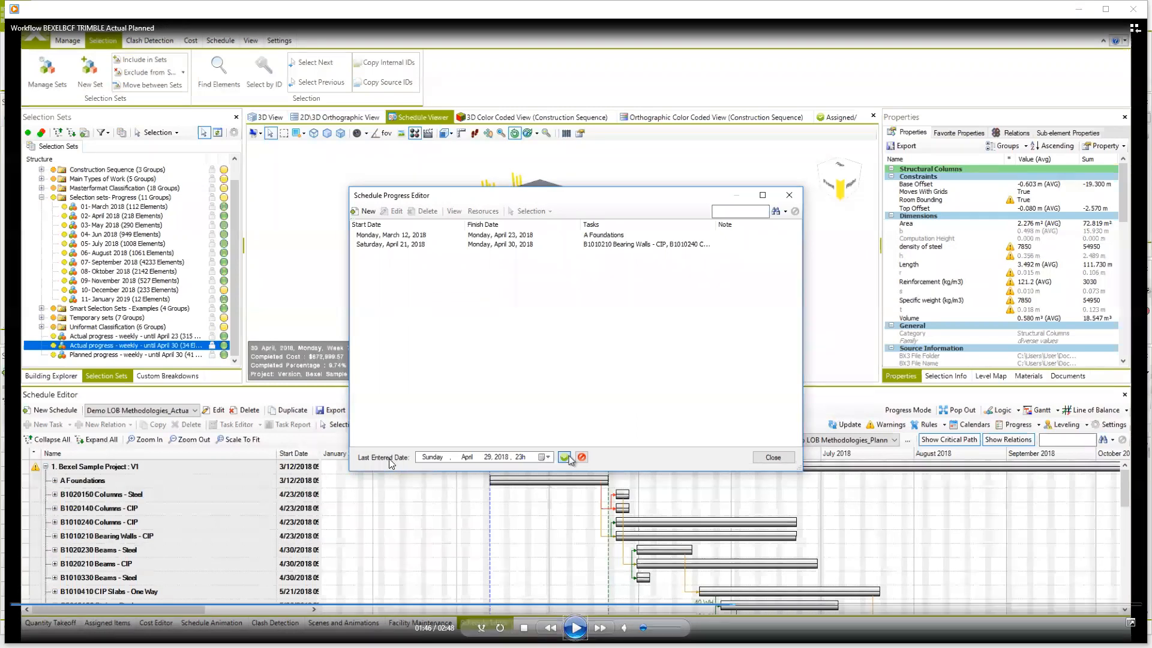
key(space)
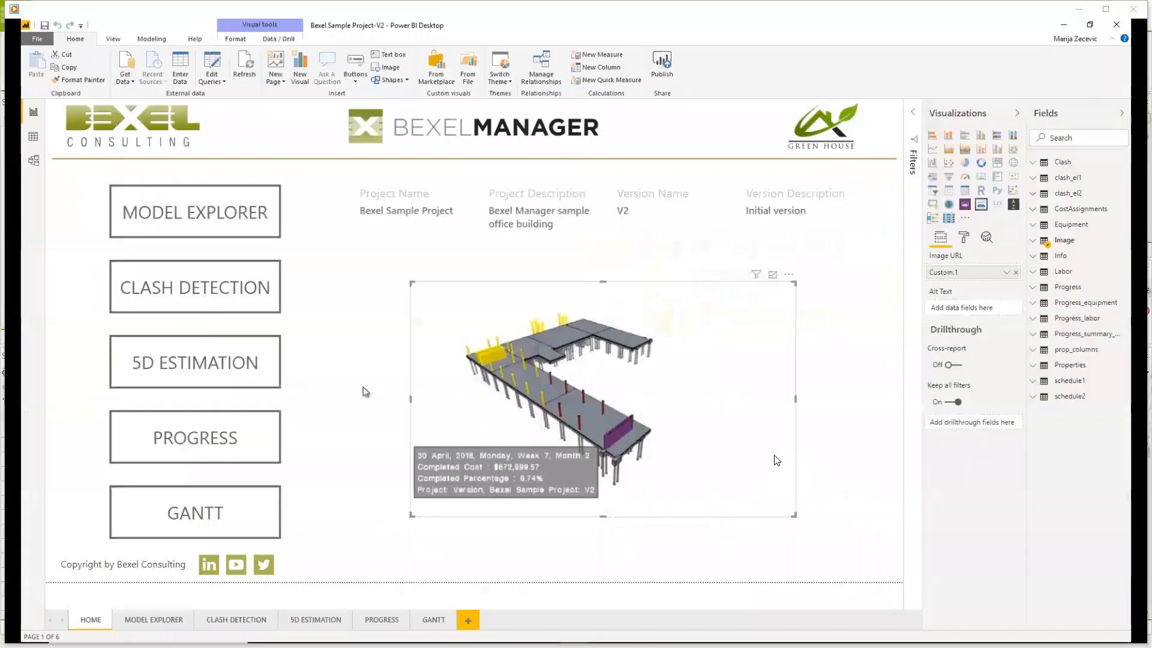
key(space)
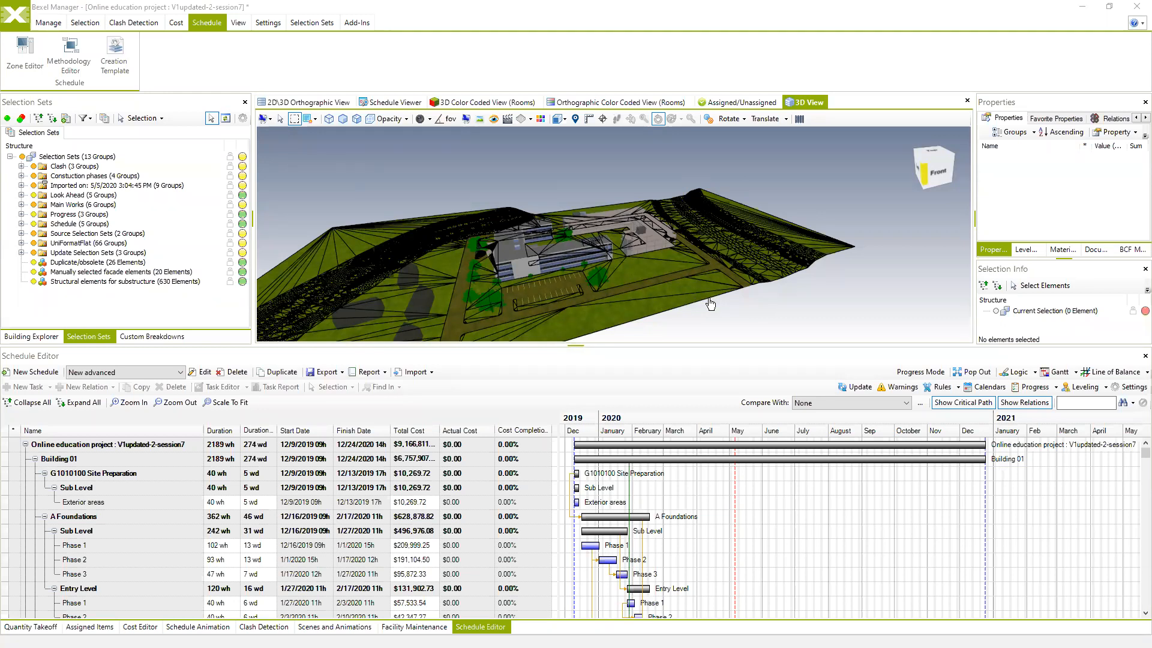
middle_drag(713, 258, 910, 250)
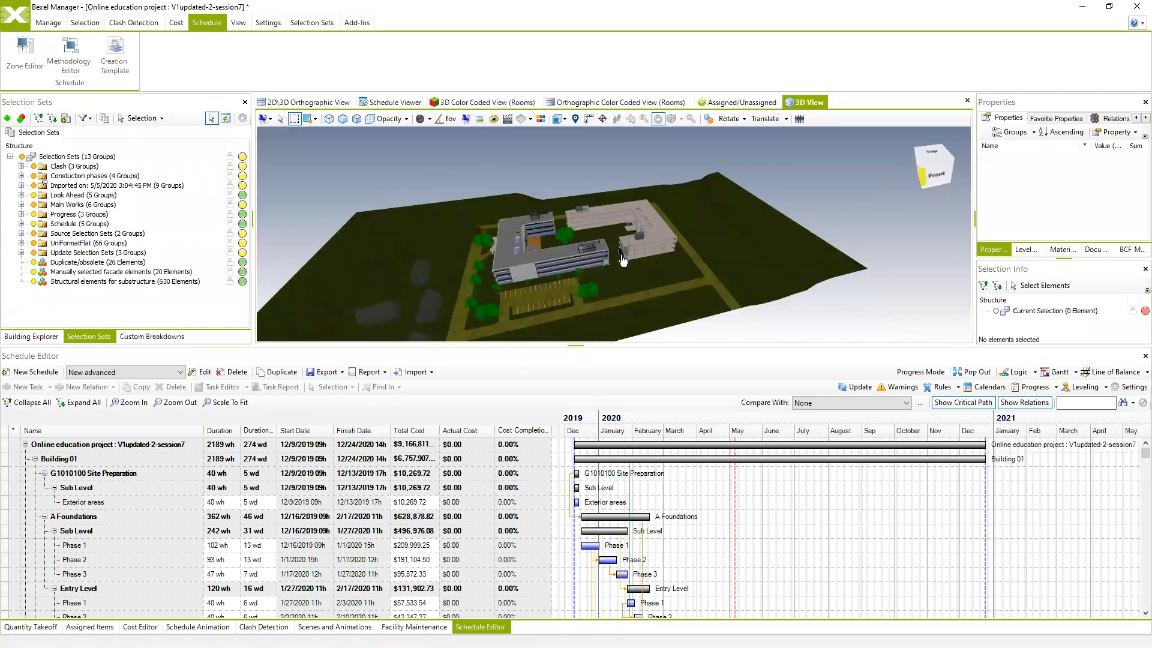
middle_drag(622, 269, 624, 279)
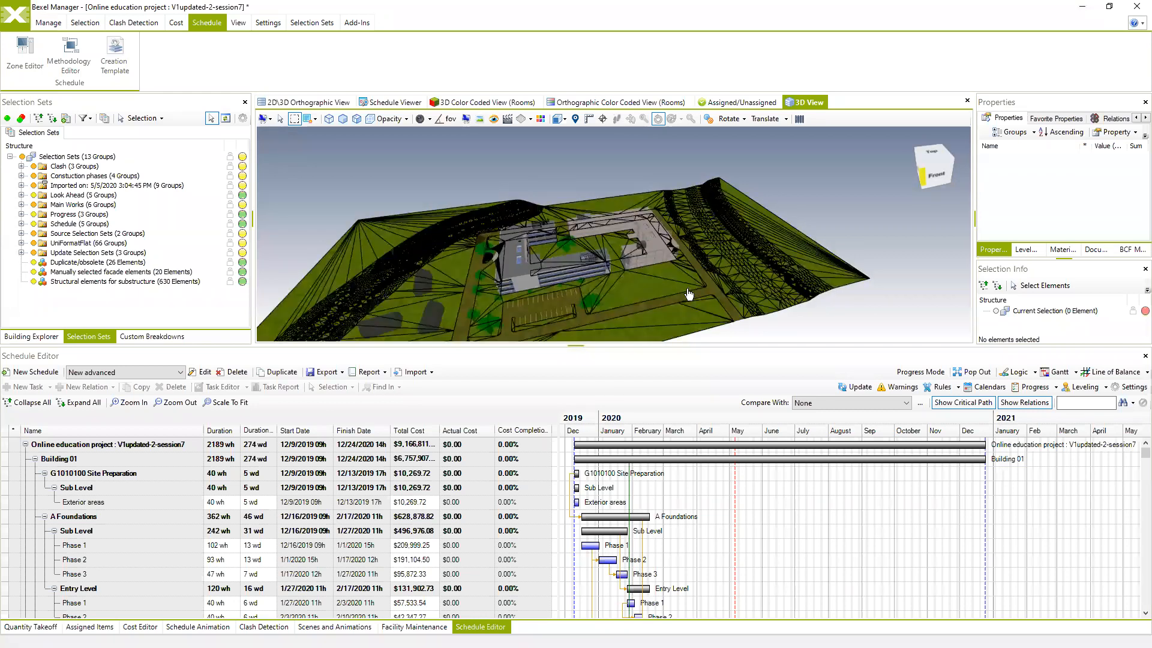
middle_drag(692, 290, 683, 293)
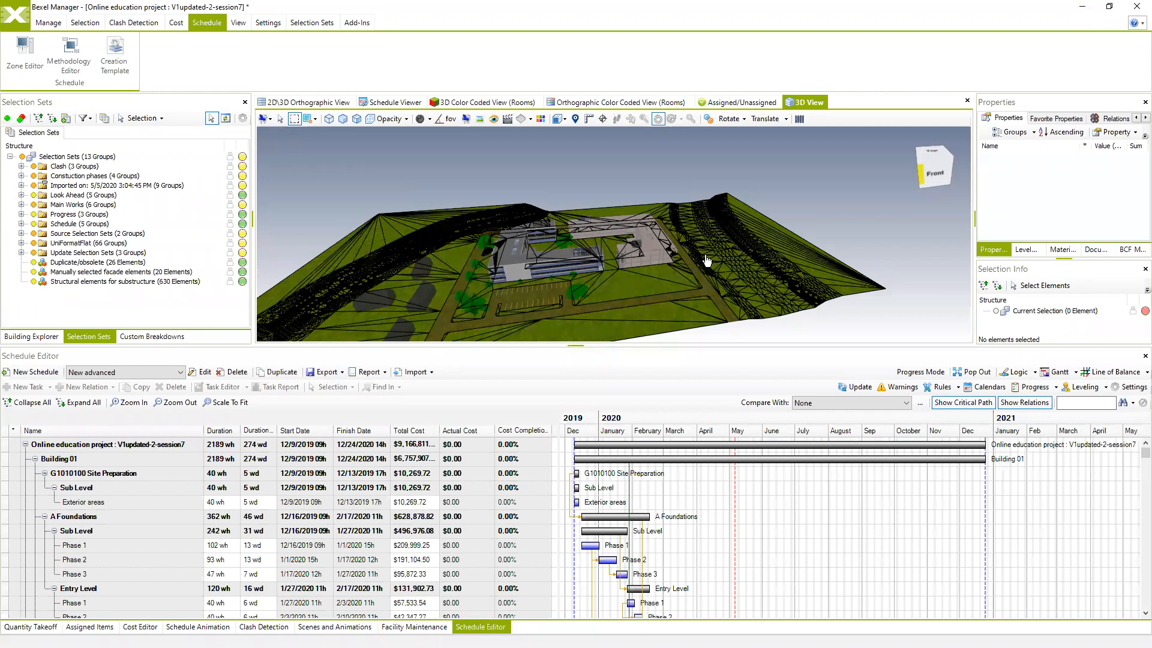
middle_drag(685, 274, 675, 264)
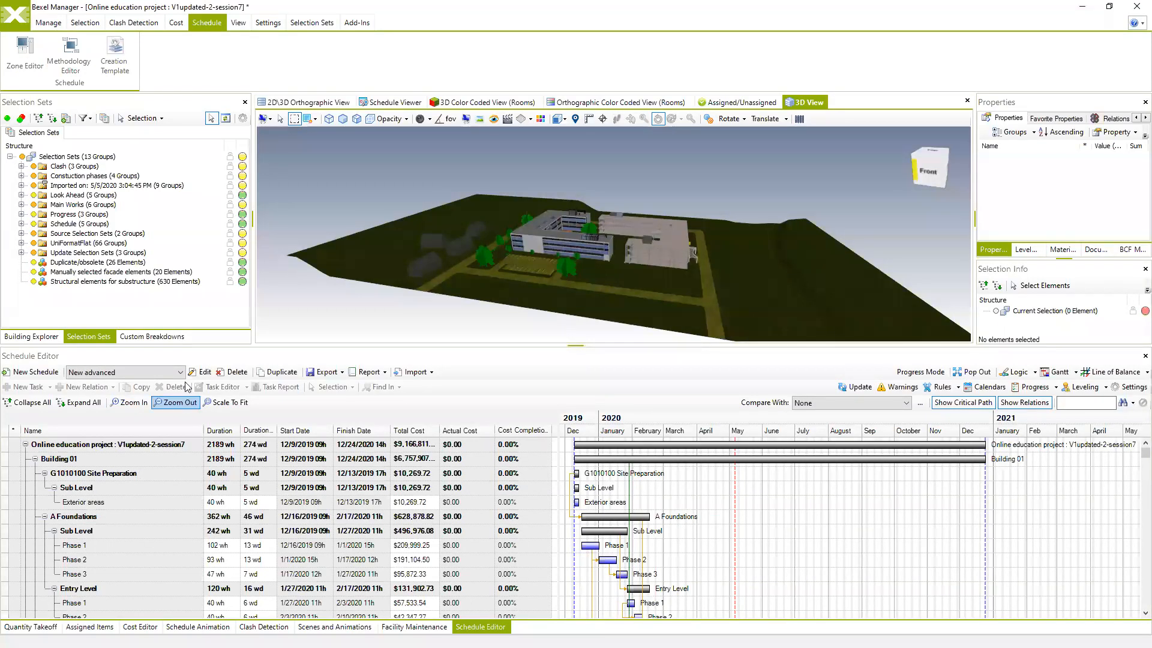
Rename the New advanced schedule as New advanced baseline
click(201, 372)
click(510, 271)
text(baseline)
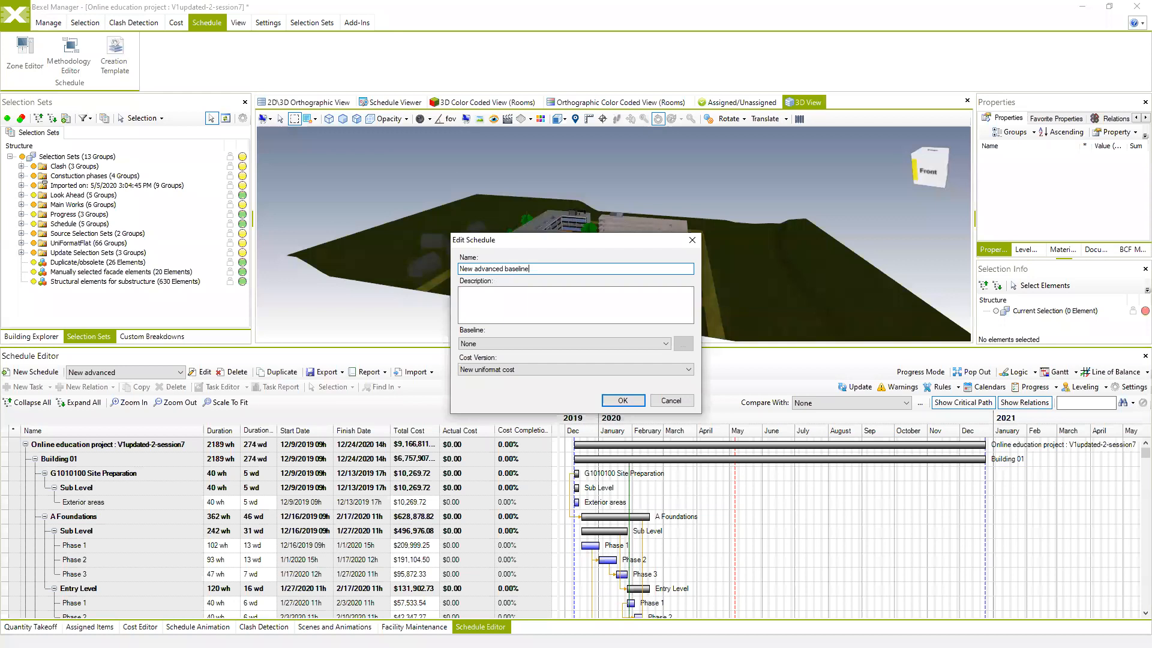
click(618, 400)
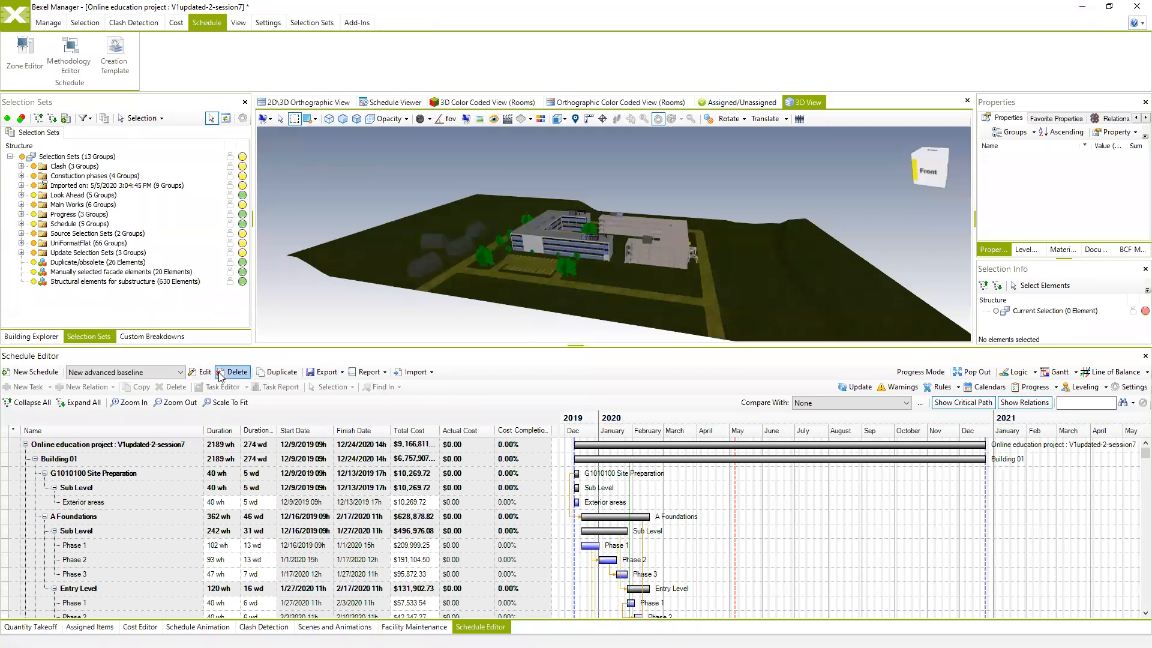
Duplicate the baseline schedule under the name New advanced actual, keeping the New uniformat cost version
click(201, 372)
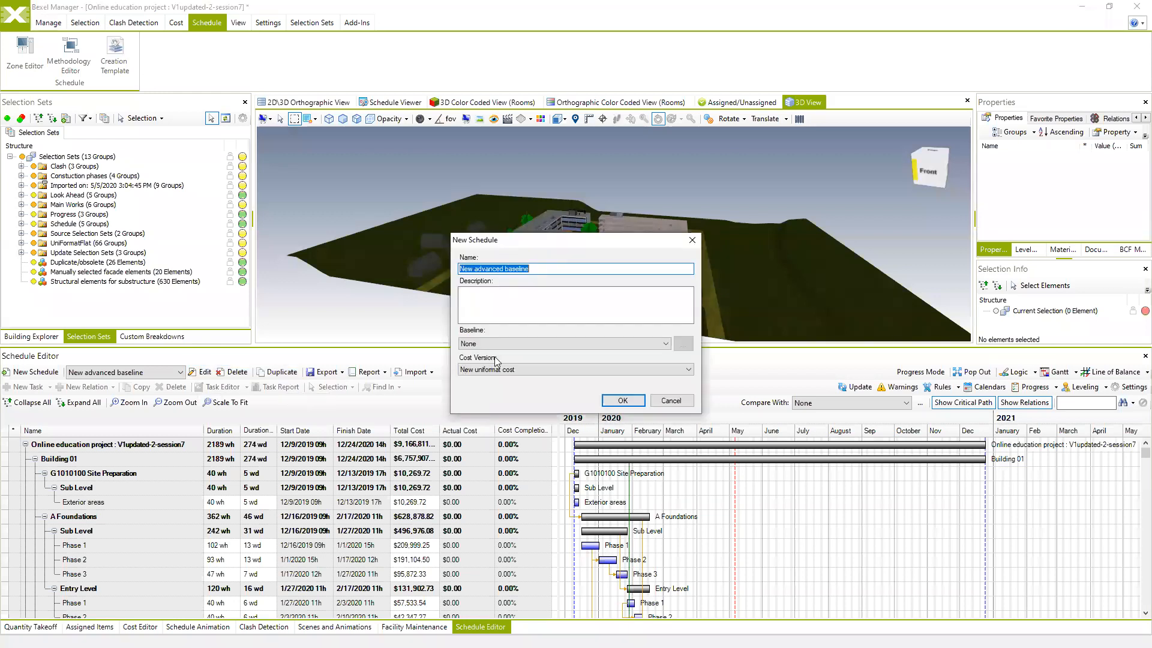
drag(530, 269, 505, 269)
text(actuall)
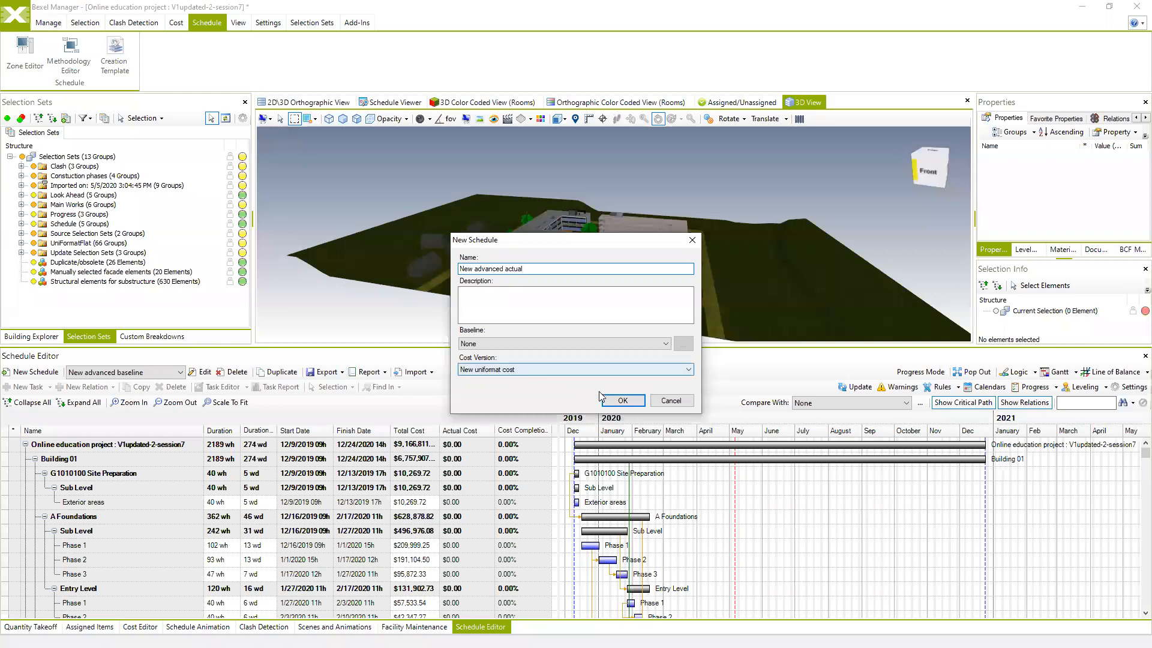
click(623, 400)
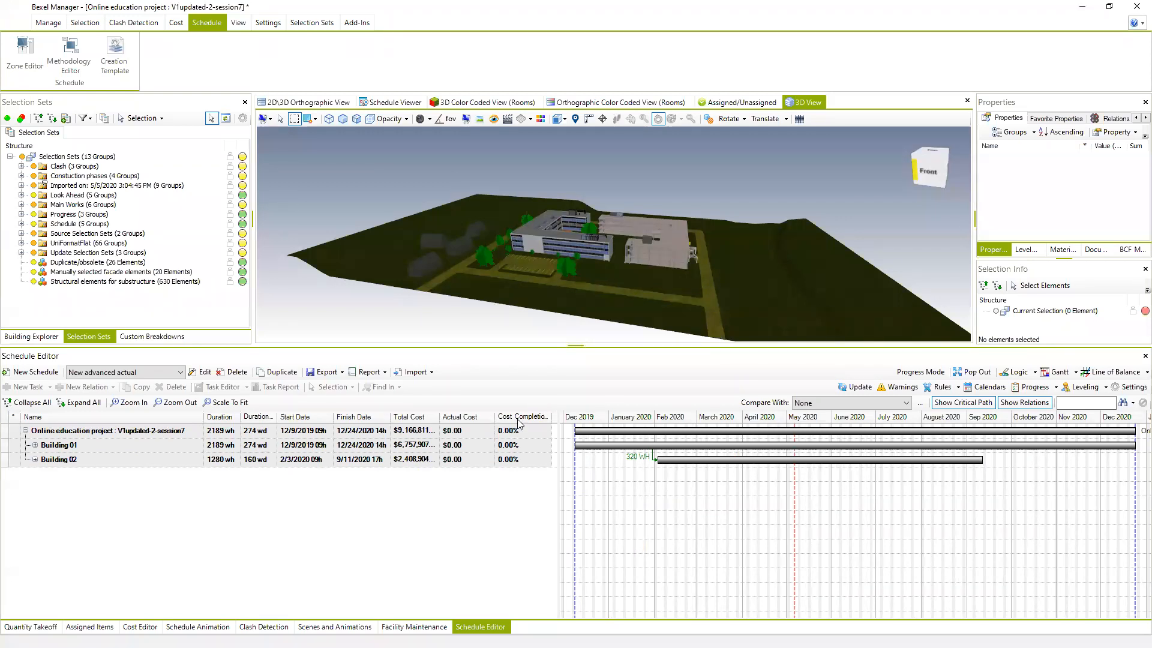
Generate the schedule animation for New advanced actual and play it from the project start until 1 February 2020
middle_drag(615, 273, 620, 273)
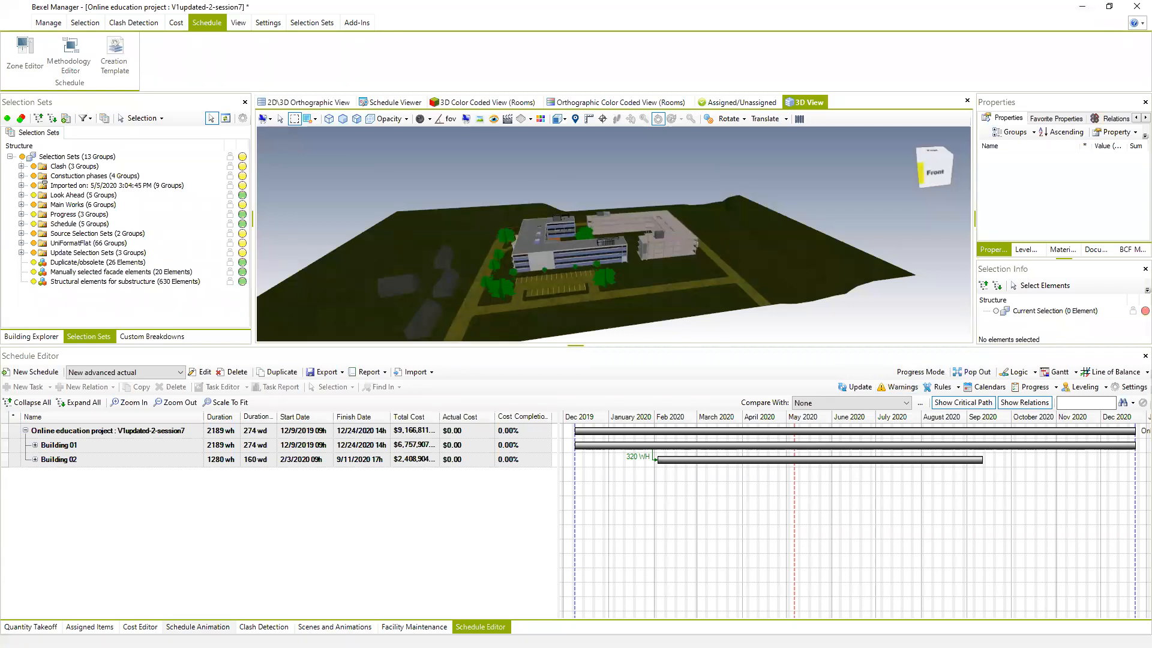
click(197, 627)
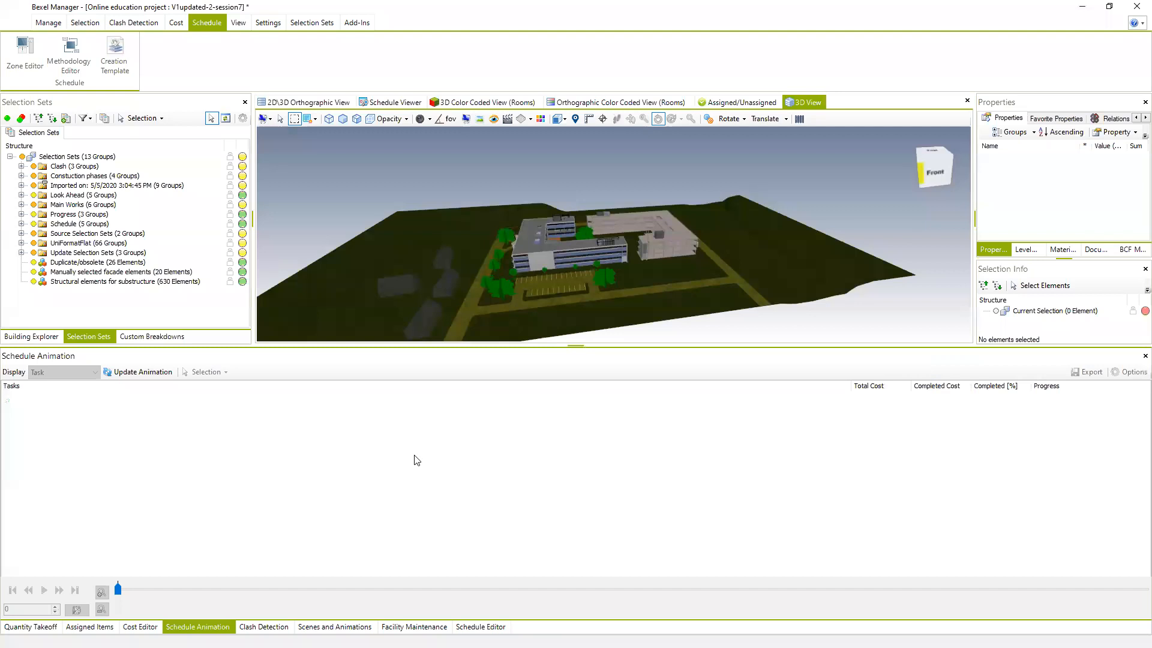
click(126, 373)
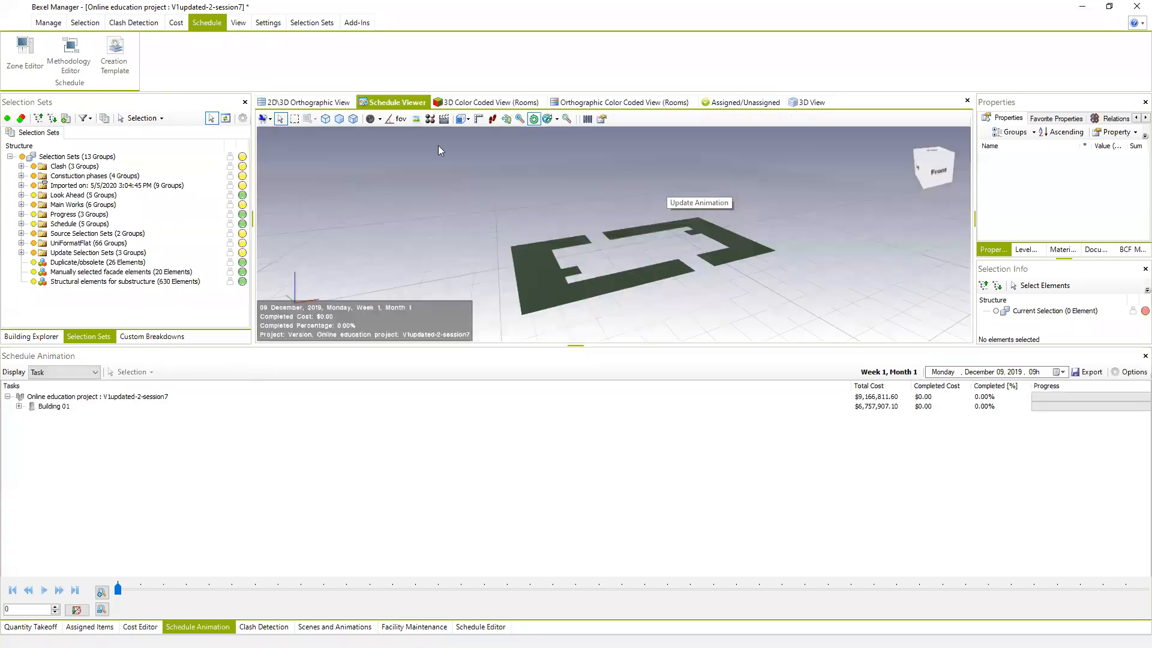
middle_drag(606, 235, 616, 236)
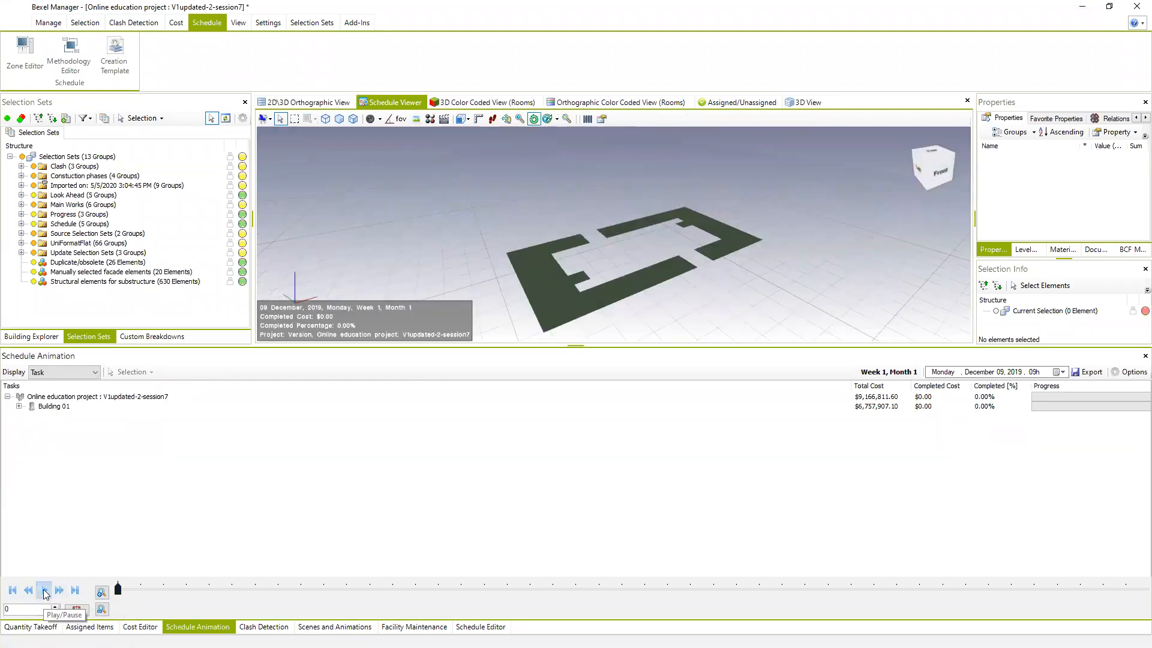
click(44, 591)
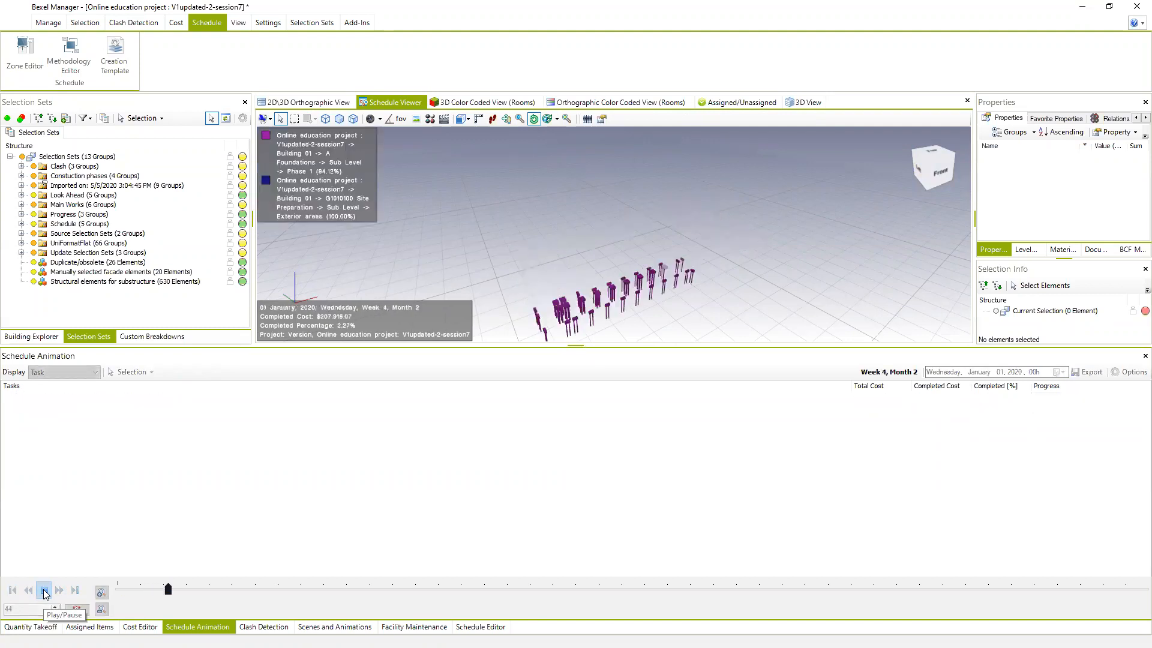
click(45, 591)
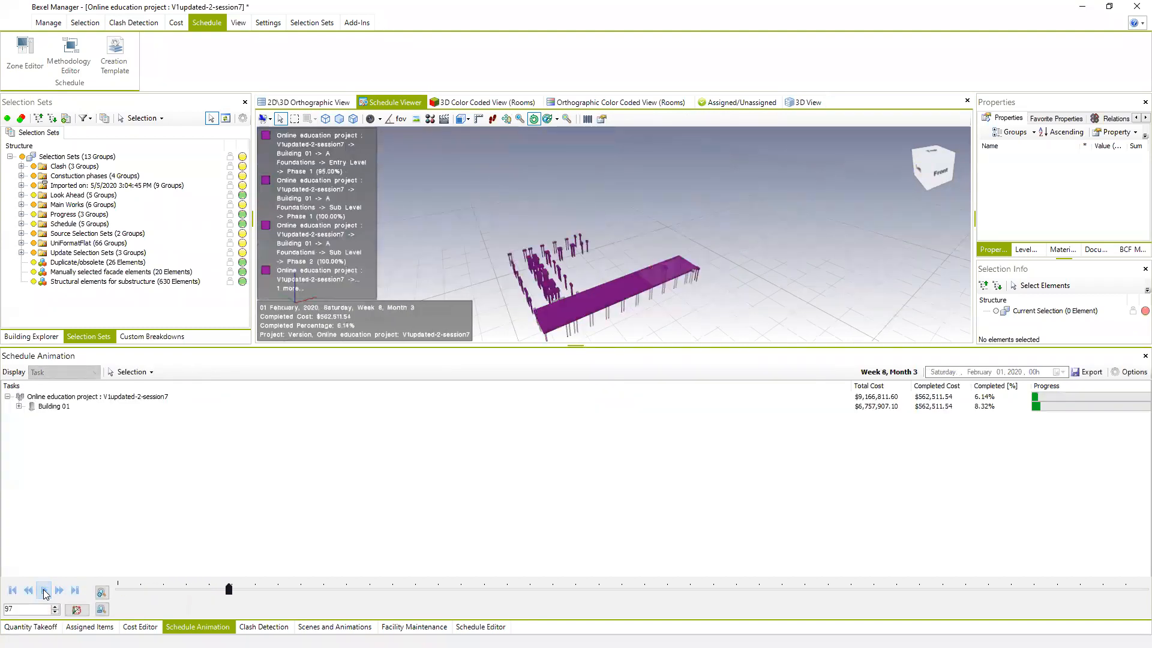
Set the schedule animation's interval type to Daily, every 1 day
click(1133, 374)
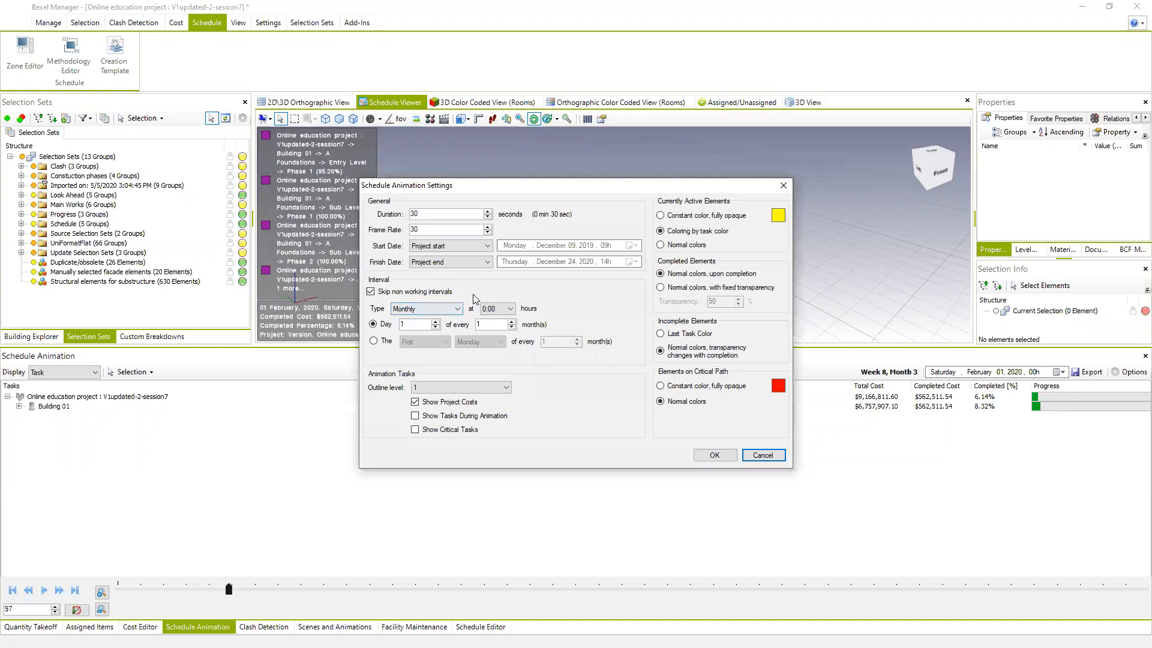
drag(713, 187, 674, 297)
drag(577, 295, 624, 206)
click(466, 331)
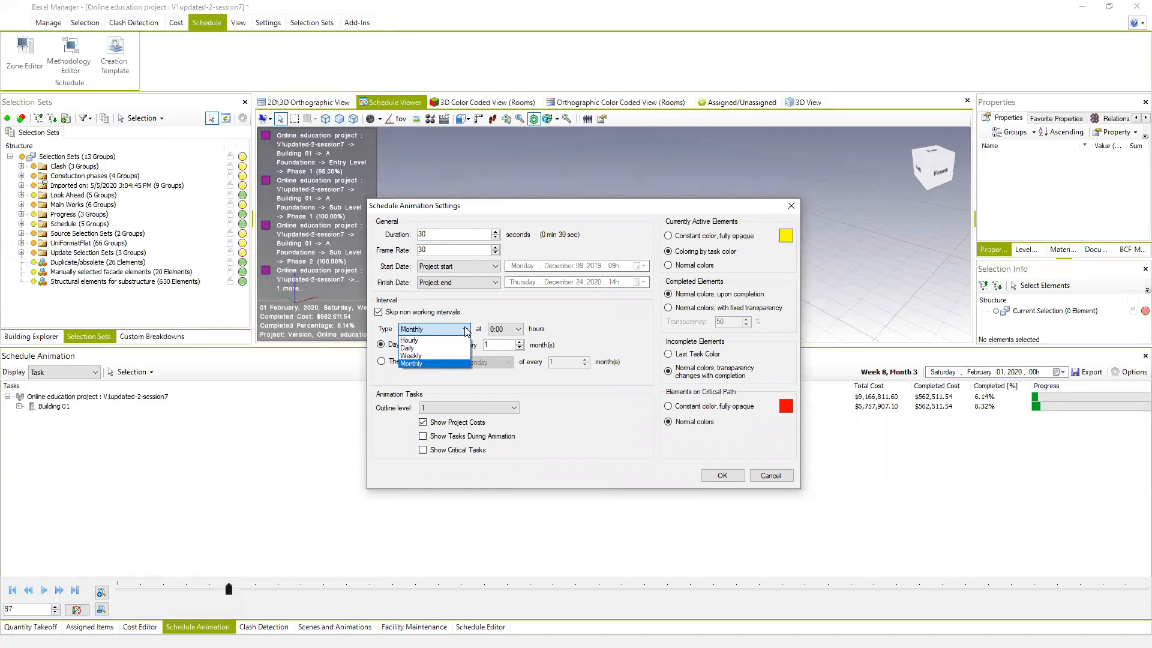
click(430, 348)
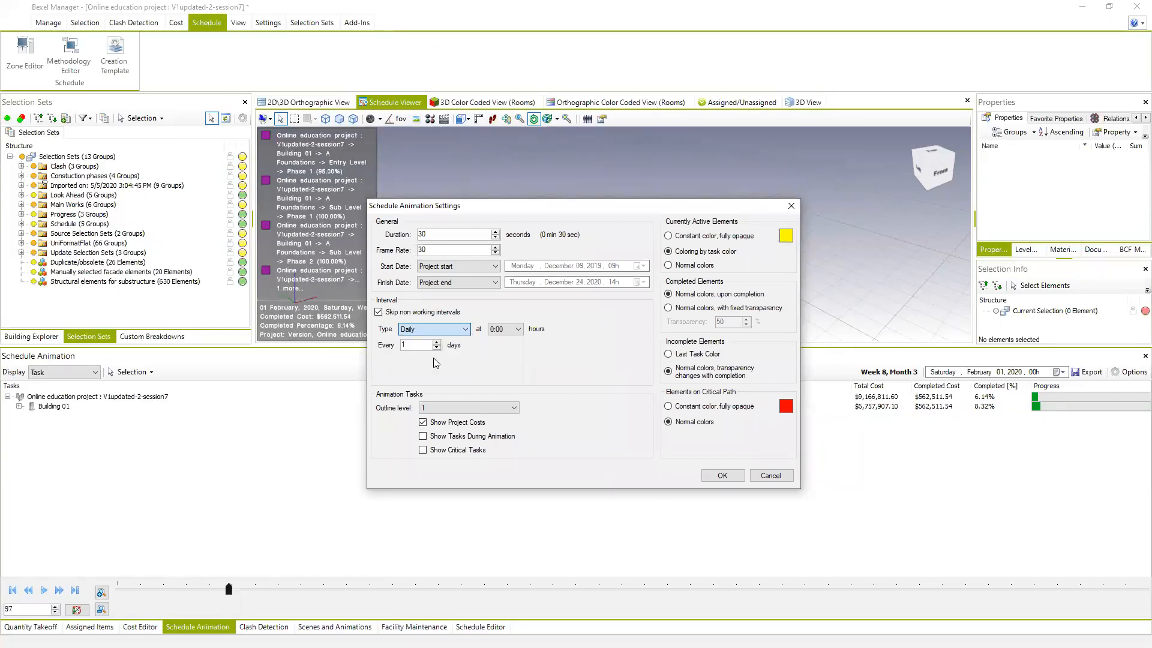
click(723, 475)
Rewind the schedule animation to its start and replay it until 1 February 2020
drag(228, 589, 120, 594)
click(45, 590)
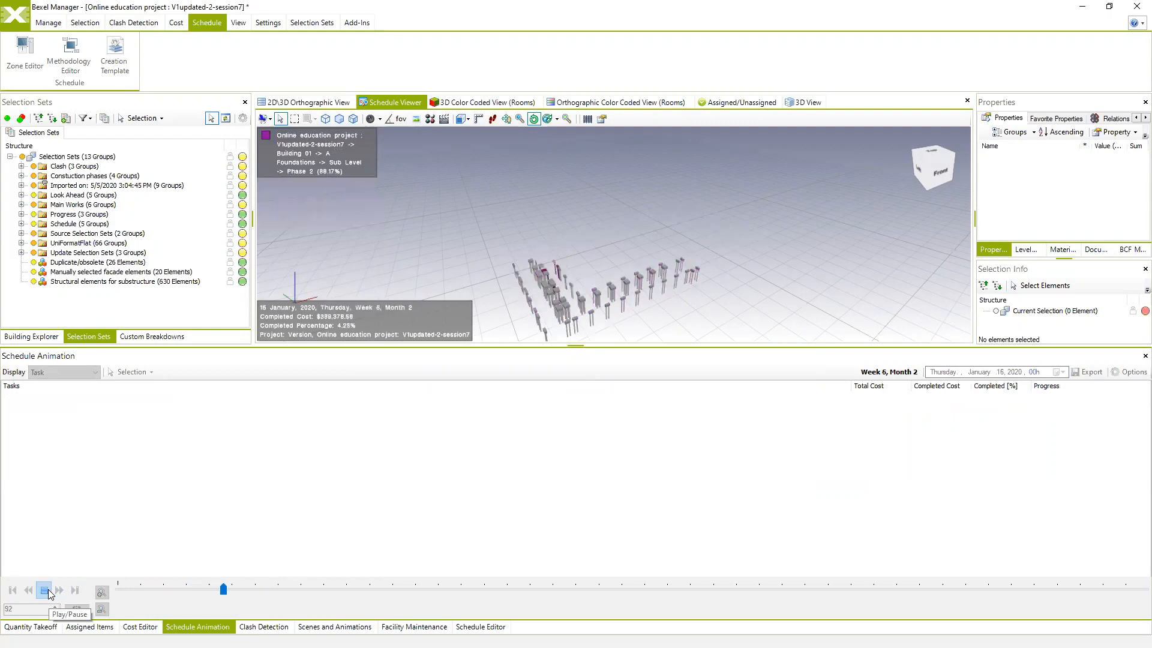
click(50, 594)
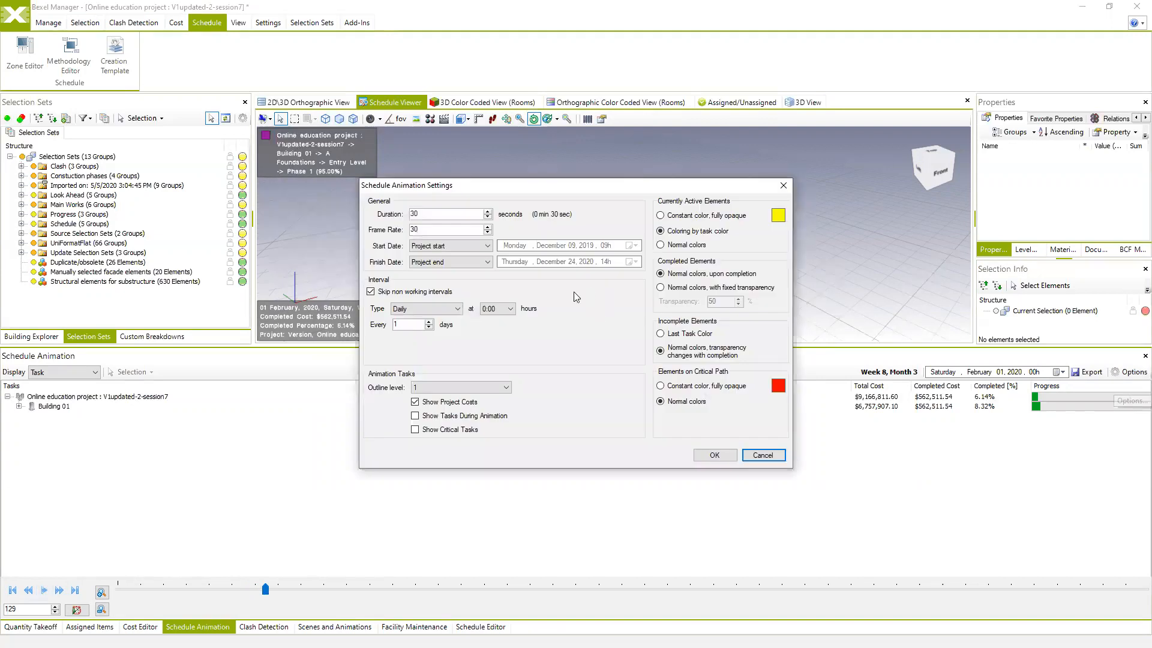
click(460, 315)
click(406, 340)
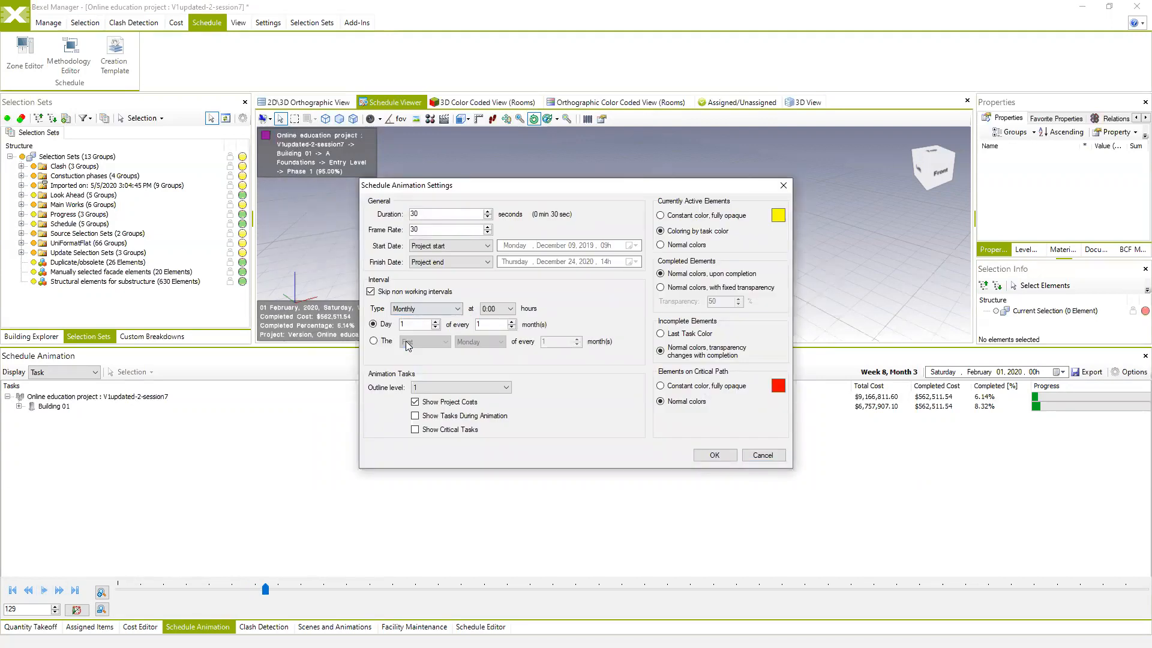
click(766, 456)
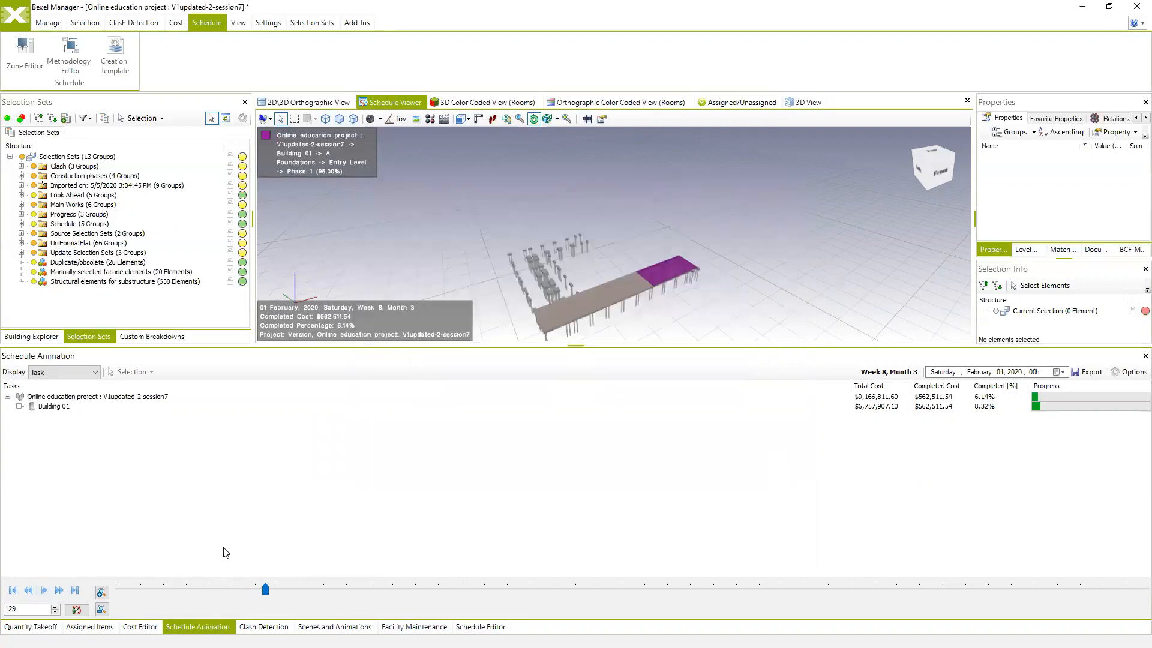
Advance the schedule animation in daily intervals to 11 February 2020
click(60, 591)
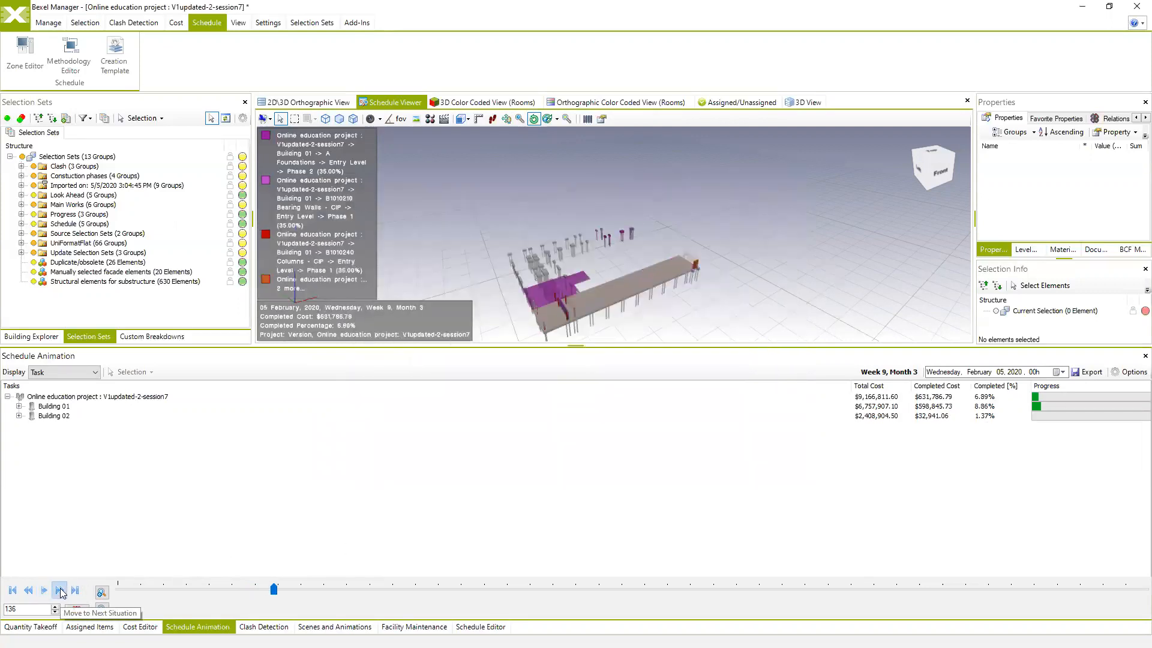
click(60, 591)
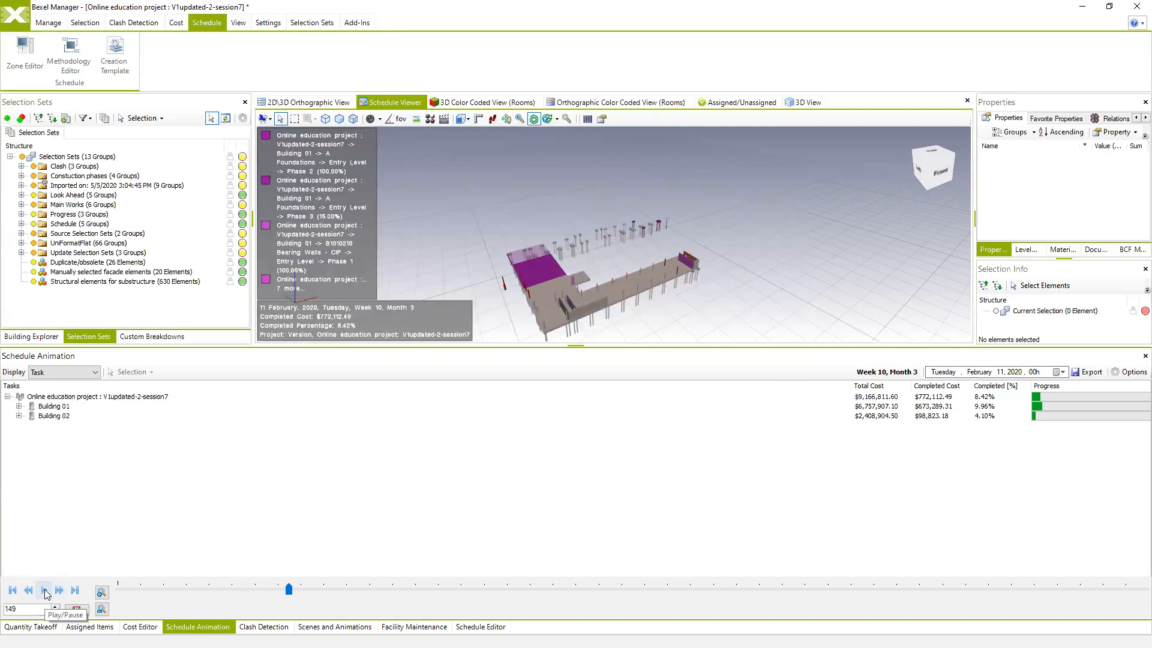
Set the schedule animation's interval type to Monthly and apply the settings
click(1130, 372)
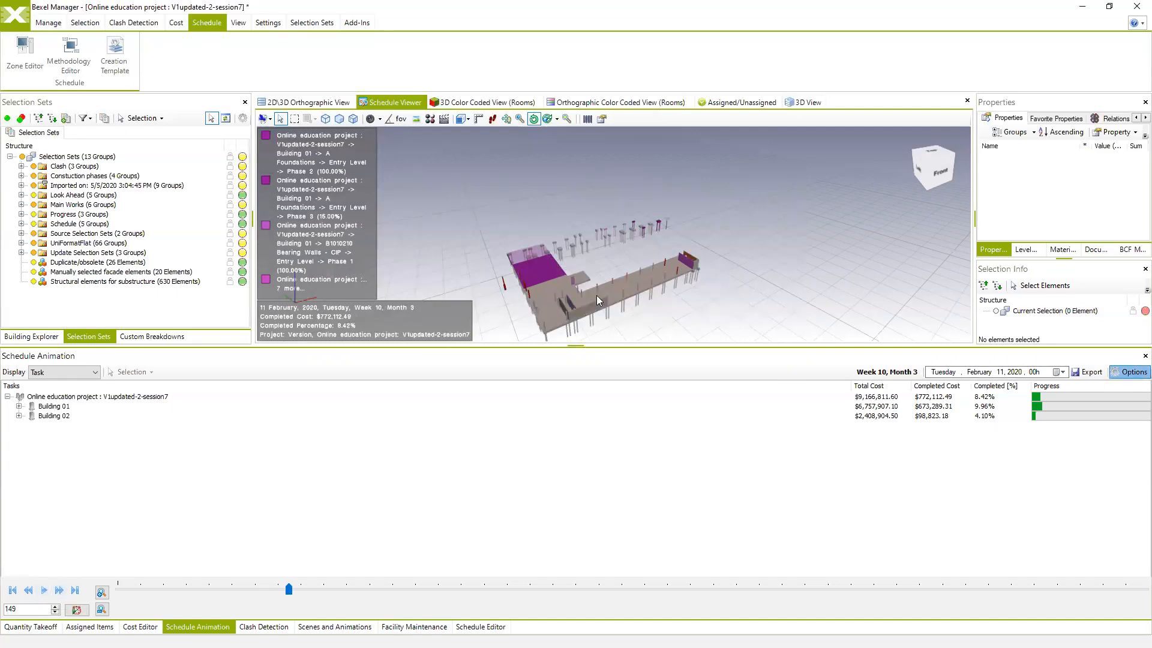
click(458, 309)
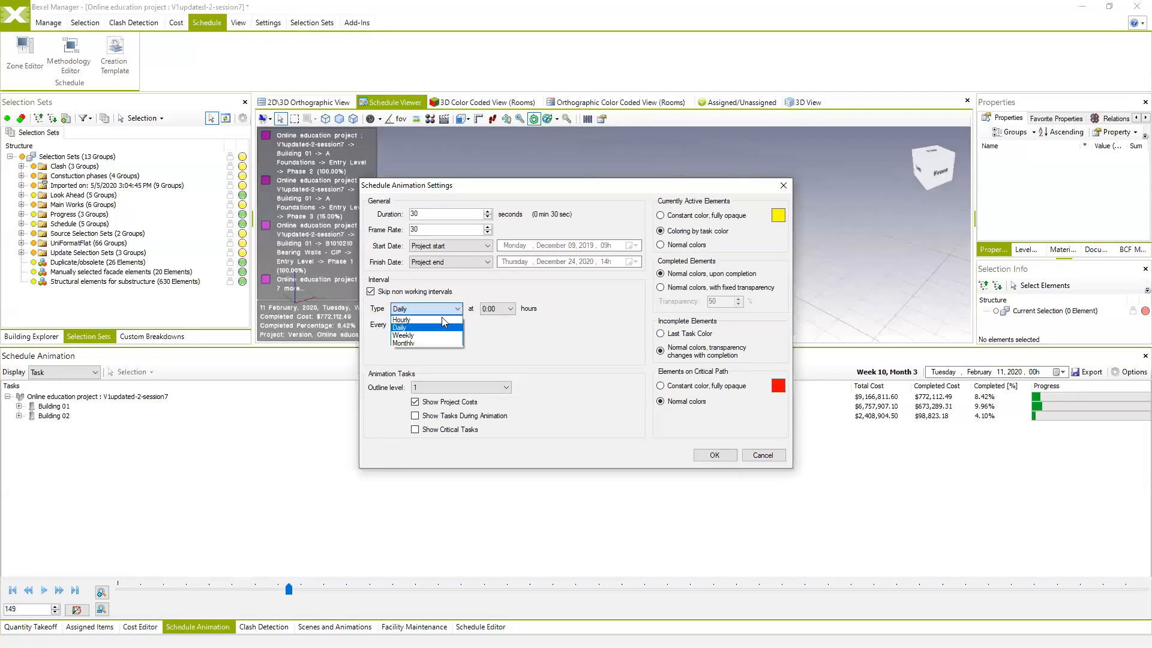
click(409, 344)
click(714, 455)
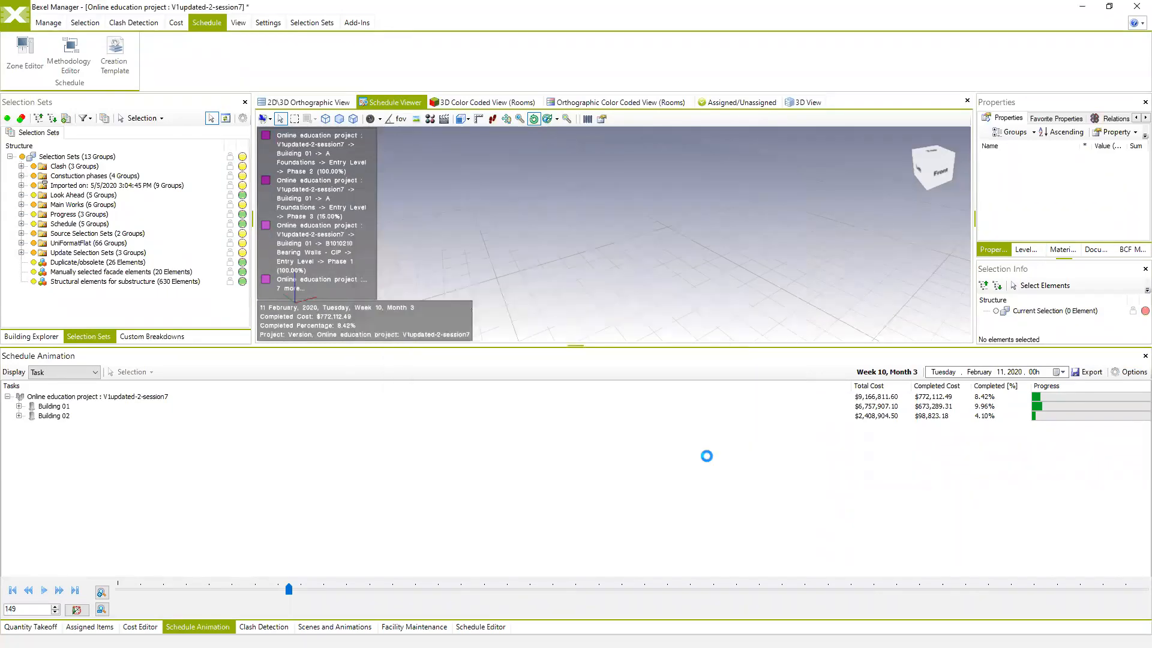
Step the monthly animation back to the project start, and forward one interval to 1 January 2020
click(28, 590)
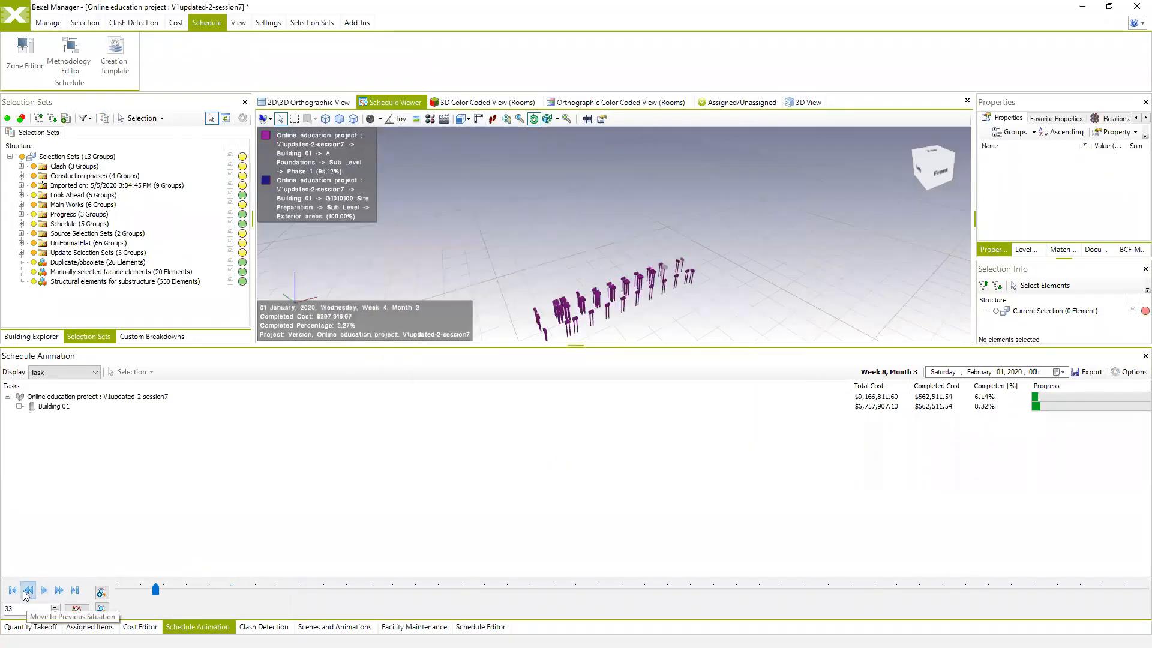
click(29, 591)
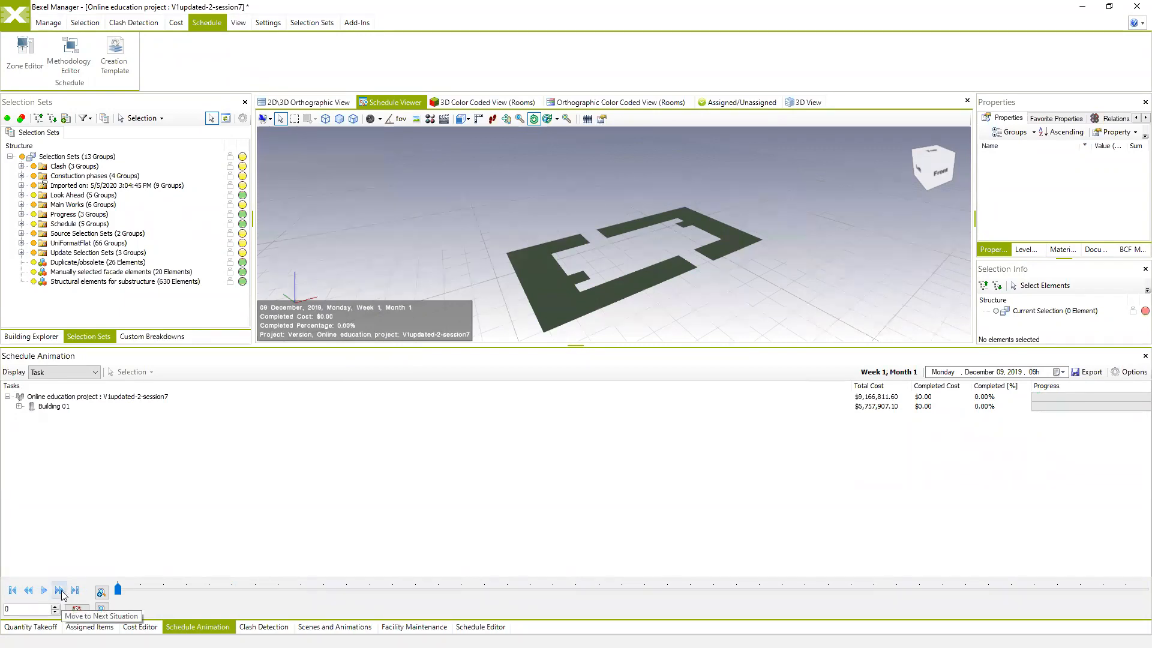
click(59, 590)
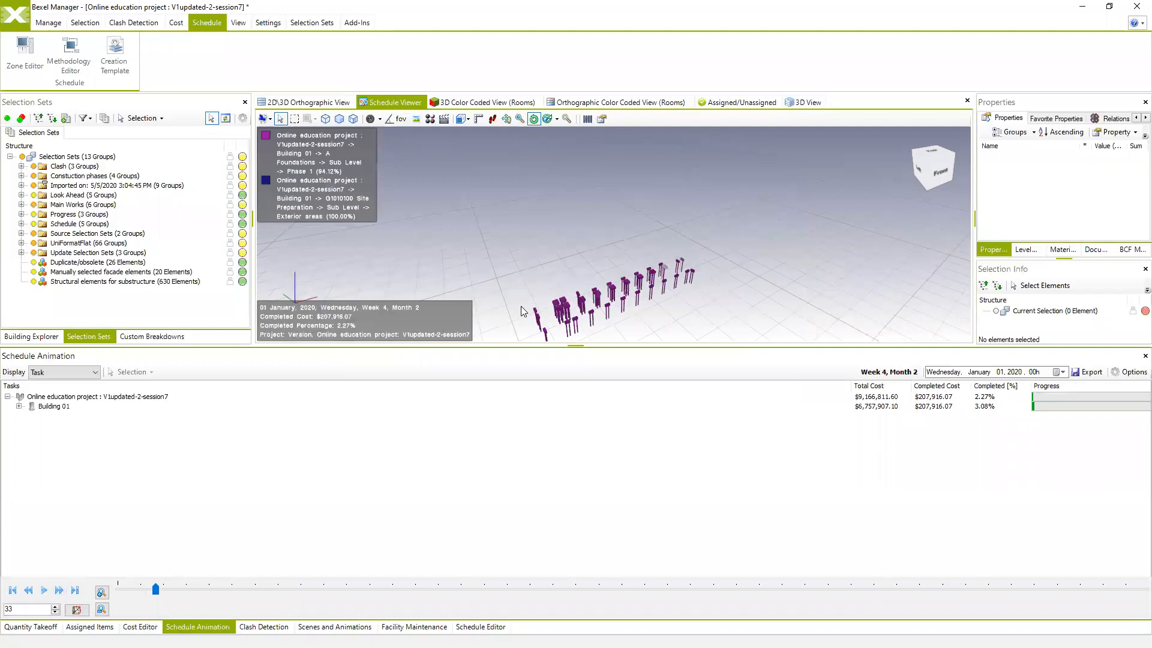
drag(722, 263, 722, 218)
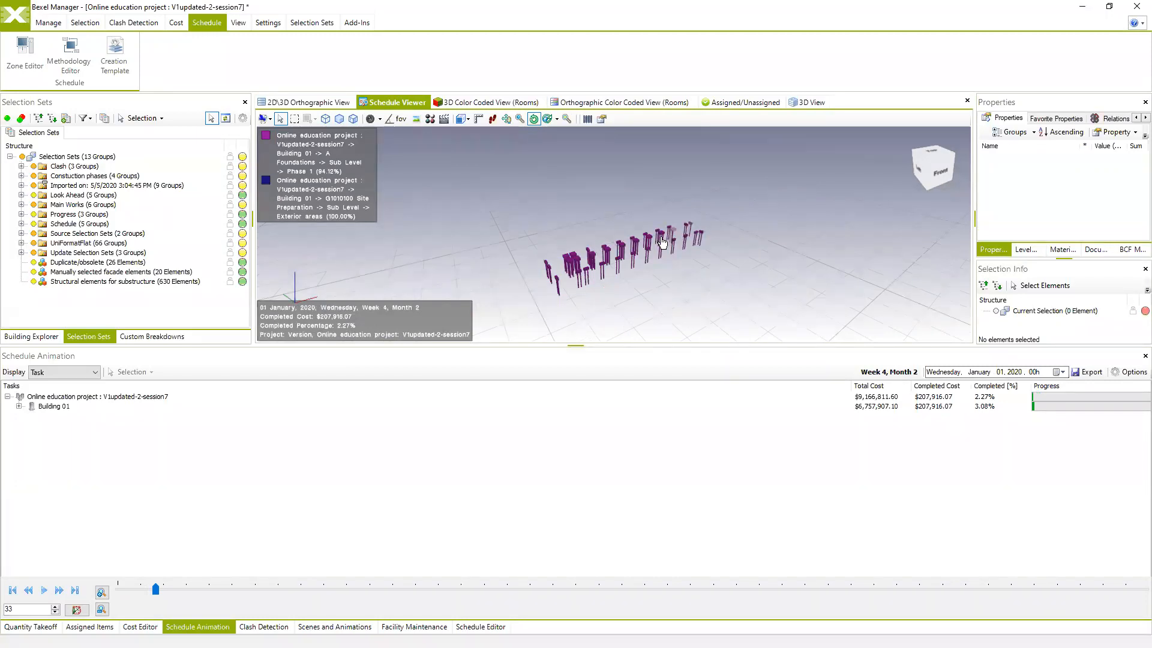
Check the site element at the start of the animation timeline and return to 1 January 2020
click(118, 590)
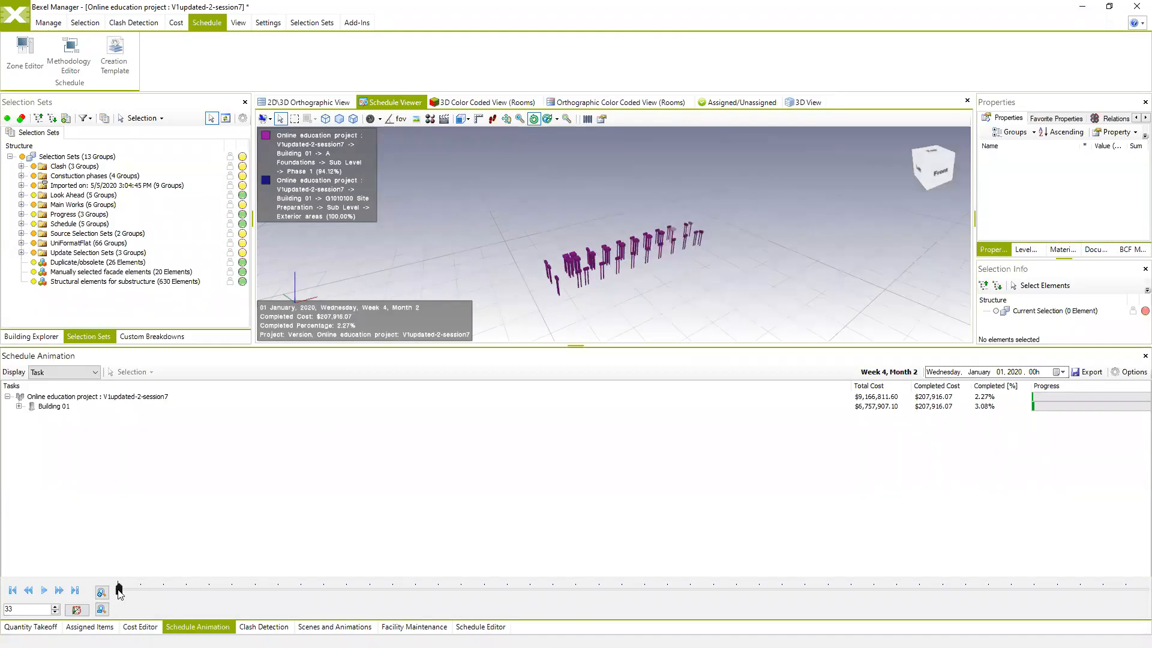
mouse_move(715, 200)
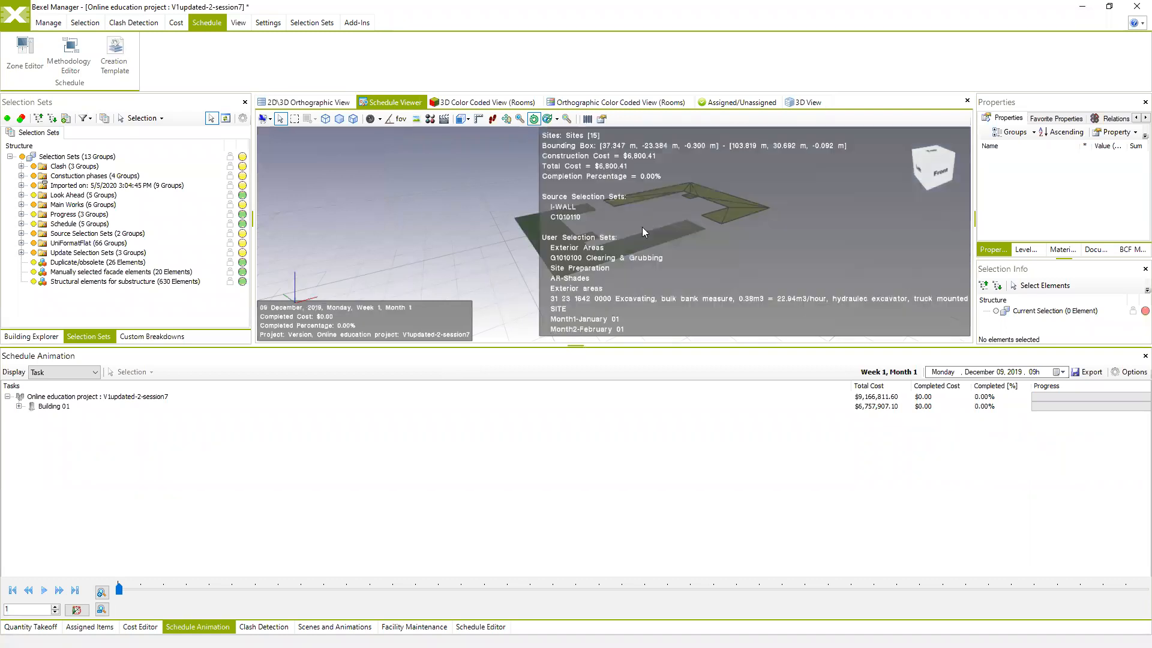
click(73, 590)
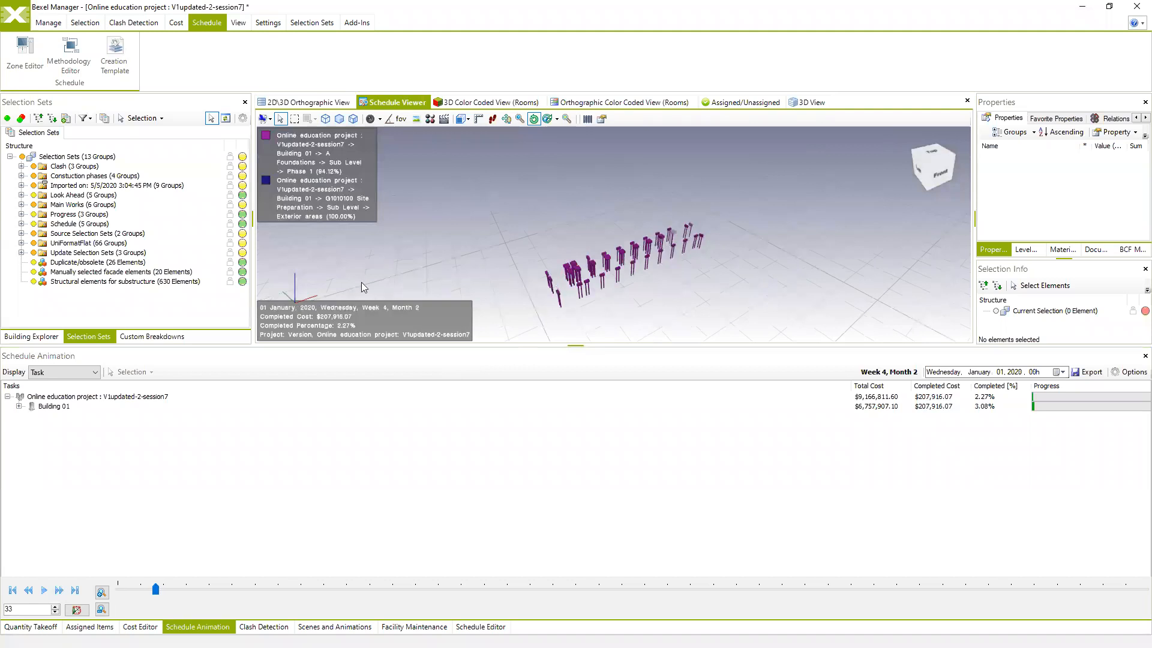
Expand Building 01 in the animation's task list and select the whole project's completed elements
mouse_move(643, 256)
click(93, 398)
click(19, 407)
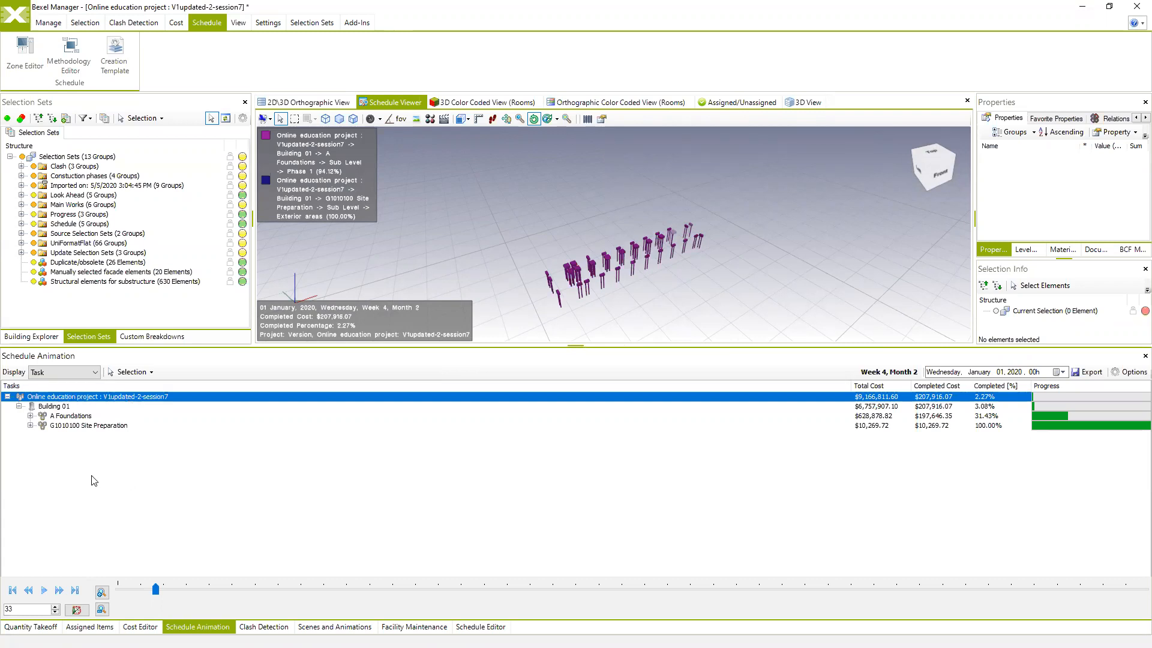
right_click(82, 401)
mouse_move(159, 404)
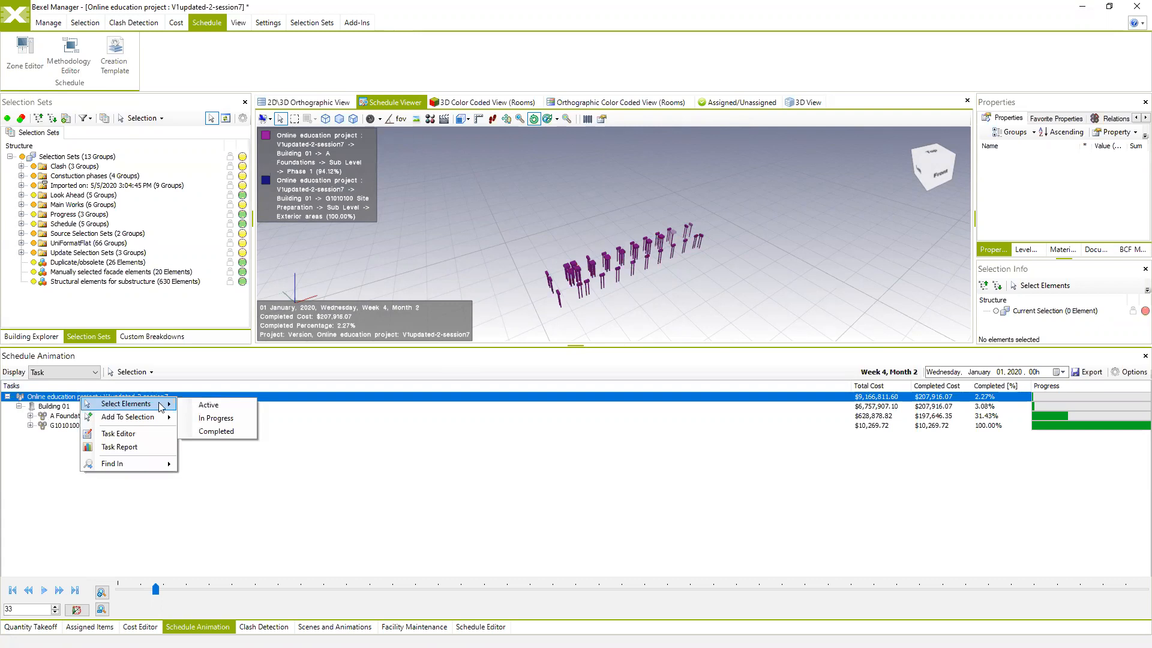
click(211, 432)
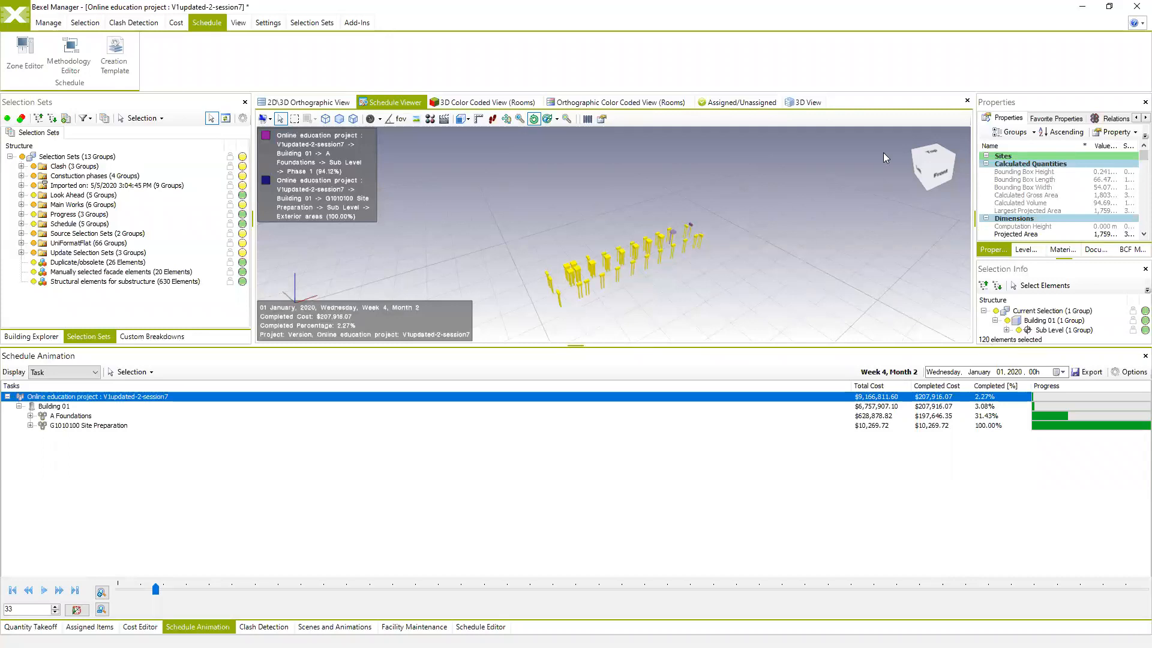
Isolate the selected elements in the 3D View and orient the model to show the foundations from a corner
click(804, 102)
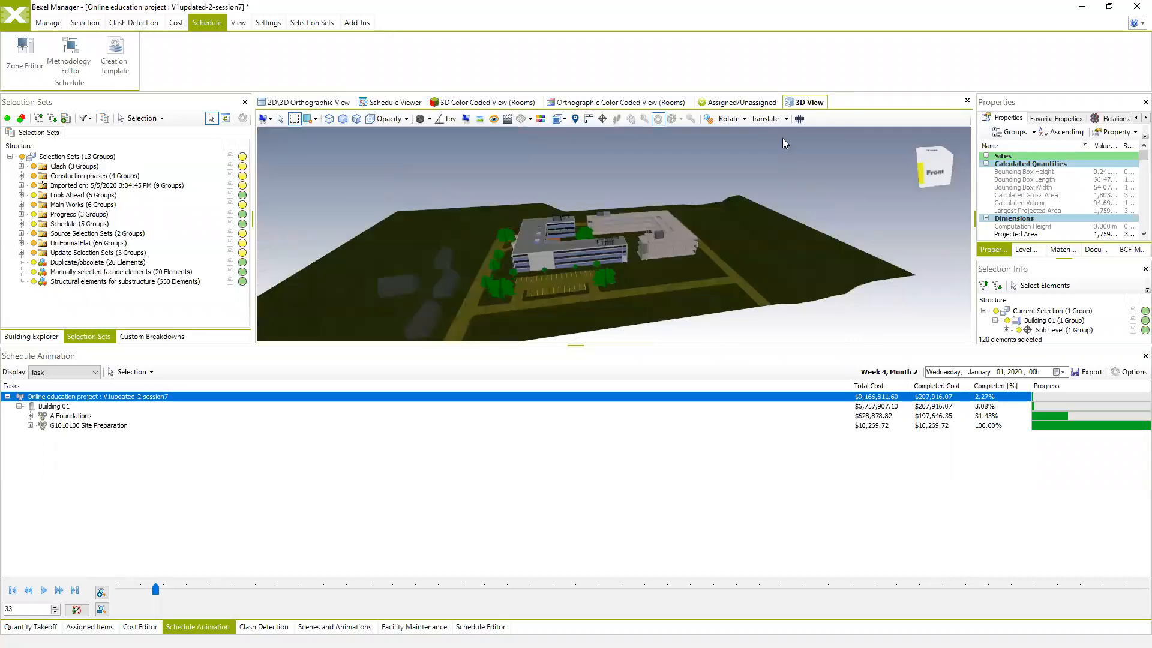
right_click(794, 189)
mouse_move(888, 252)
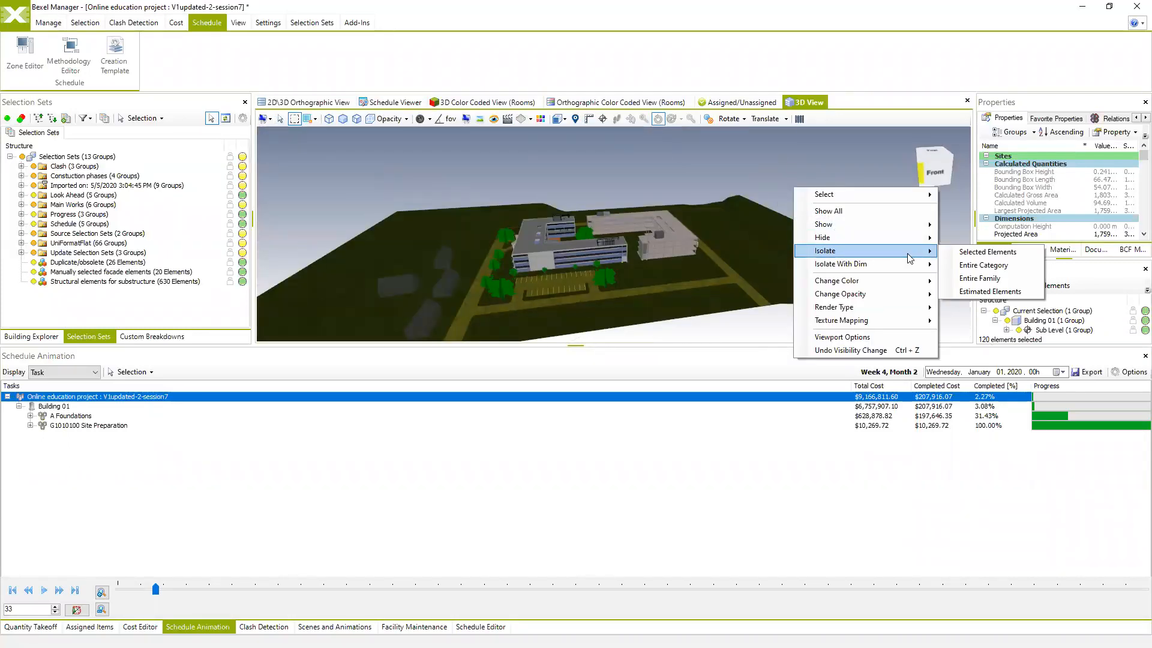
click(963, 252)
drag(738, 252, 522, 284)
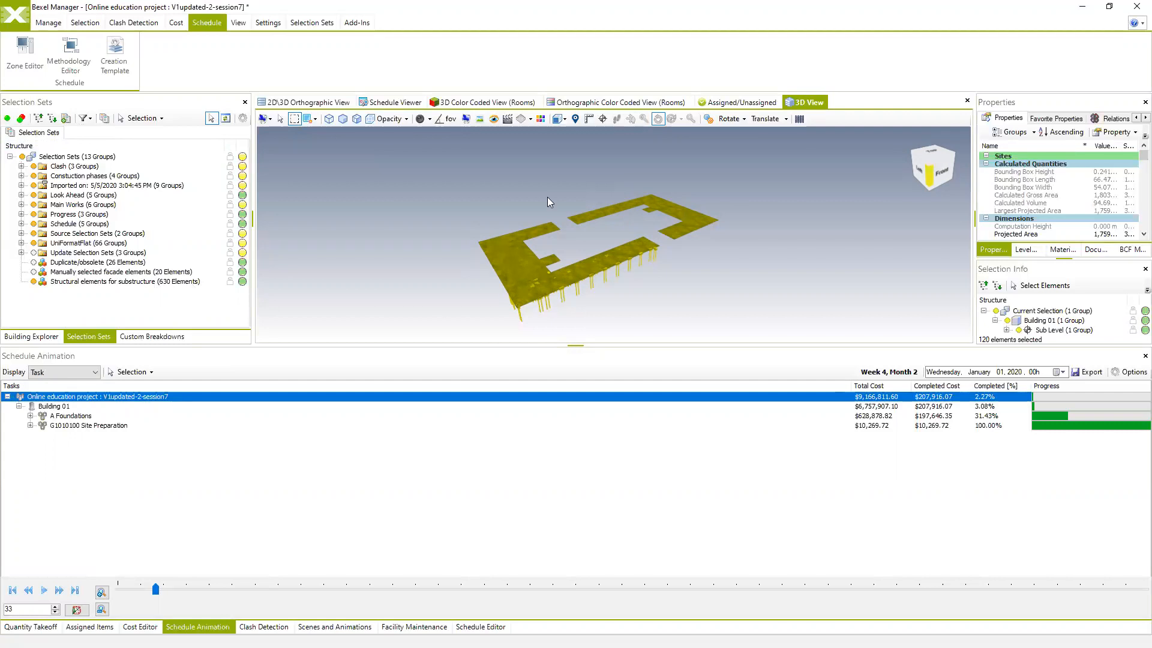
Create a selection set from the selected elements in Project\Progress, named Month1 - Until January 1
click(66, 118)
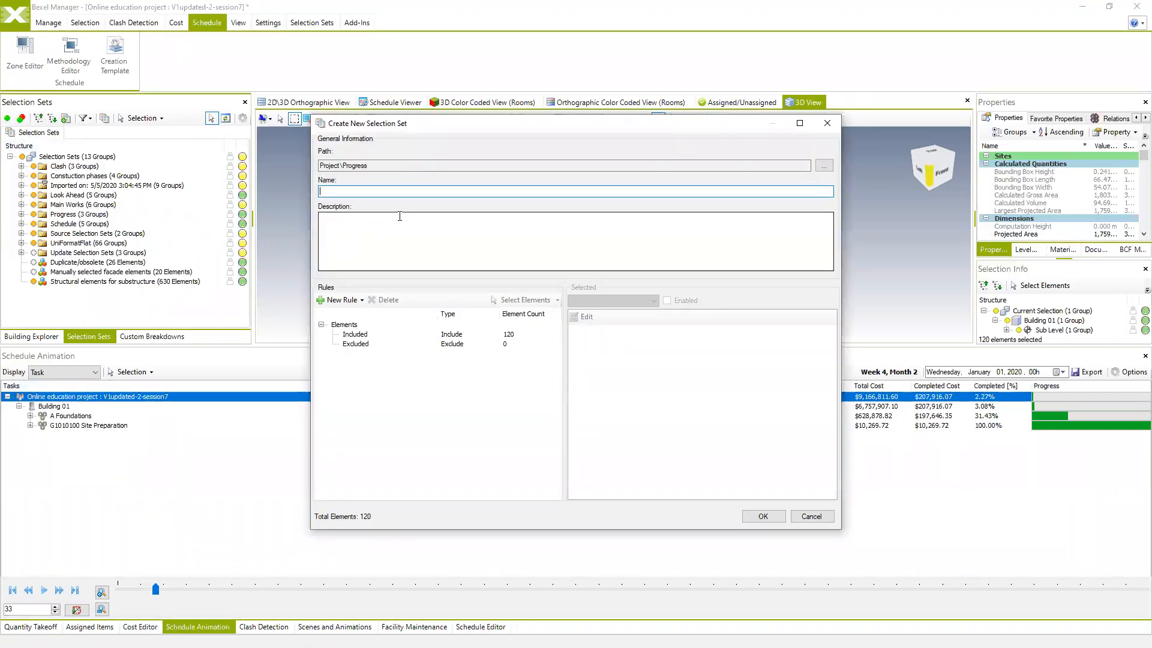
text(W)
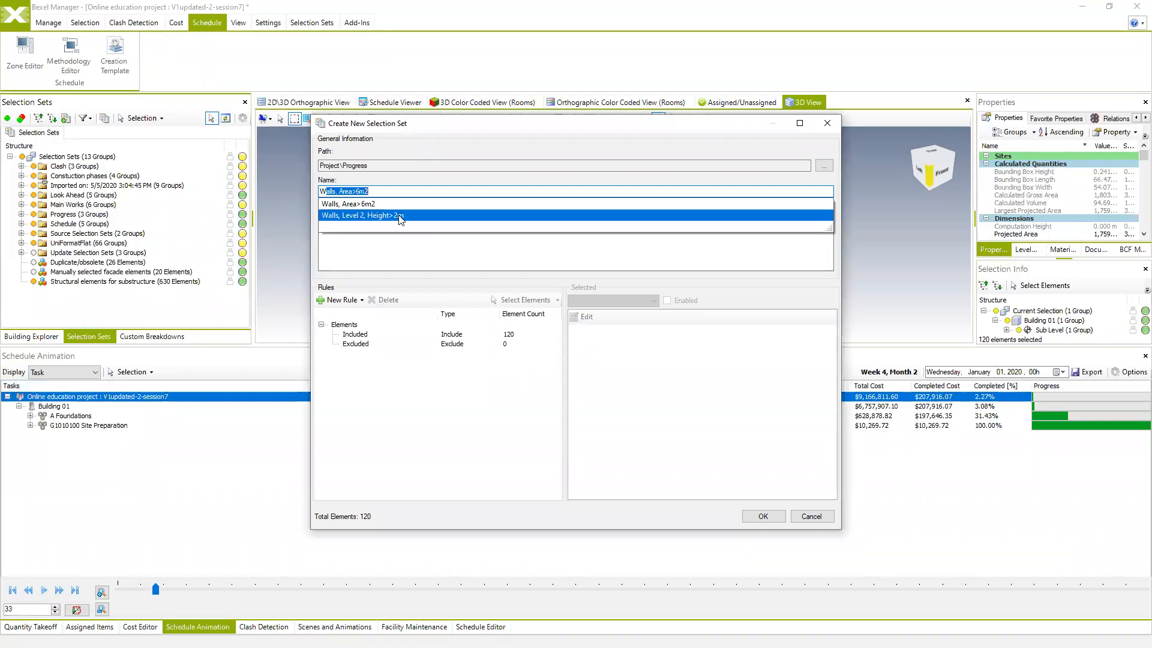
key(BackSpace)
key(BackSpace)
text(Mo)
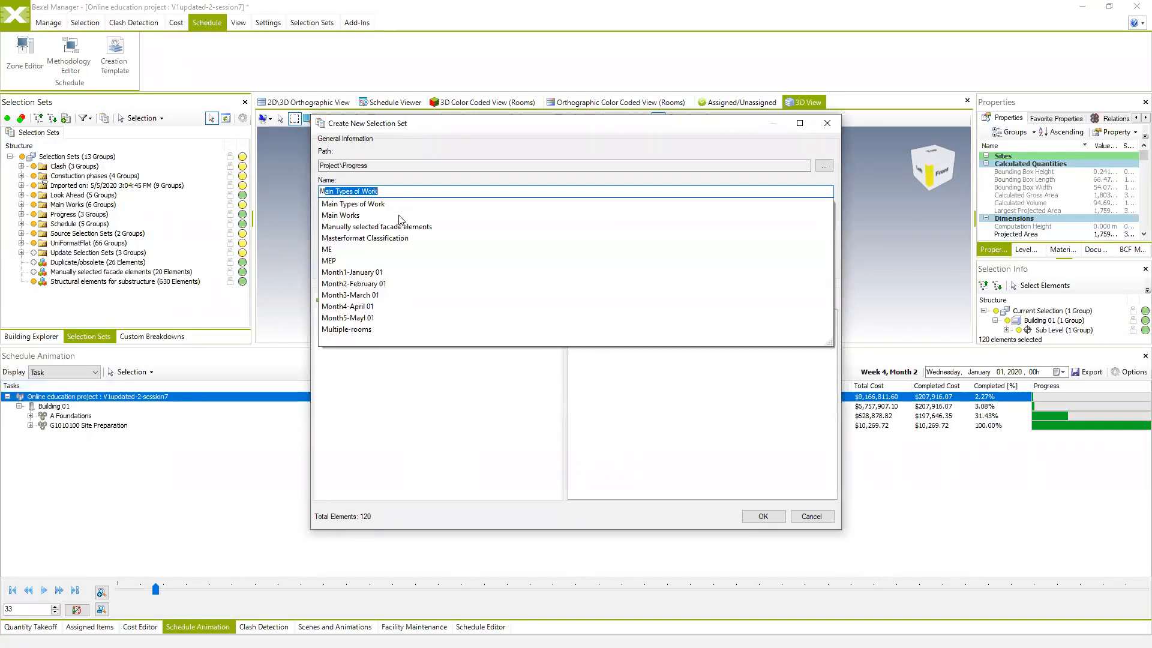
text(nth1)
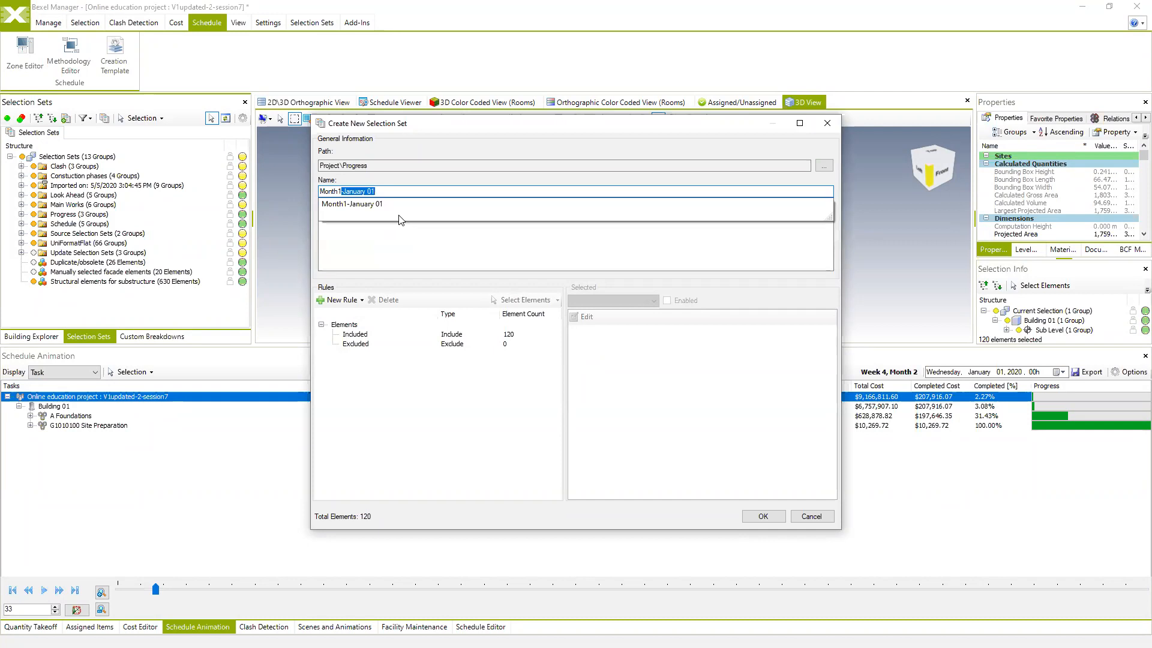
text( - Jan)
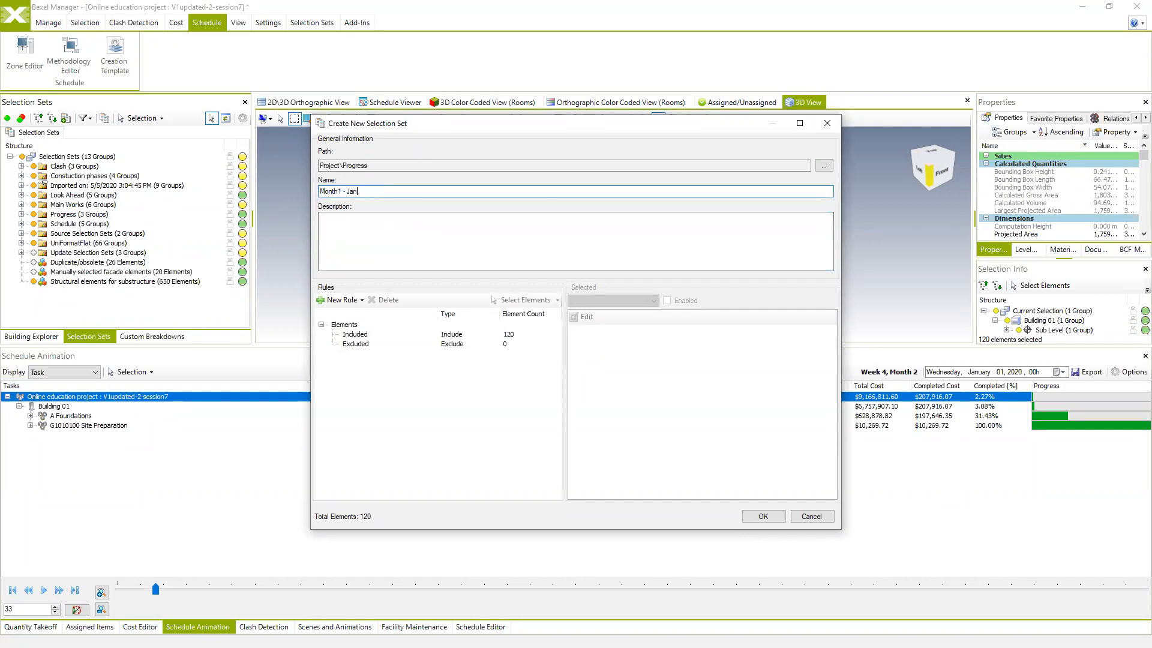
text(uary 1)
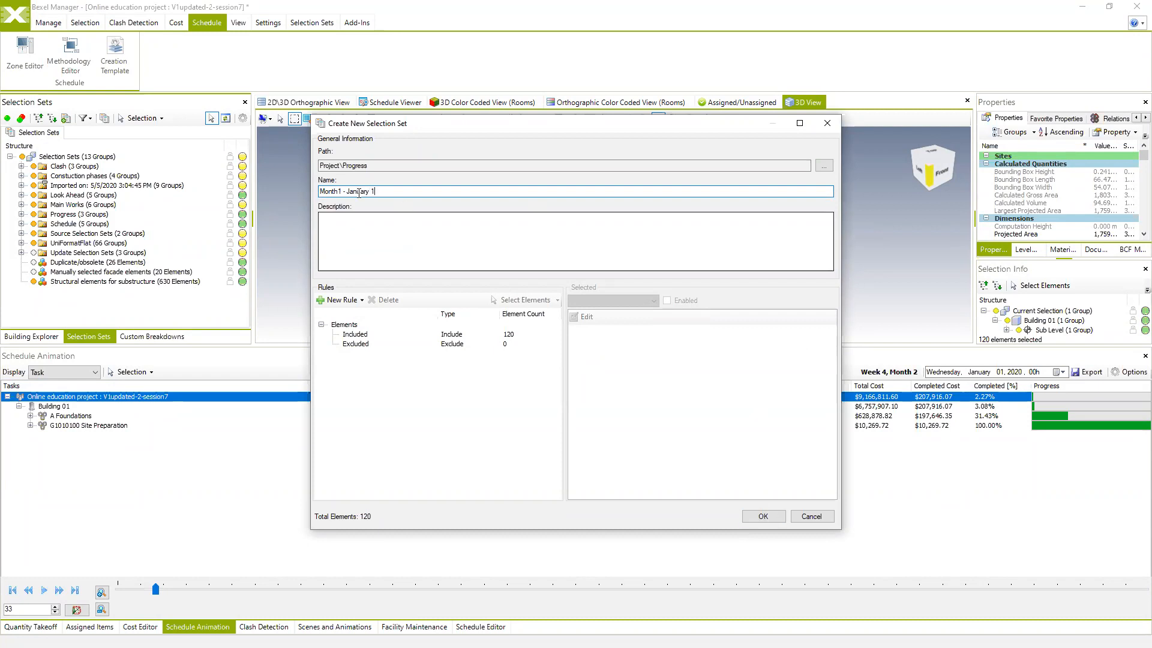
text(Until)
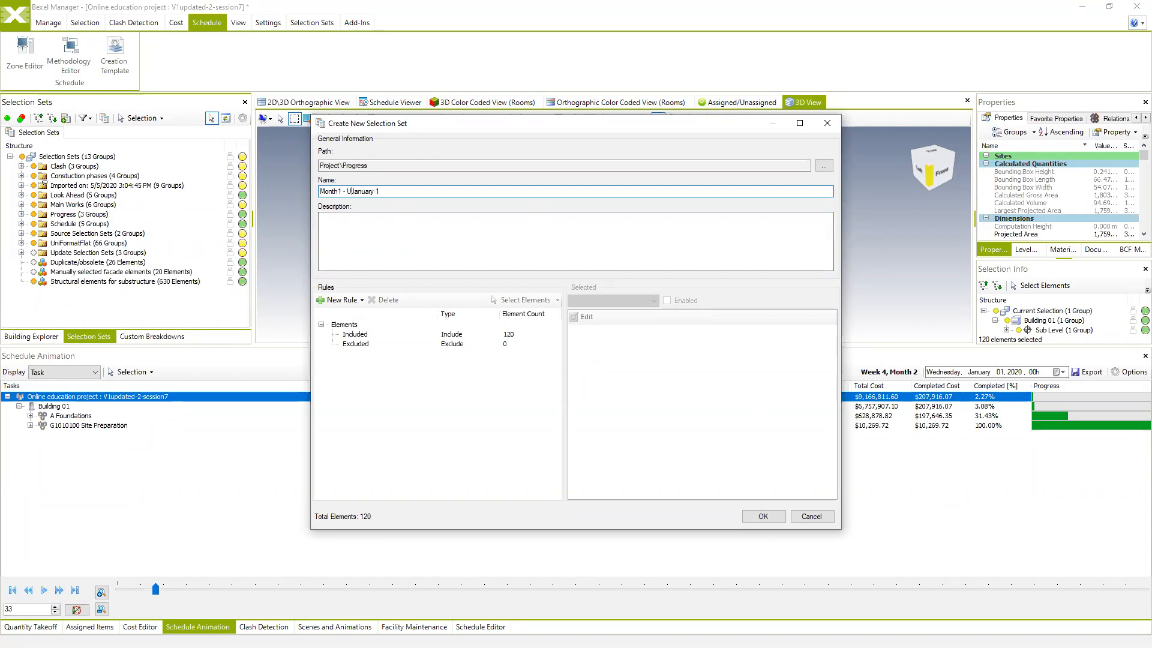
click(763, 516)
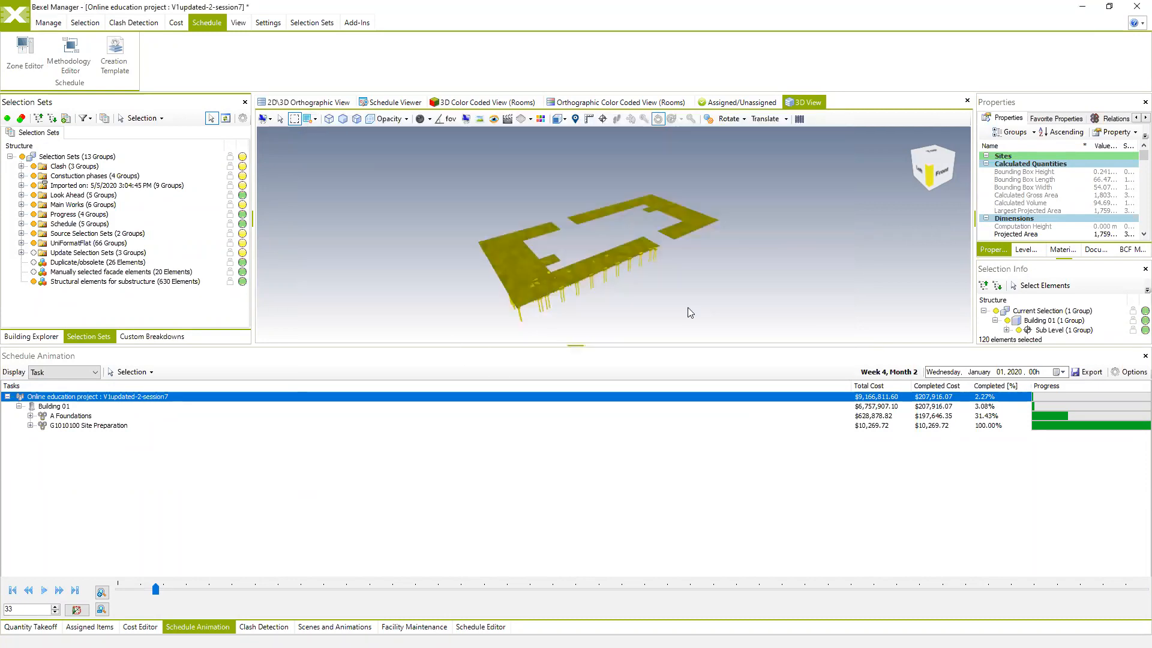
Show the BCF Manager and widen its area beside the 3D View
middle_drag(654, 285, 650, 276)
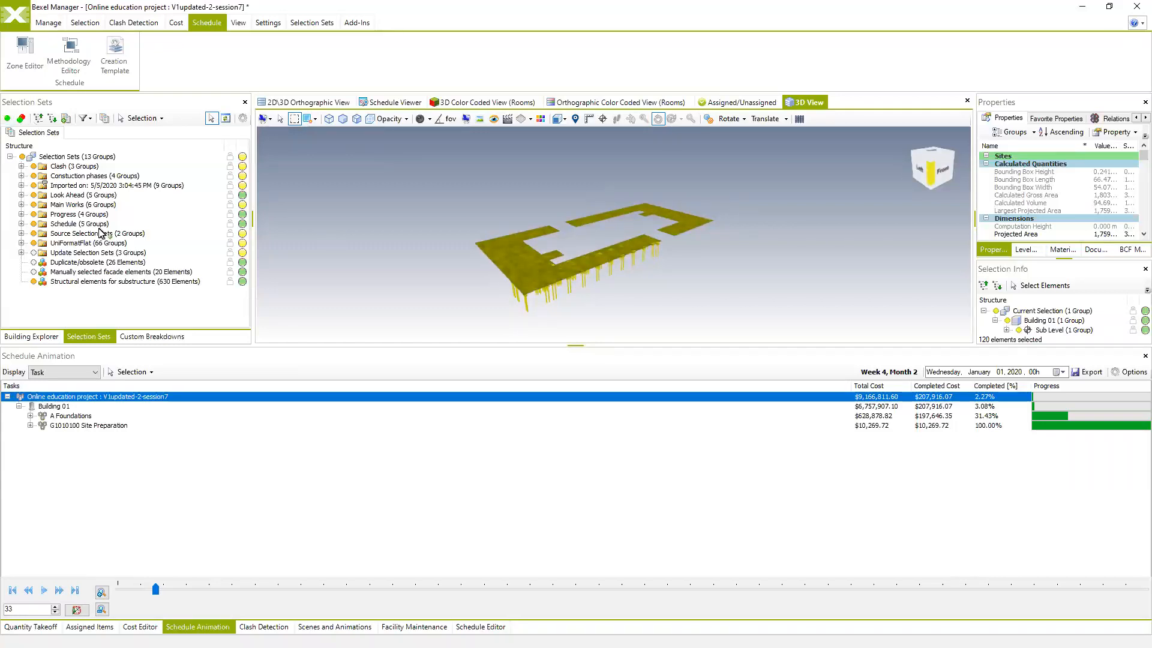
click(48, 23)
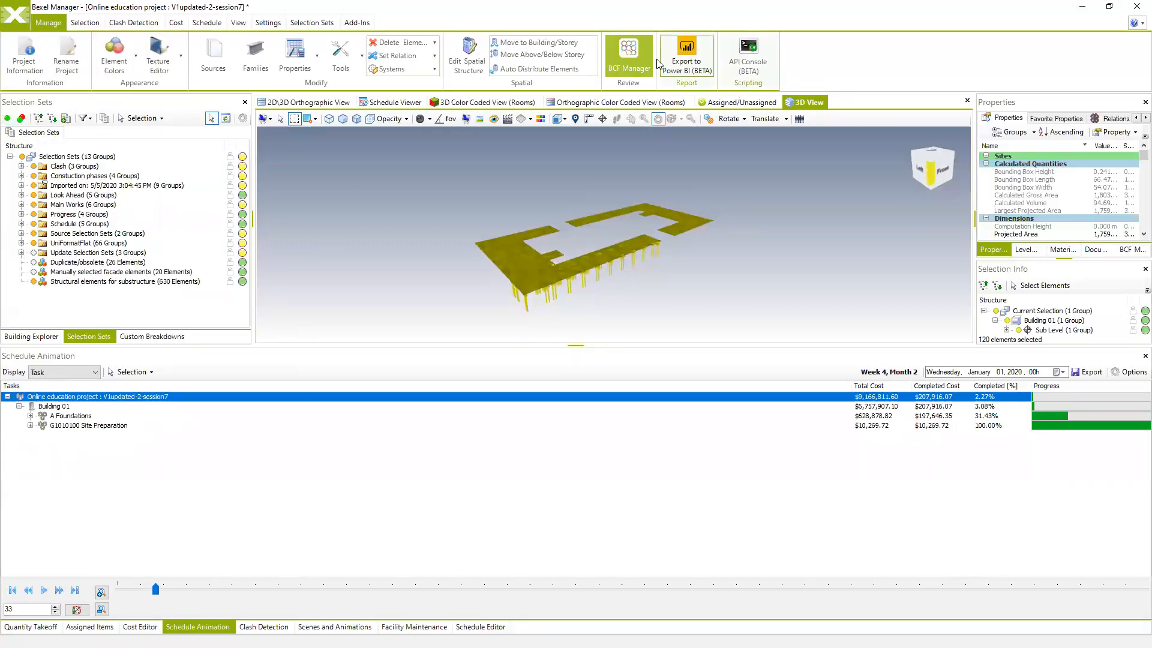
drag(973, 225, 857, 225)
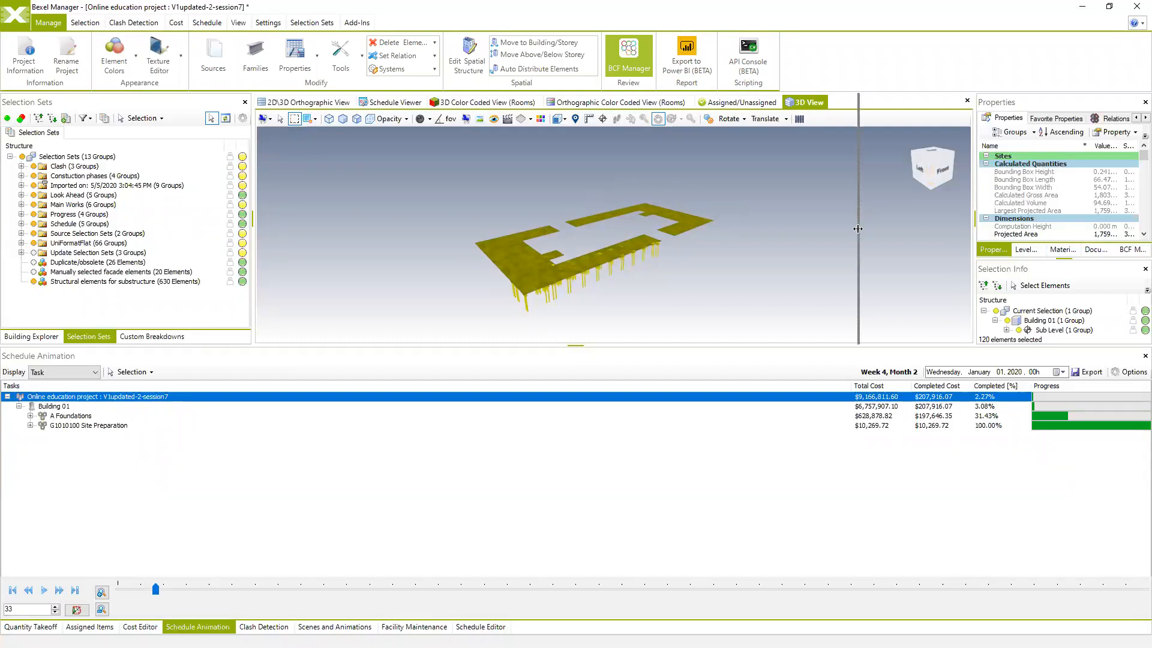
click(1049, 249)
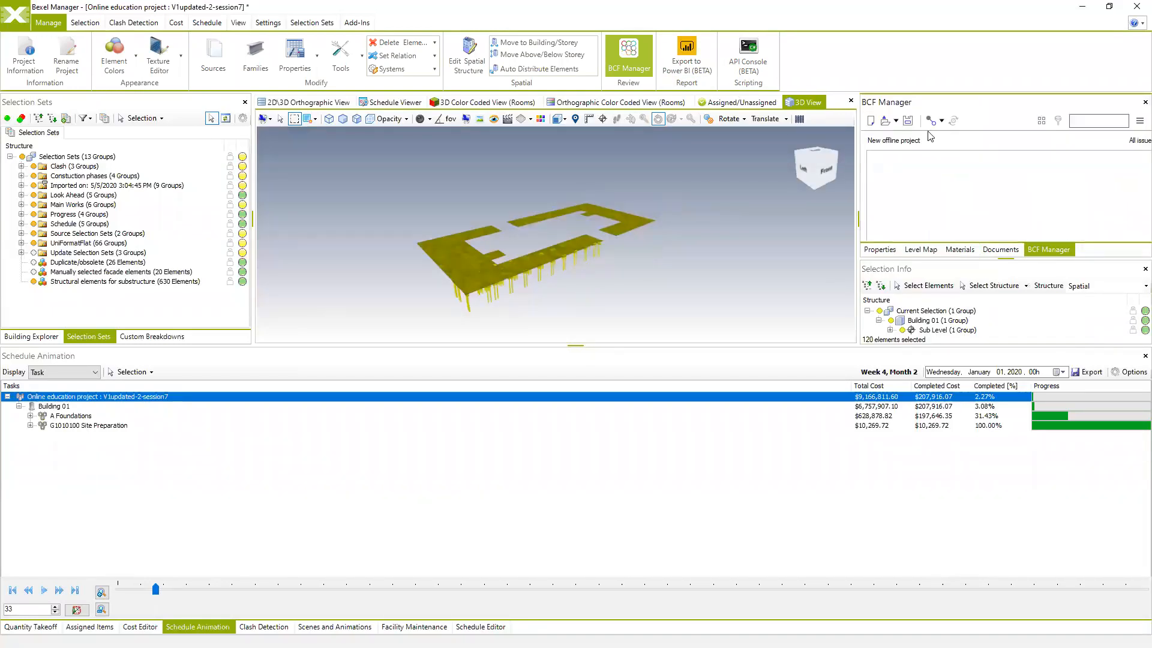
Enlarge the 3D View and the BCF Manager issue area at the expense of the schedule animation
drag(584, 267, 586, 271)
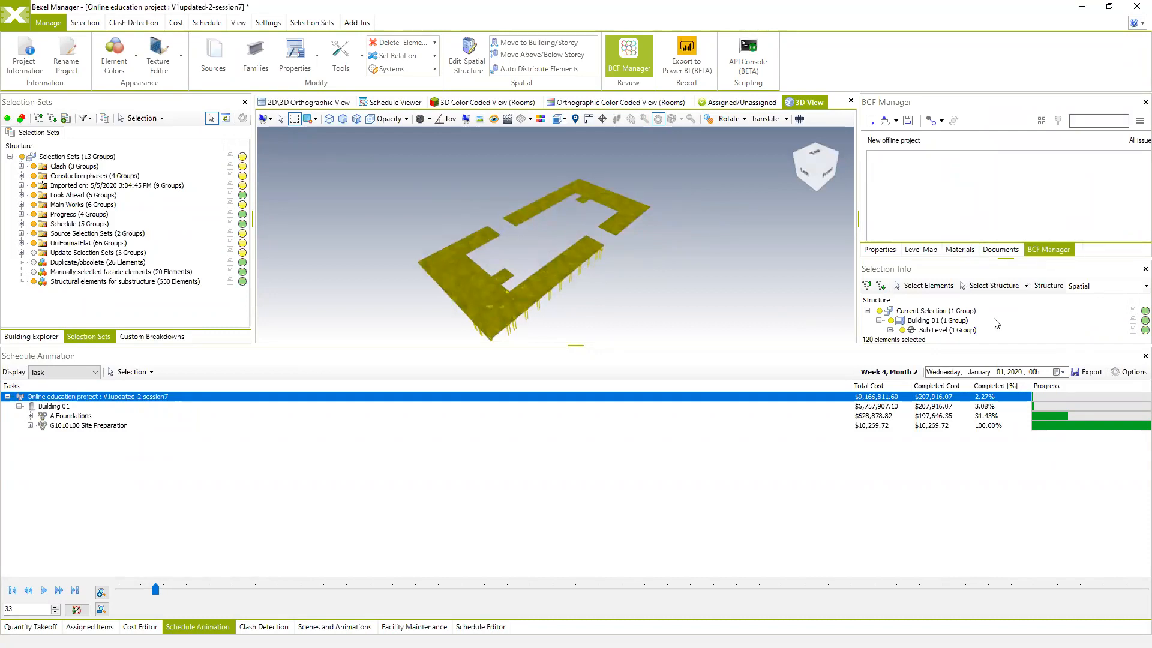
drag(828, 346, 828, 477)
drag(980, 344, 986, 415)
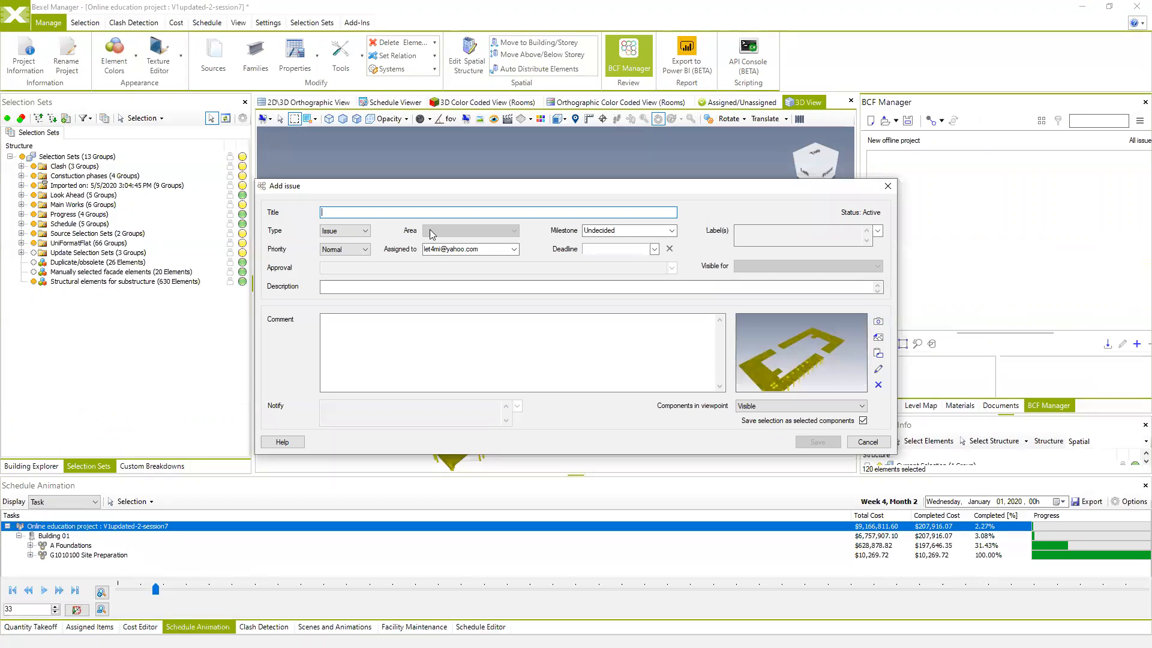
Save a new BCF issue titled Look ahead 1 with description Month1 and the viewpoint components set to Selected
text(Look ahead 1)
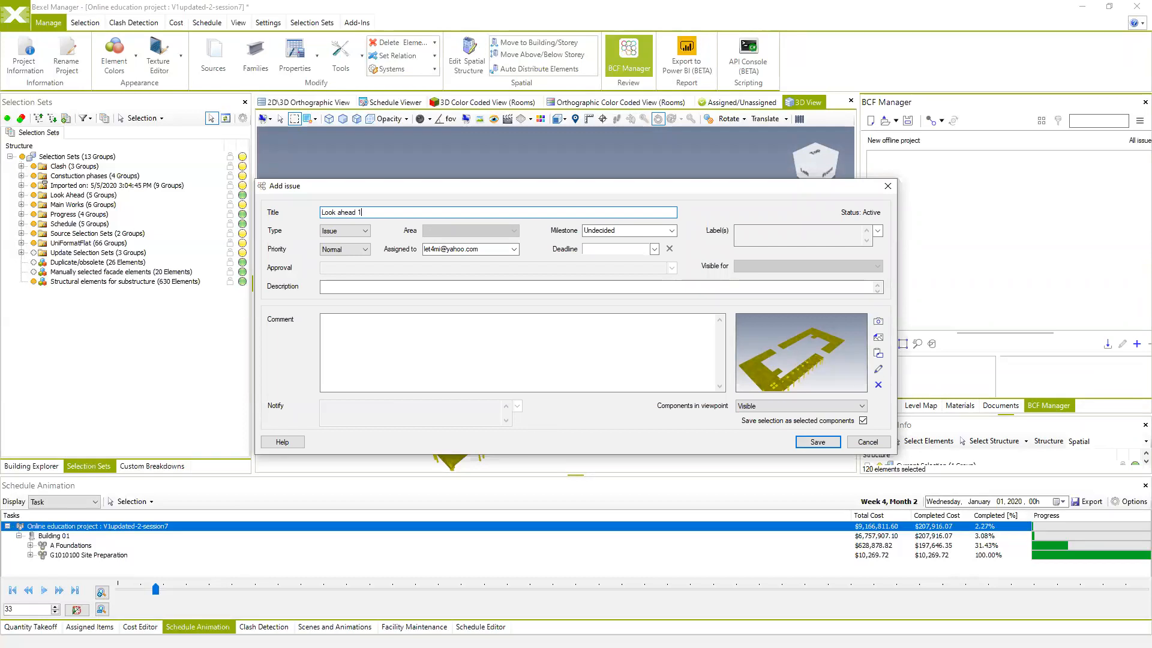
click(427, 287)
text(Month1)
click(862, 407)
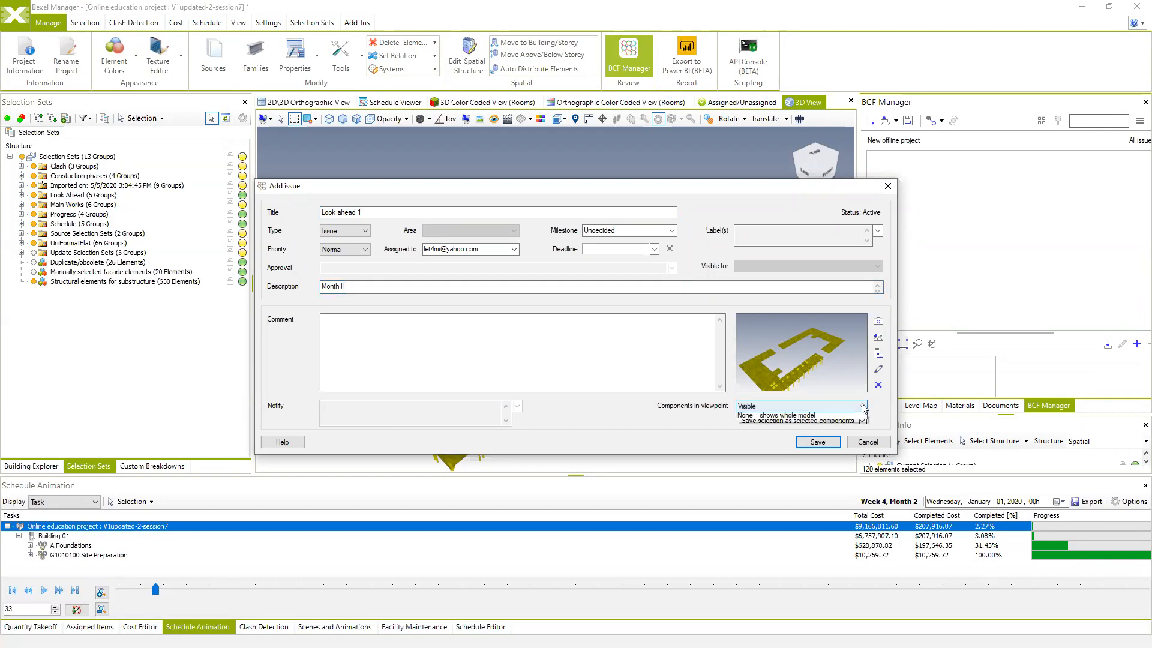
click(789, 420)
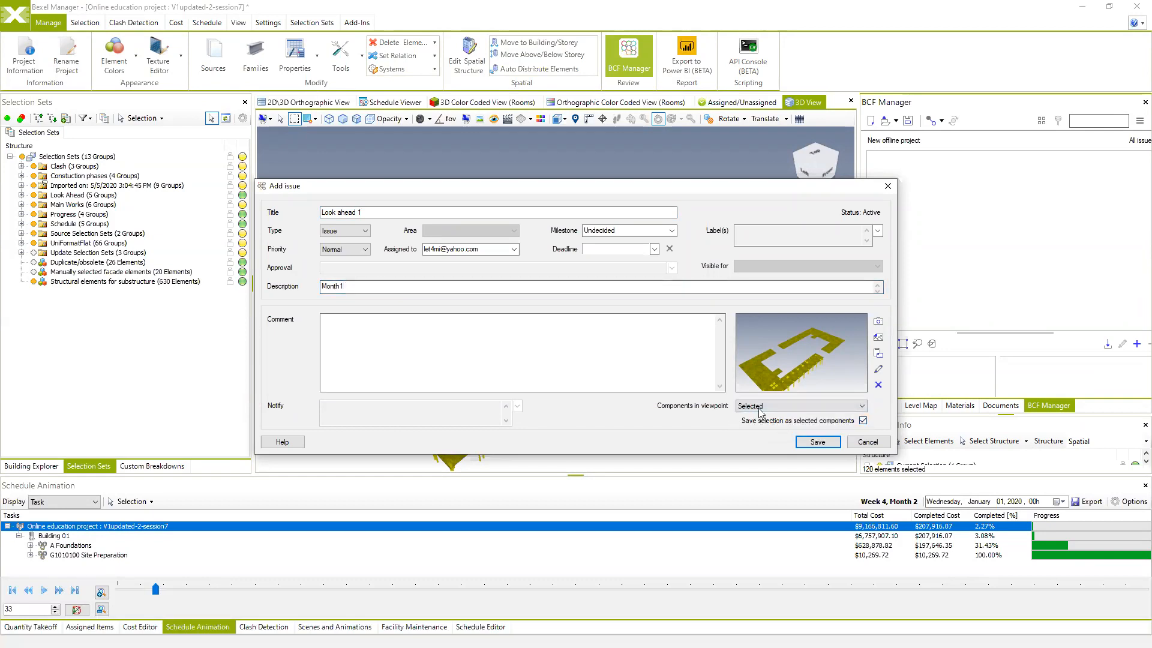
click(808, 447)
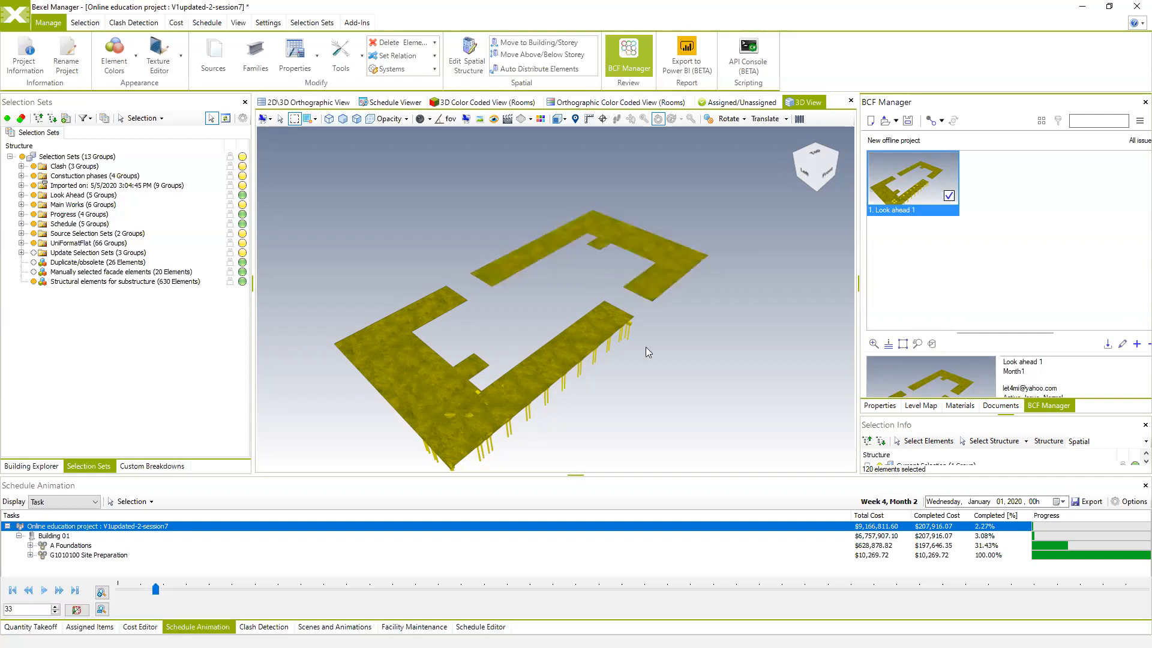
Select the foundation section above the piles together with all its piles, leaving out the separate section without piles
drag(660, 373, 619, 383)
click(653, 319)
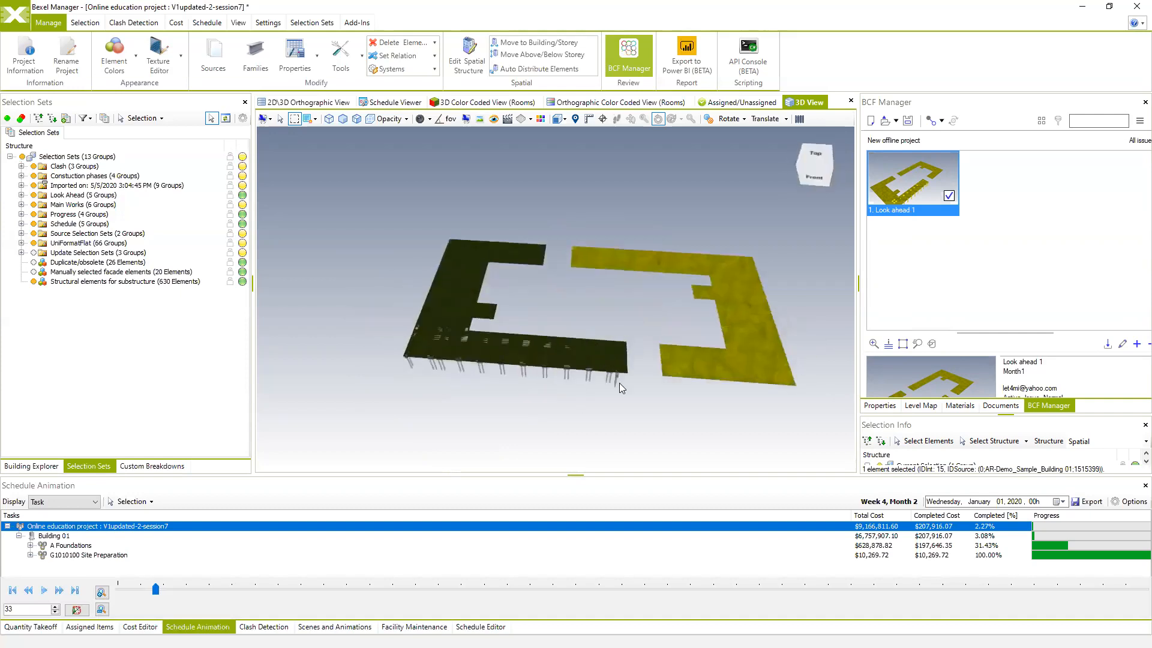
click(437, 287)
drag(397, 281, 685, 355)
Create a selection set from the selected elements in Project\Progress, named EXecuted - Month 1
click(66, 119)
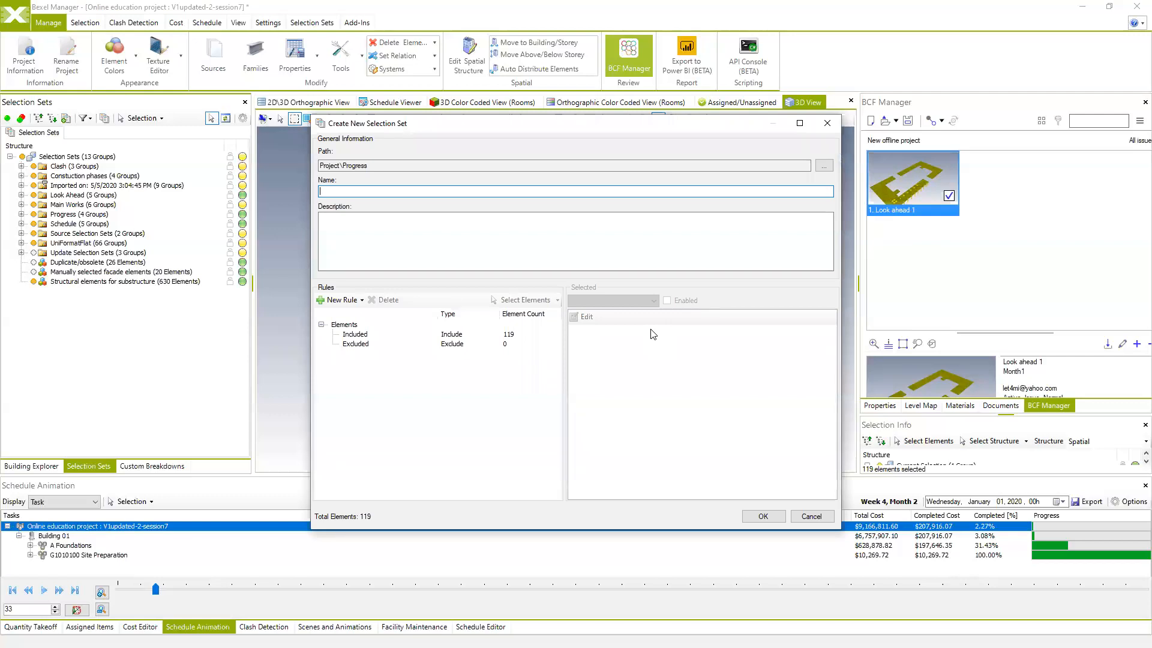
text(E)
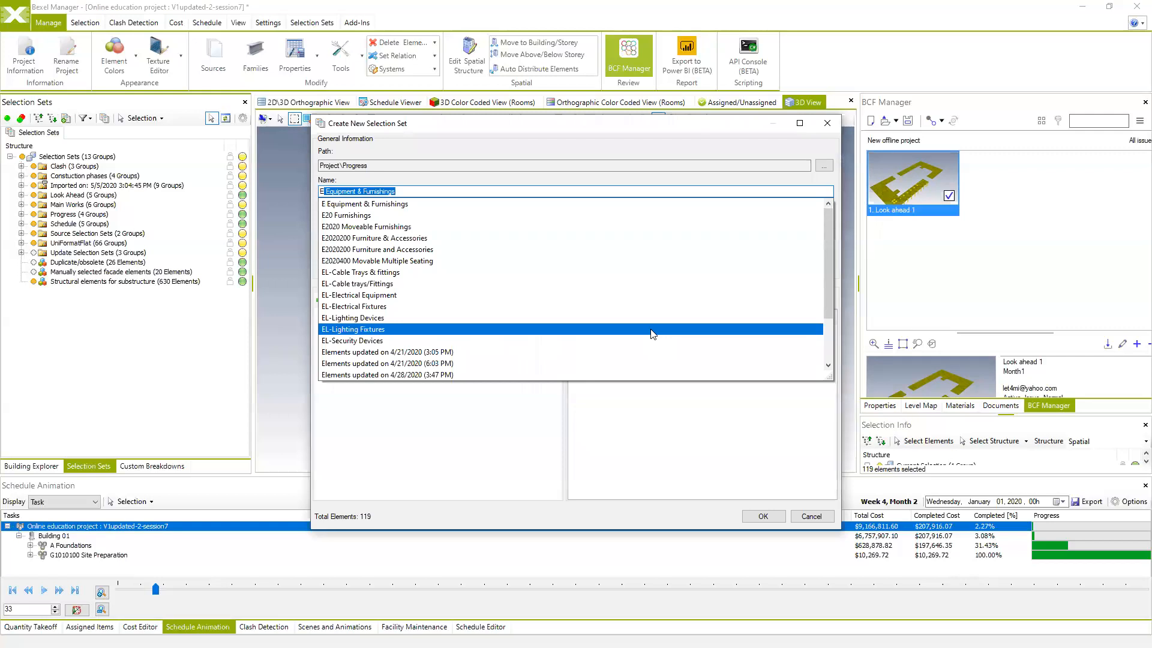
text(X)
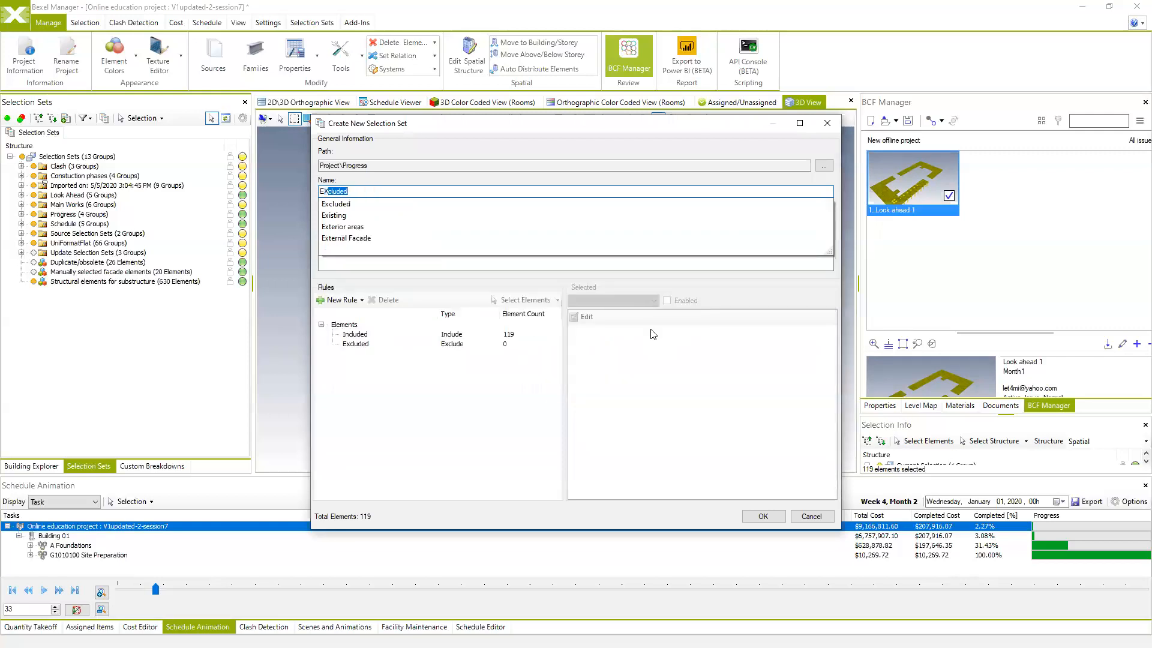
text(ecuted.- Month 1)
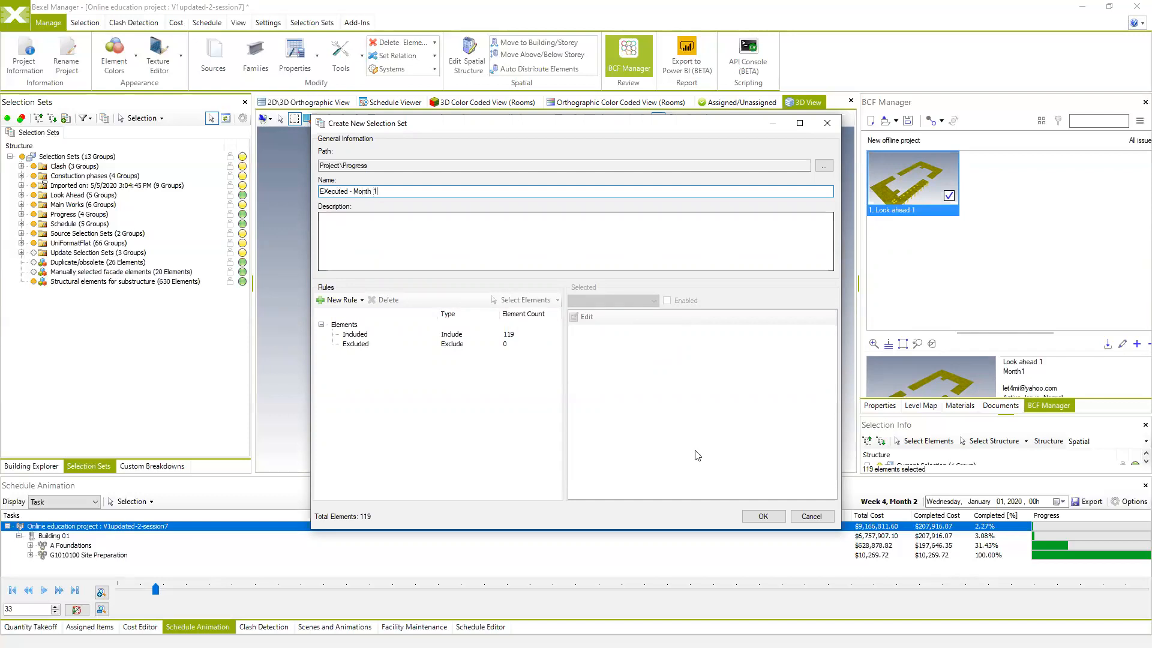
click(763, 516)
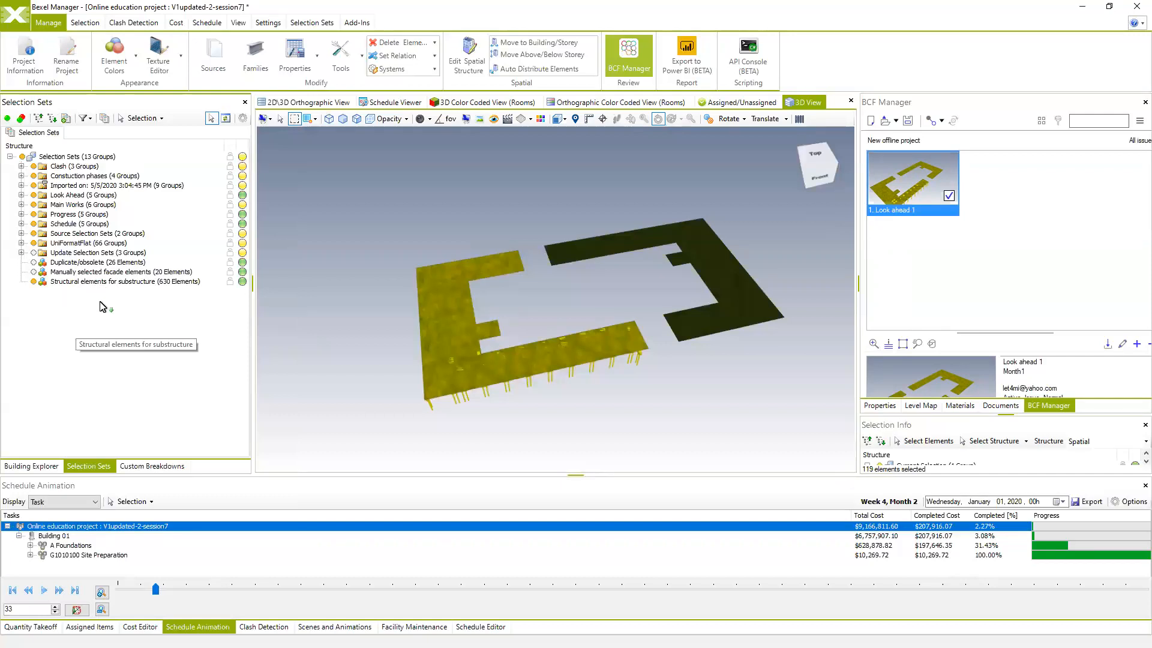
middle_drag(541, 367, 542, 336)
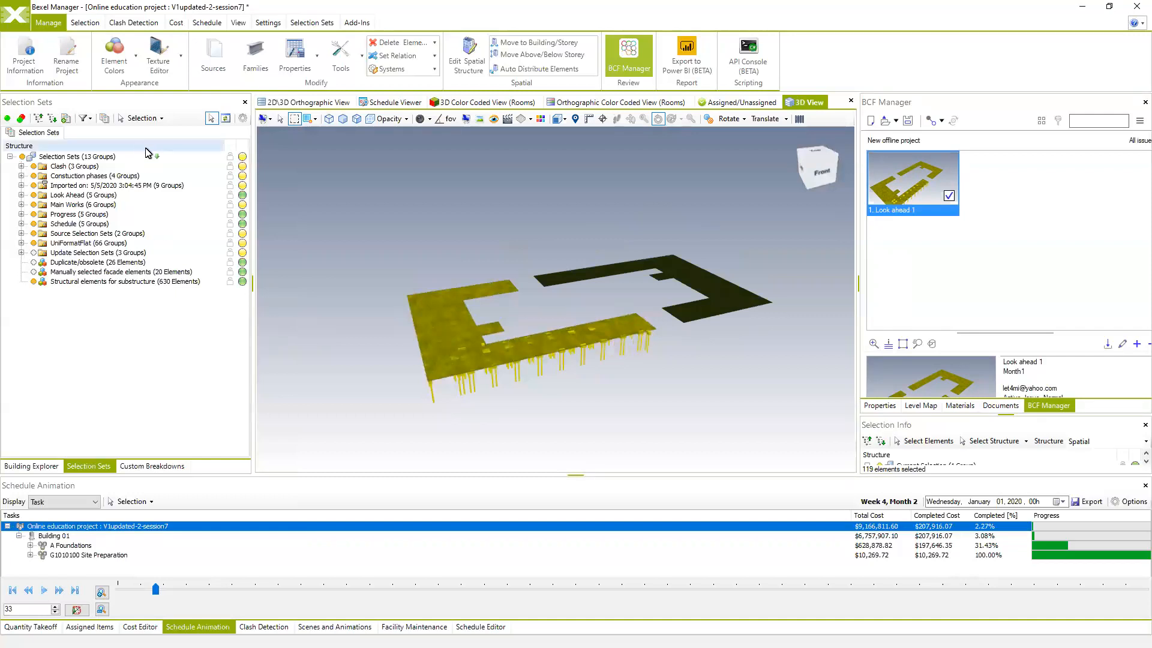
click(66, 120)
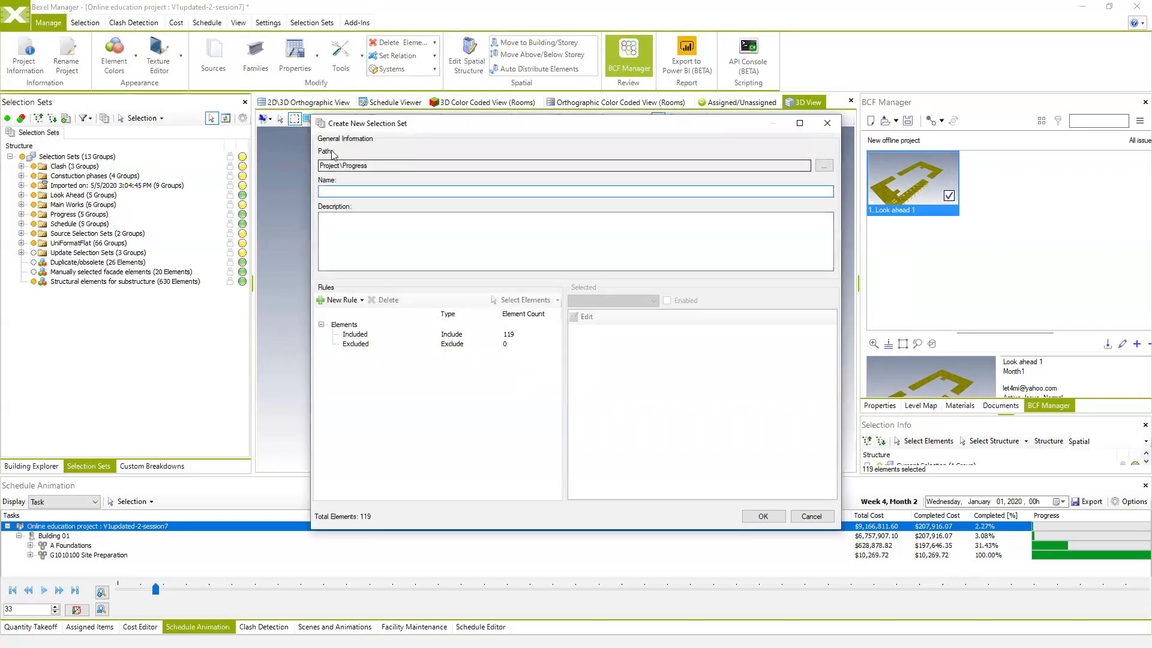
click(811, 516)
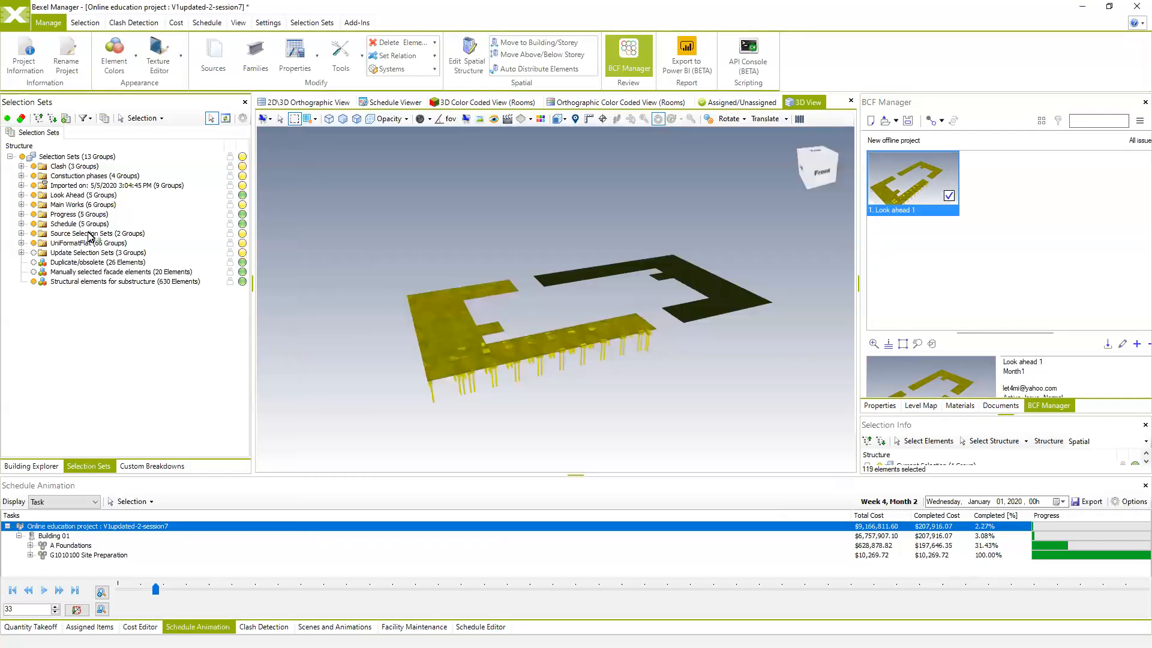
Pick the EXecuted - Month 1 set in the Progress folder and show the Schedule Editor in an enlarged area
click(21, 214)
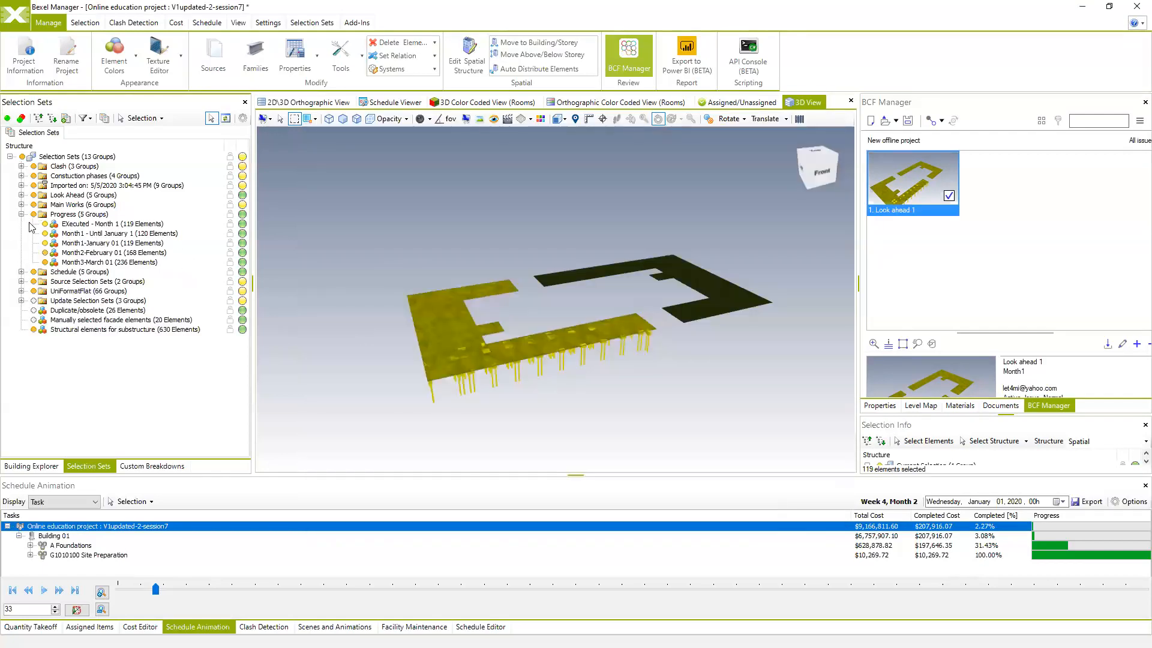
click(102, 224)
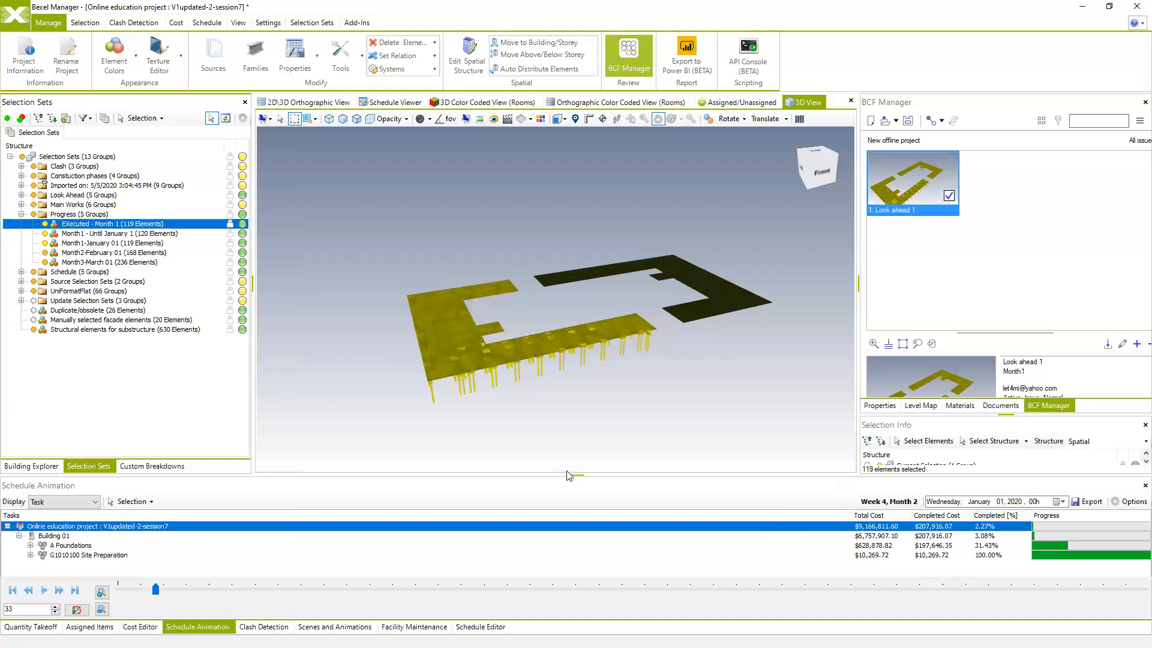
drag(569, 478, 566, 416)
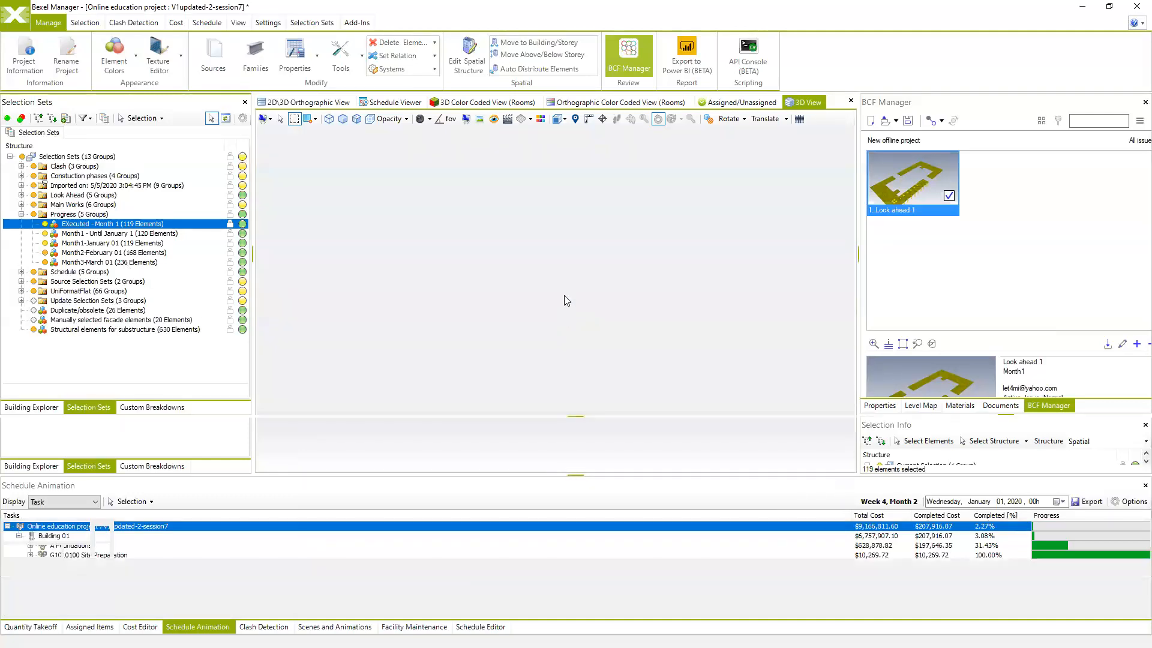
mouse_move(565, 291)
middle_down()
mouse_move(560, 258)
mouse_move(560, 292)
middle_up()
click(480, 626)
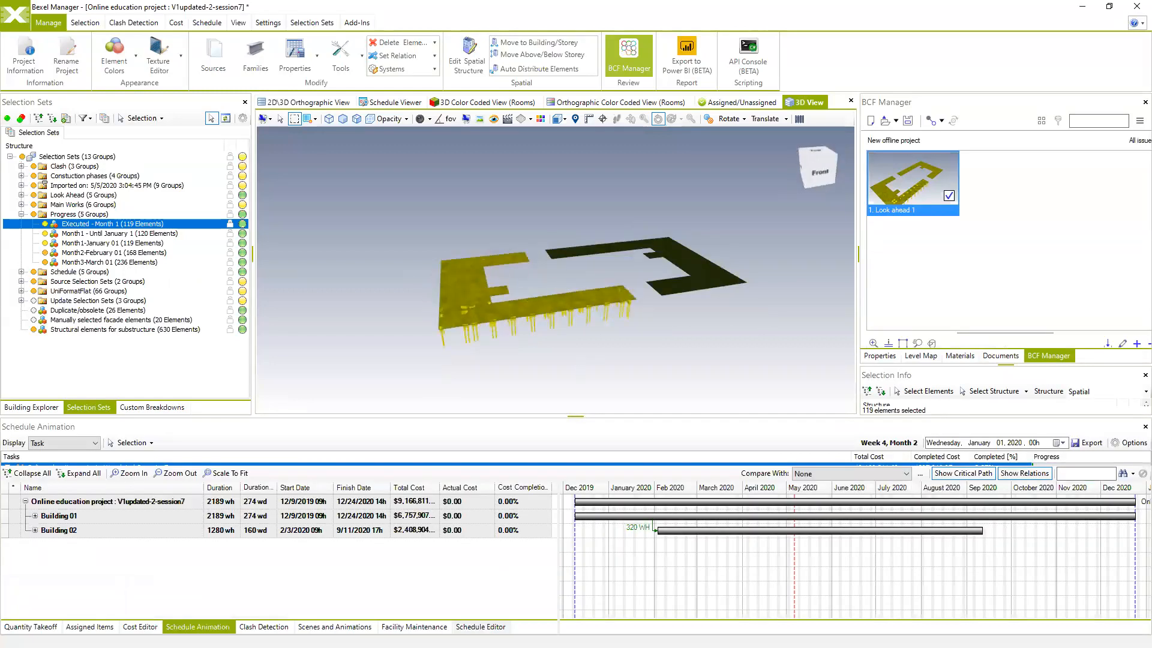
drag(588, 416, 598, 396)
mouse_move(569, 334)
middle_down()
mouse_move(580, 321)
mouse_move(562, 336)
middle_up()
Clear the model selection and select the elements of the EXecuted - Month 1 set
click(282, 326)
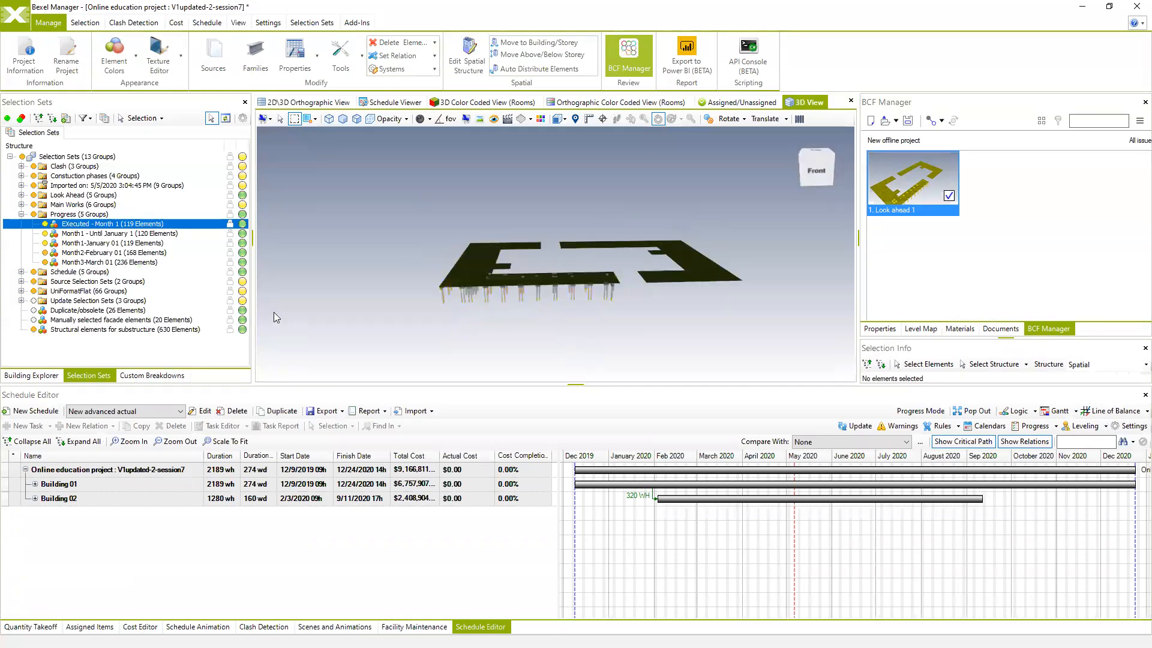
click(82, 233)
click(118, 223)
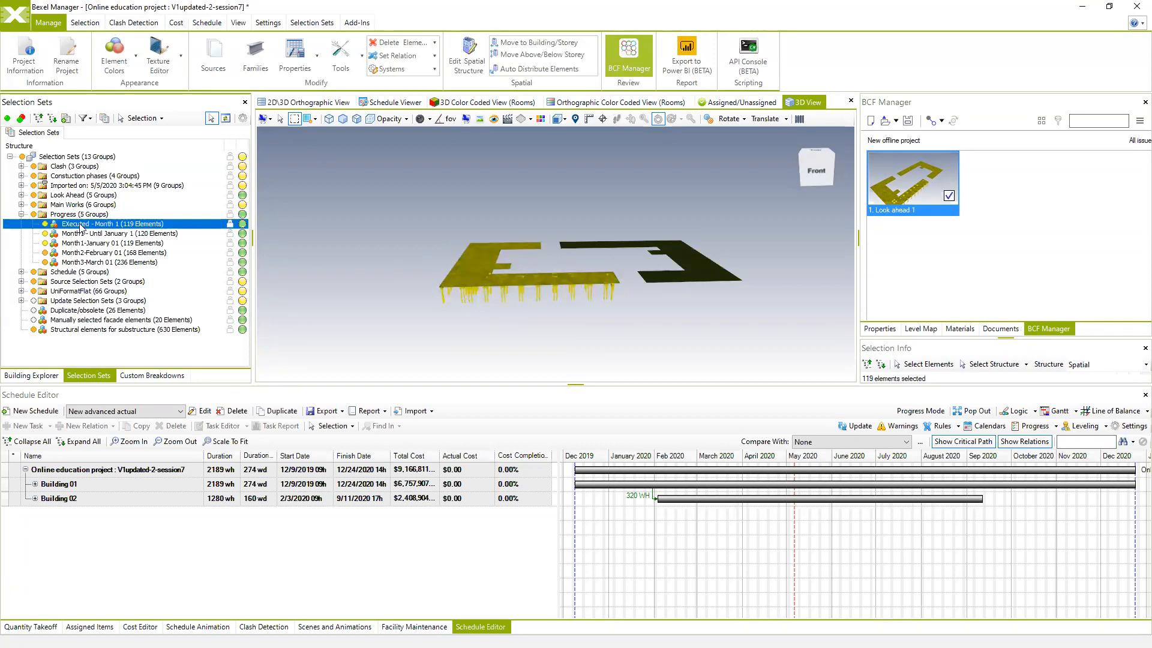
mouse_move(513, 313)
middle_down()
mouse_move(505, 291)
mouse_move(502, 307)
mouse_move(525, 300)
mouse_move(510, 301)
mouse_move(499, 329)
middle_up()
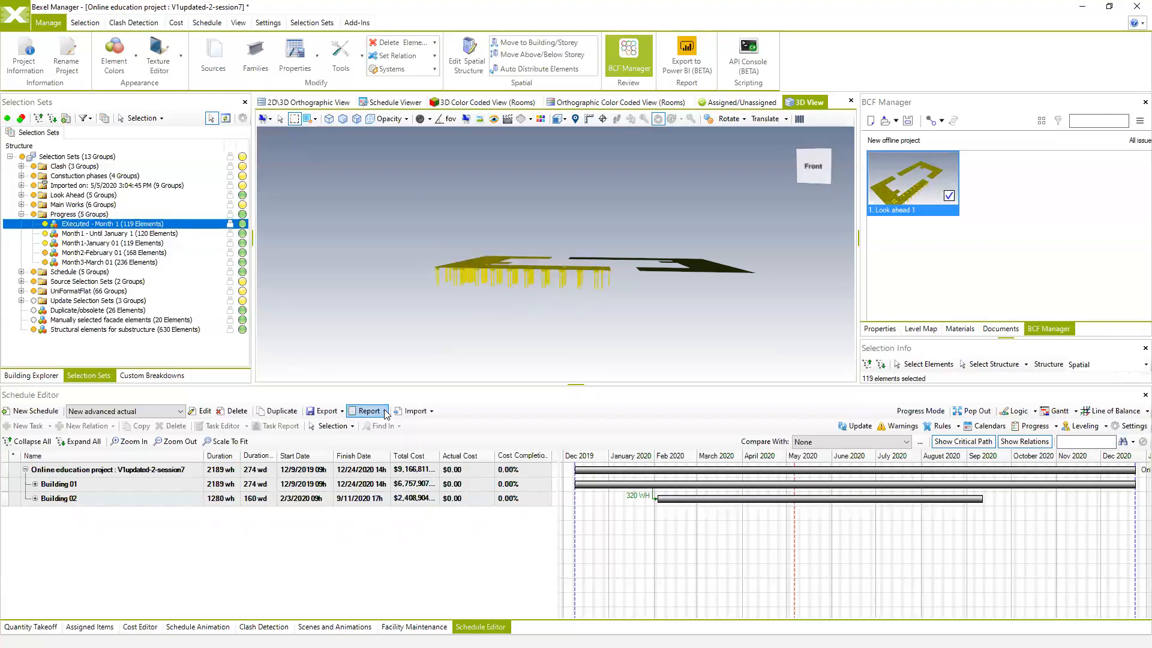
Select the tasks linked to the selected elements in the New advanced actual schedule and review them under Building 01
click(350, 425)
click(367, 529)
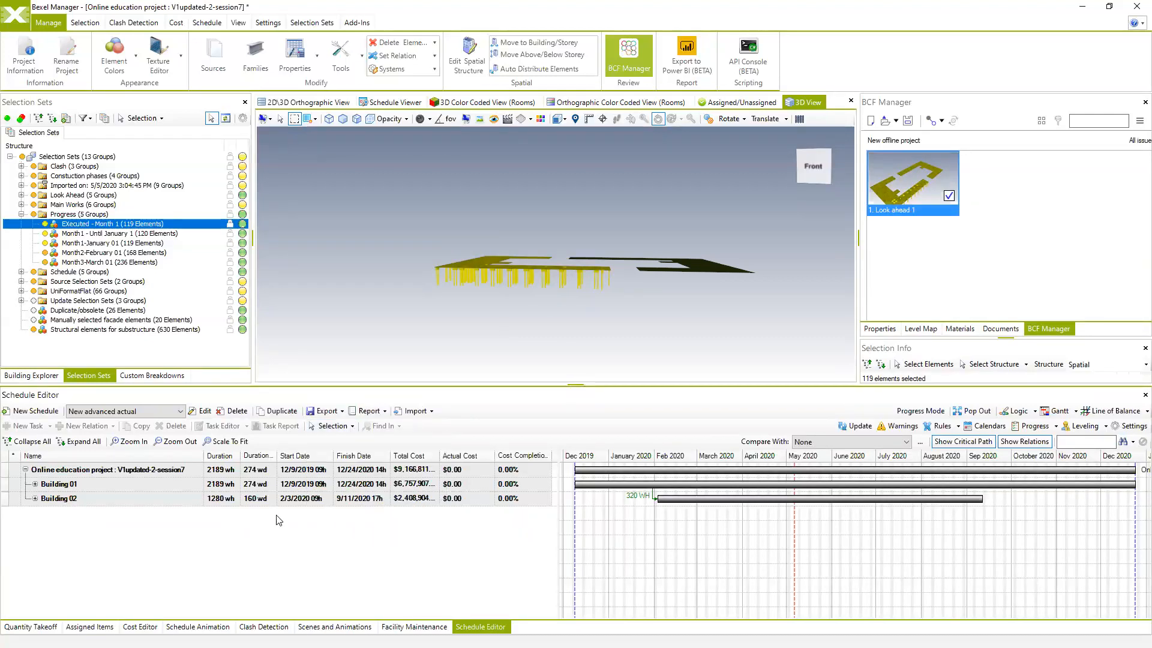
scroll(224, 543, down, 7)
scroll(221, 538, up, 13)
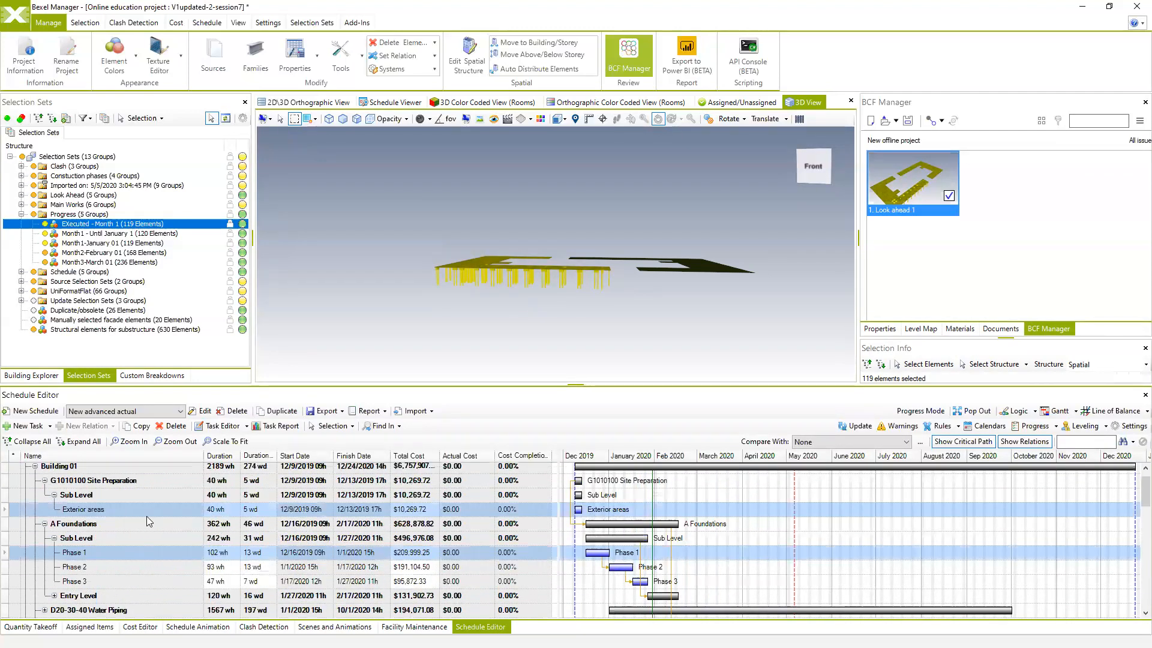
mouse_move(482, 316)
mouse_down()
mouse_move(502, 306)
mouse_move(504, 322)
mouse_up()
scroll(131, 540, down, 3)
scroll(132, 542, up, 1)
scroll(132, 543, up, 2)
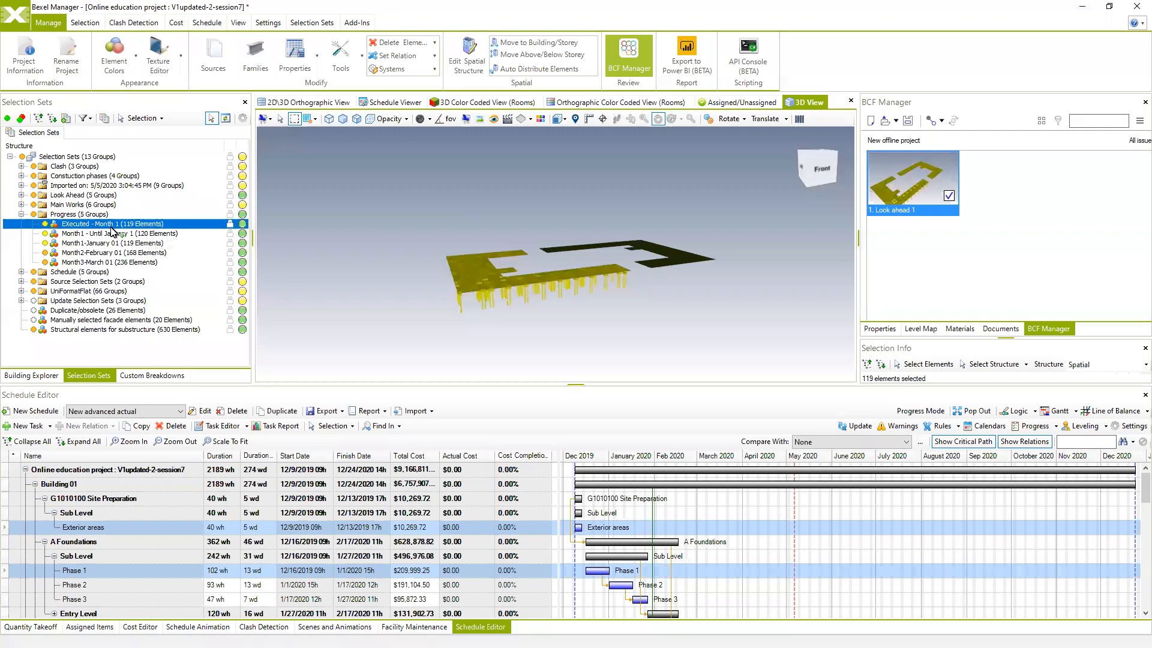
Start a new schedule progress entry from December 09, 2019 with its finish date set to January 01, 2020
click(1034, 426)
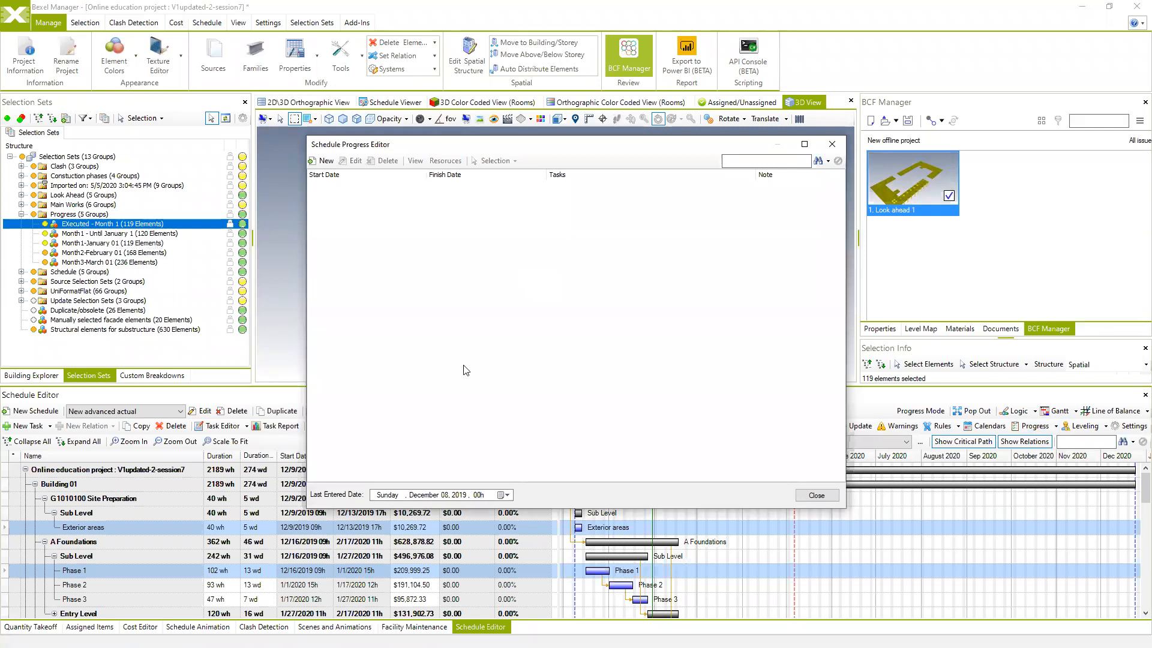
click(326, 161)
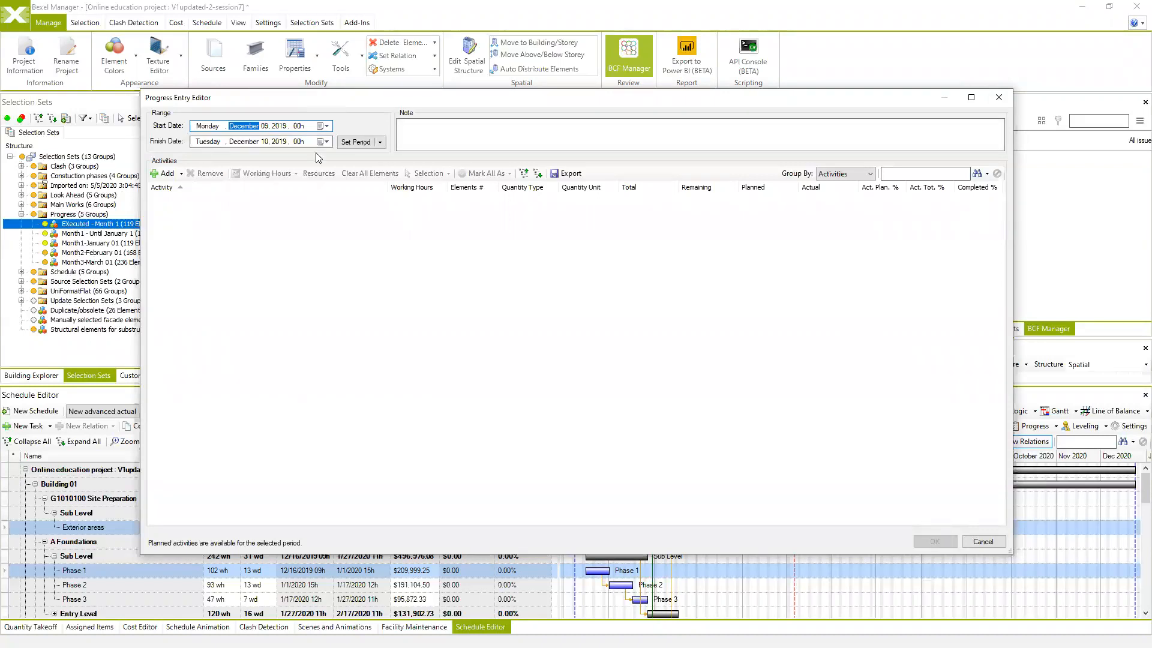
drag(230, 104, 252, 111)
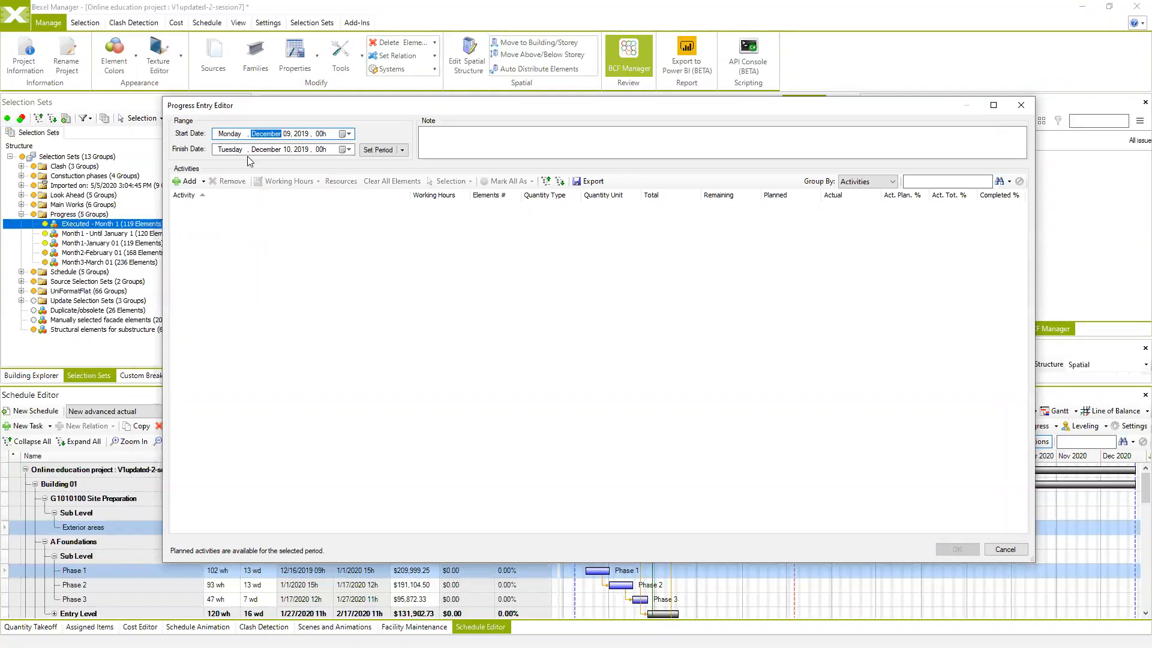
click(348, 149)
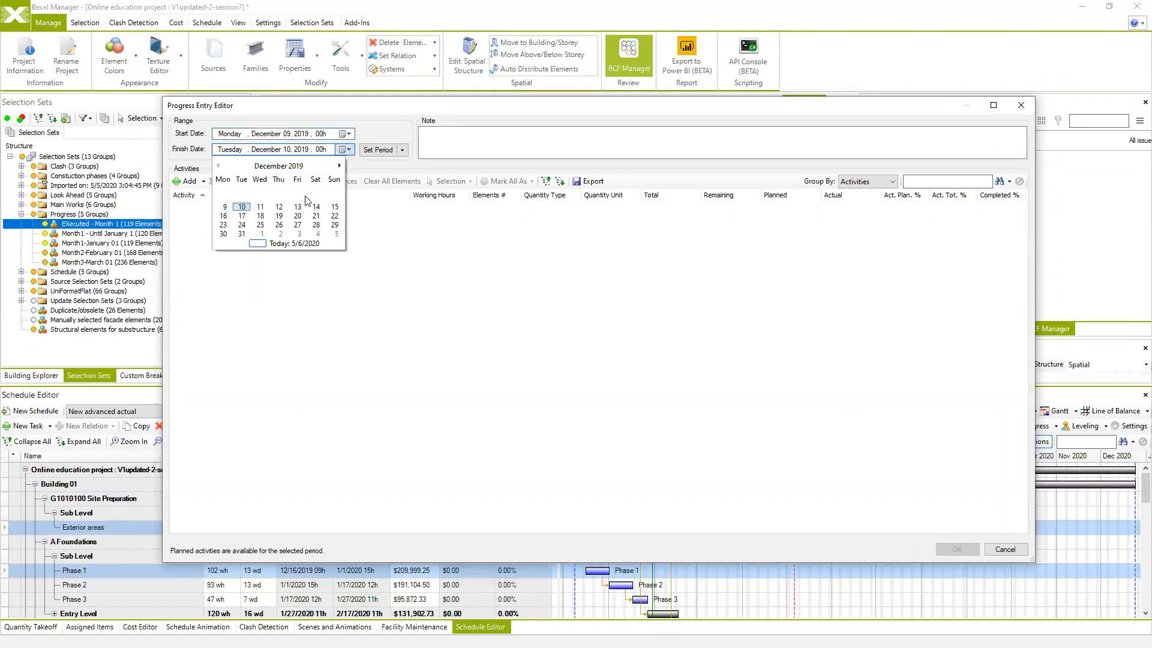
click(262, 235)
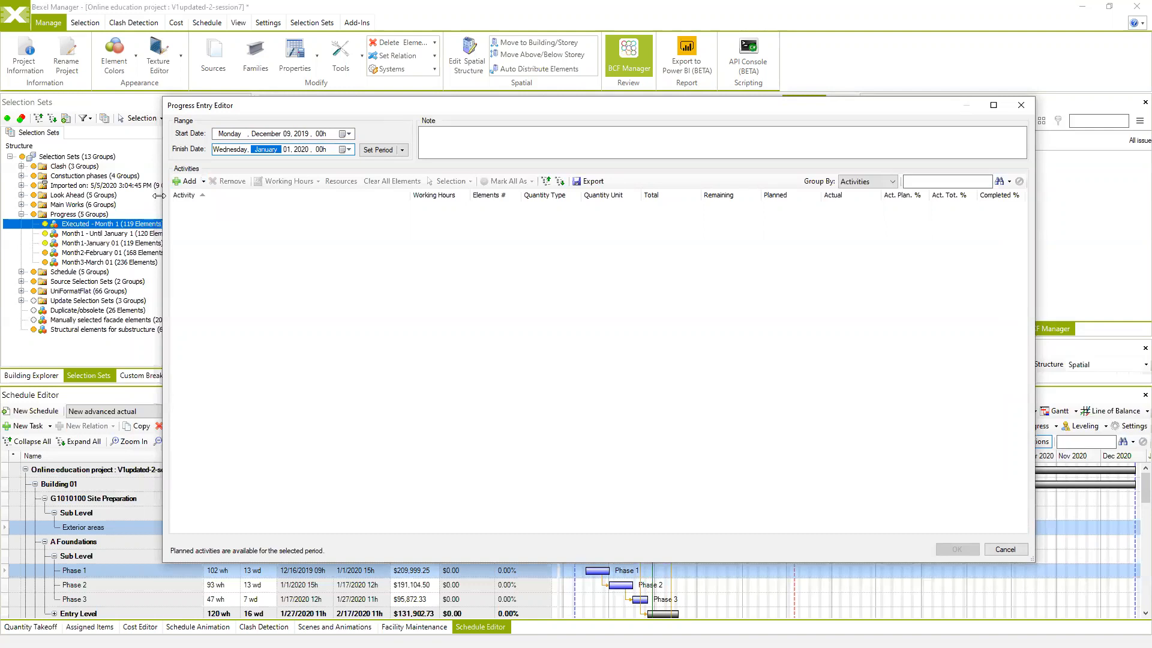
Add all activities of the EXecuted - Month 1 selection set to the progress entry at 100% element completion
click(204, 182)
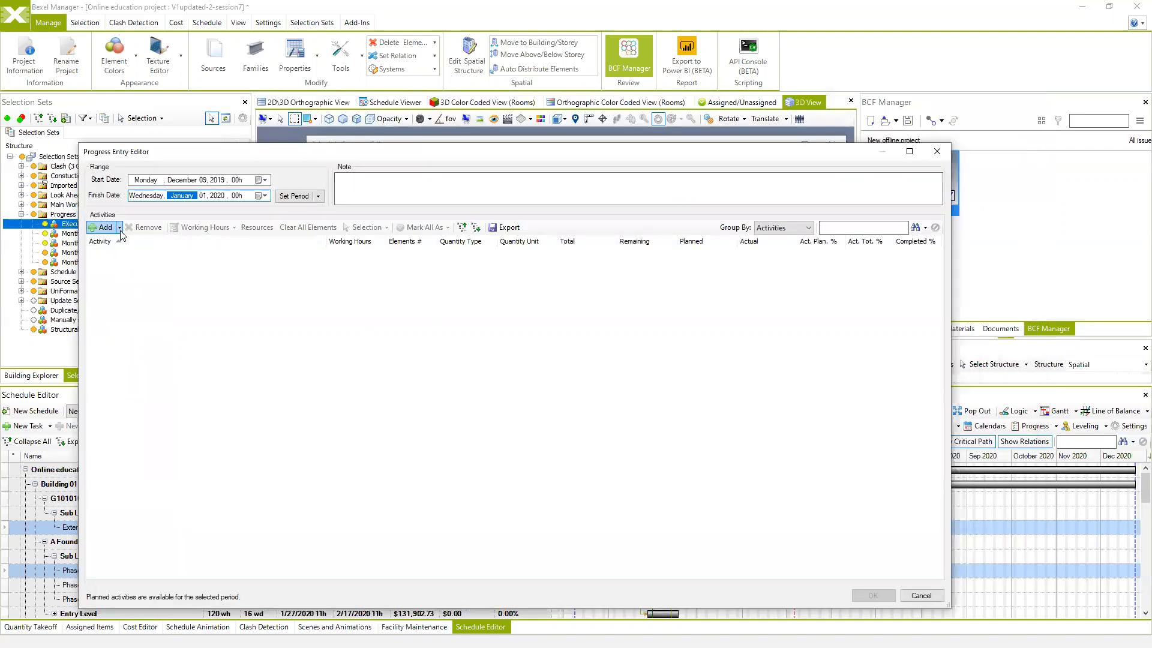
click(119, 227)
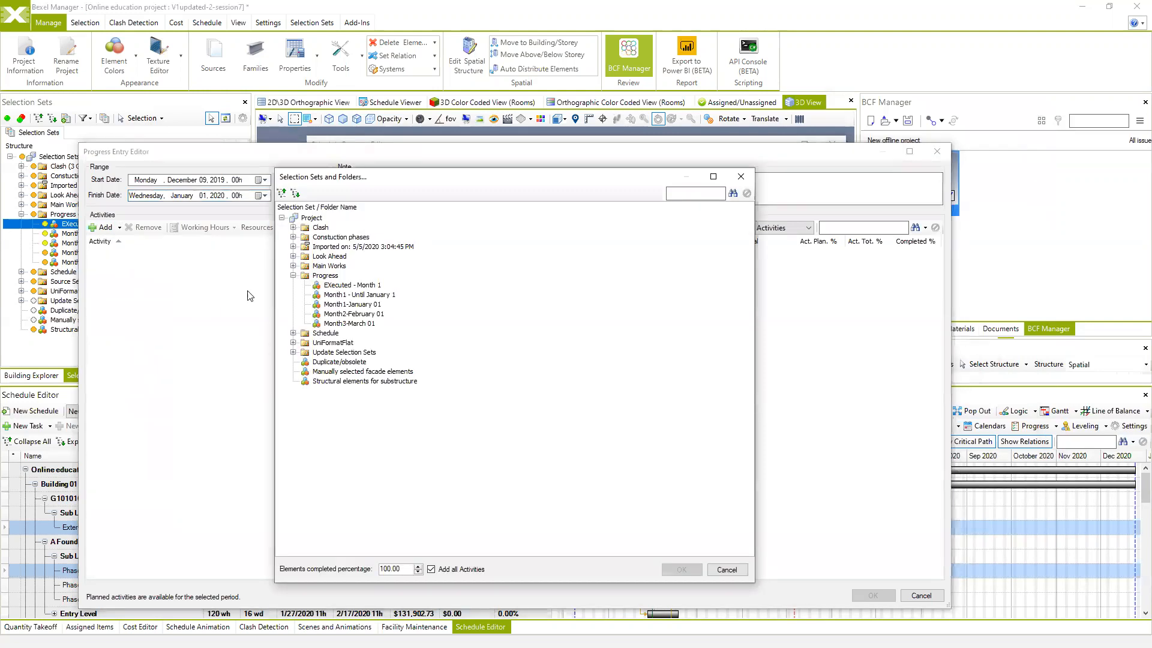
click(350, 287)
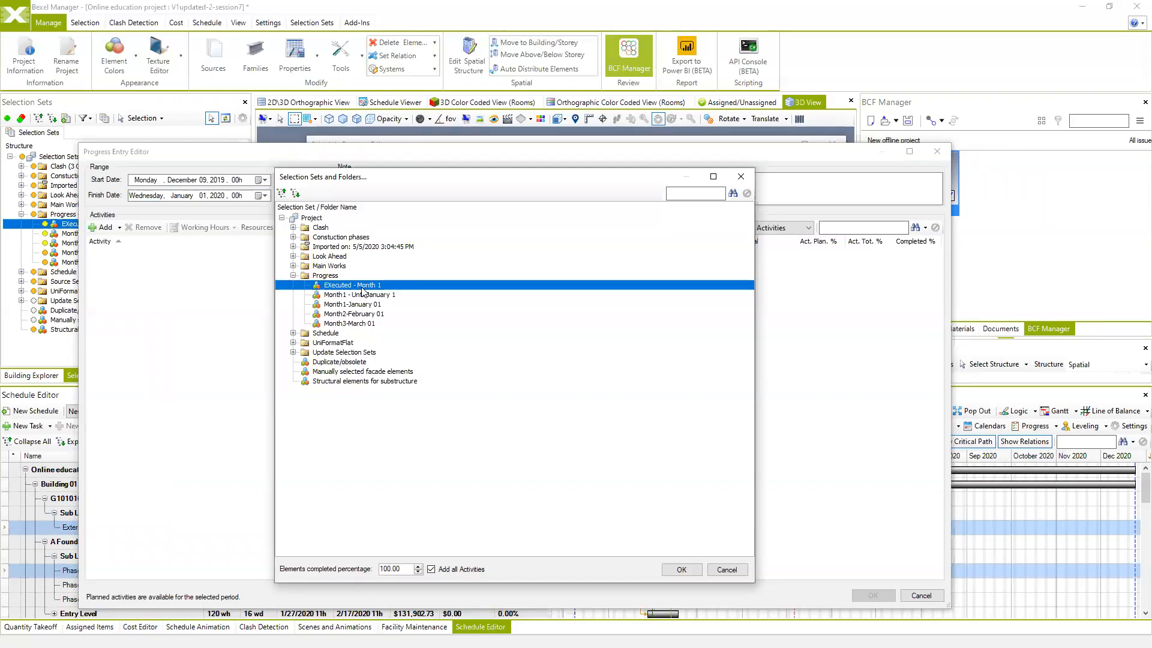
click(680, 570)
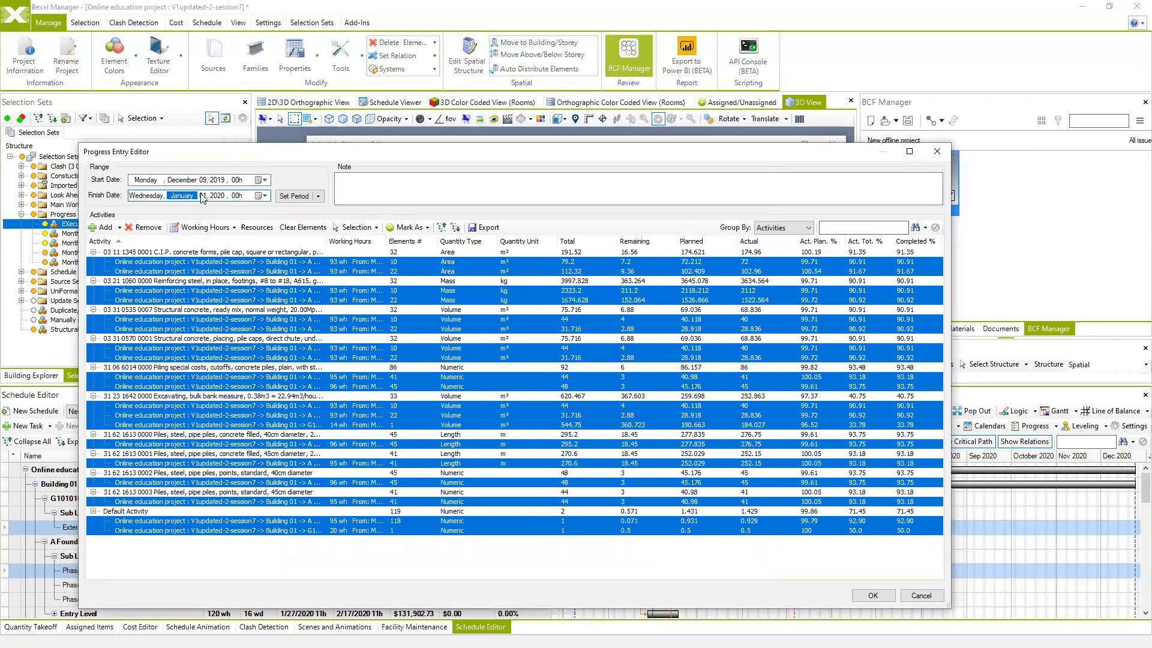
Review the progress entry's activities grouped by tasks, return to grouping by activities, and widen the Working Hours column
click(808, 229)
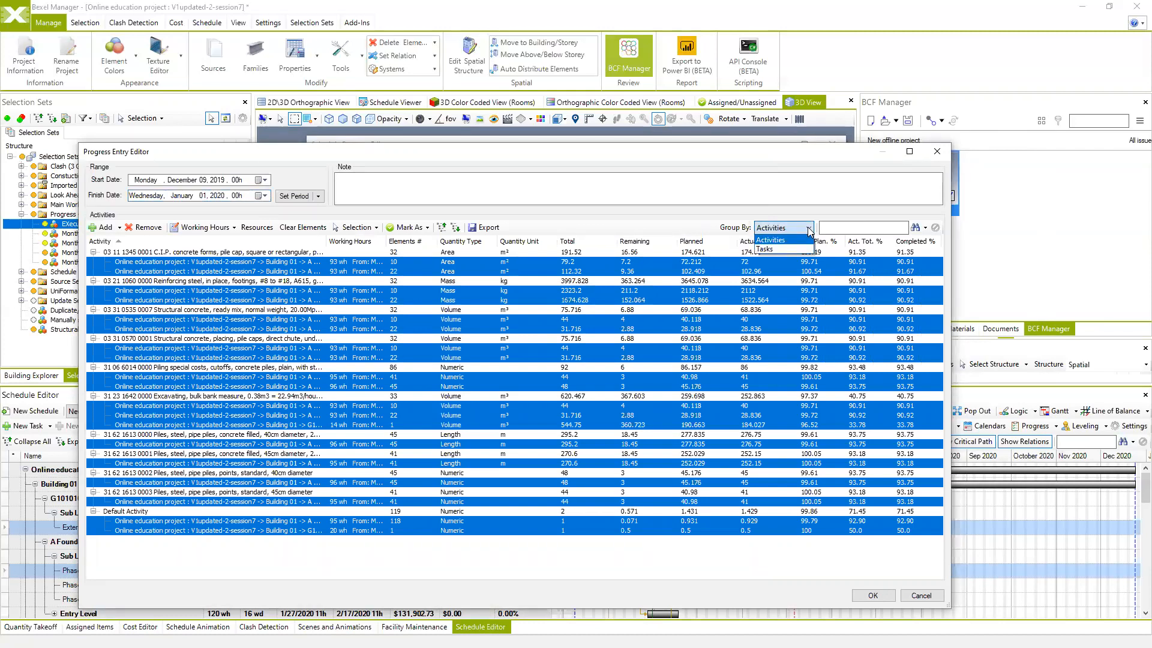
click(771, 251)
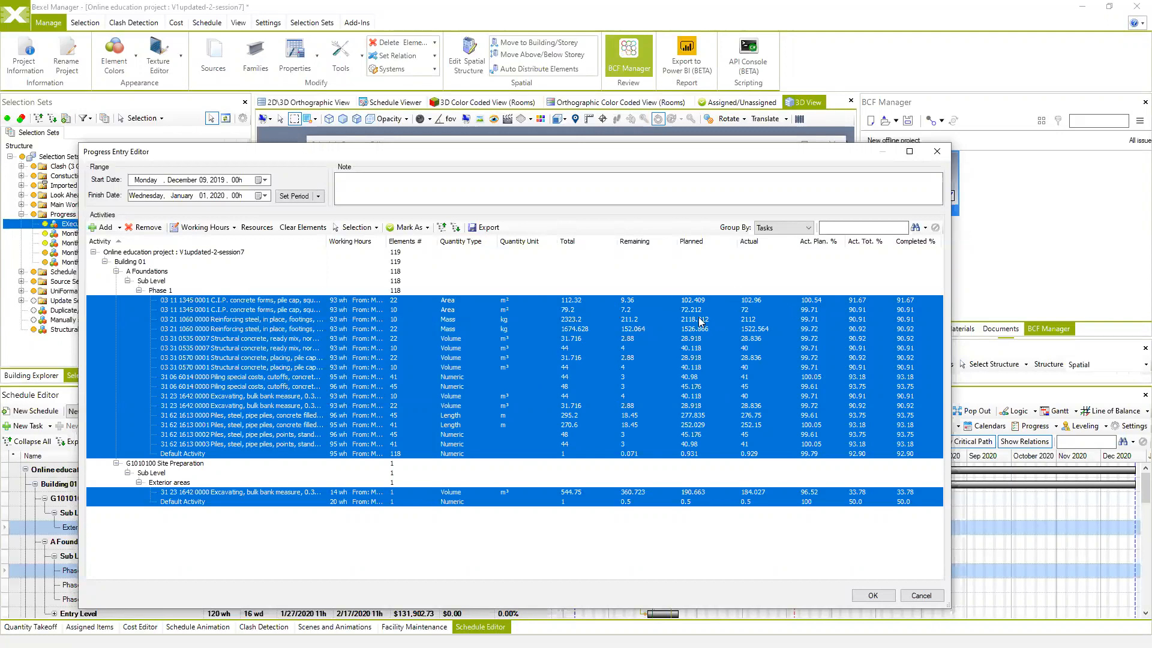
click(810, 228)
click(780, 247)
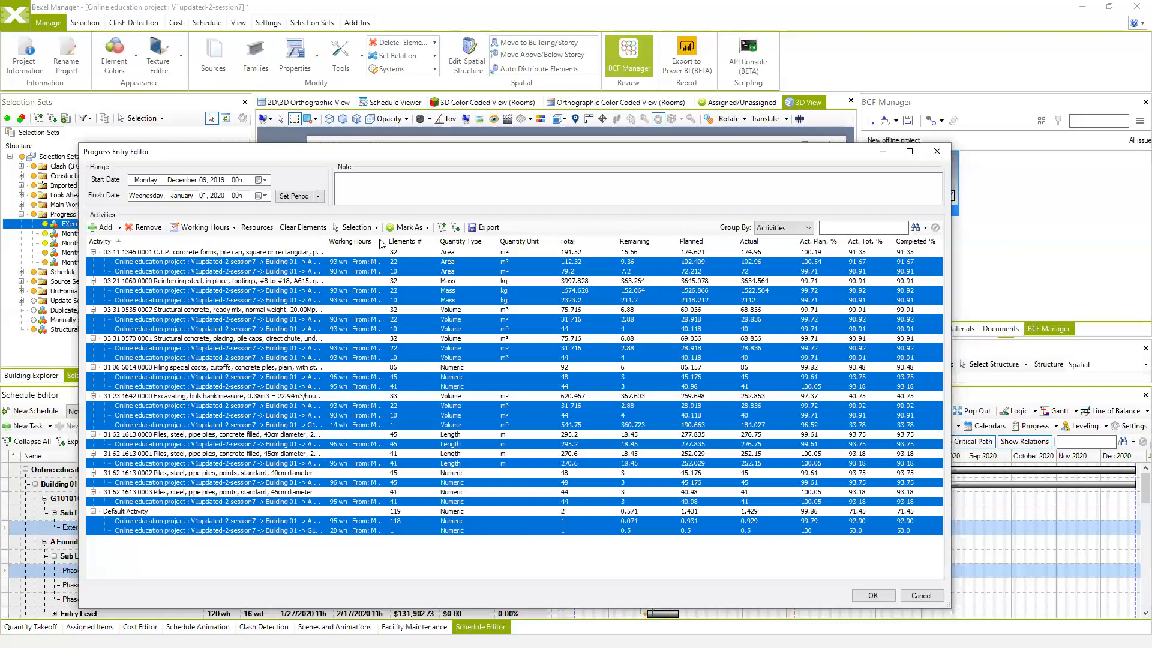
drag(387, 241, 437, 244)
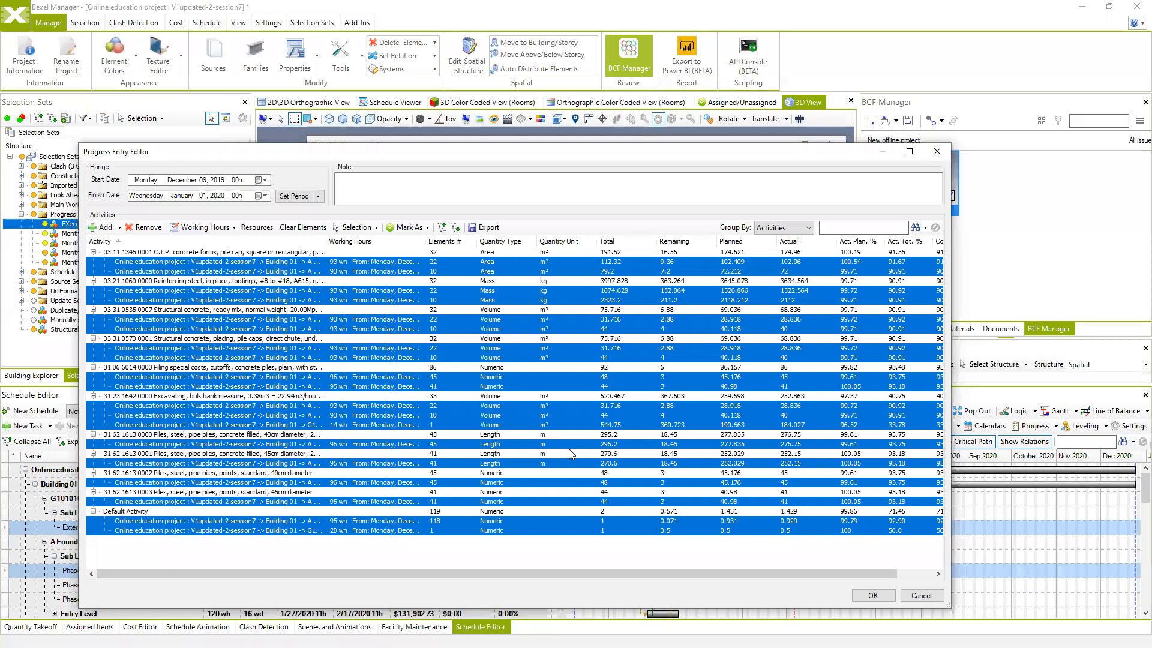
Inspect the resources of the 22-element C.I.P. concrete forms entry without changing them
click(208, 262)
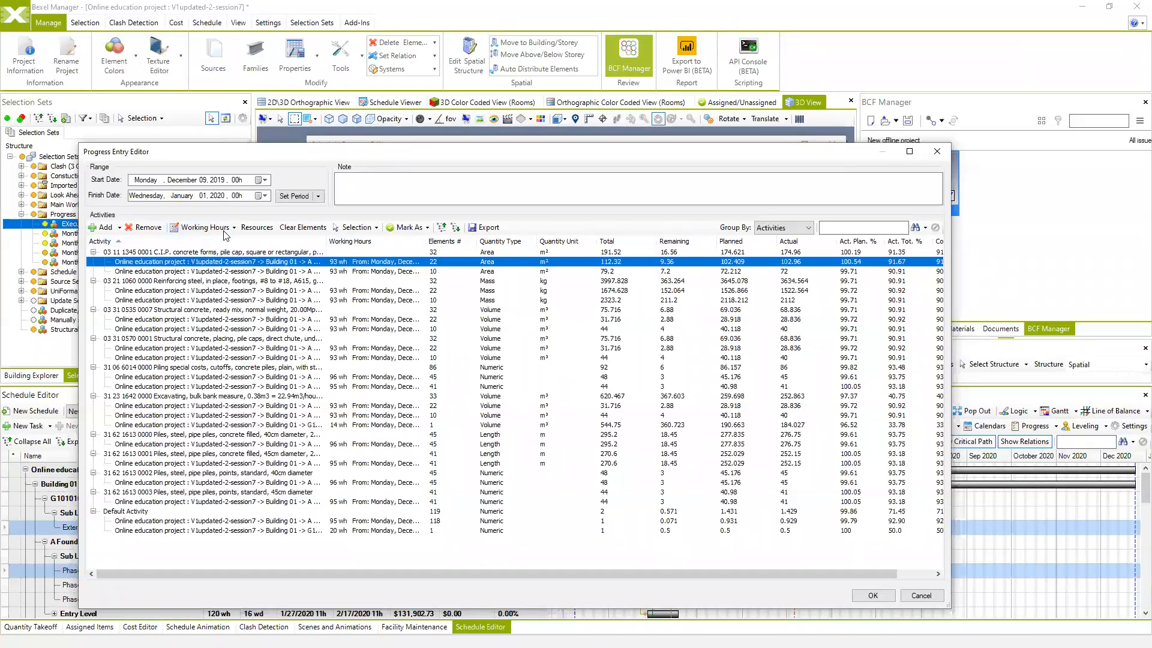
click(255, 228)
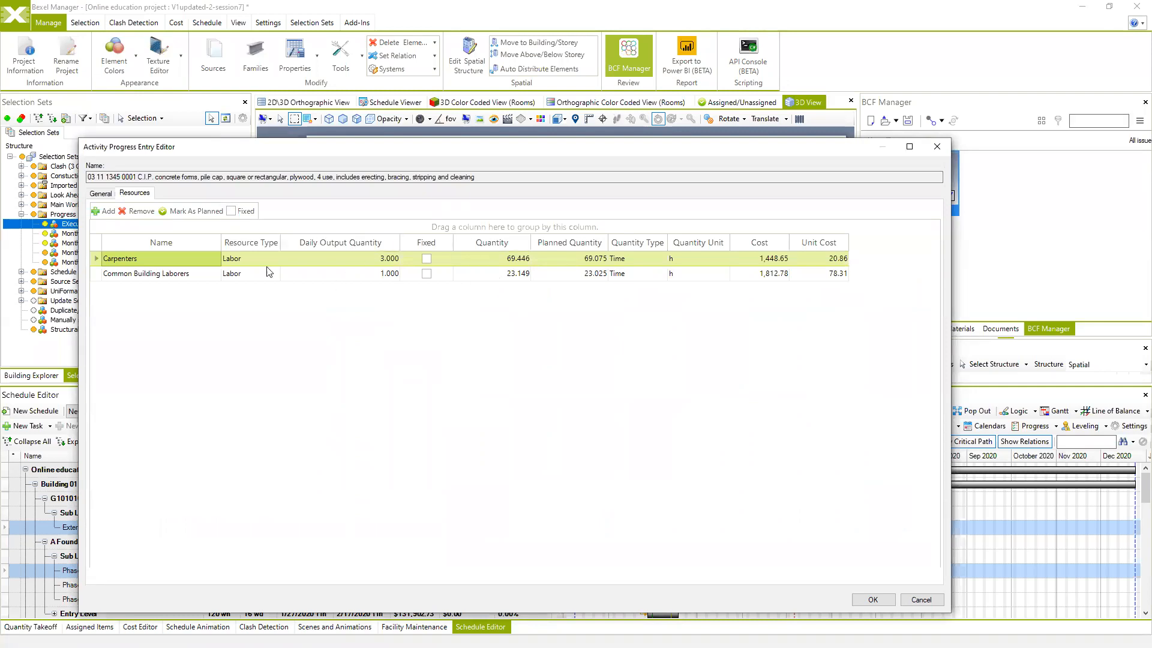
click(919, 600)
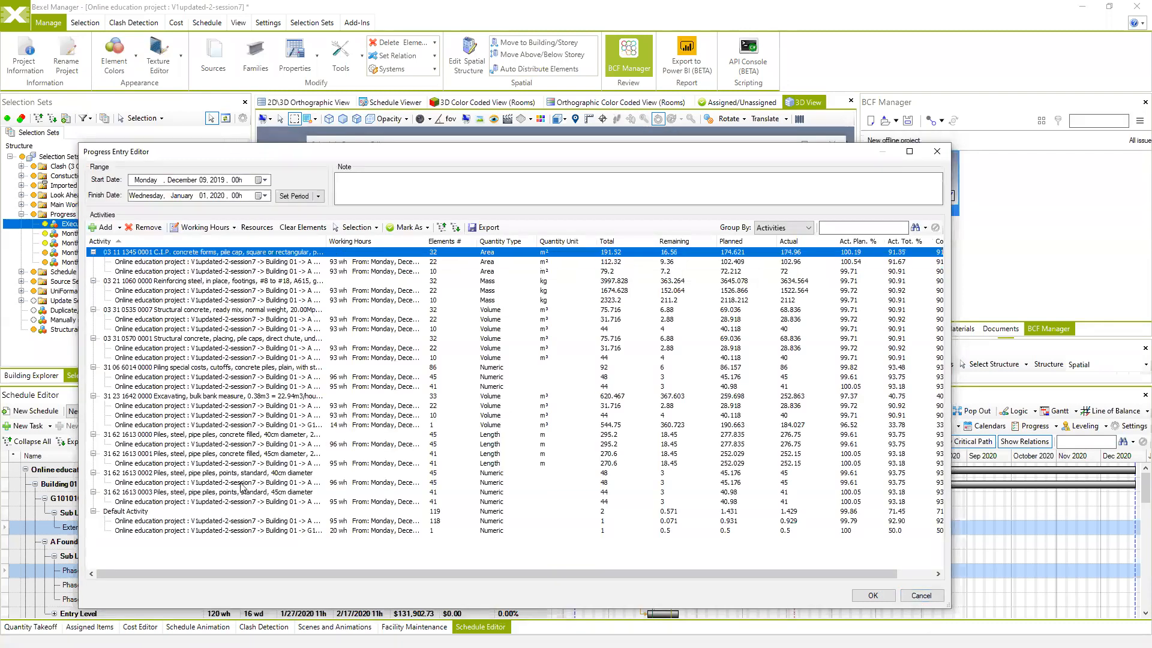
For all activities in the progress entry, set resource quantities to 240 for Carpenters, 170 for Common Building Laborers and 200 for Rodmen (Reinforcing)
shift+click(210, 532)
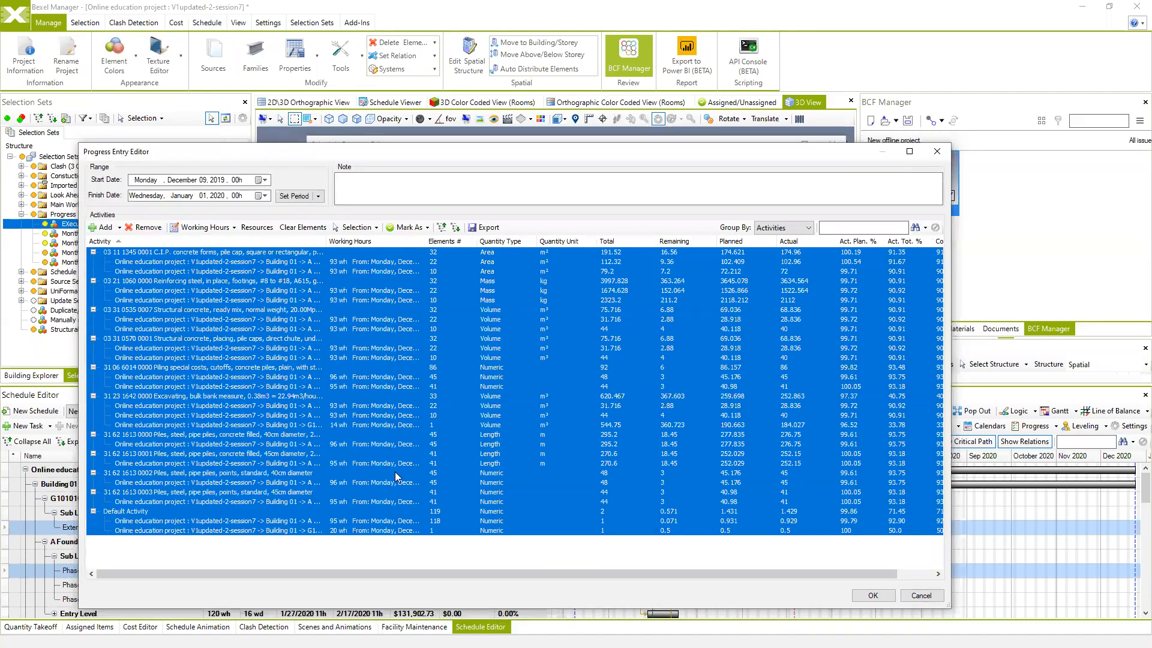
click(259, 232)
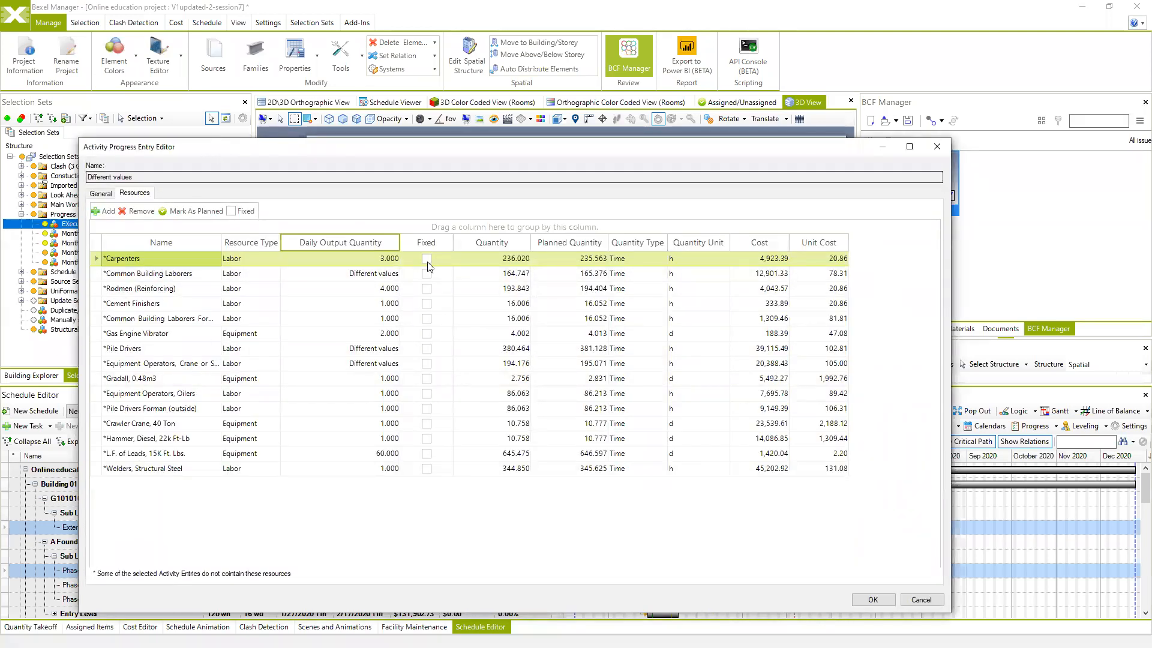
click(498, 260)
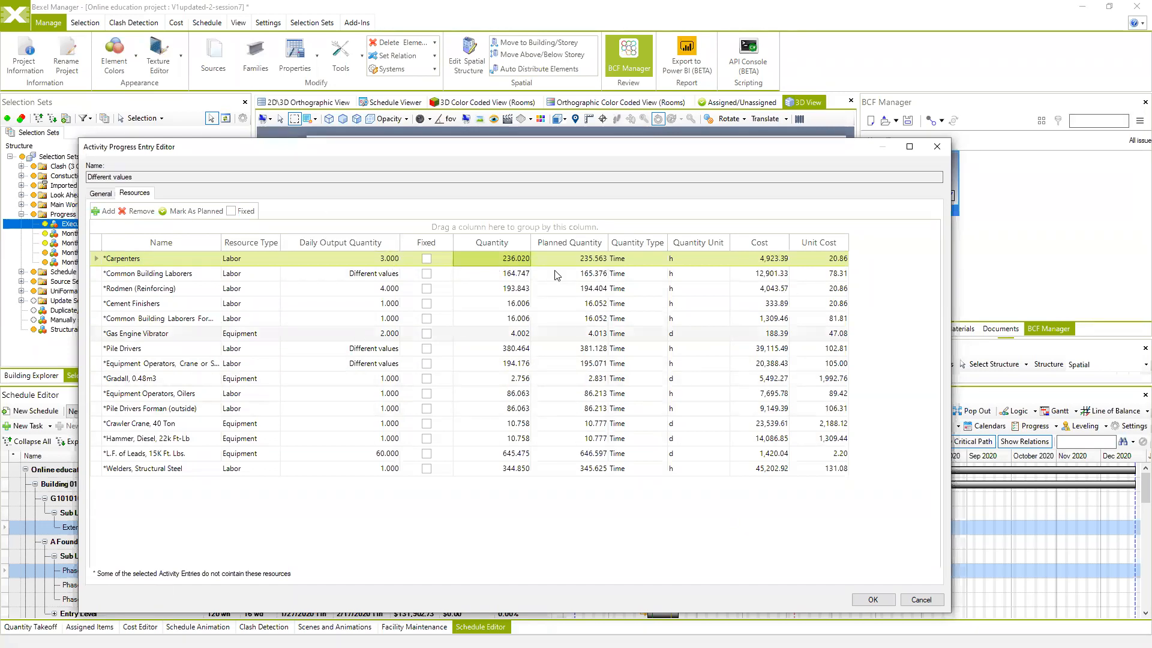
click(519, 258)
text(240)
click(511, 289)
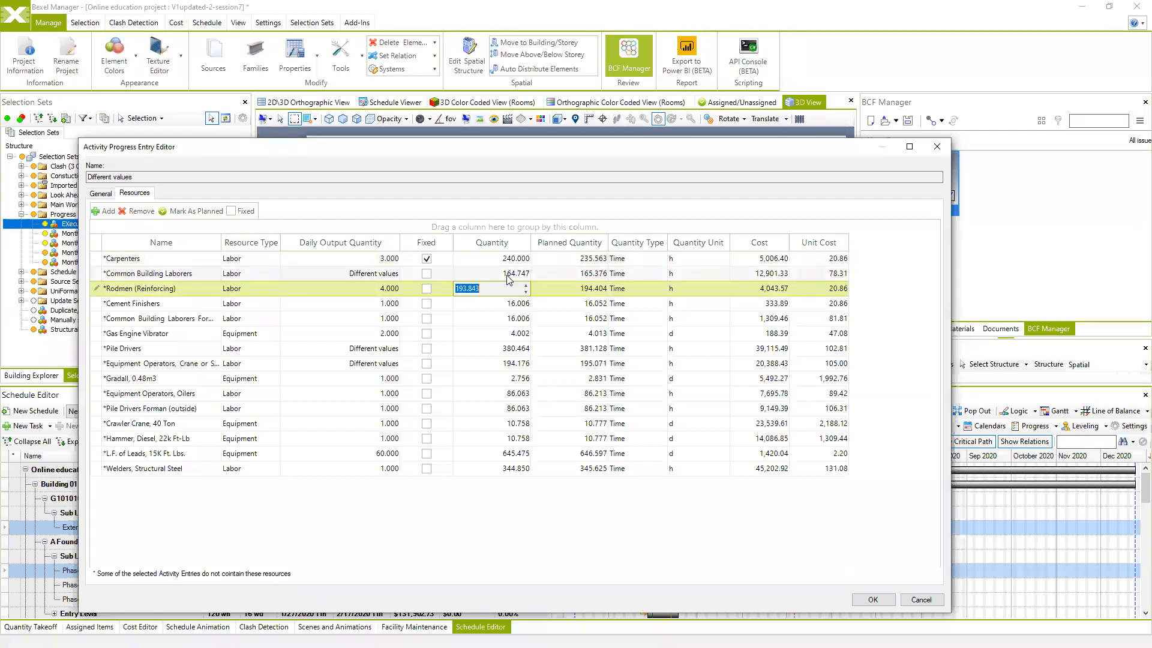
click(513, 274)
text(17)
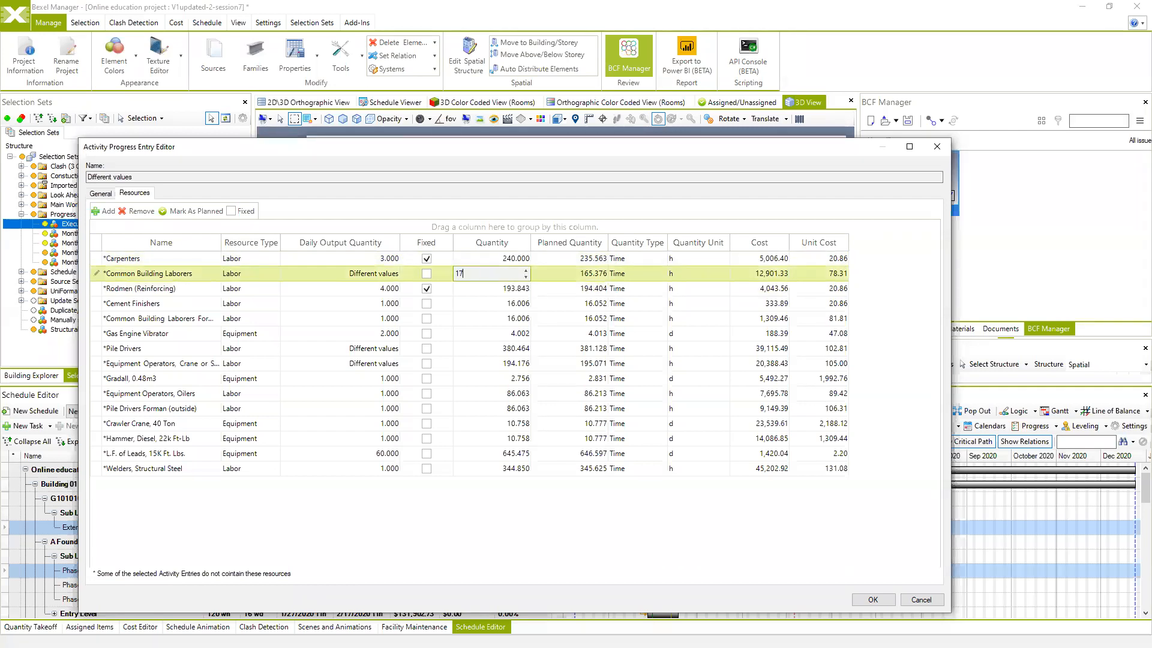
text(0)
click(511, 288)
click(512, 289)
text(200)
key(Return)
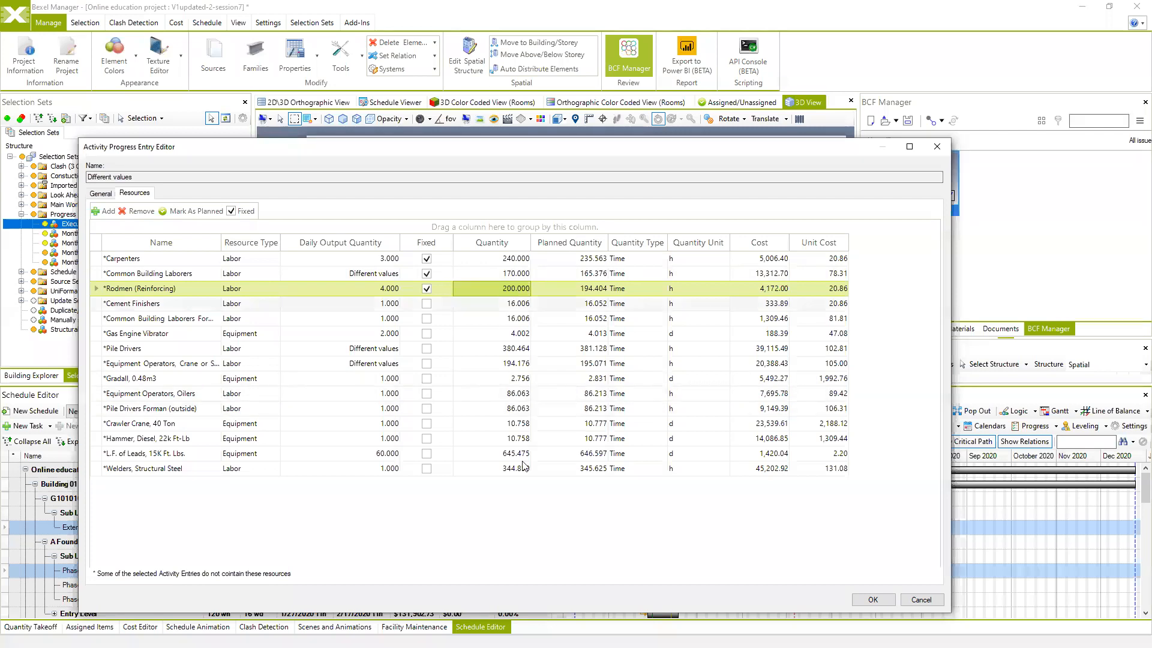
Set the actual quantity of the crane Equipment Operators to 200 and of the 22k Ft-Lb Diesel Hammer to 12
click(508, 365)
text(200)
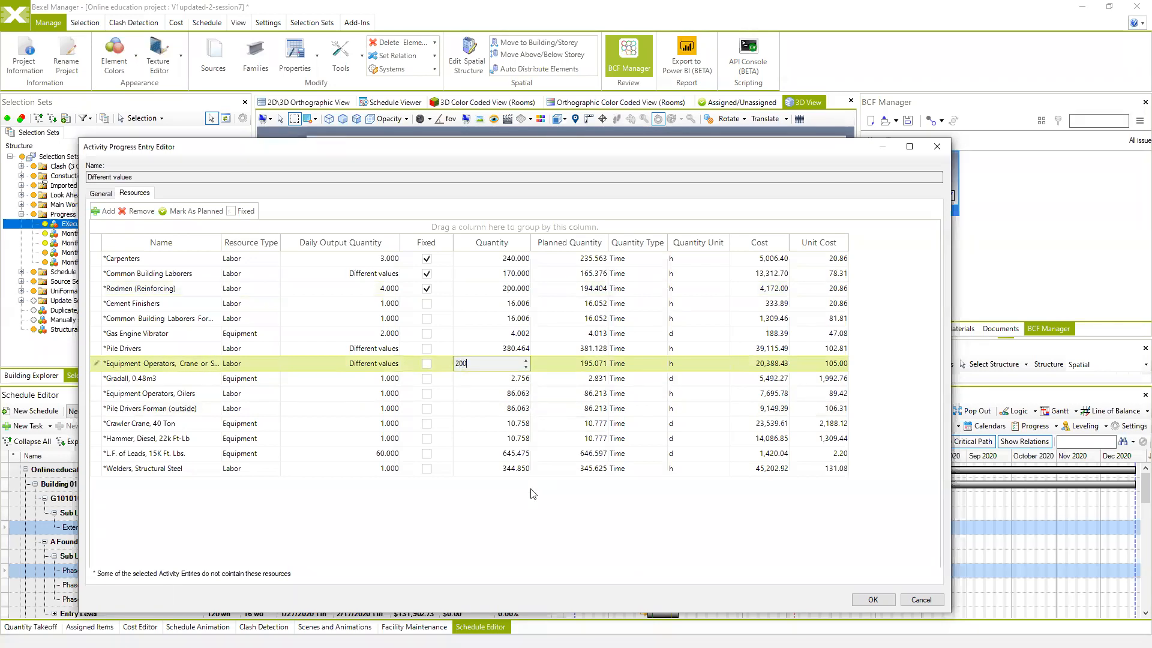
key(Return)
click(507, 441)
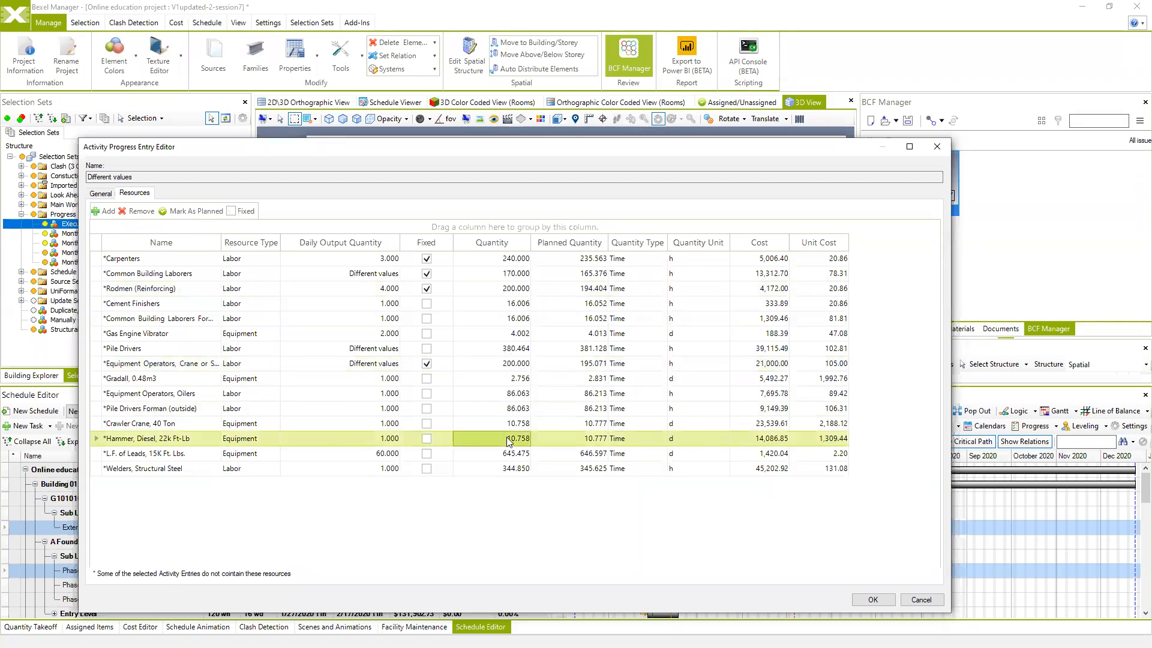
text(12)
key(Return)
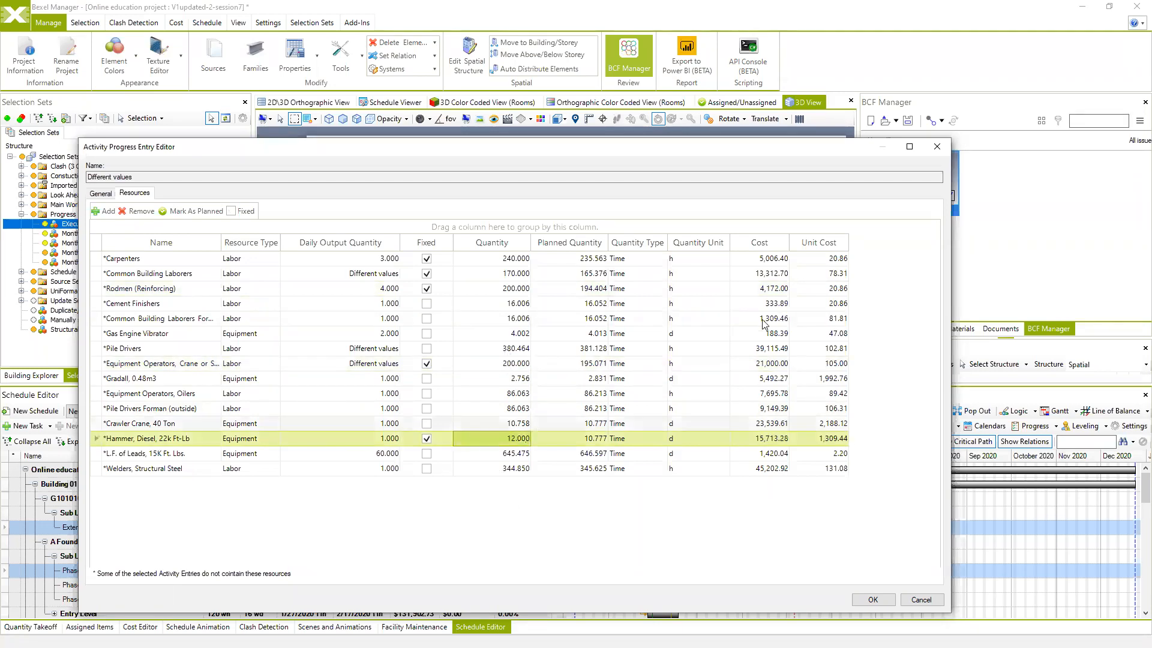
Set the L.F. of Leads, 15K Ft. Lbs. quantity to 650 and accept the resource changes
click(516, 456)
click(519, 455)
drag(508, 454, 383, 468)
text(5)
key(BackSpace)
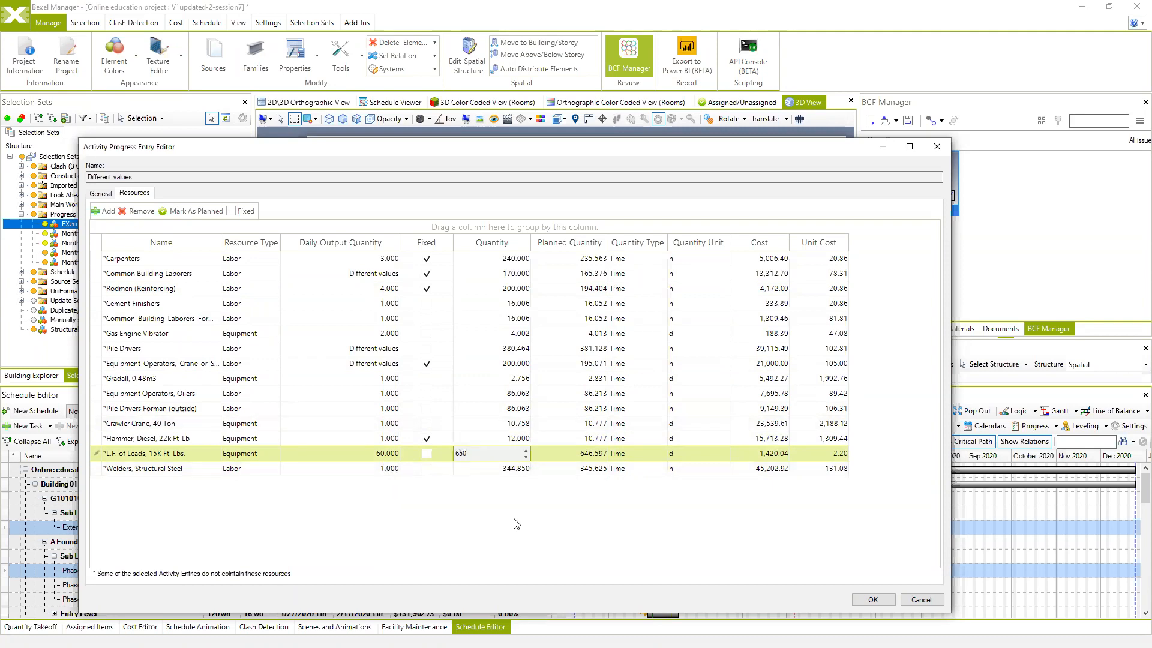
key(Return)
click(871, 600)
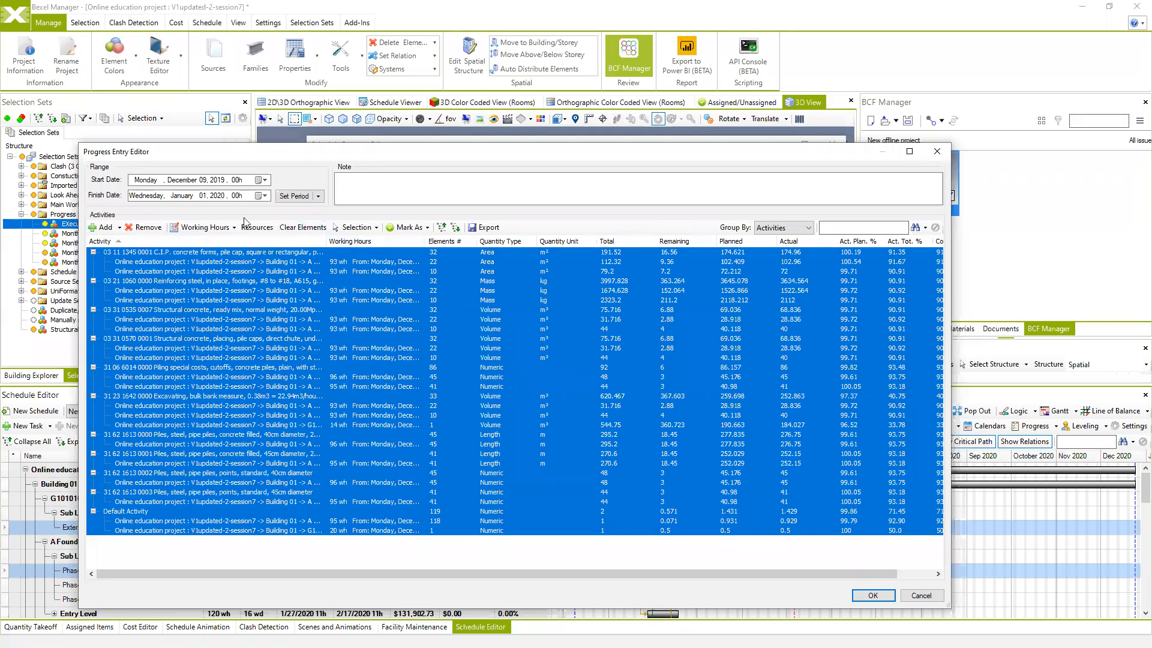
Save the progress entry and update the schedule with the last entered date set to January 01, 2020
click(870, 595)
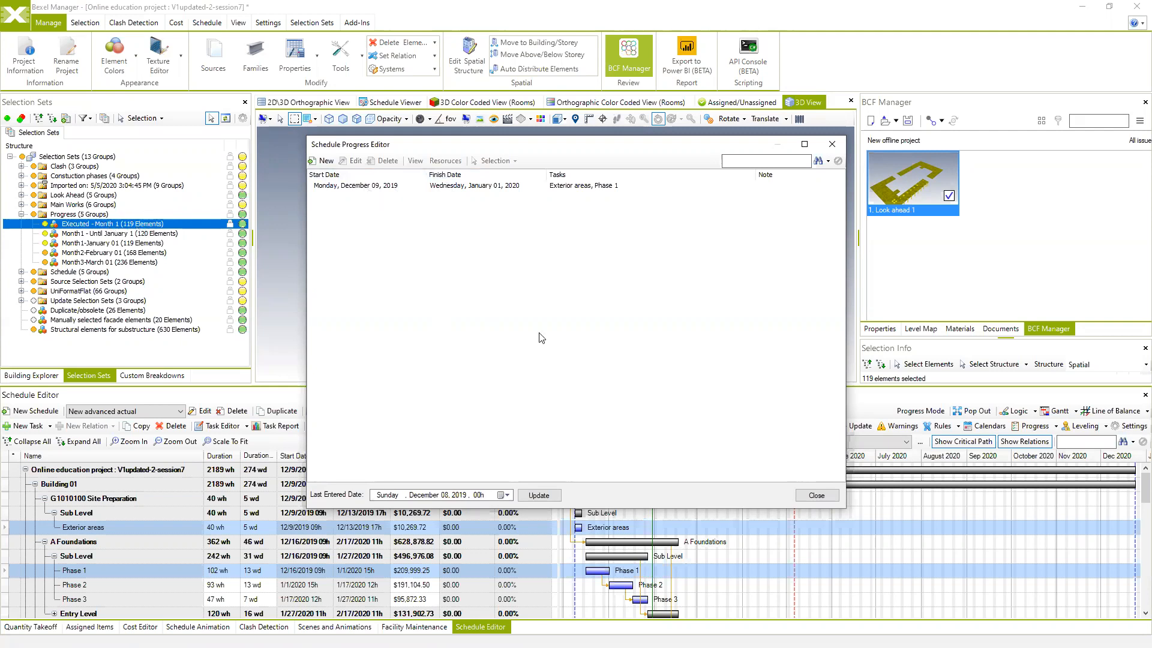
click(506, 495)
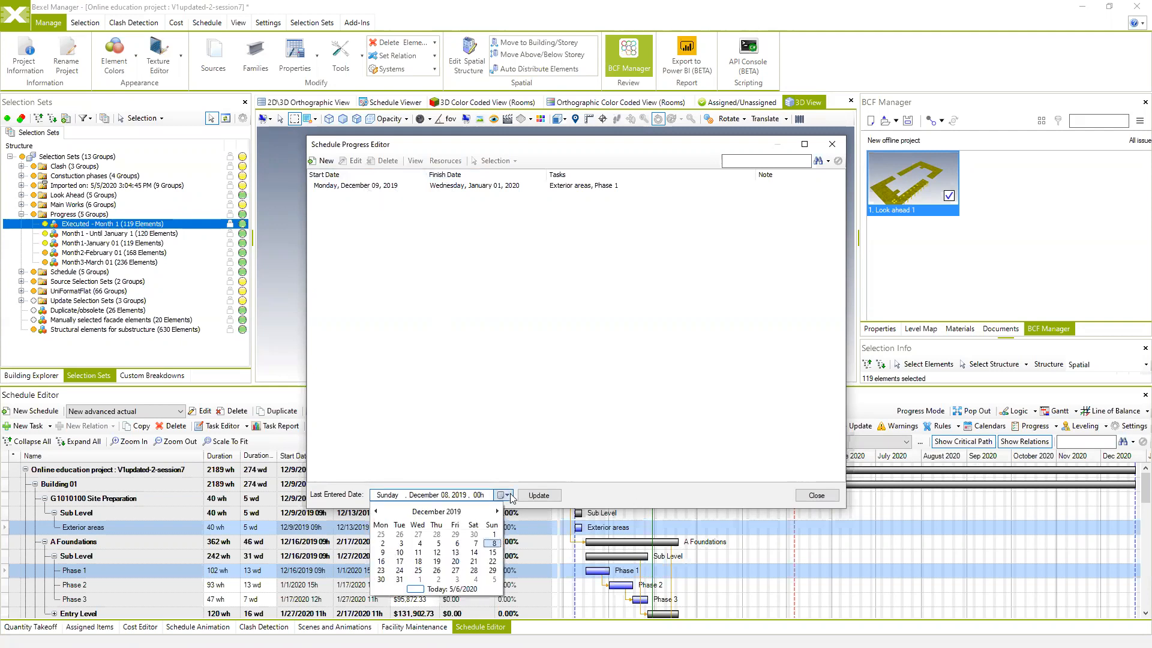
click(420, 580)
click(523, 498)
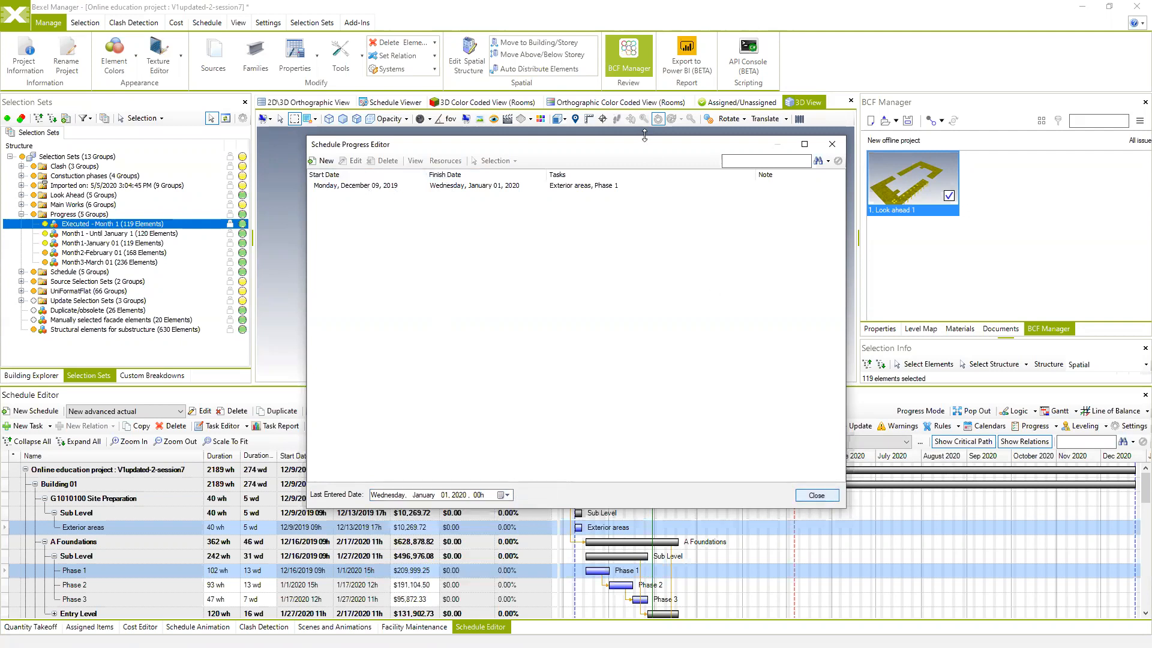
drag(648, 148, 605, 93)
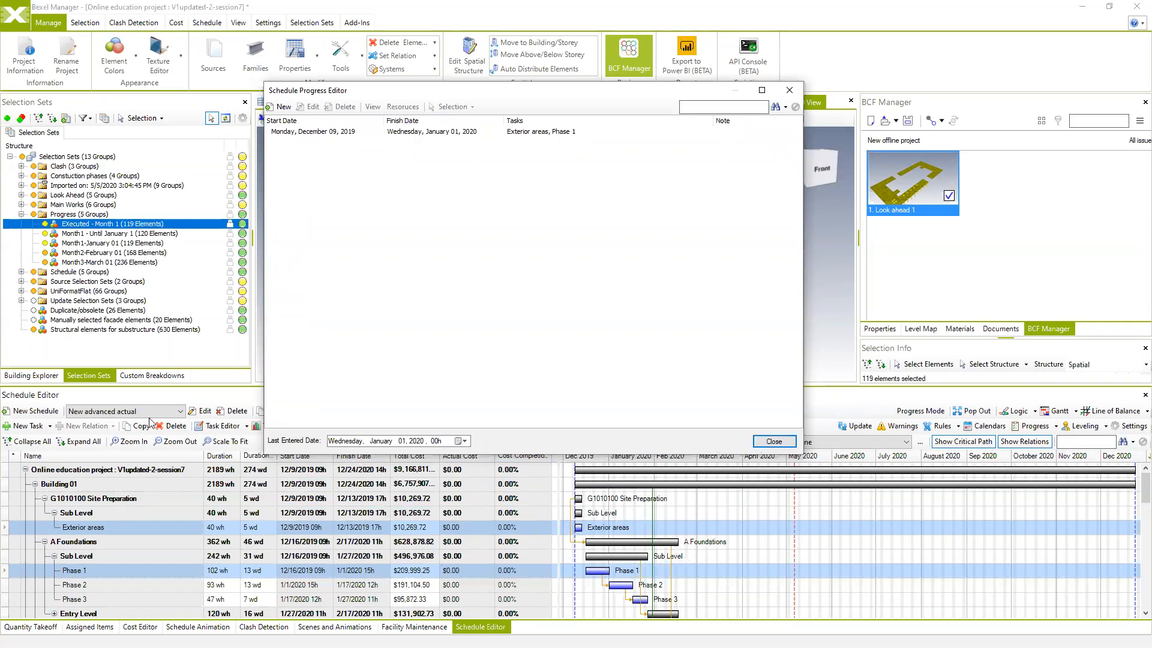
click(774, 441)
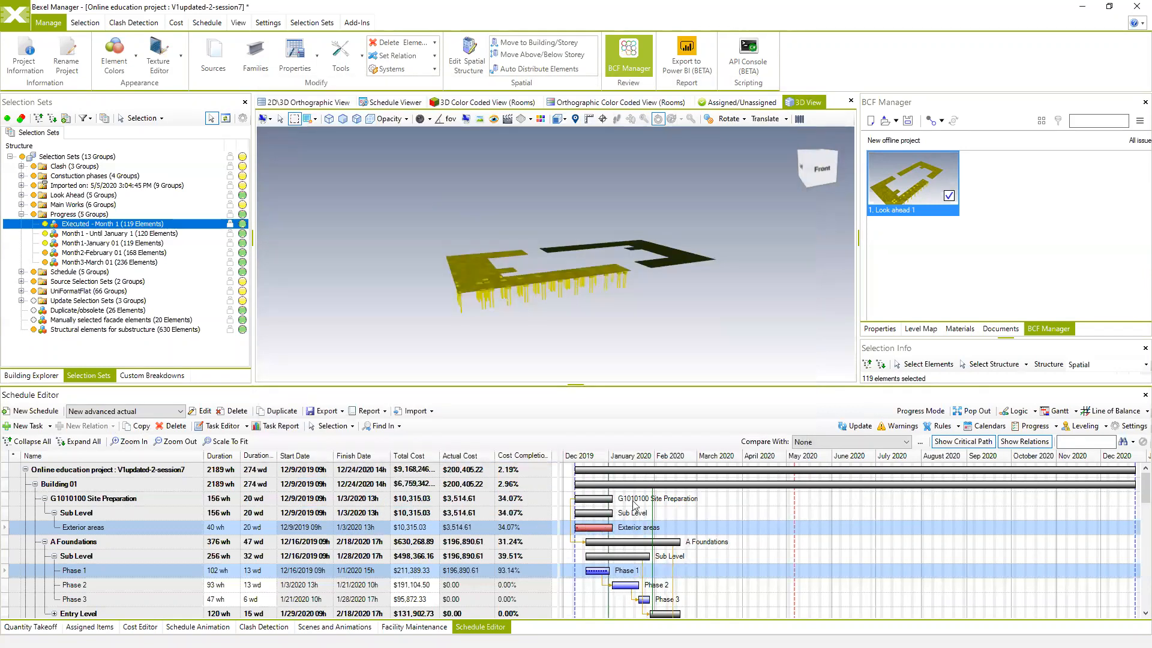
Enlarge the schedule editor into its own window and examine the Exterior areas and Phase 1 progress around January 2020 on the Gantt chart
scroll(592, 545, down, 4)
scroll(592, 545, up, 3)
scroll(591, 545, up, 1)
click(973, 413)
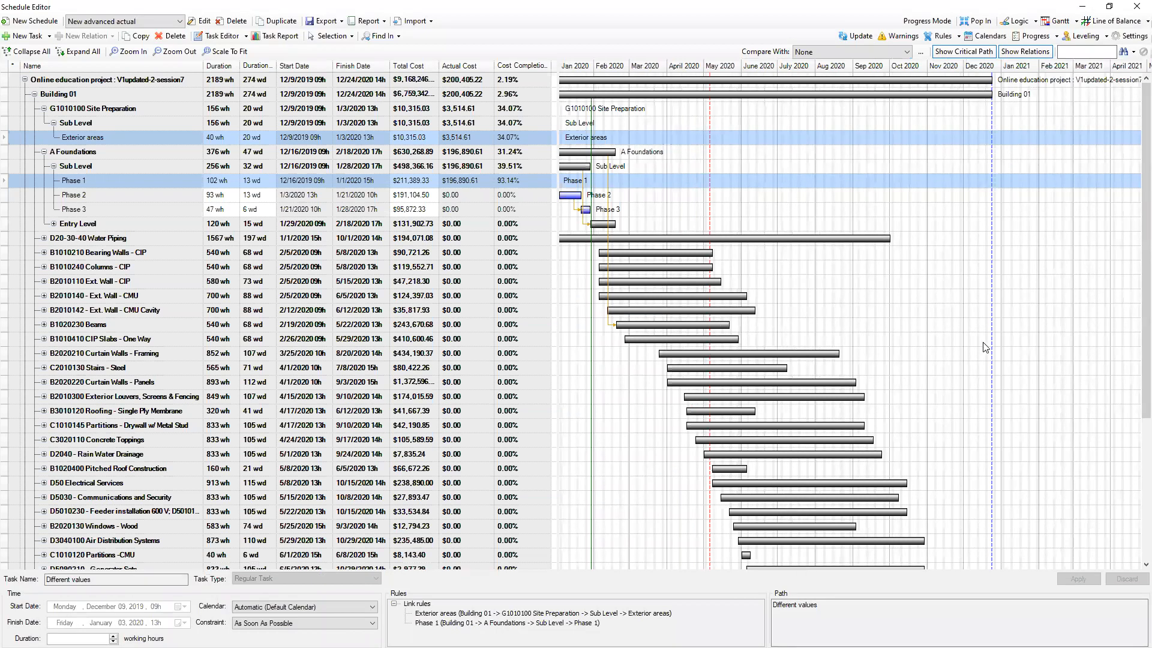
ctrl+scroll(983, 342, down, 3)
ctrl+scroll(744, 102, up, 3)
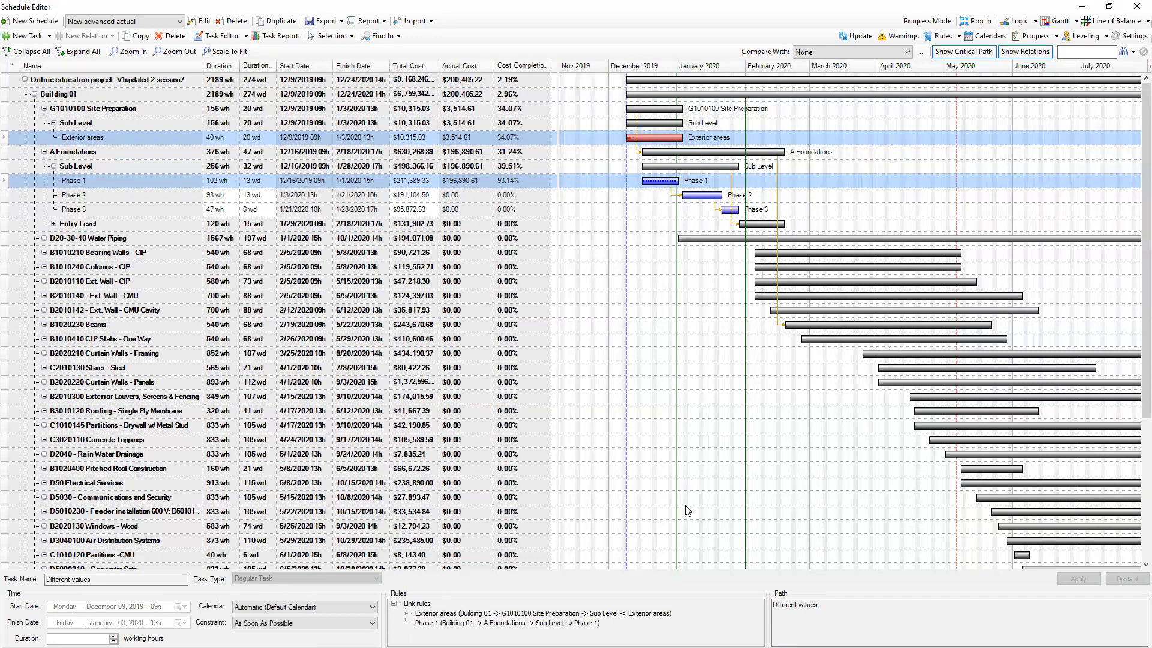
ctrl+scroll(674, 126, up, 3)
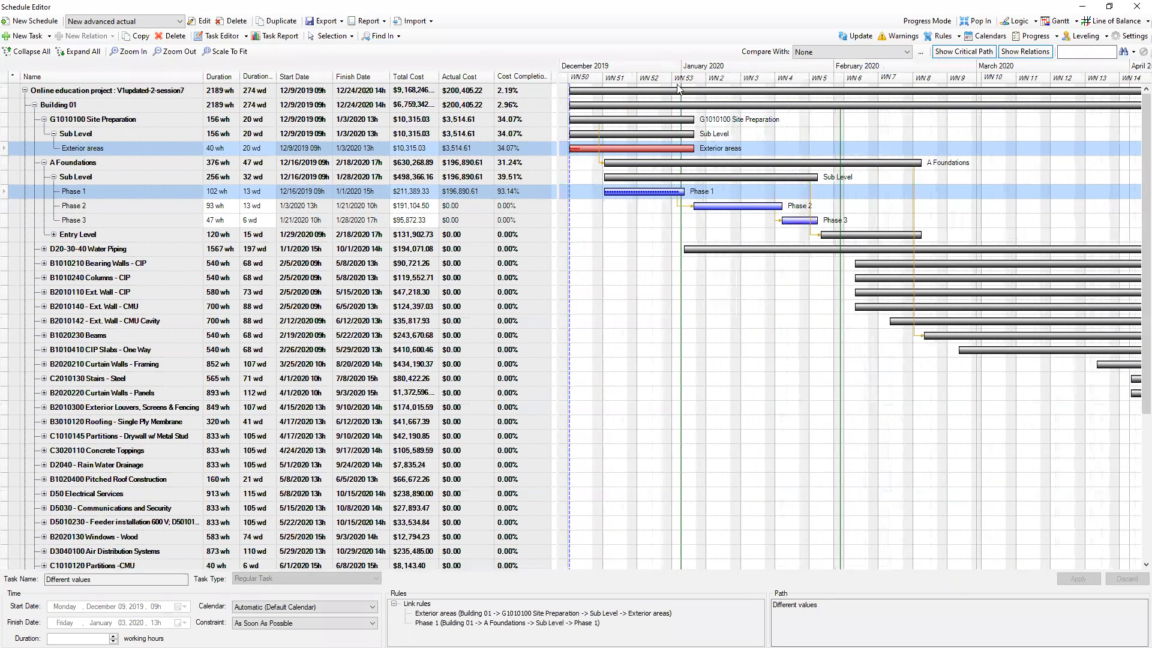
ctrl+scroll(678, 116, down, 2)
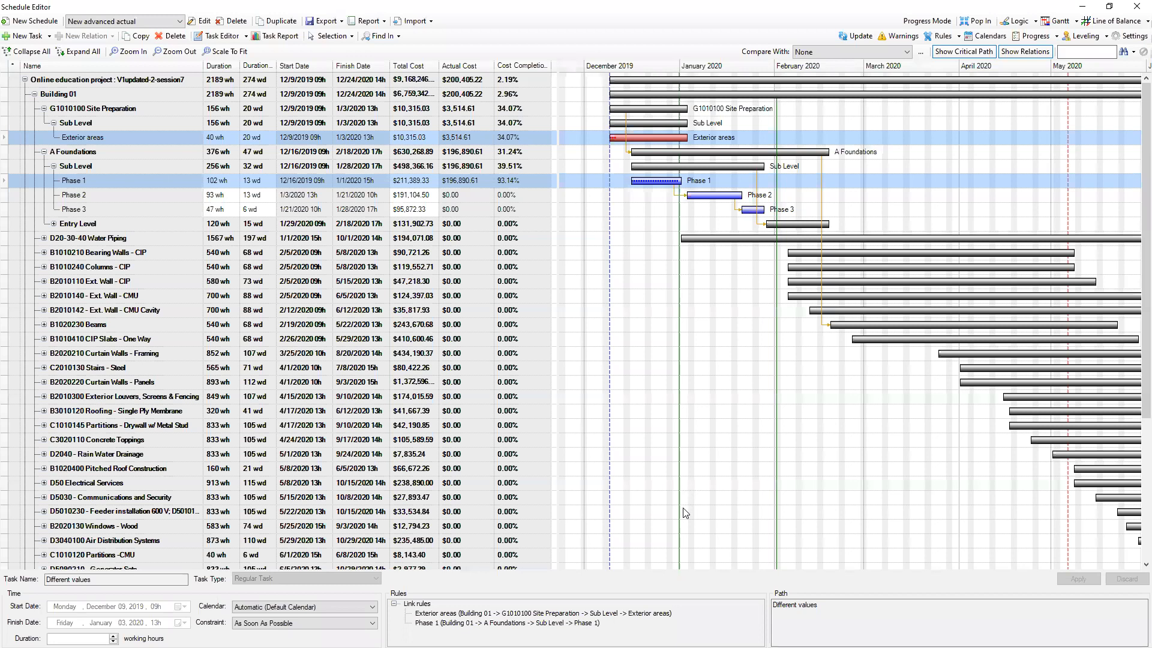
ctrl+scroll(681, 510, up, 4)
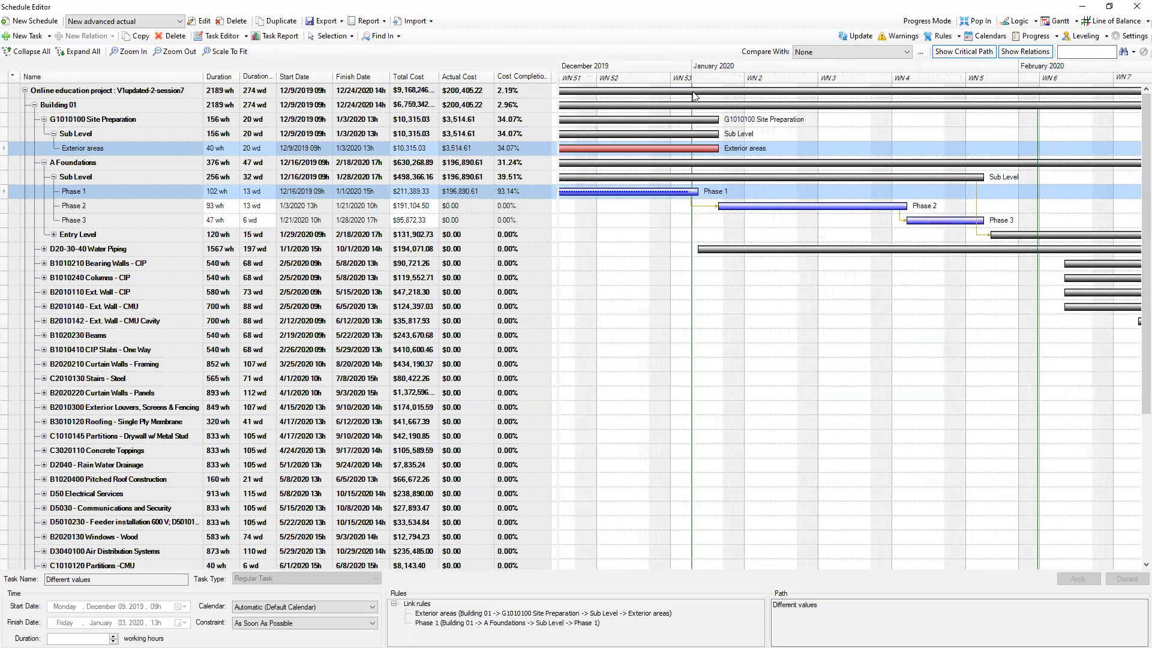
ctrl+scroll(693, 90, down, 2)
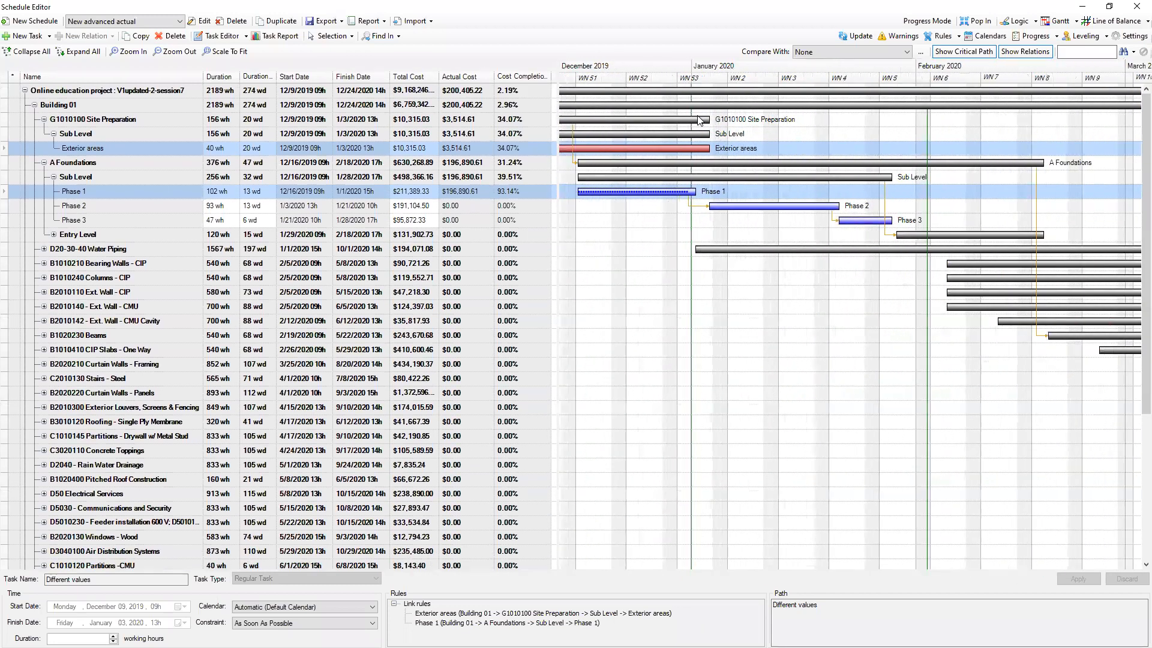
ctrl+scroll(692, 211, down, 3)
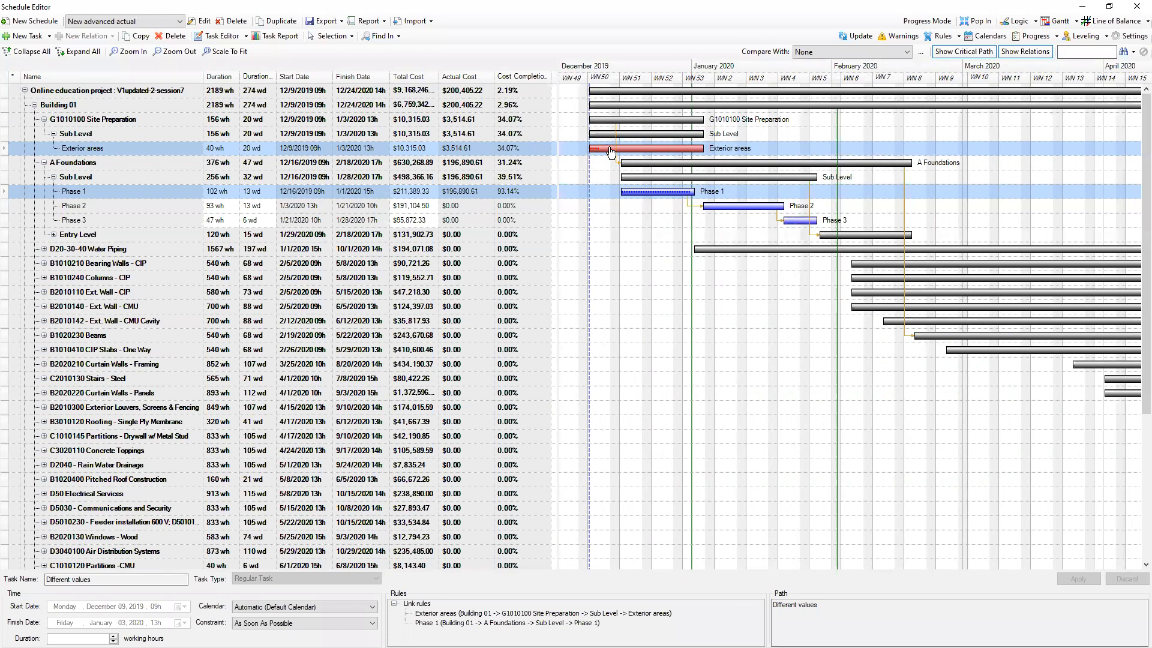
mouse_move(598, 154)
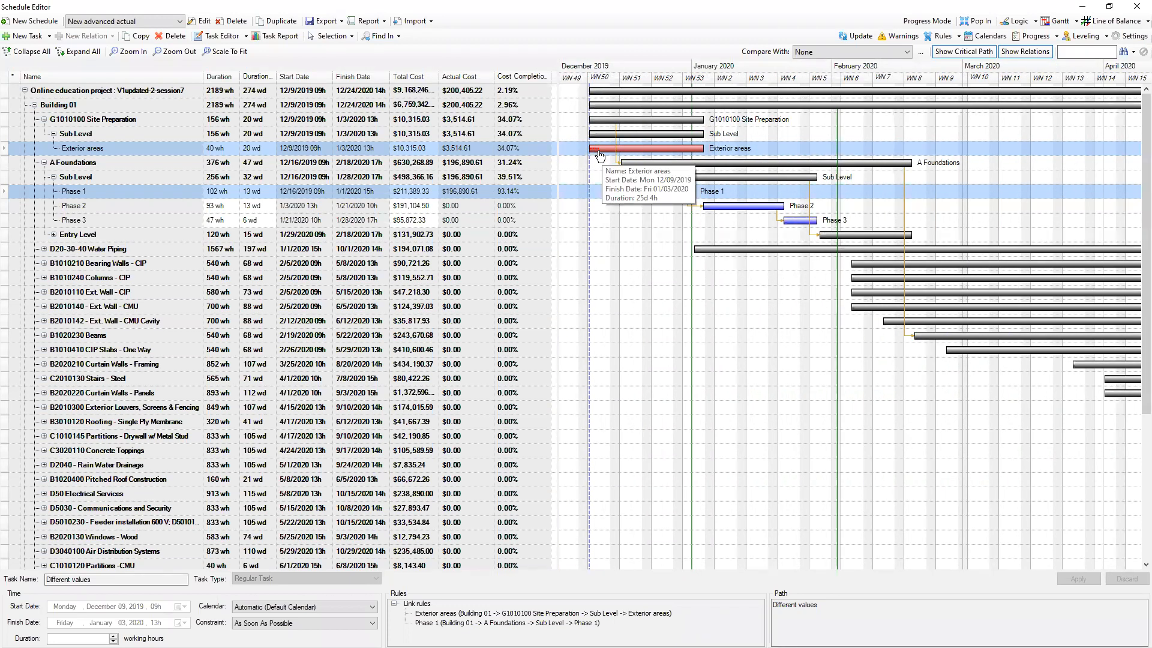
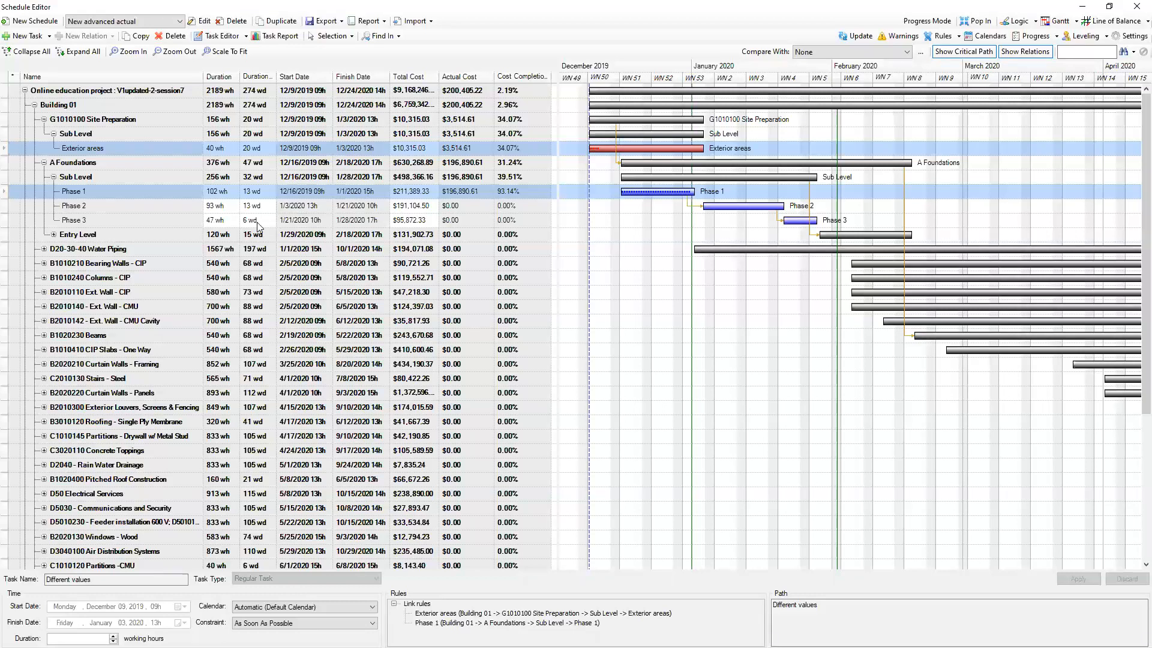
Assign New advanced baseline as the baseline of the New advanced actual schedule and compare the schedule with it on the Gantt chart
click(204, 22)
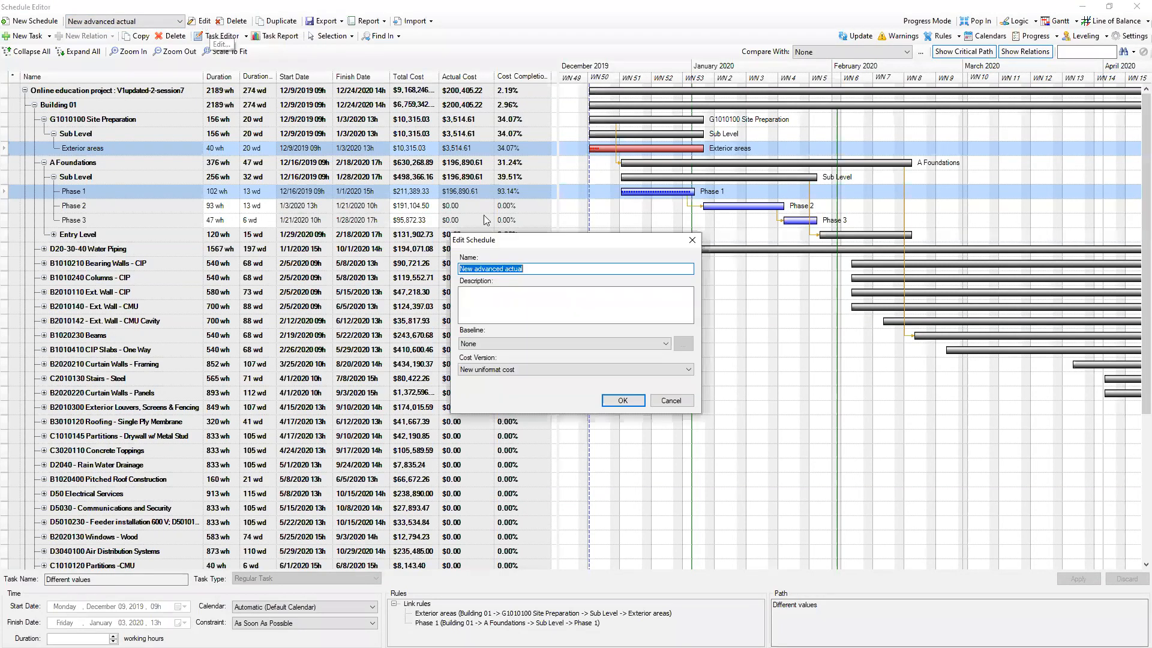
click(667, 343)
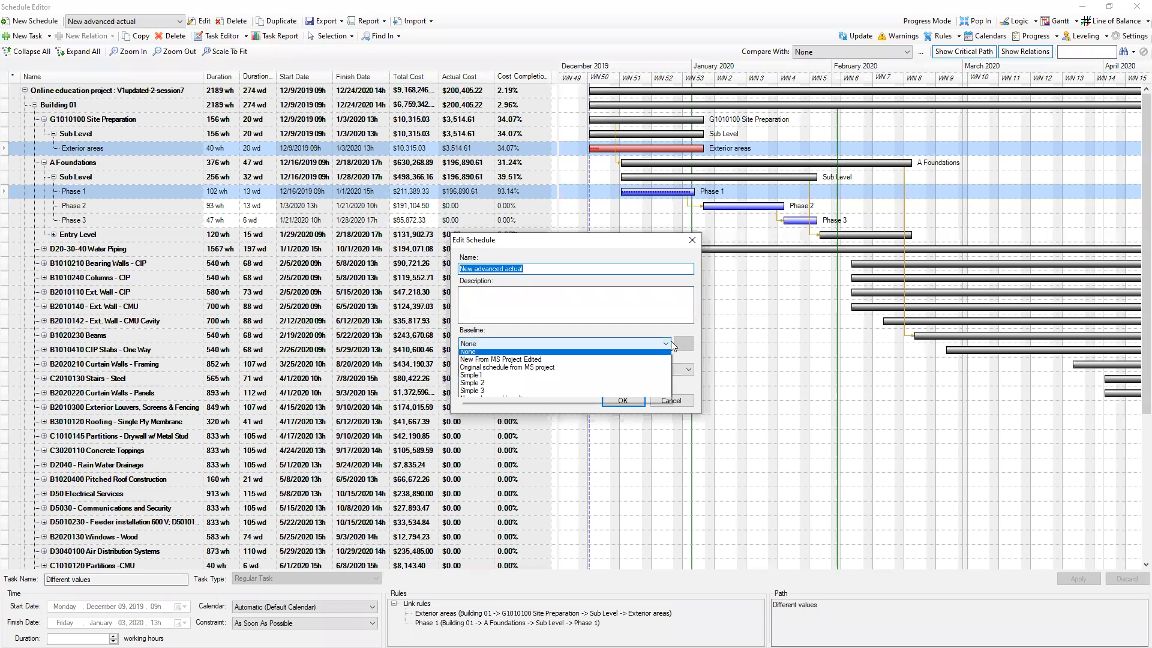
click(508, 401)
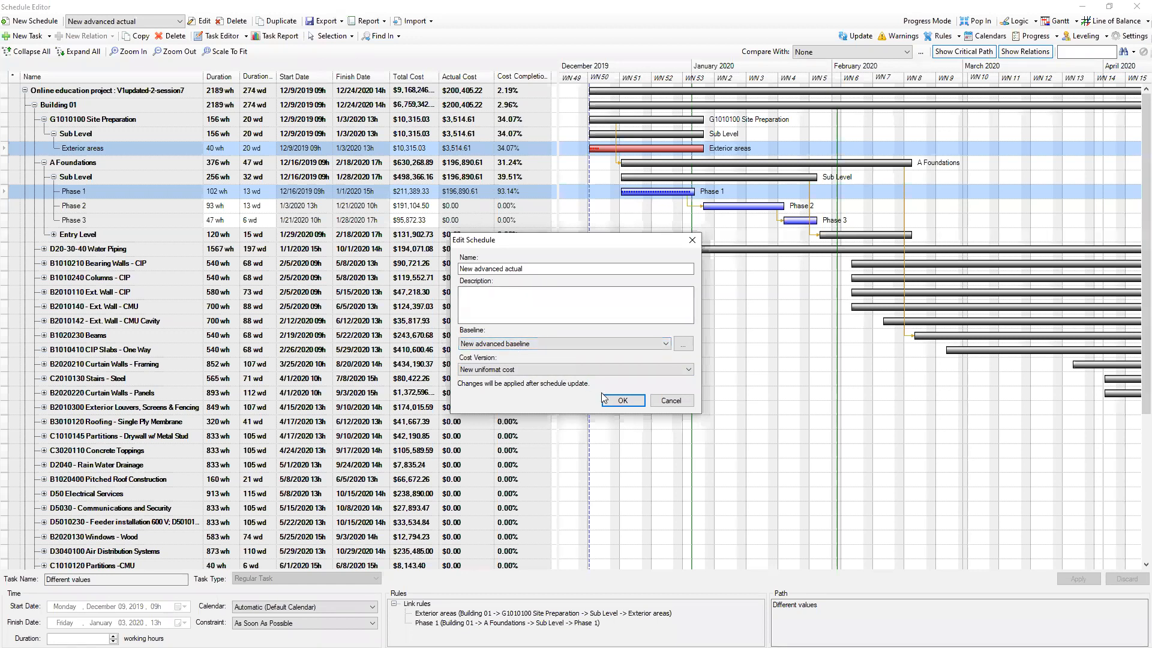
click(623, 400)
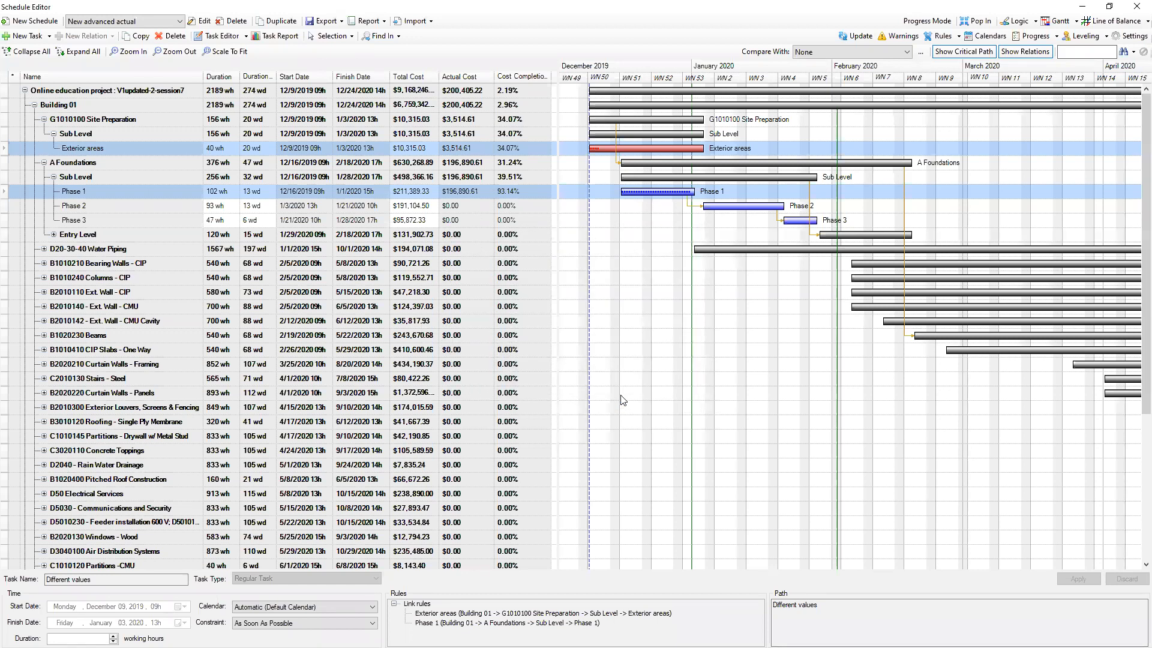
click(906, 52)
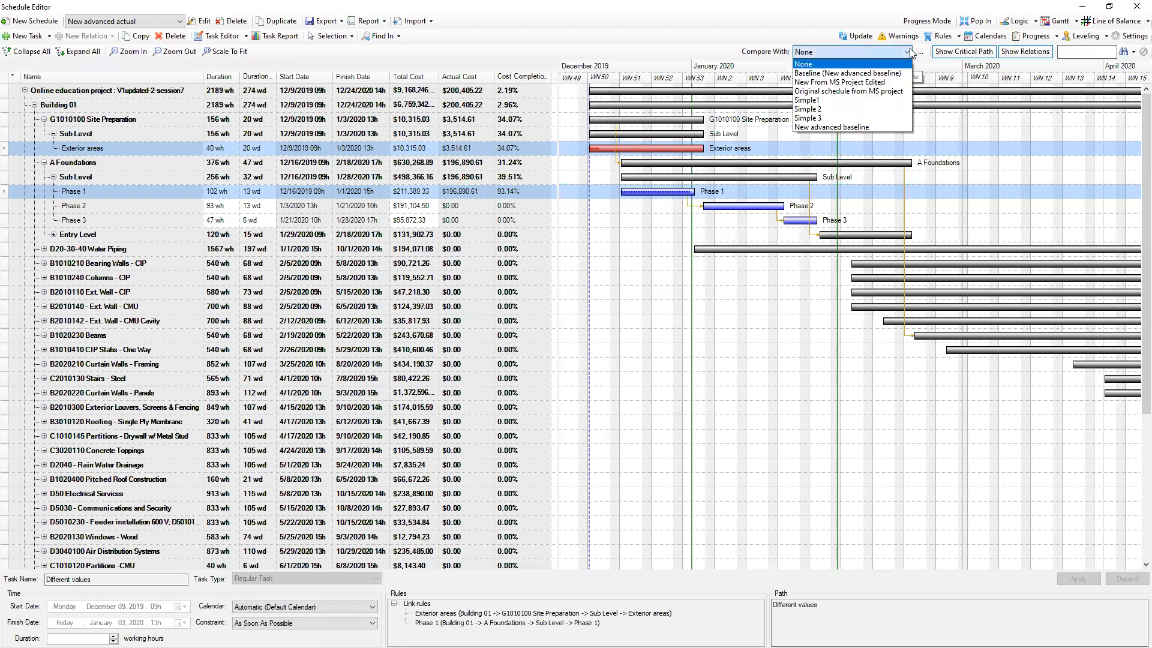
click(836, 127)
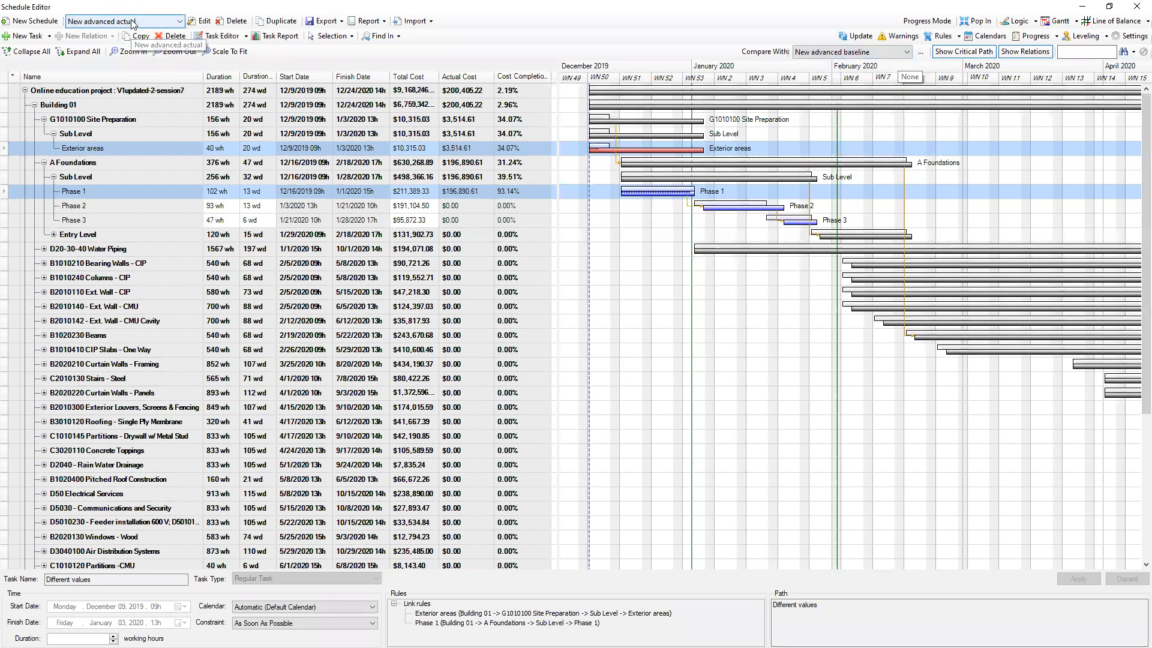
Examine the actual Site Preparation and Foundations bars, including Phases 1 to 3, against their baseline bars on the Gantt chart
ctrl+scroll(682, 141, up, 2)
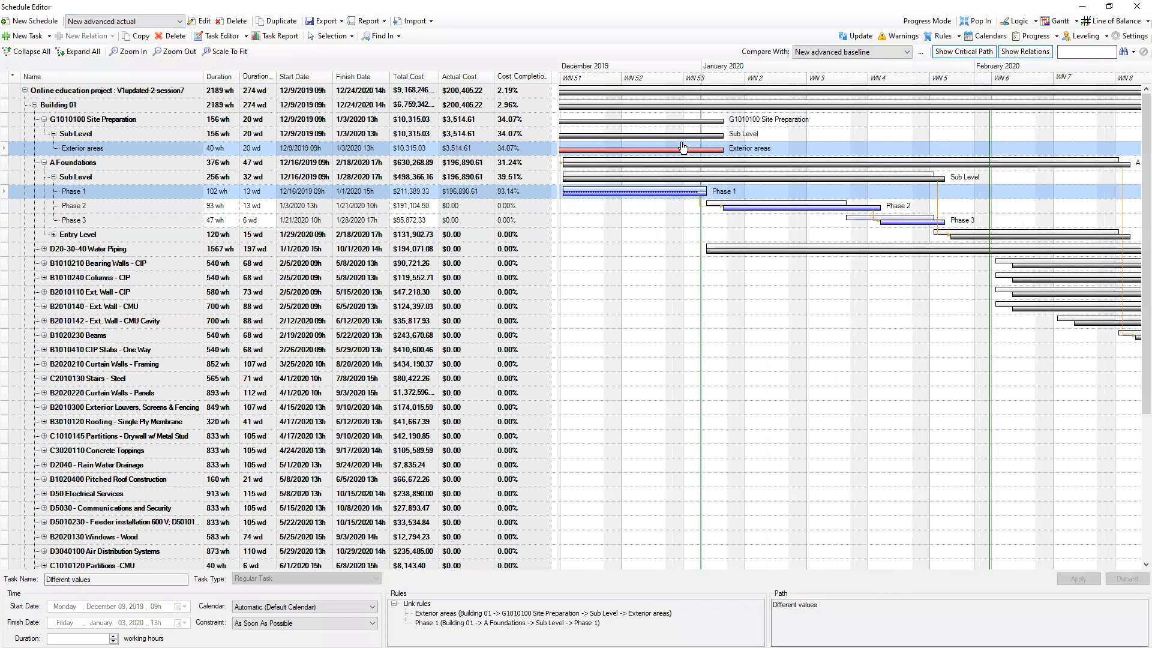
ctrl+scroll(669, 184, down, 3)
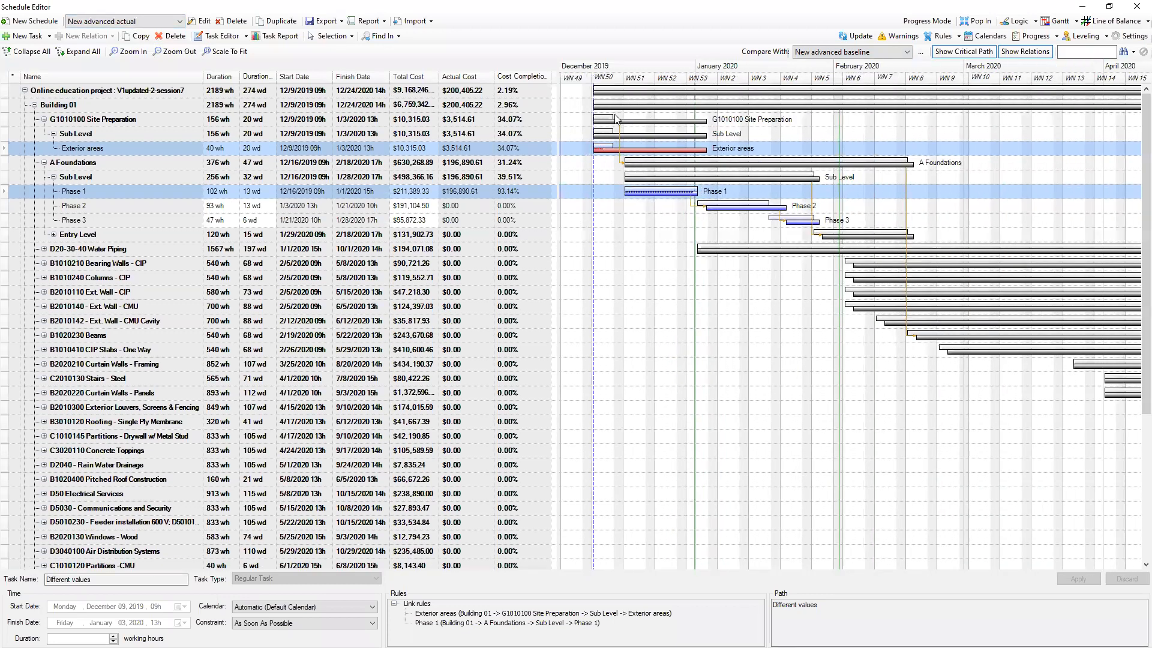
ctrl+scroll(627, 122, down, 1)
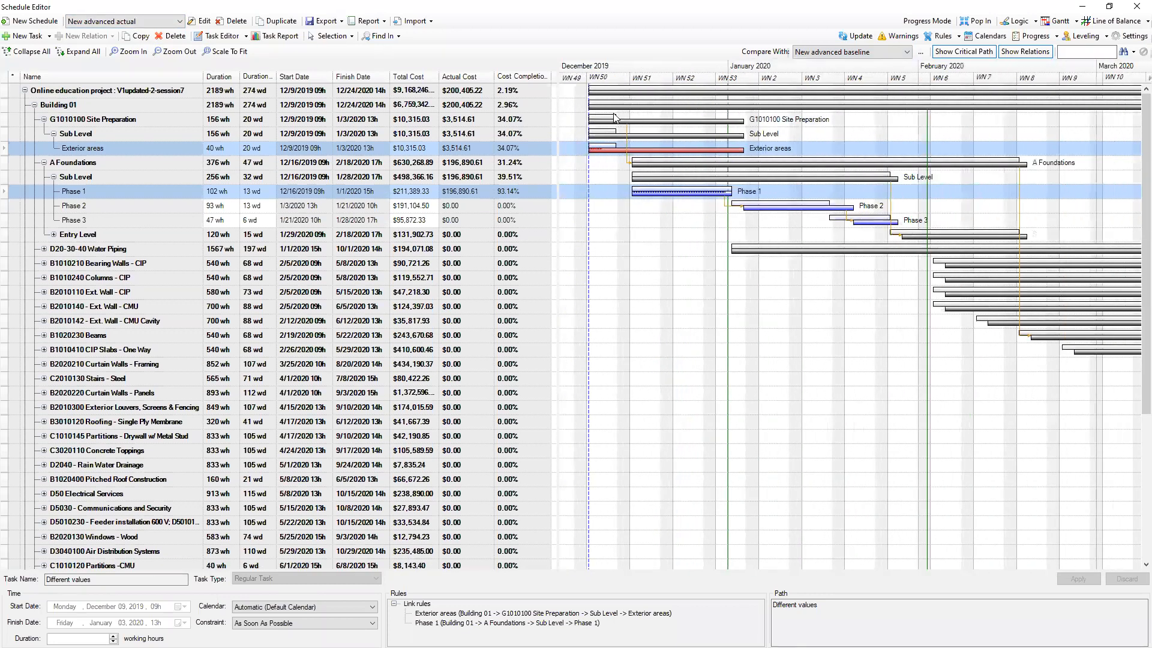
click(604, 122)
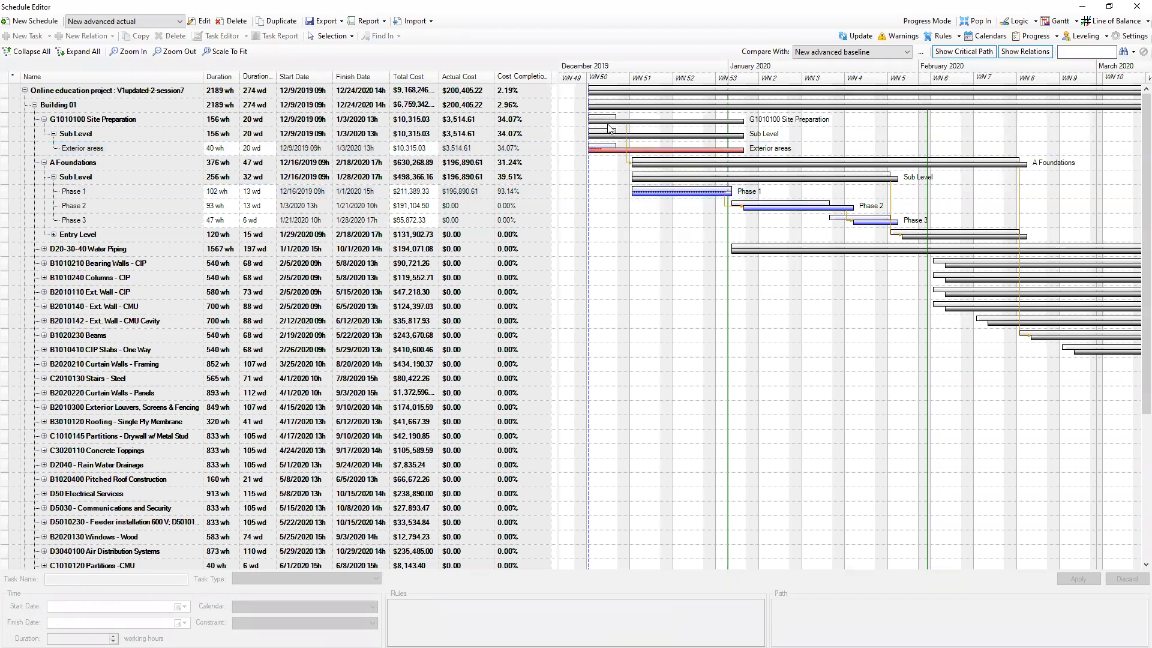
click(609, 134)
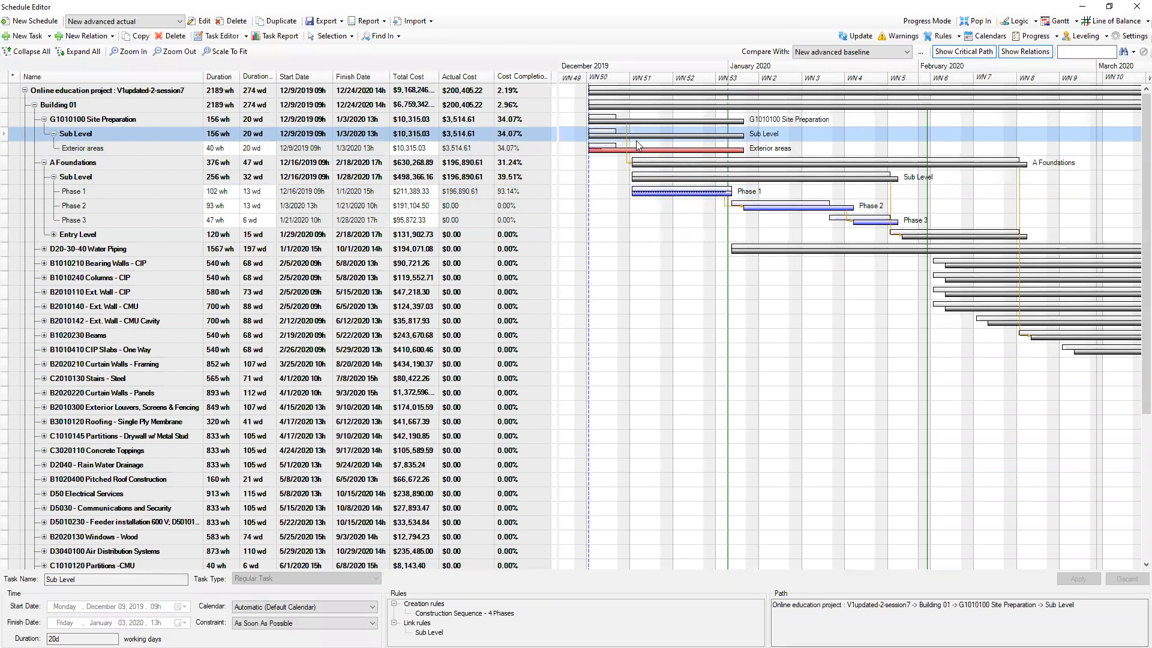
ctrl+scroll(630, 151, down, 2)
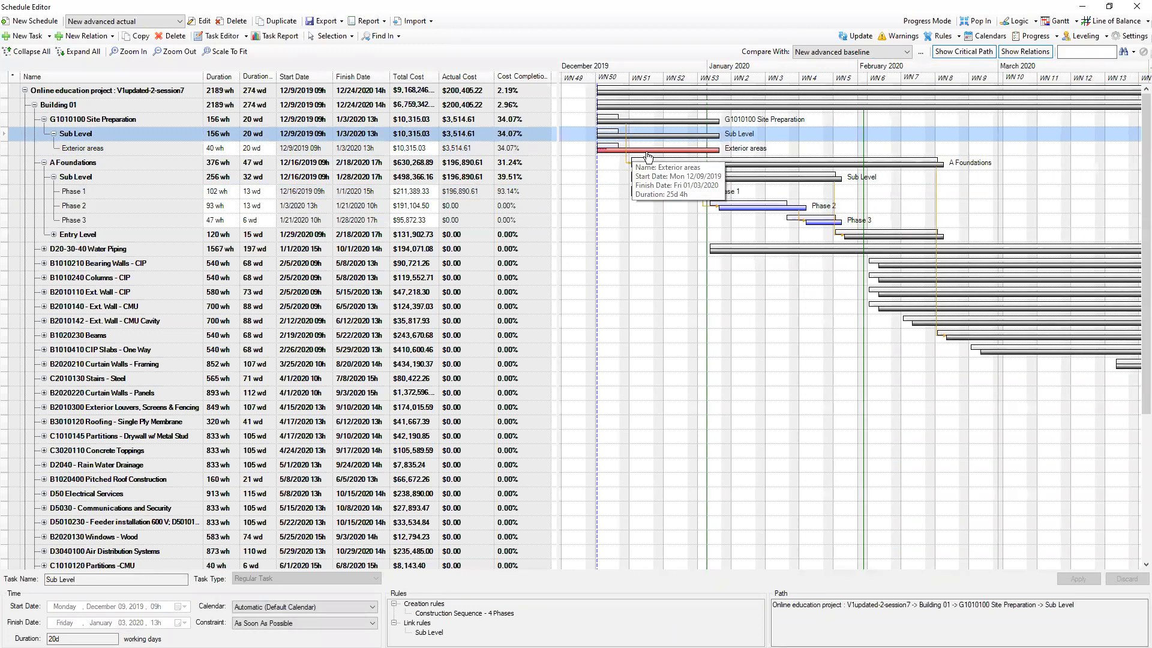
ctrl+scroll(634, 162, up, 2)
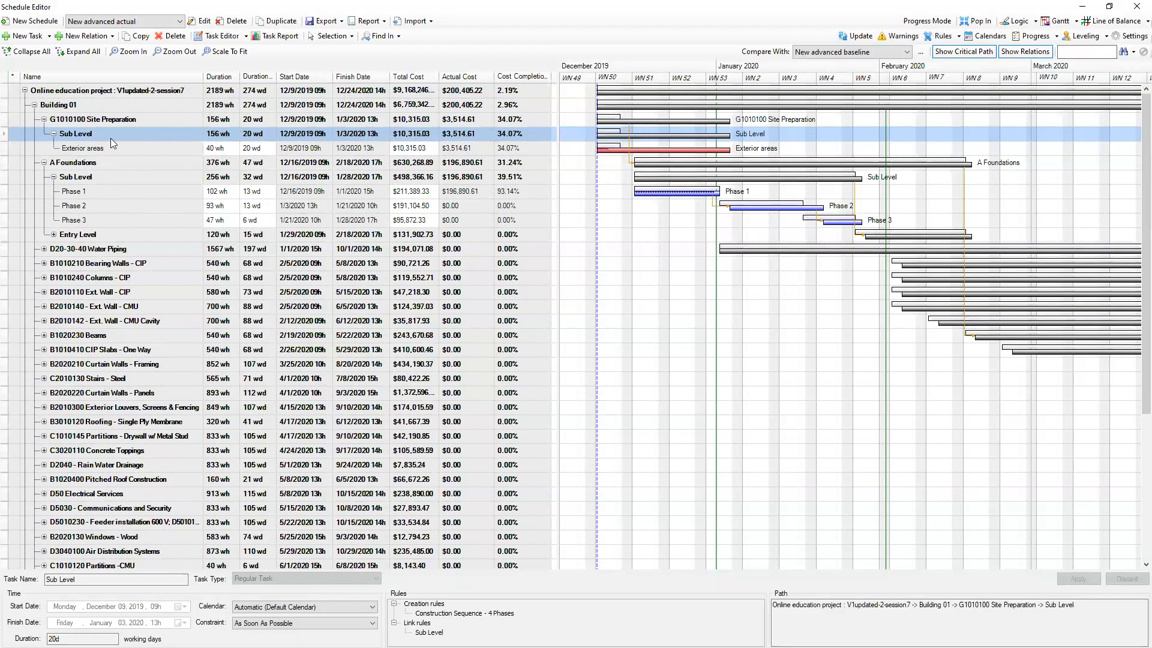
click(122, 191)
click(89, 222)
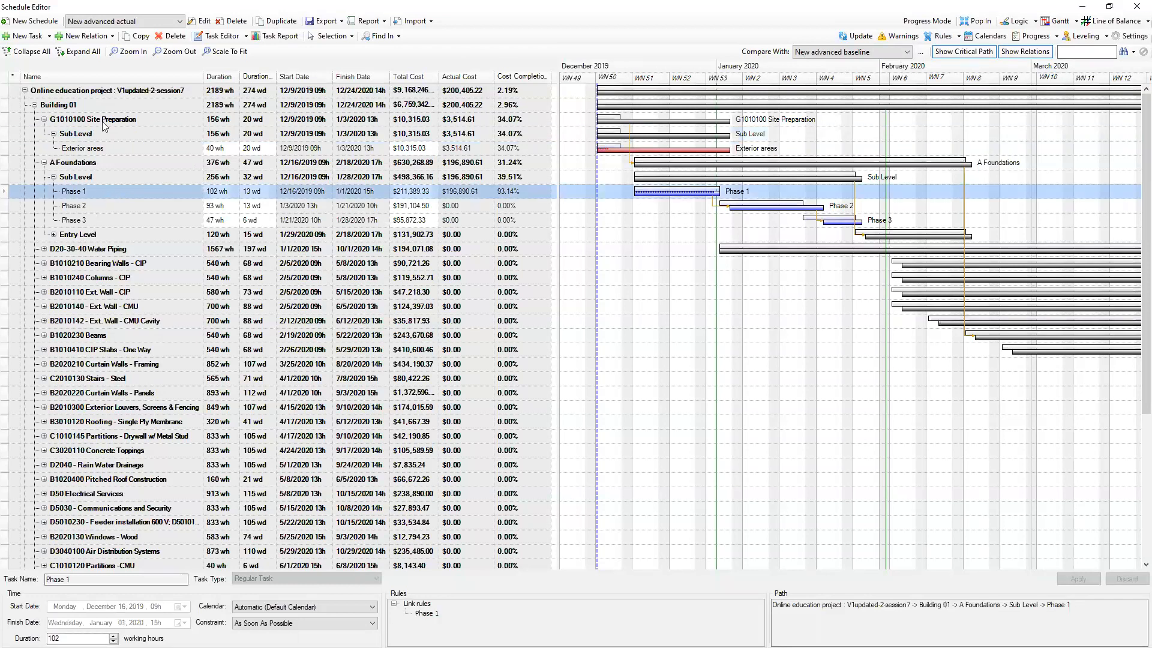
Open a task report for the whole project and review its cumulative and monthly costs against the baseline, including December 2019
click(115, 90)
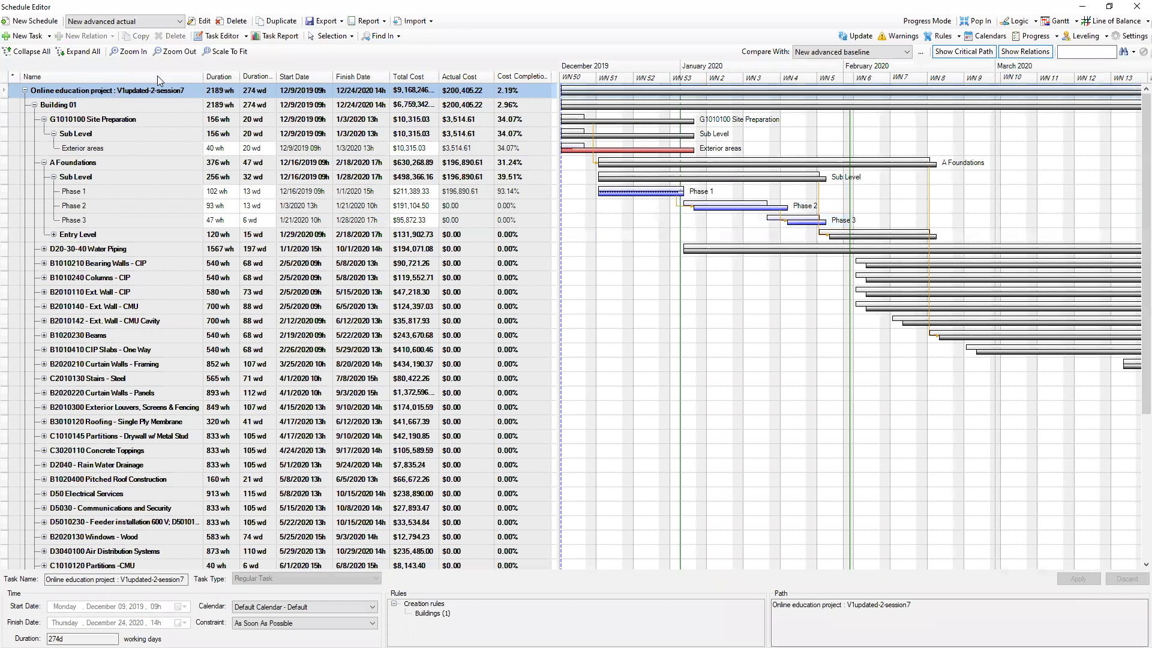
click(273, 38)
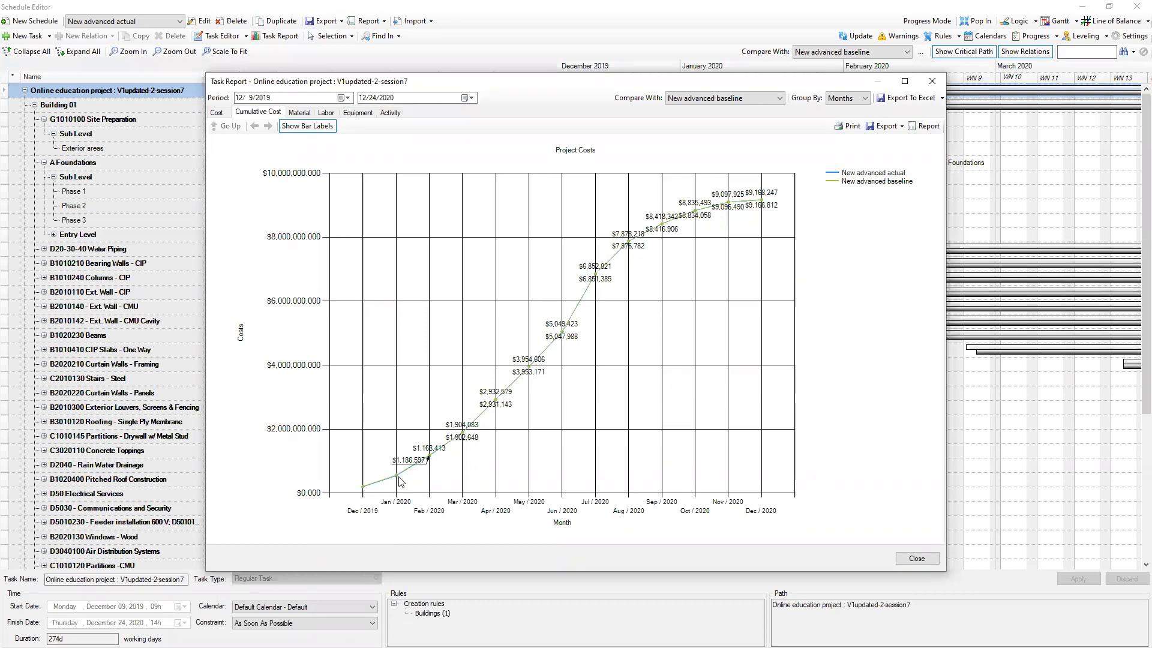
drag(712, 85, 777, 40)
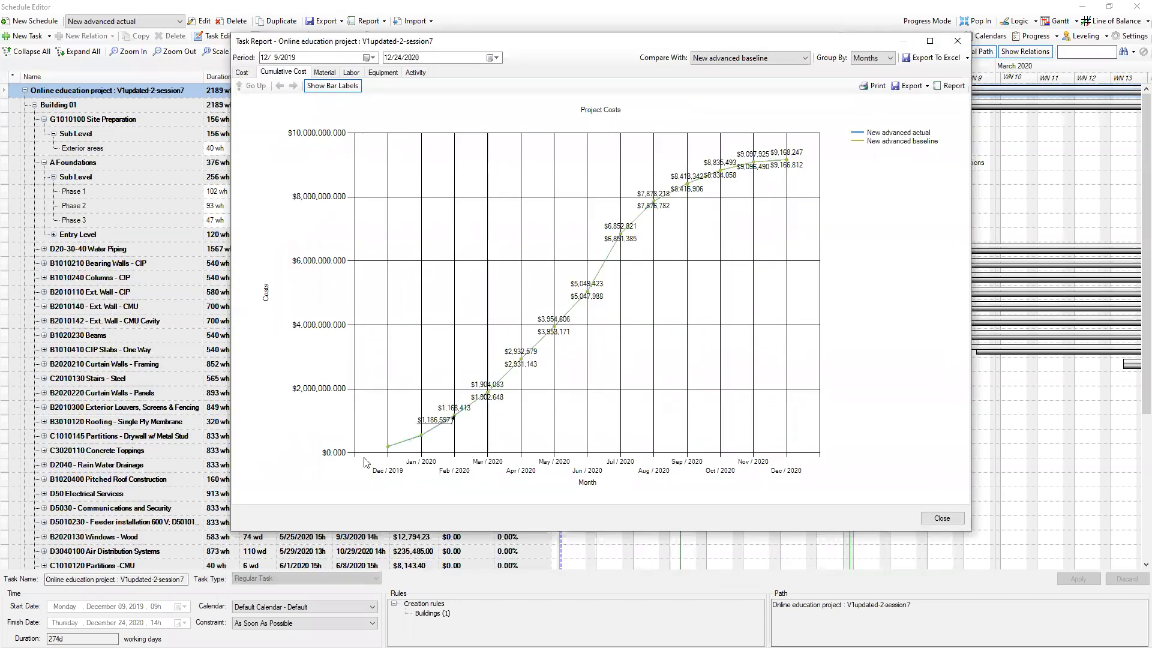
click(241, 73)
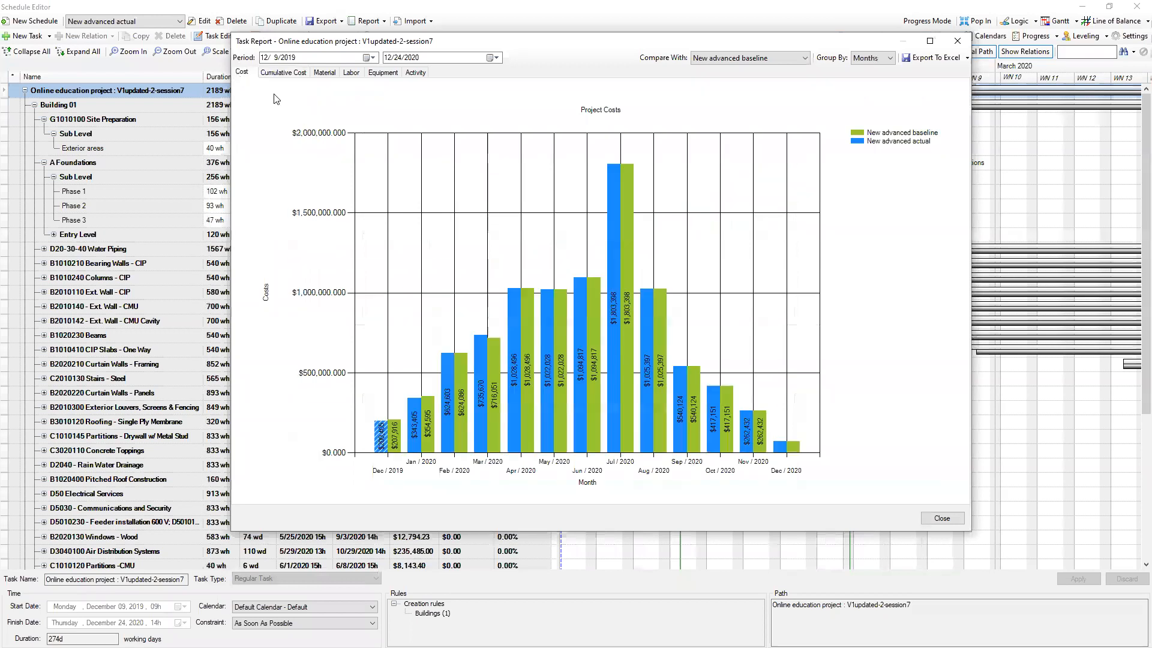
mouse_move(381, 437)
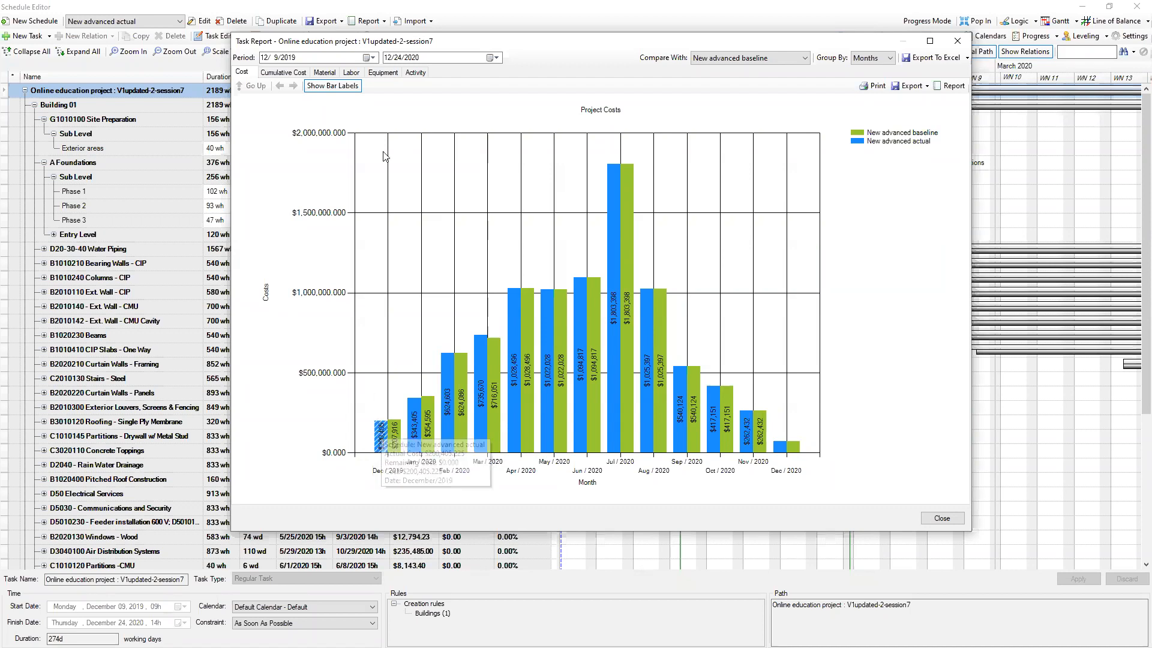
Review the average labor per day against the baseline, break December 2019 down by day, and close the report
click(351, 73)
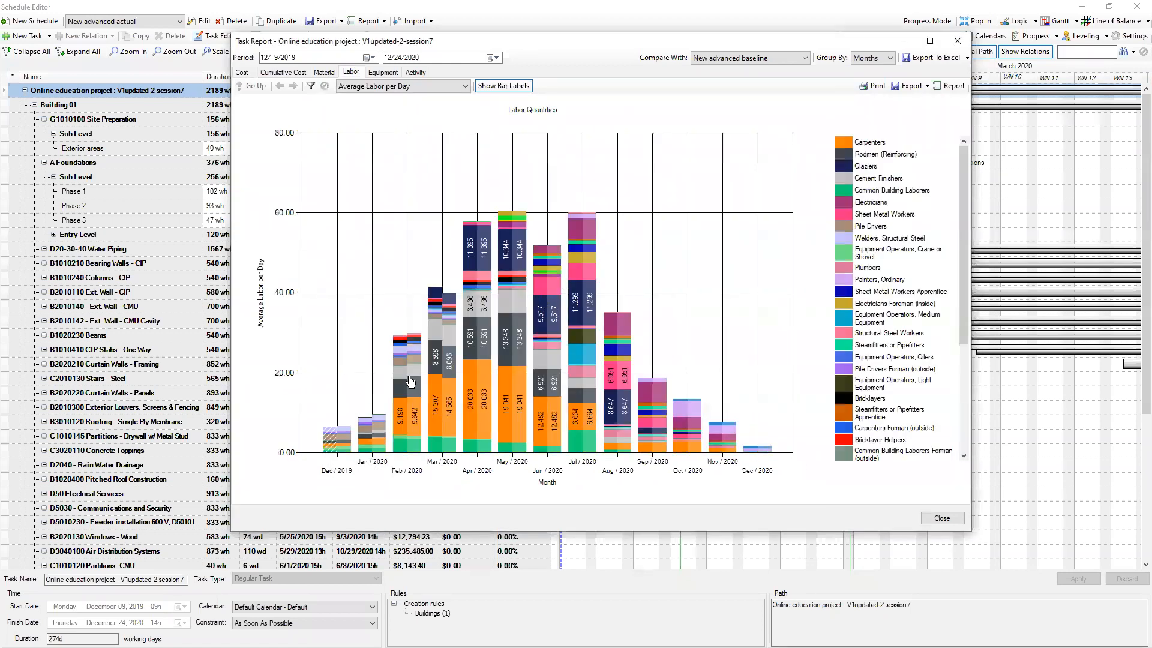
click(327, 444)
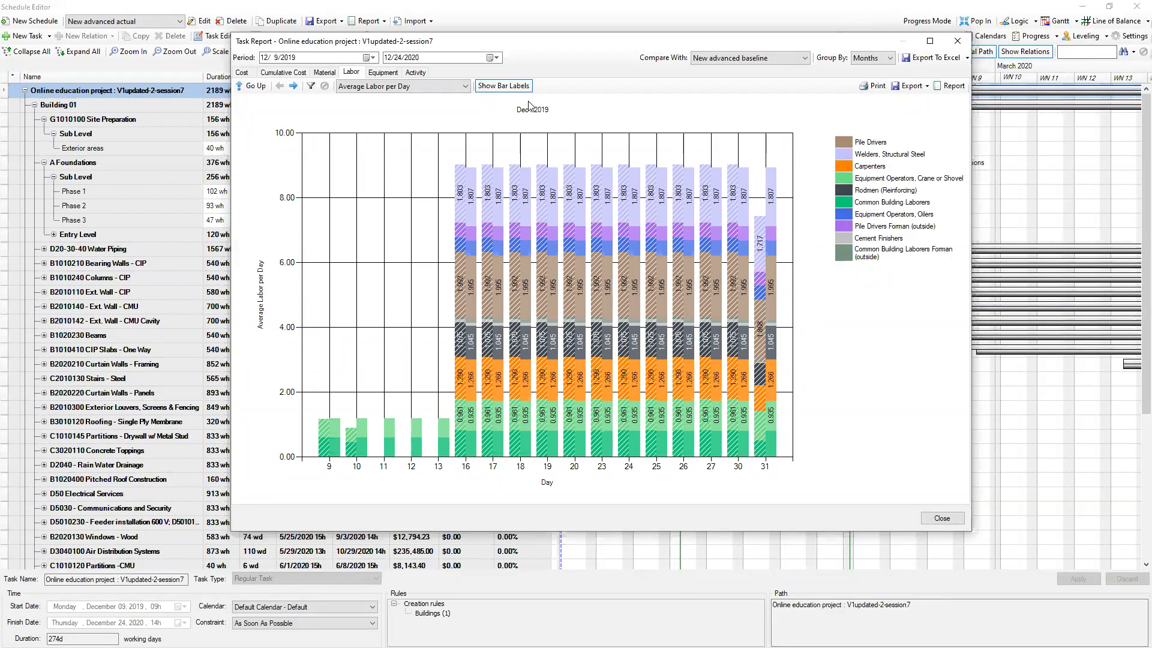
click(958, 41)
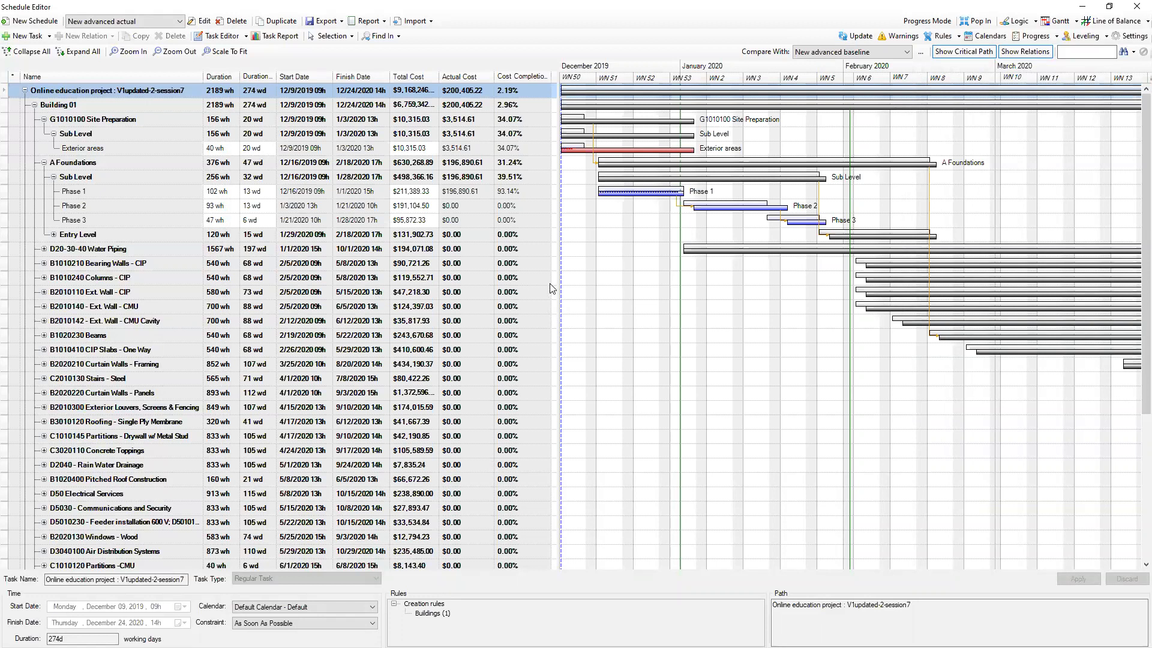
Minimize the education project with its schedule editor and maximize the Bexel Sample Project window
drag(557, 144, 885, 140)
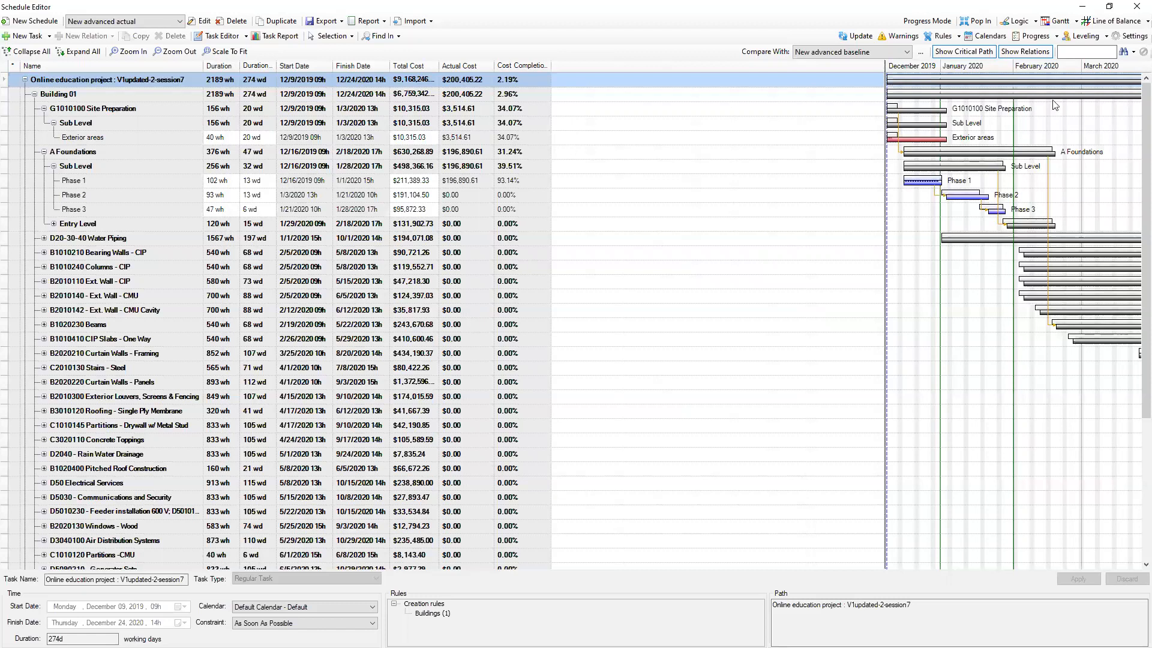
click(1109, 7)
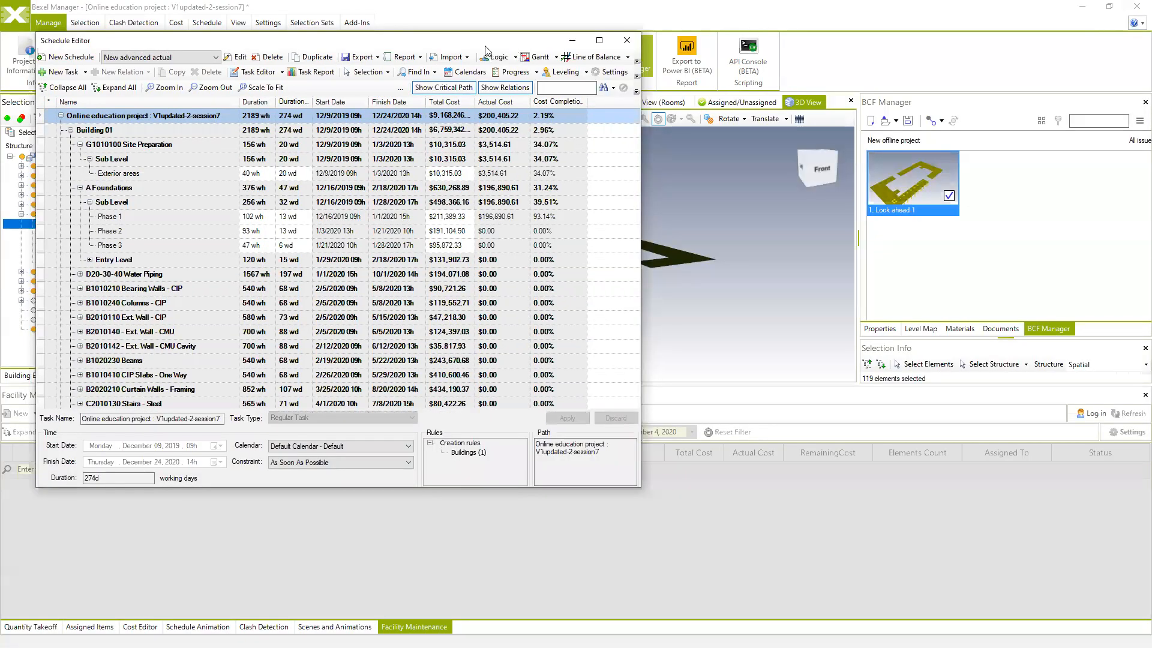
click(572, 40)
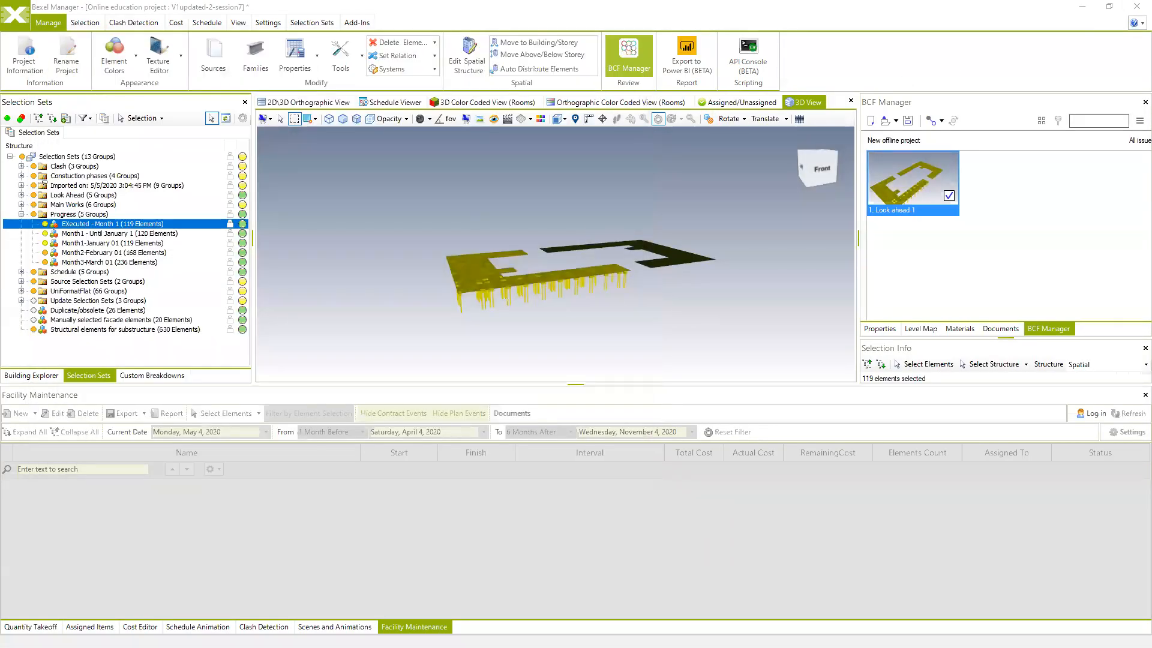
click(1082, 7)
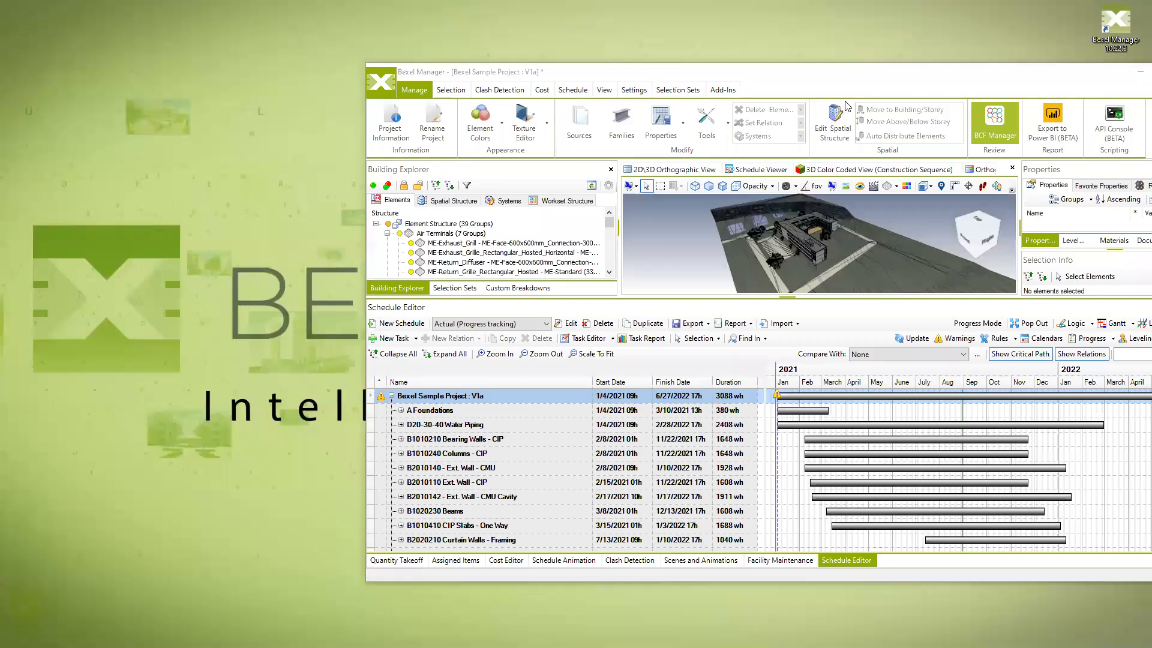
double_click(682, 76)
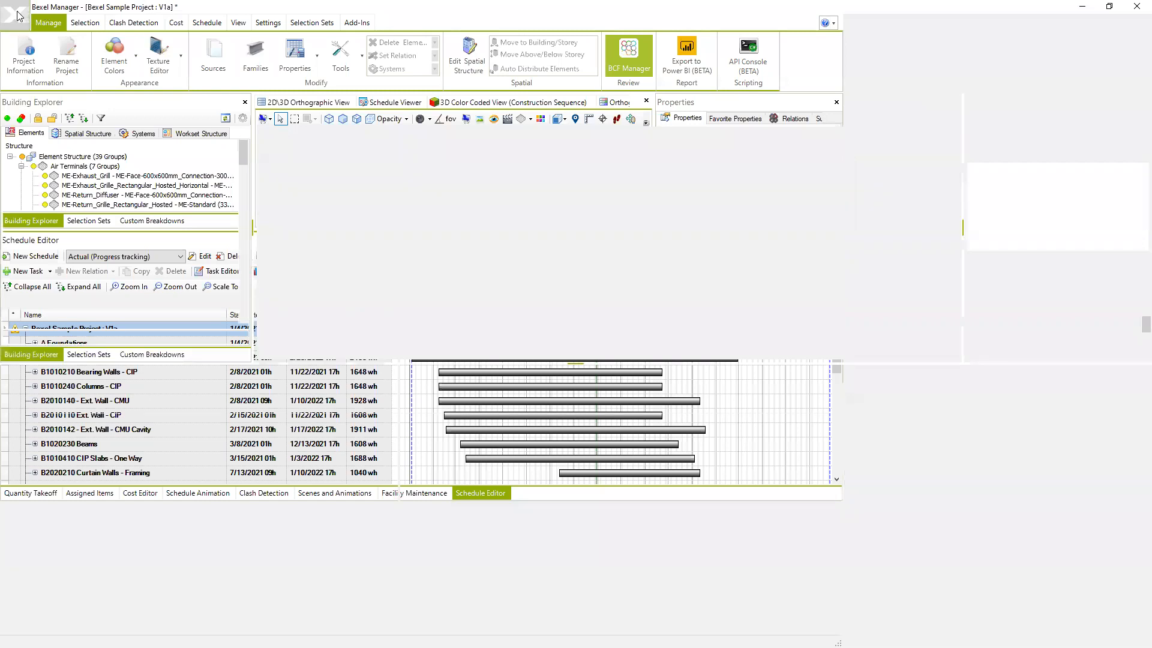
Inspect the sample project's file path in the Add New Project dialog and leave without adding the project
click(19, 16)
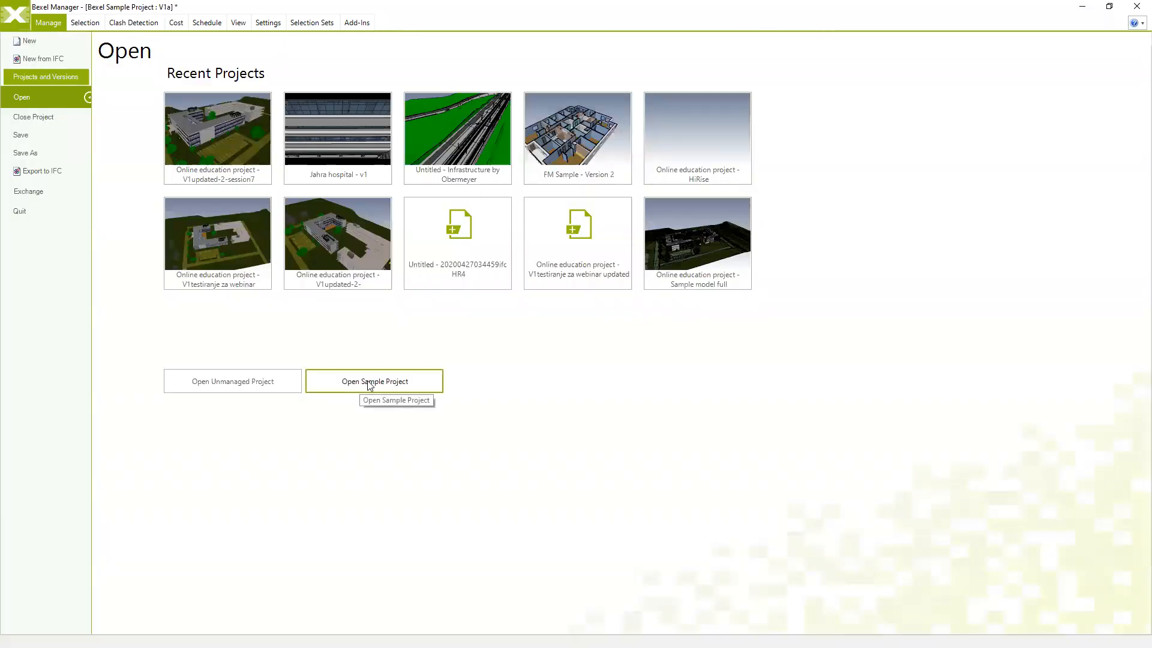
click(395, 378)
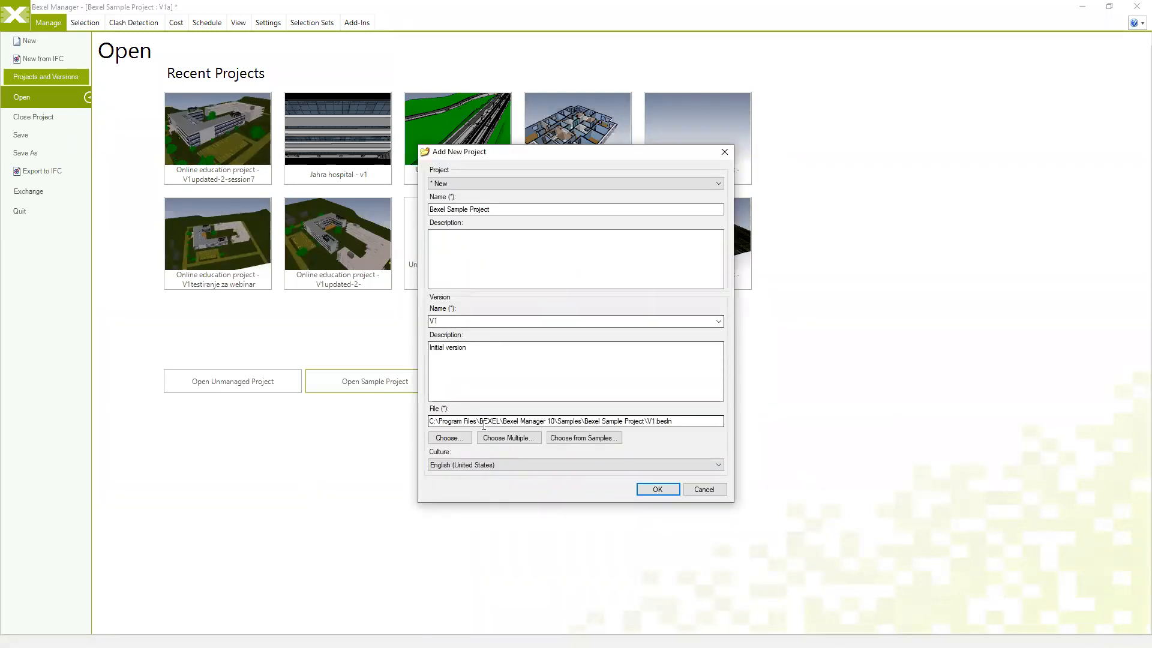
drag(484, 421, 703, 469)
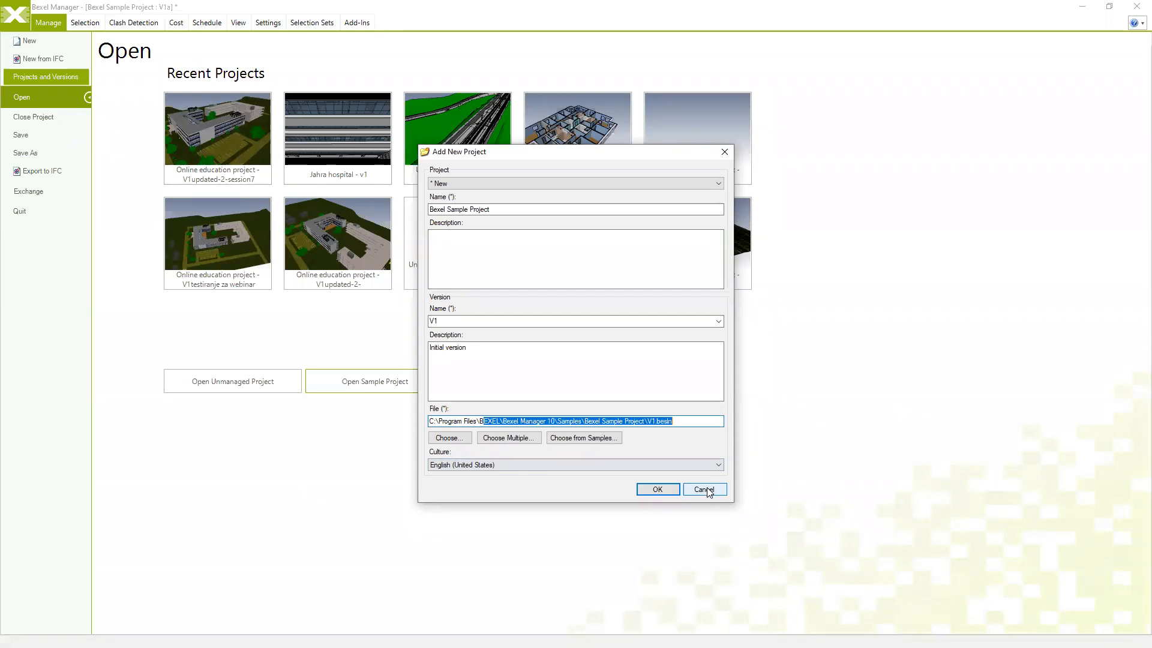
click(706, 490)
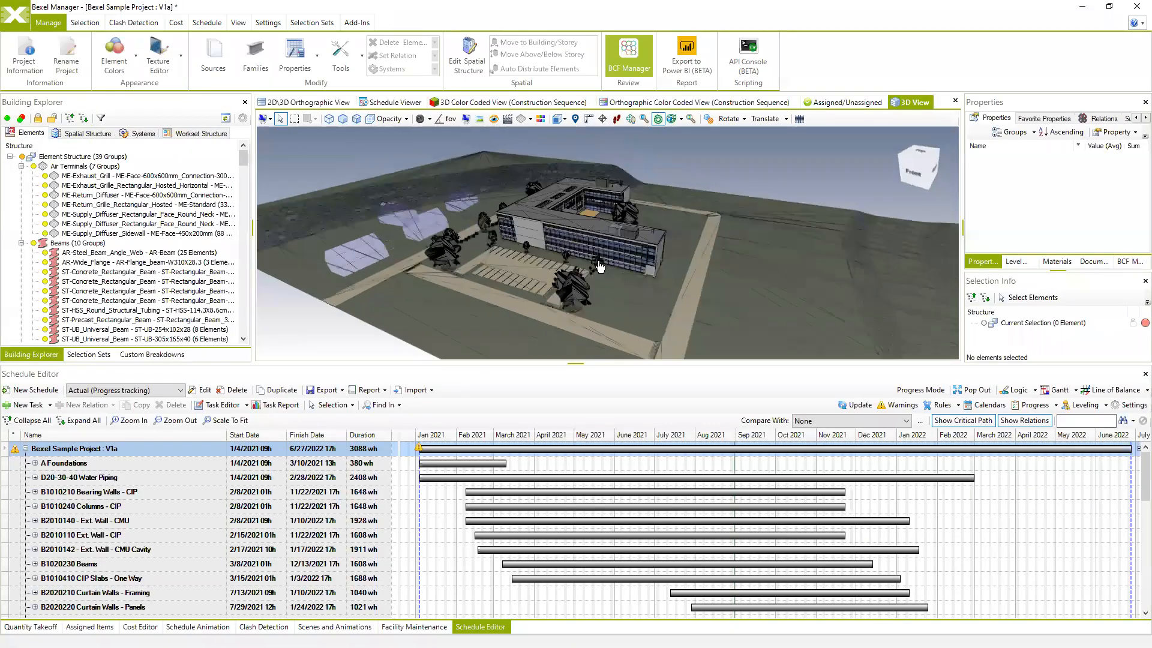
Enlarge the 3D view above the schedule editor and orbit the office building model for a closer look
drag(610, 450, 611, 451)
middle_drag(624, 331, 586, 347)
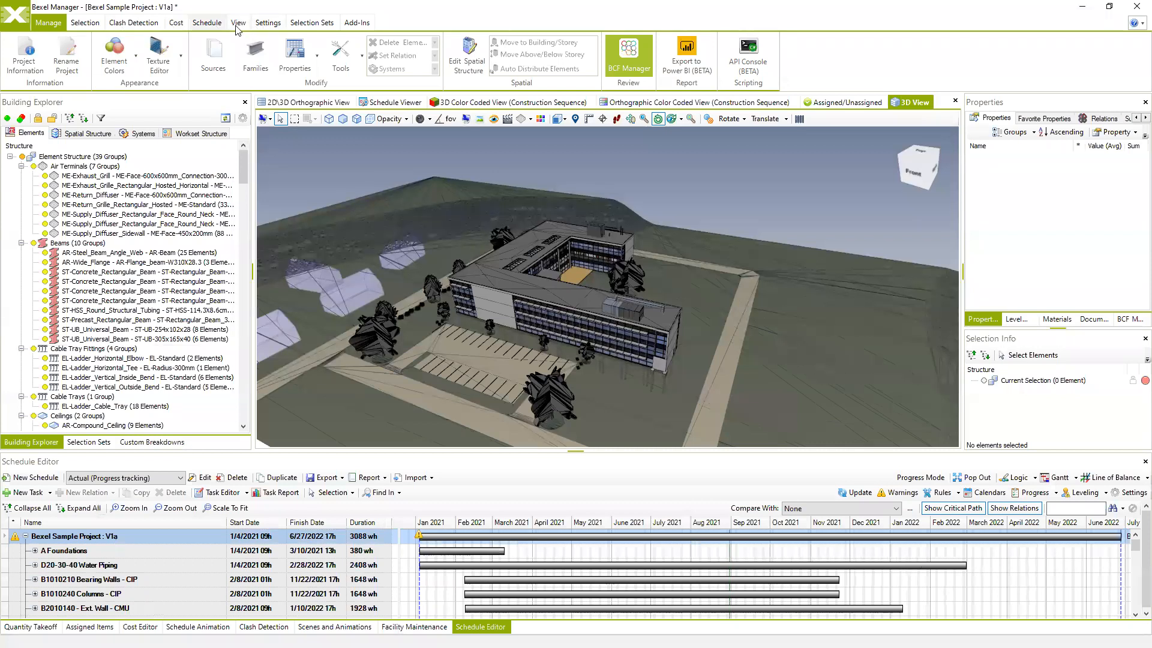
Examine the items and relations of the Office Building LOB Methodology in the Methodology Editor and close the editor
click(207, 22)
click(69, 51)
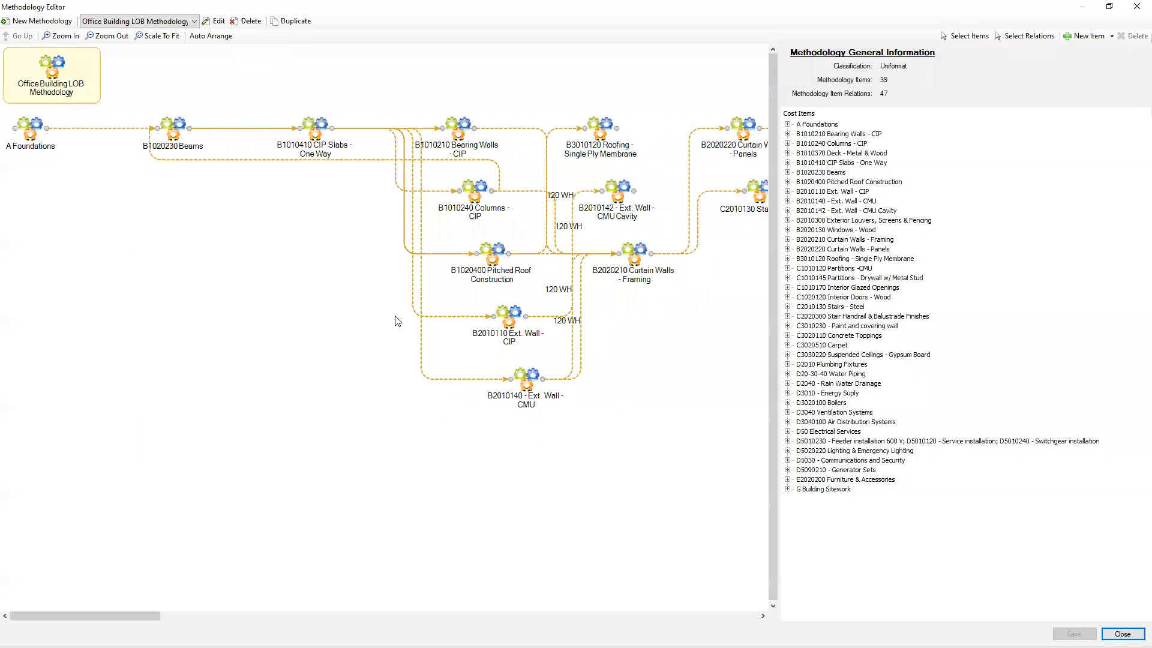
scroll(395, 317, down, 1)
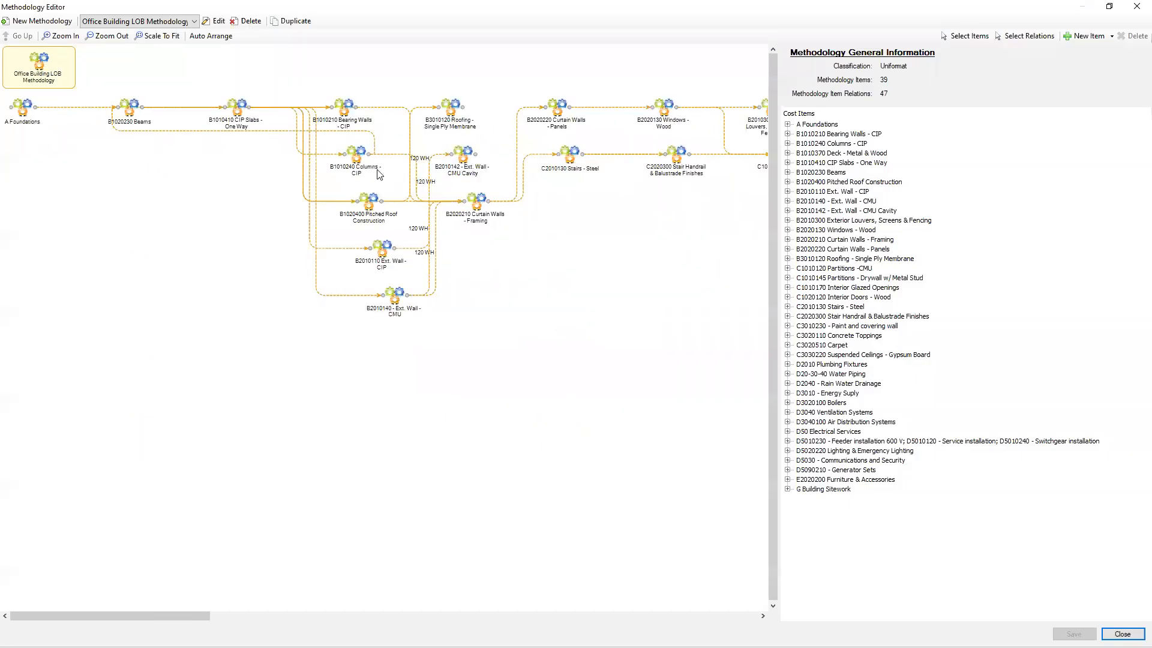
scroll(401, 273, down, 1)
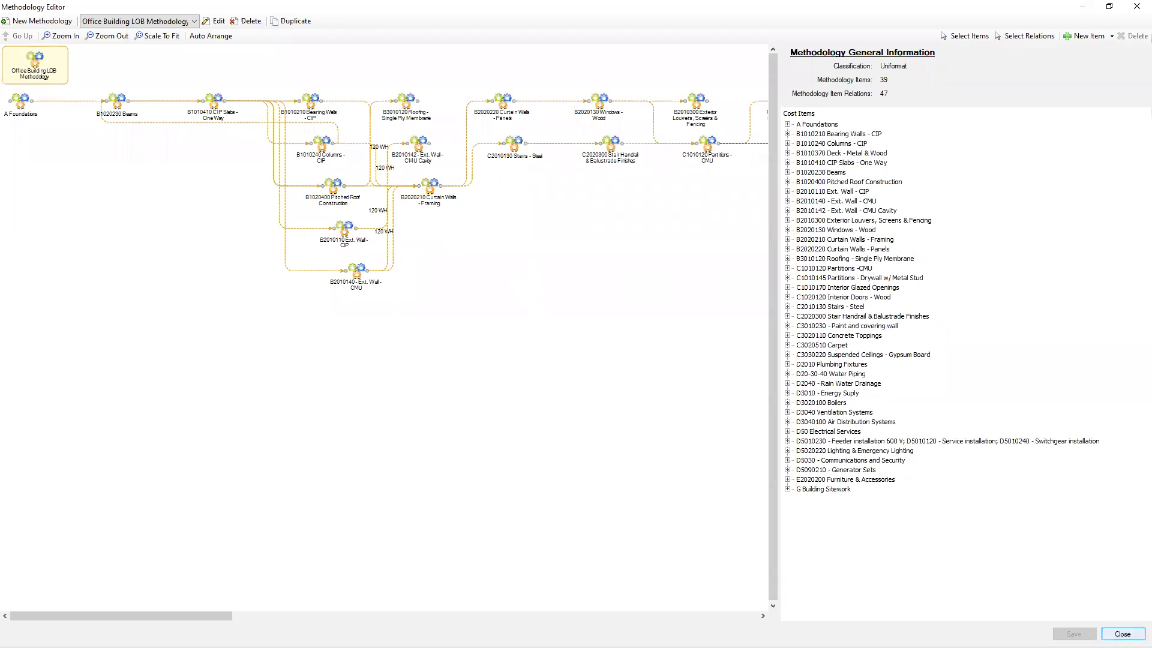
click(1122, 634)
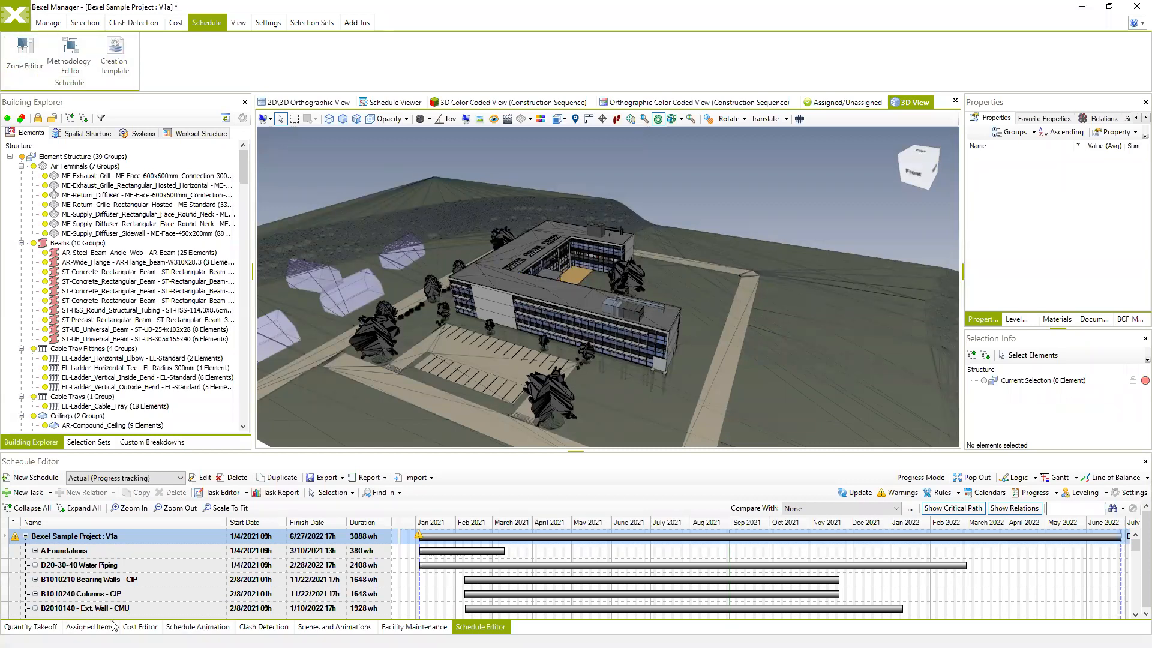
View the Uniformat classification in the Cost Editor, and return to the Schedule Editor, enlarging it to show more tasks
click(198, 626)
click(139, 626)
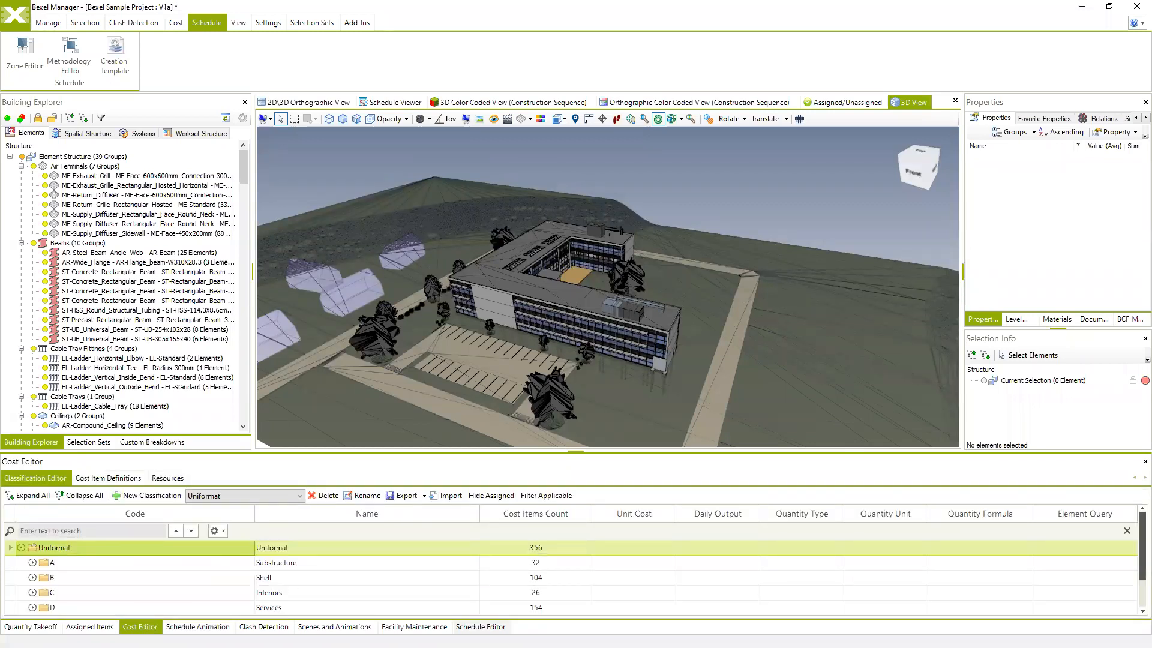
click(480, 627)
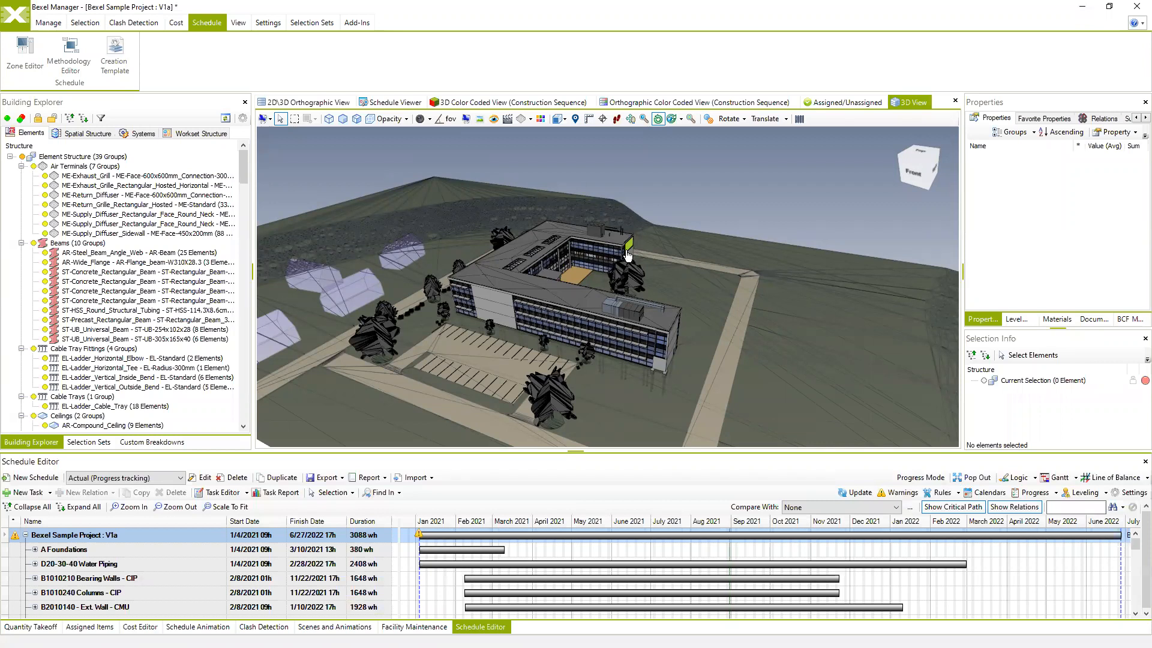
drag(637, 450, 704, 306)
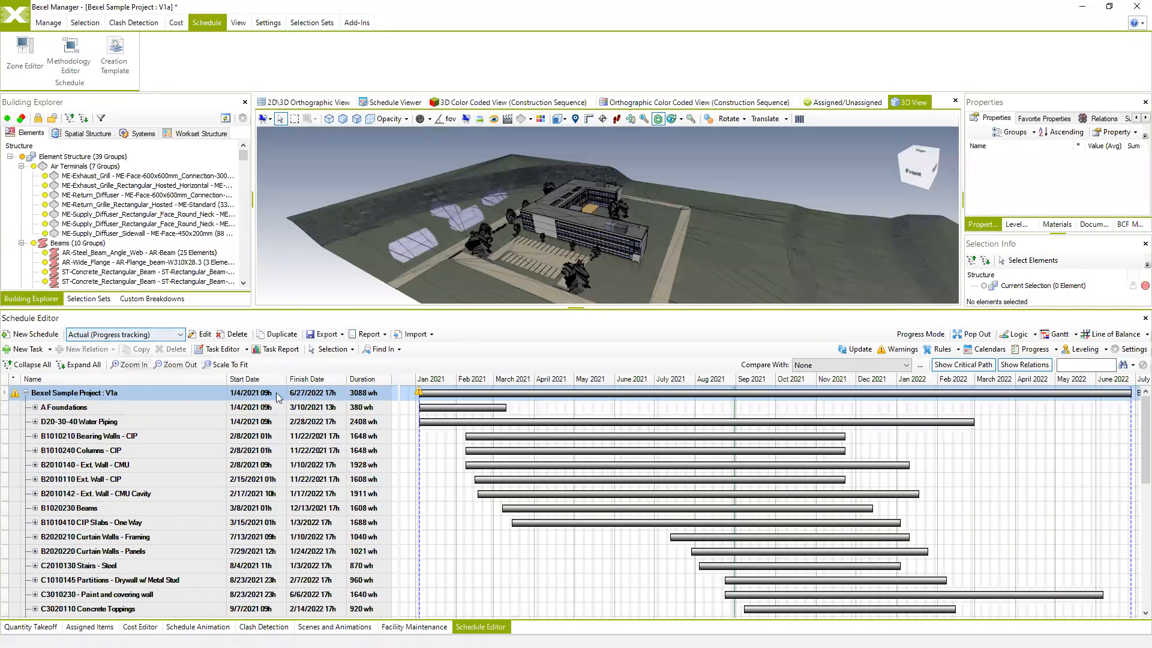
Expand all tasks of the Actual (Progress tracking) schedule and examine their phases and relations in the Gantt chart
click(35, 408)
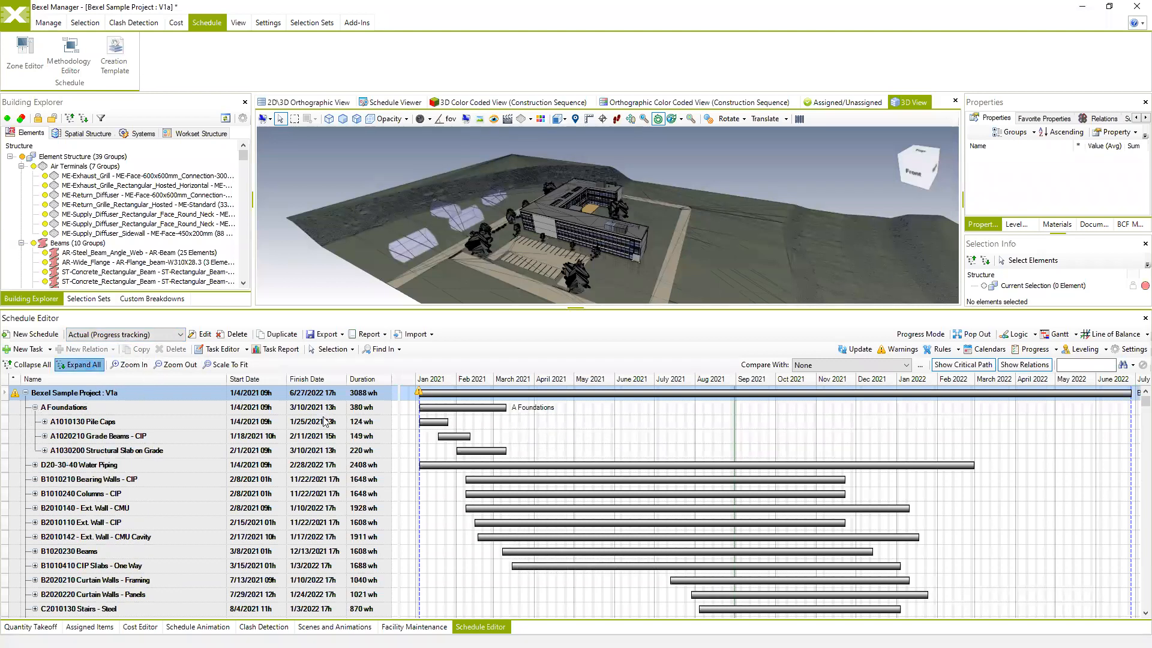
scroll(472, 478, down, 3)
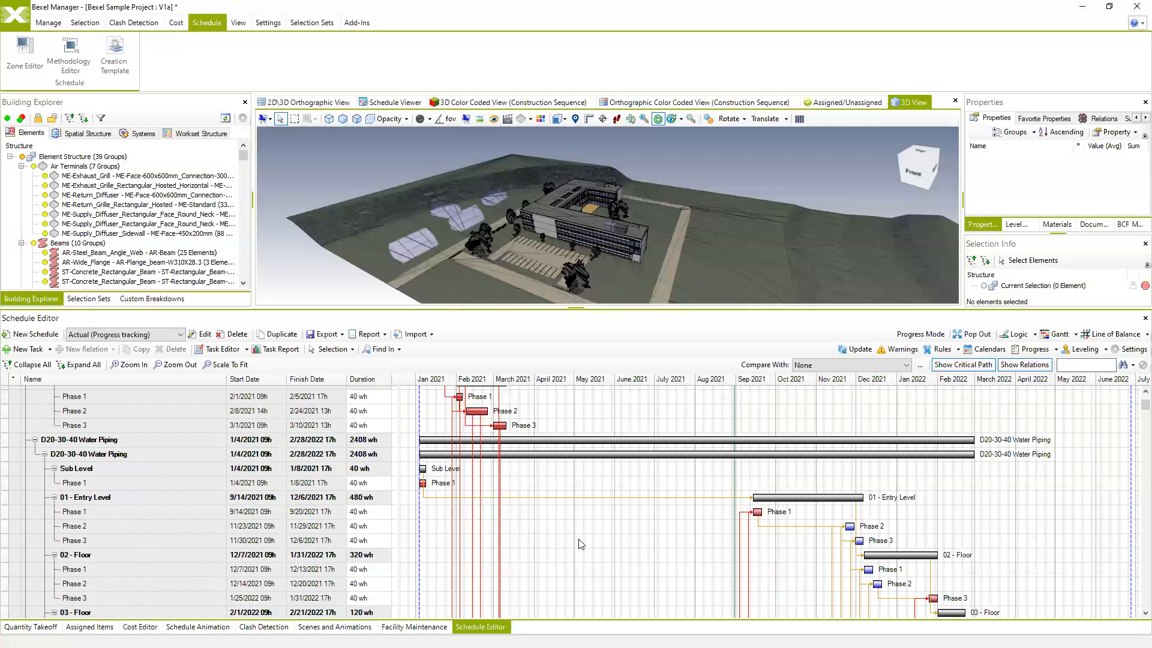
shift+scroll(585, 540, left, 5)
scroll(621, 443, down, 3)
scroll(621, 456, down, 10)
scroll(657, 507, down, 5)
scroll(684, 494, up, 4)
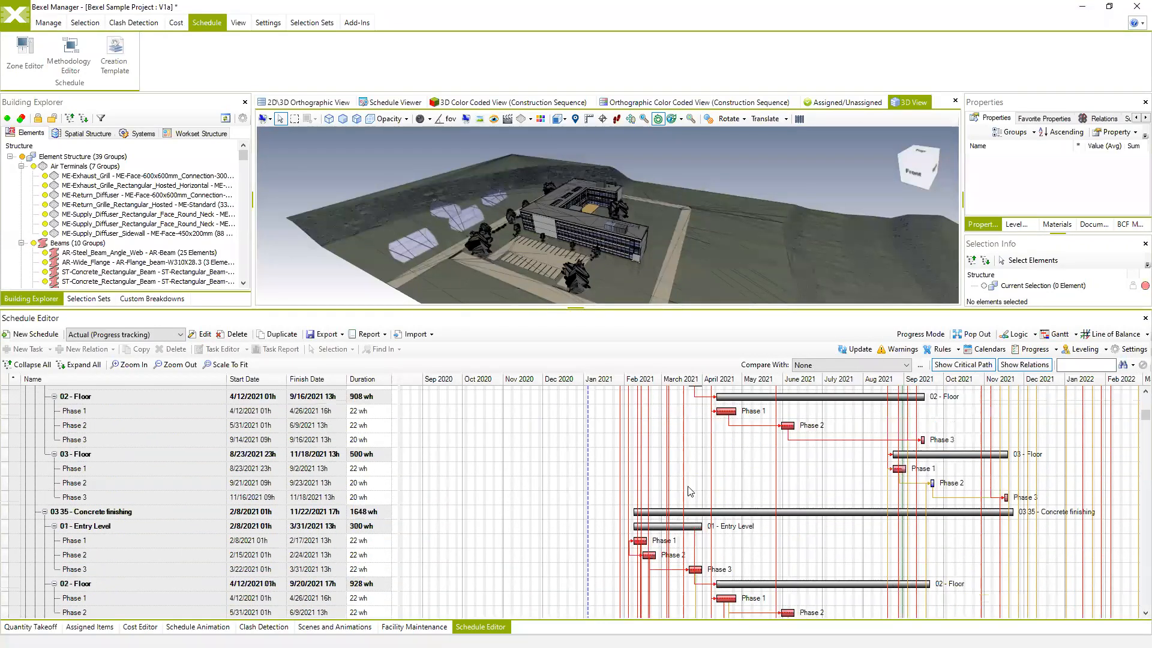
scroll(690, 492, up, 3)
Open the Schedule Progress Editor full screen and review the weekly entries from January 04 to August 23, 2021
click(1033, 349)
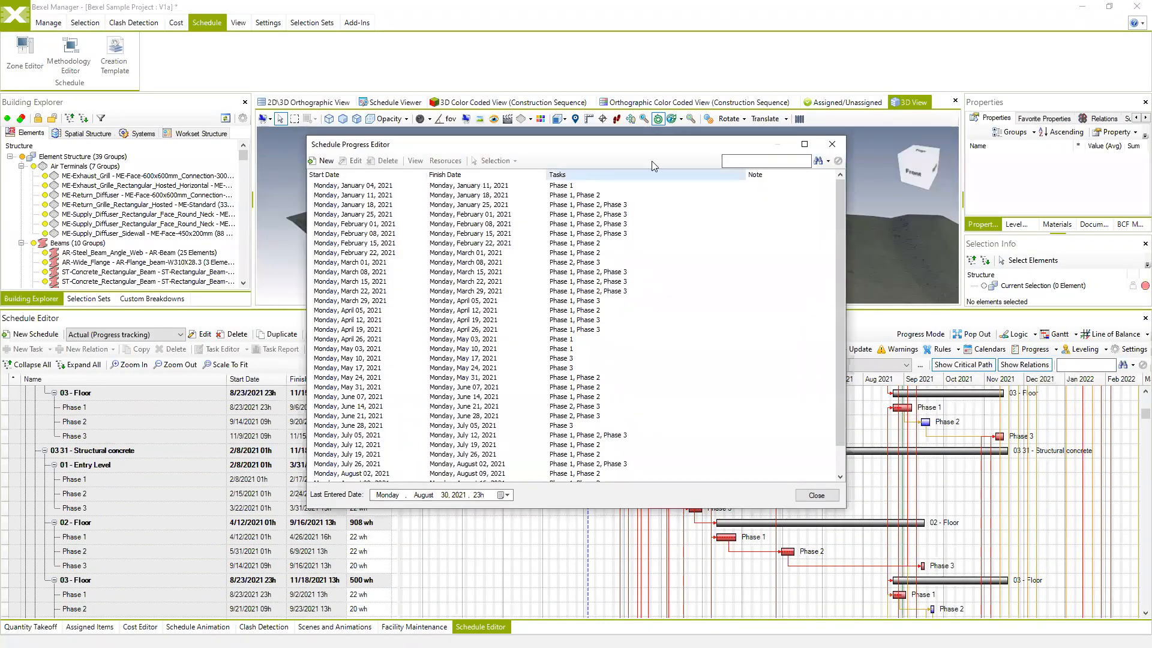
double_click(707, 141)
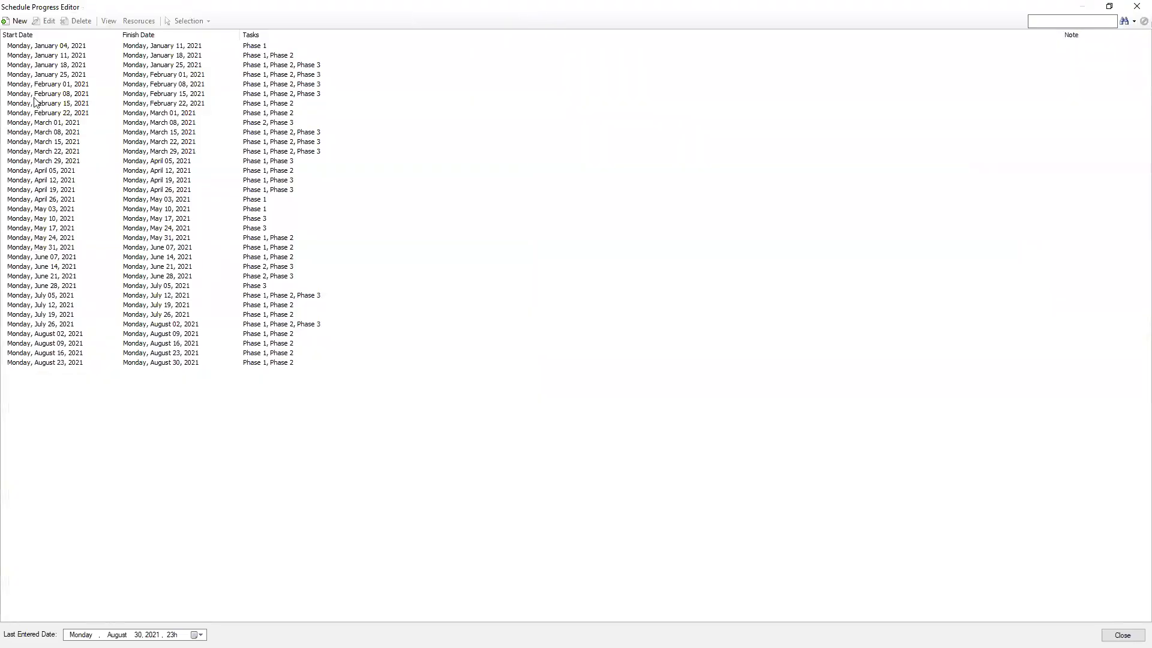
click(25, 48)
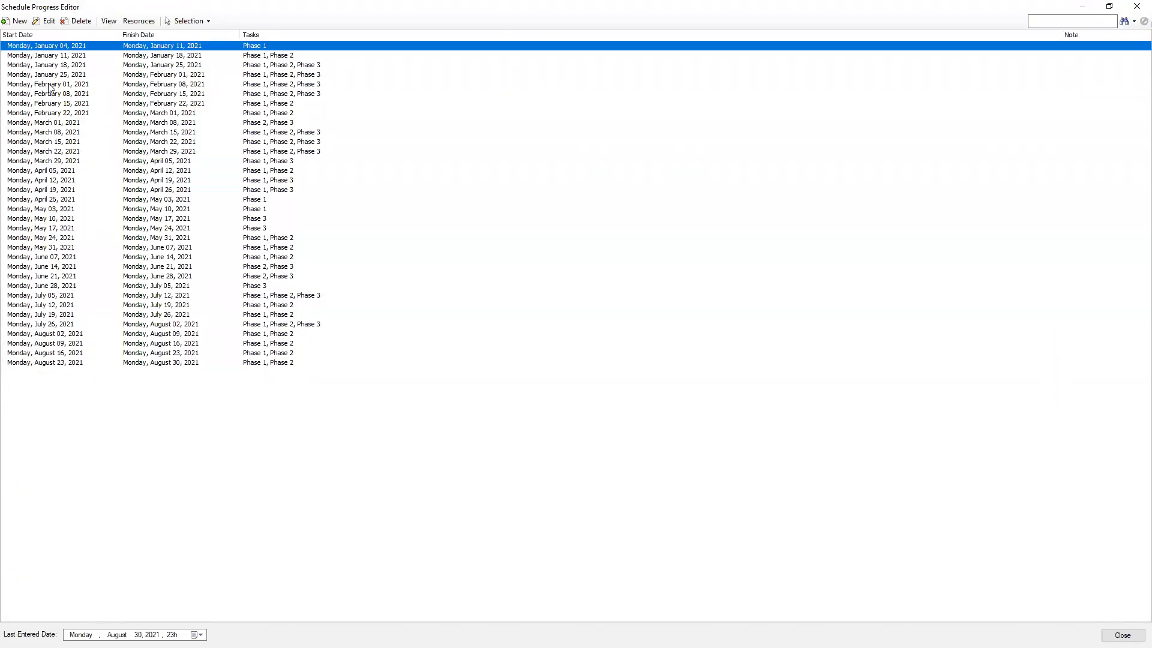
click(33, 56)
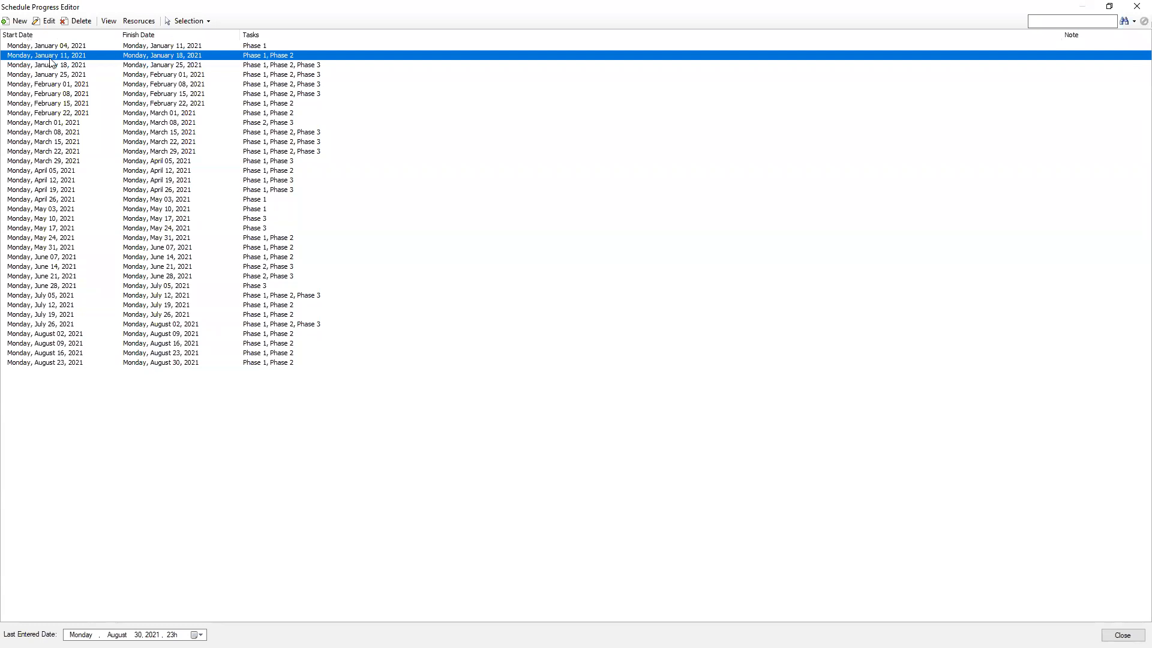
click(43, 48)
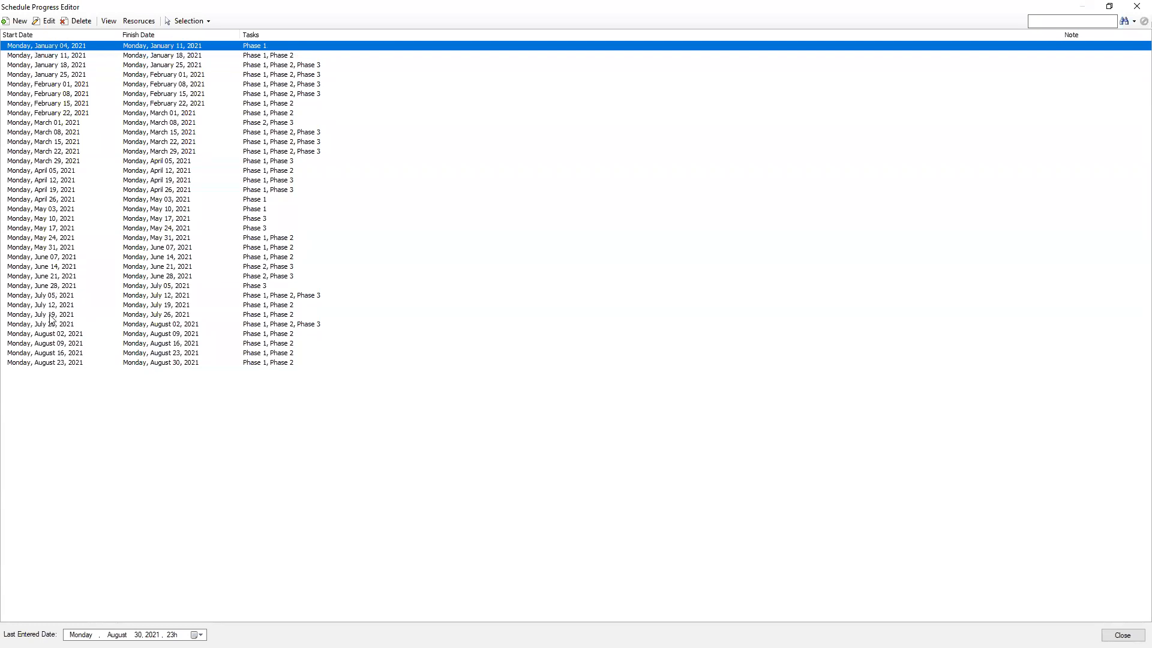
click(84, 361)
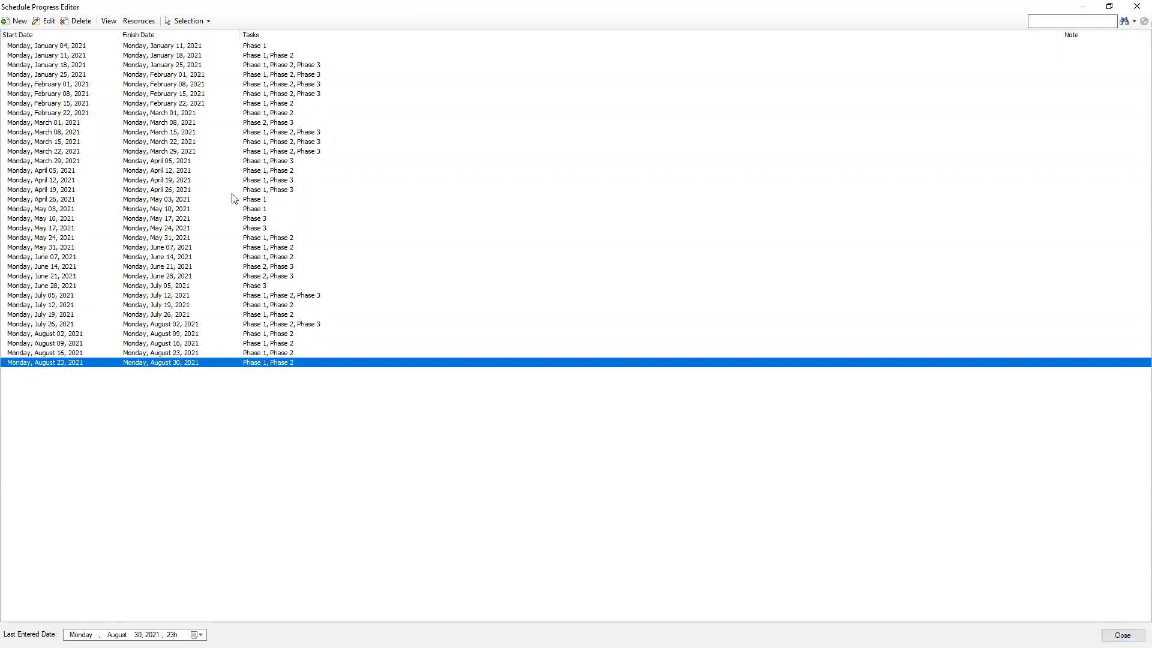
Examine the activities of the July 12, 2021 progress entry, including the elevated slab edge forms, and close both progress editors
click(25, 305)
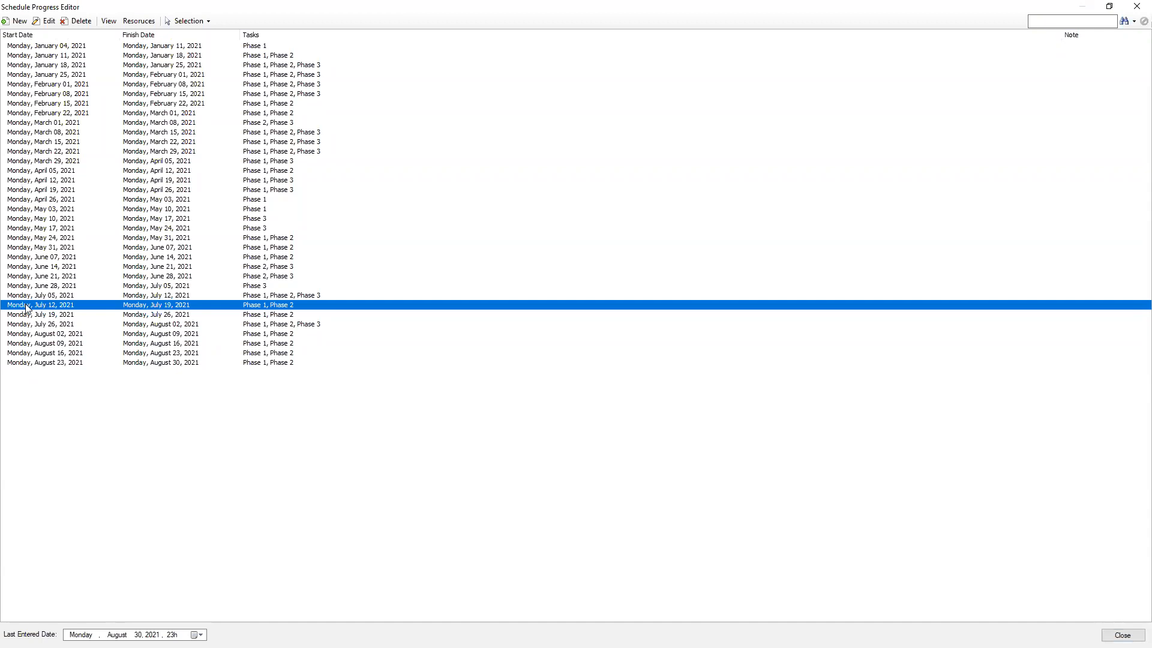
double_click(26, 304)
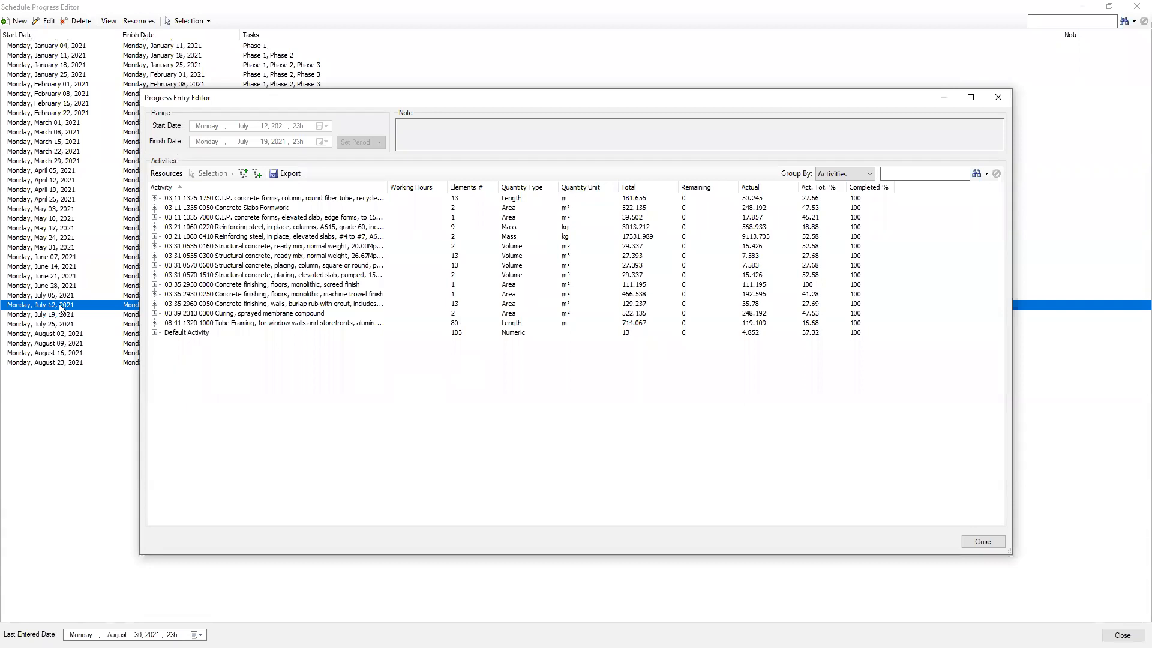
click(215, 202)
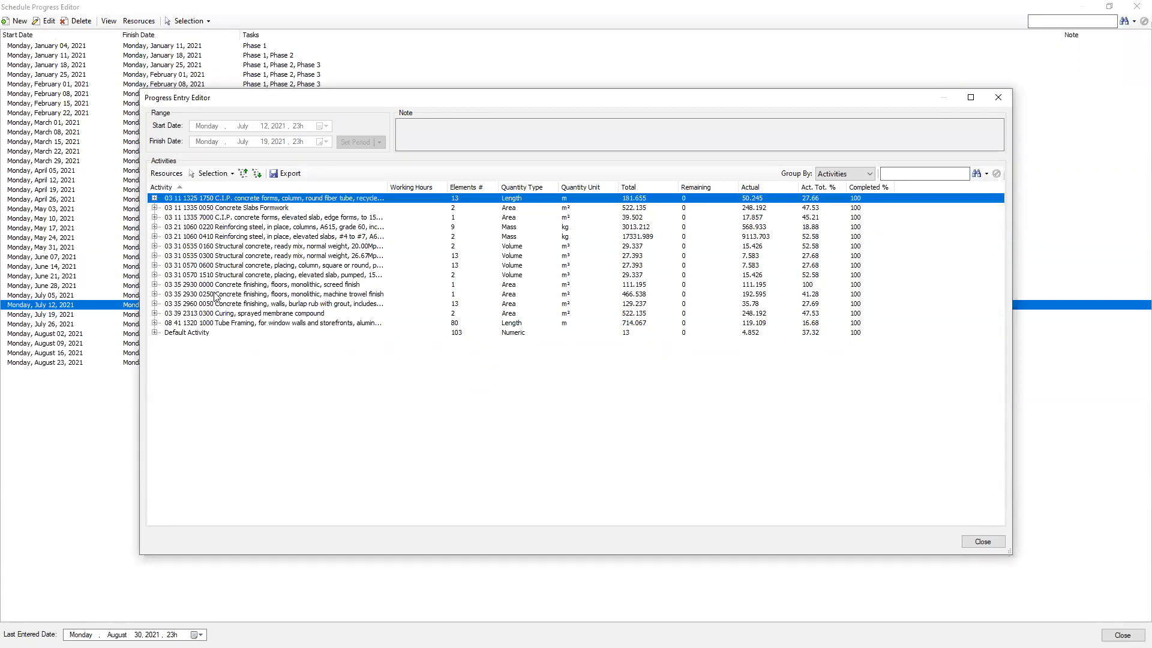
shift+click(205, 333)
click(253, 385)
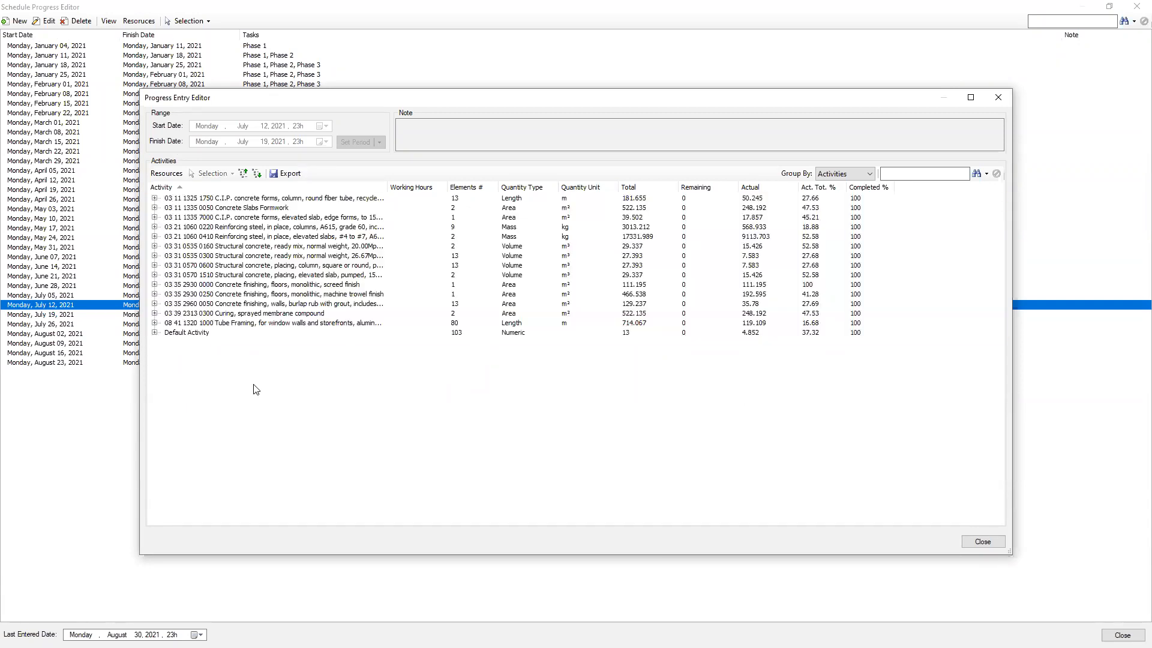
click(226, 217)
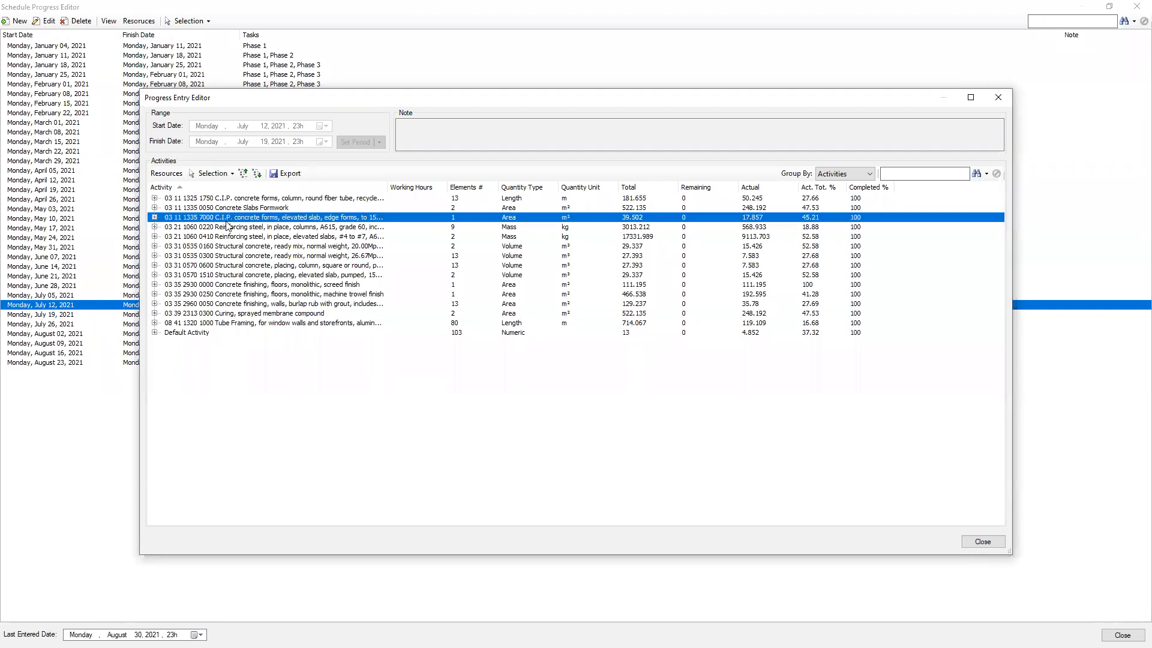
double_click(171, 217)
click(216, 230)
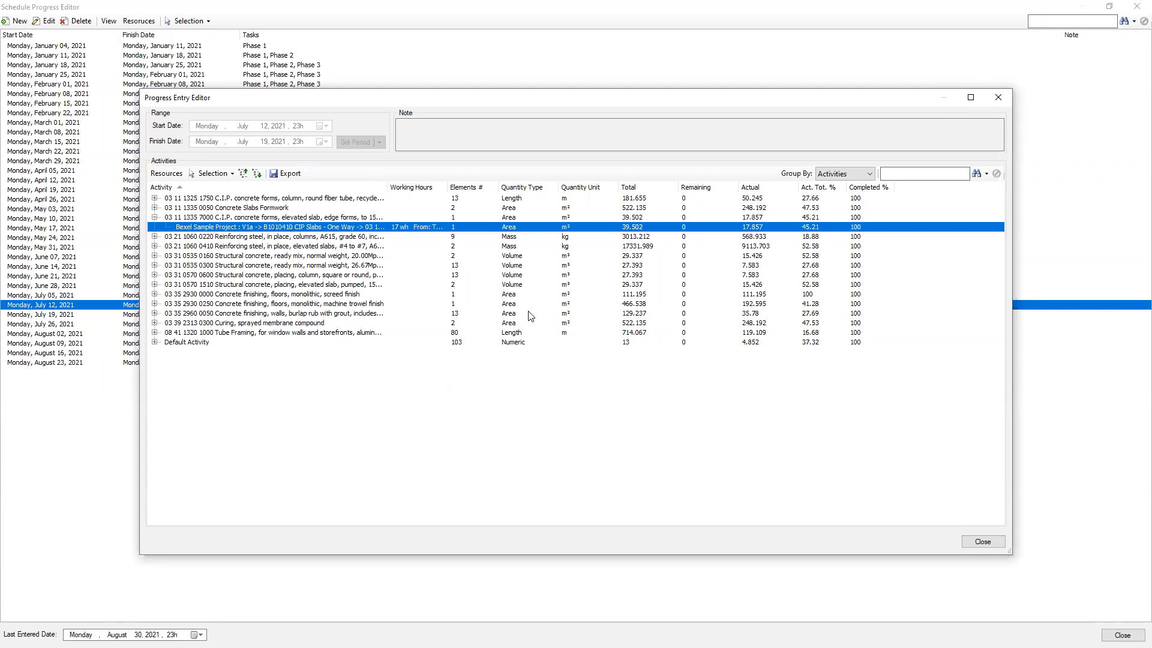
click(981, 542)
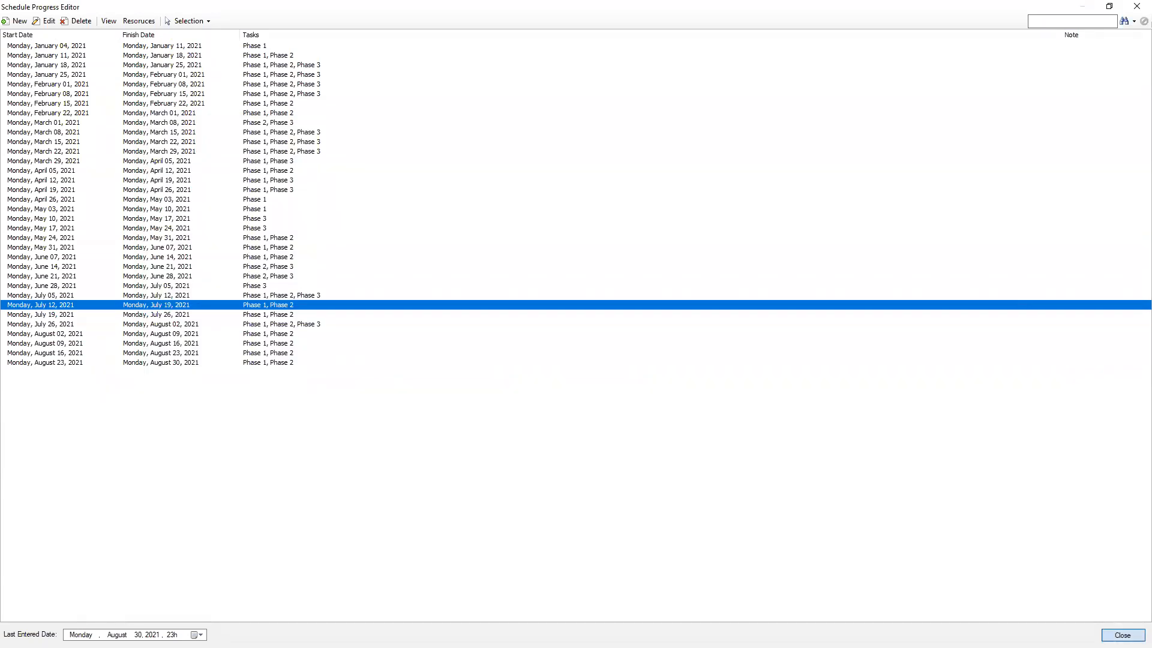
click(1123, 634)
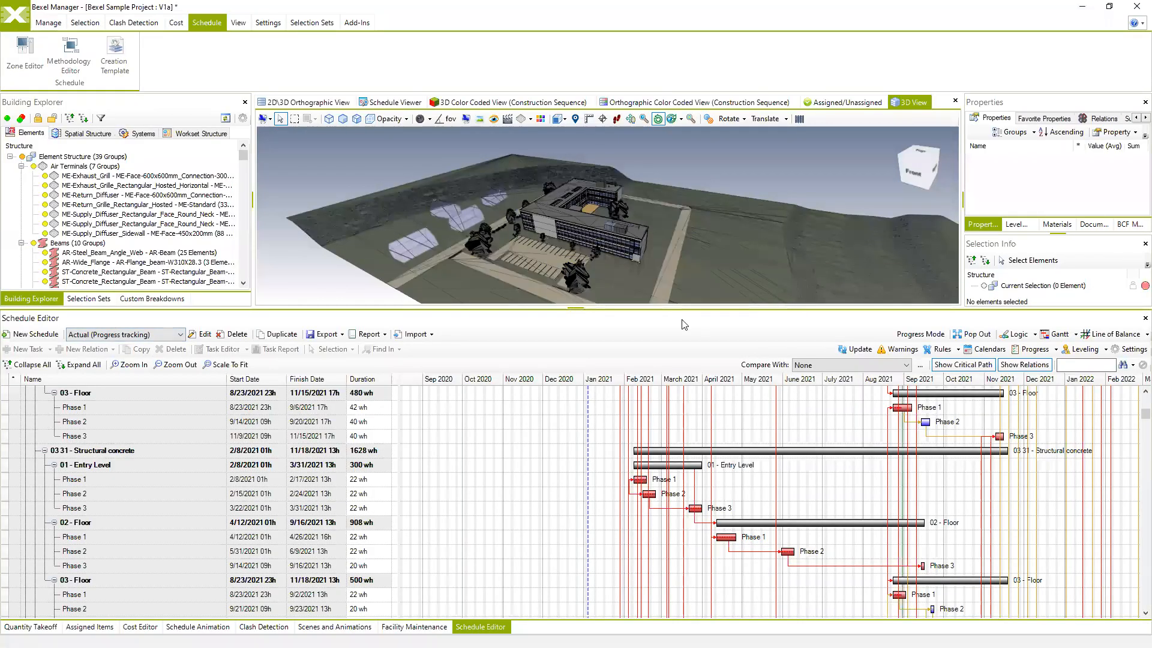
Compare the schedule with Planned (Baseline Schedule) and check the baseline assigned in the schedule's settings without changing them
click(906, 366)
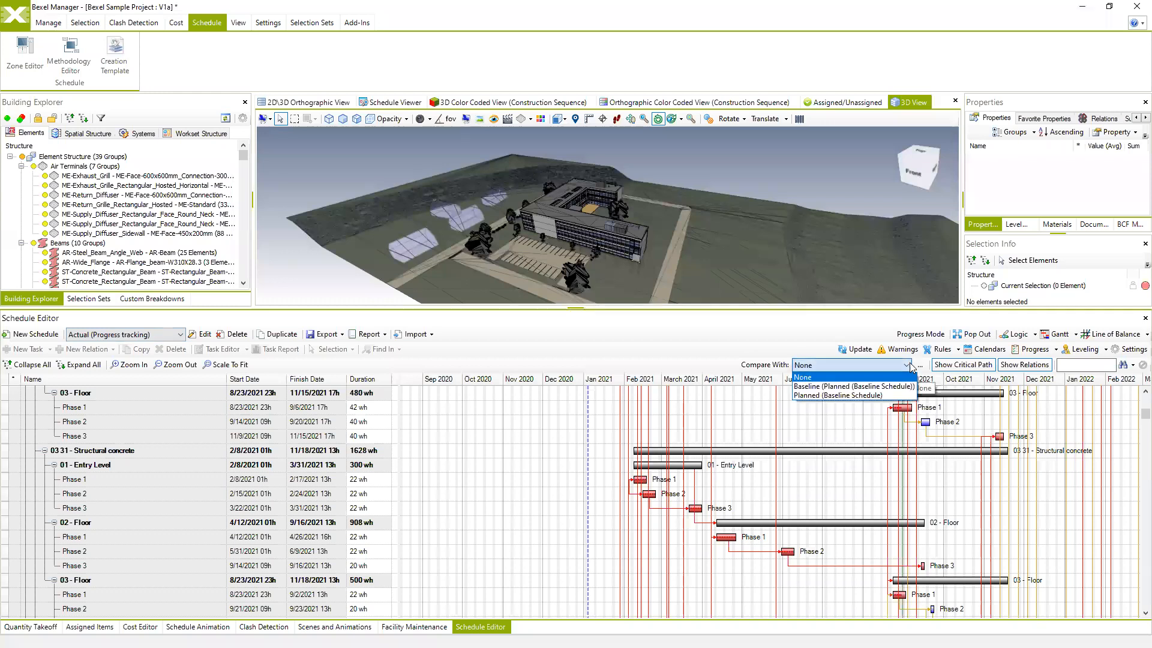
click(825, 396)
click(201, 334)
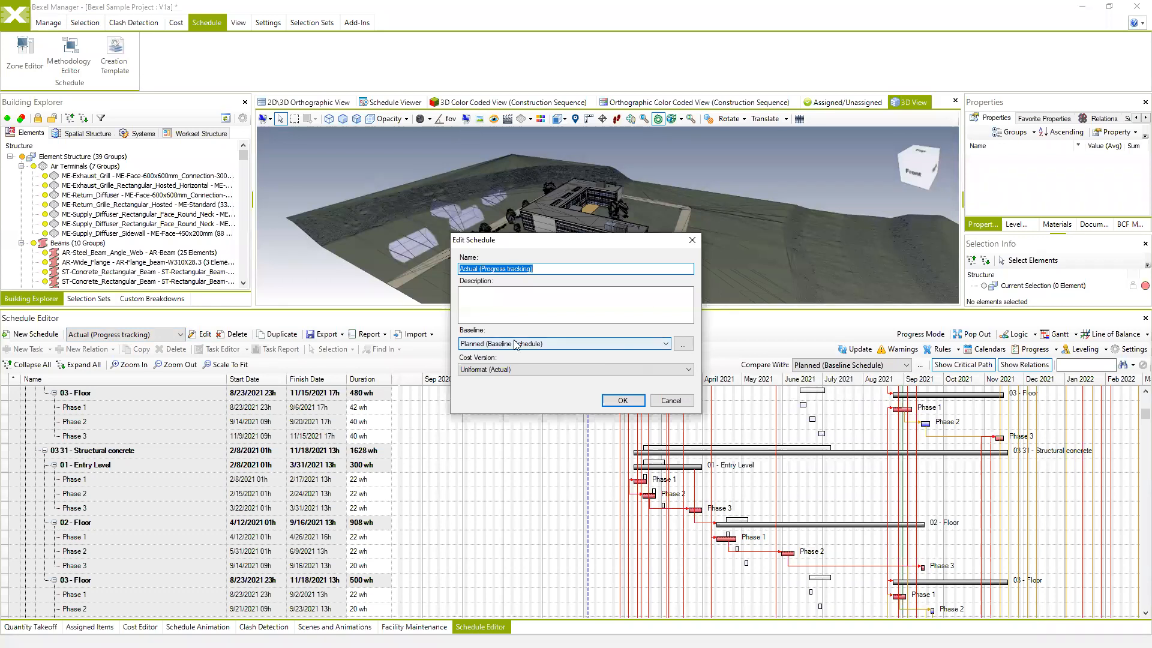
click(663, 401)
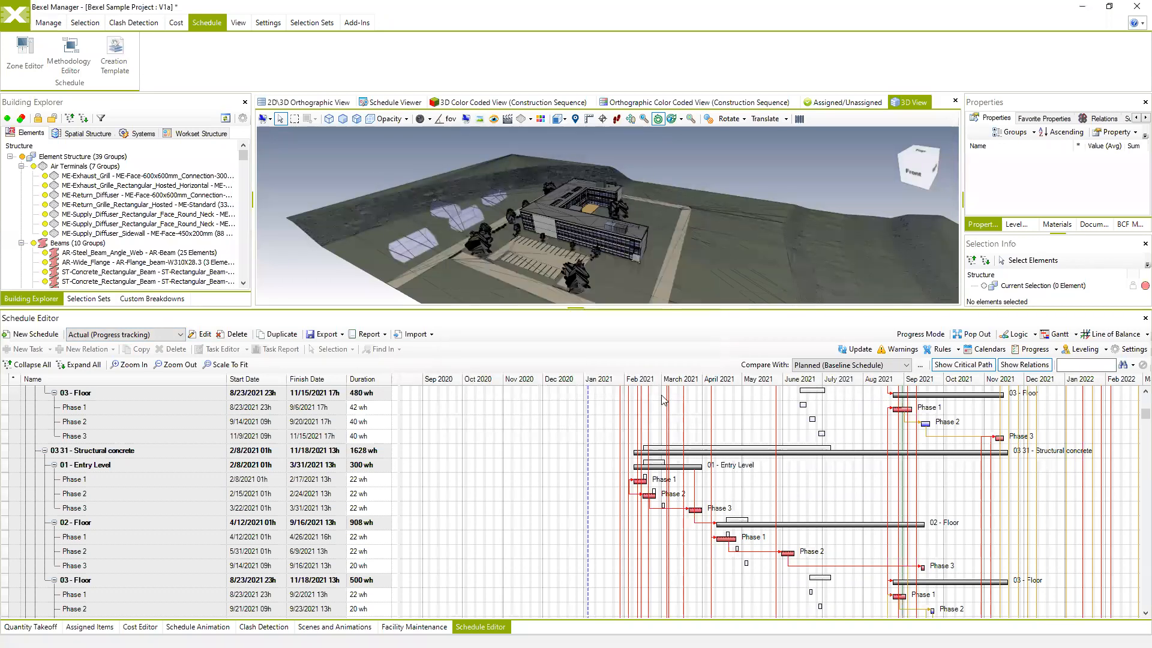
Widen the Duration column and the task table beside the Gantt chart to make room for more columns
scroll(696, 418, up, 5)
scroll(694, 413, up, 1)
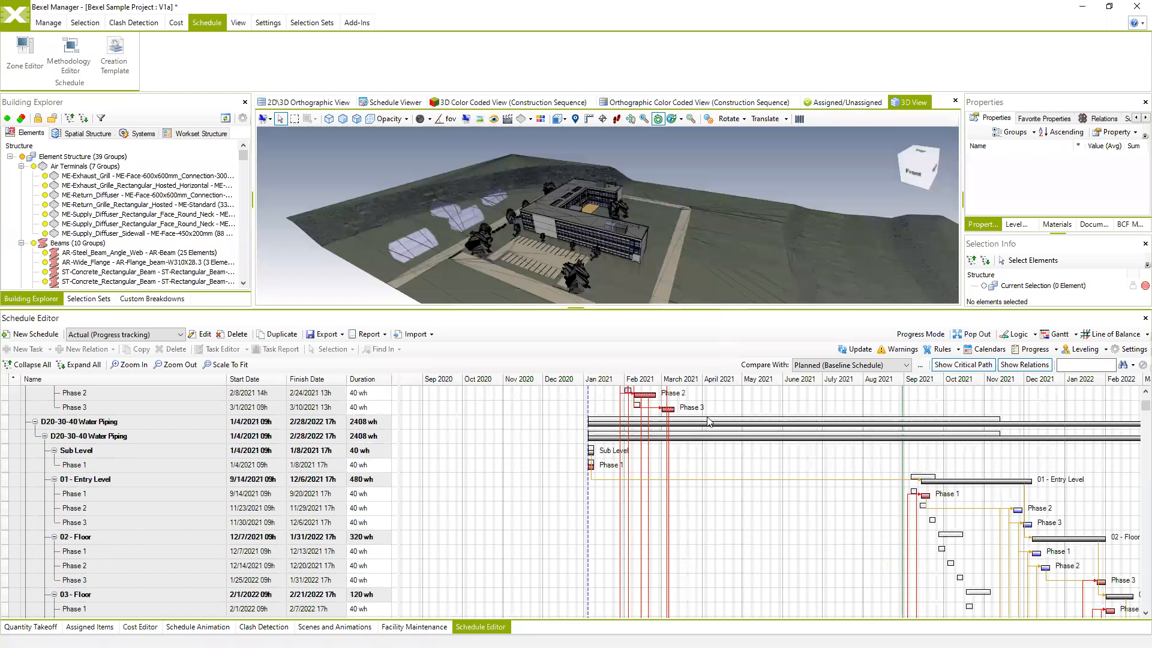
ctrl+scroll(756, 457, down, 1)
scroll(829, 478, down, 5)
scroll(830, 481, down, 5)
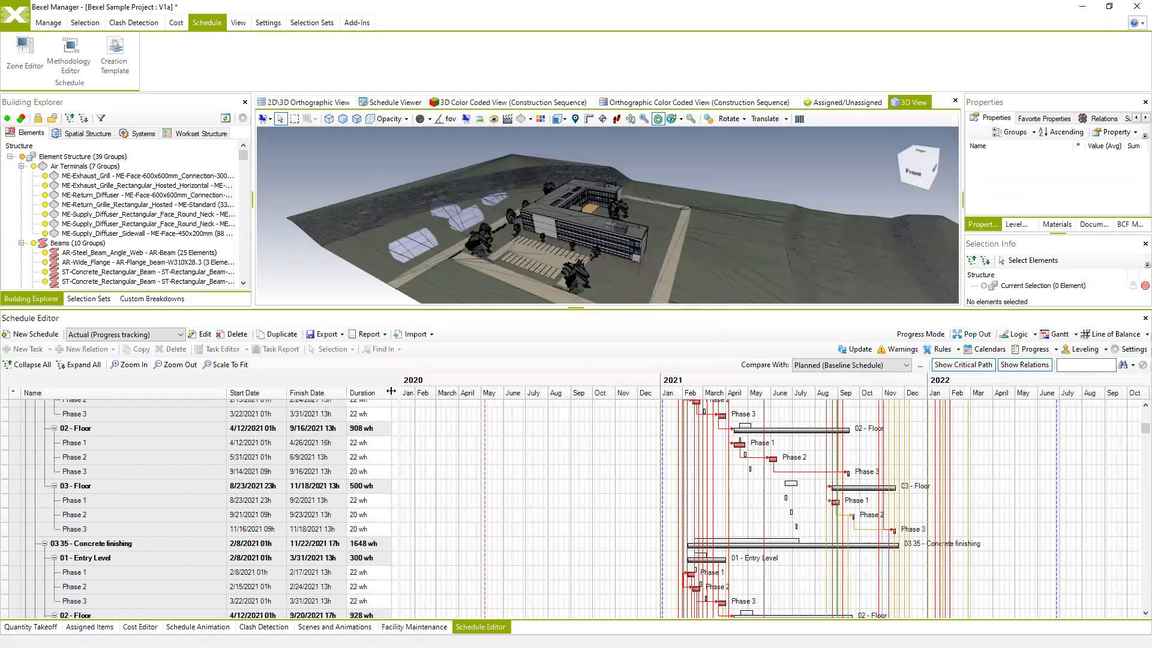
drag(394, 392, 488, 391)
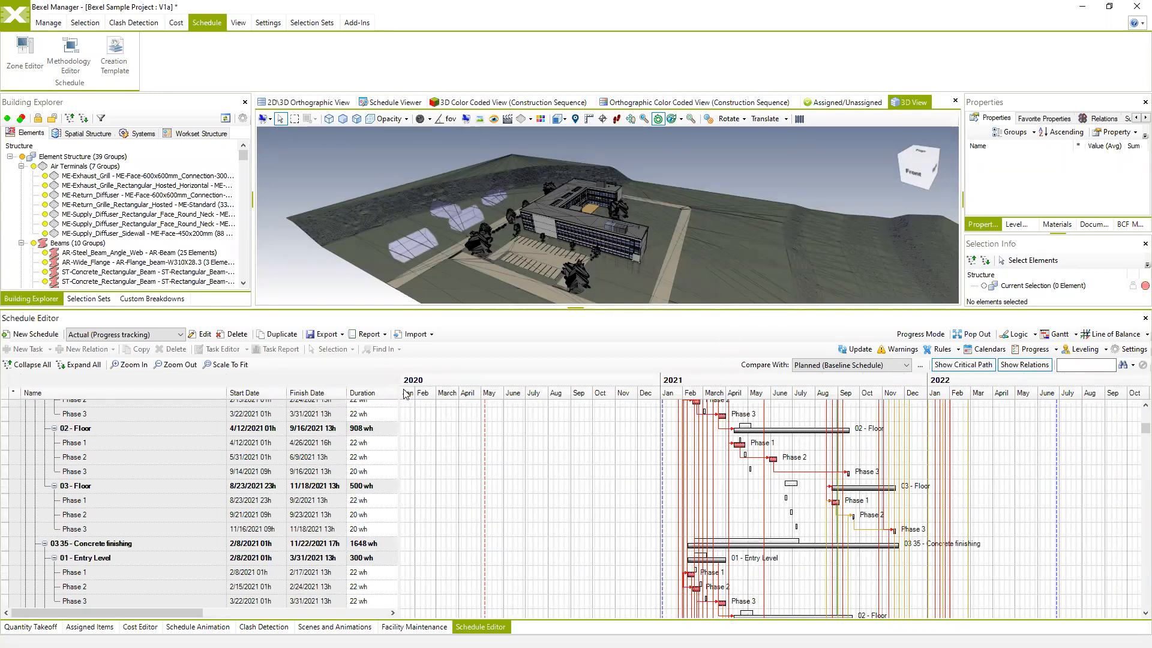
drag(398, 388, 887, 389)
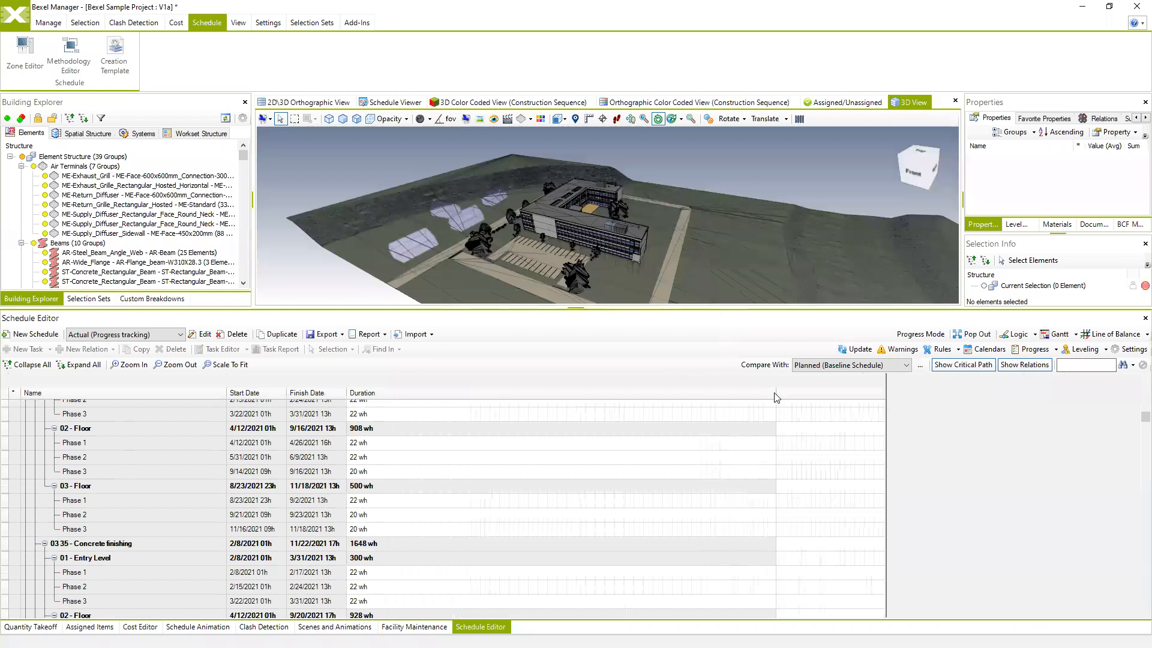
scroll(357, 420, up, 10)
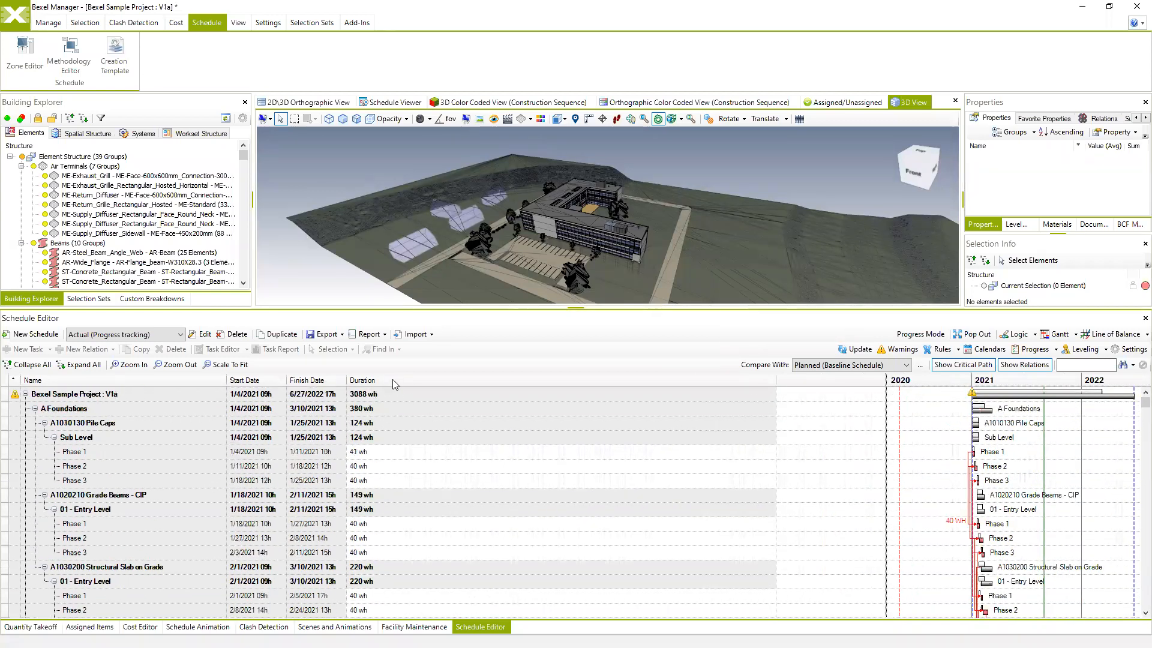
Add a Total Cost column to the task table, place it after Duration, and narrow the Duration column
right_click(412, 380)
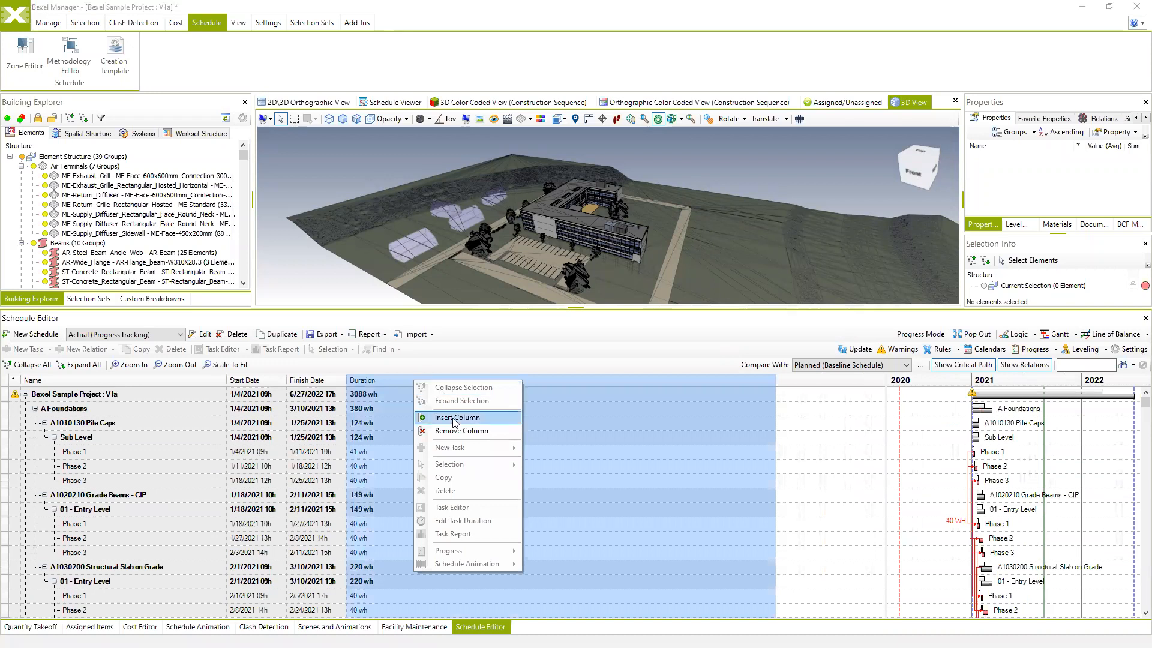
click(454, 418)
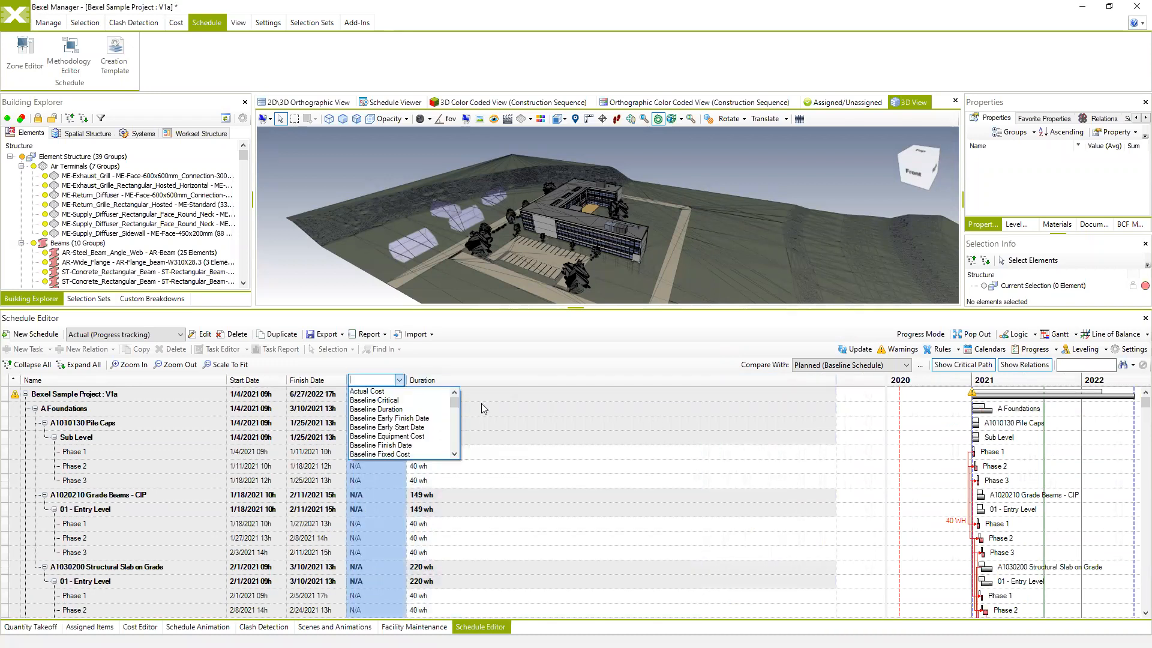
text(tota)
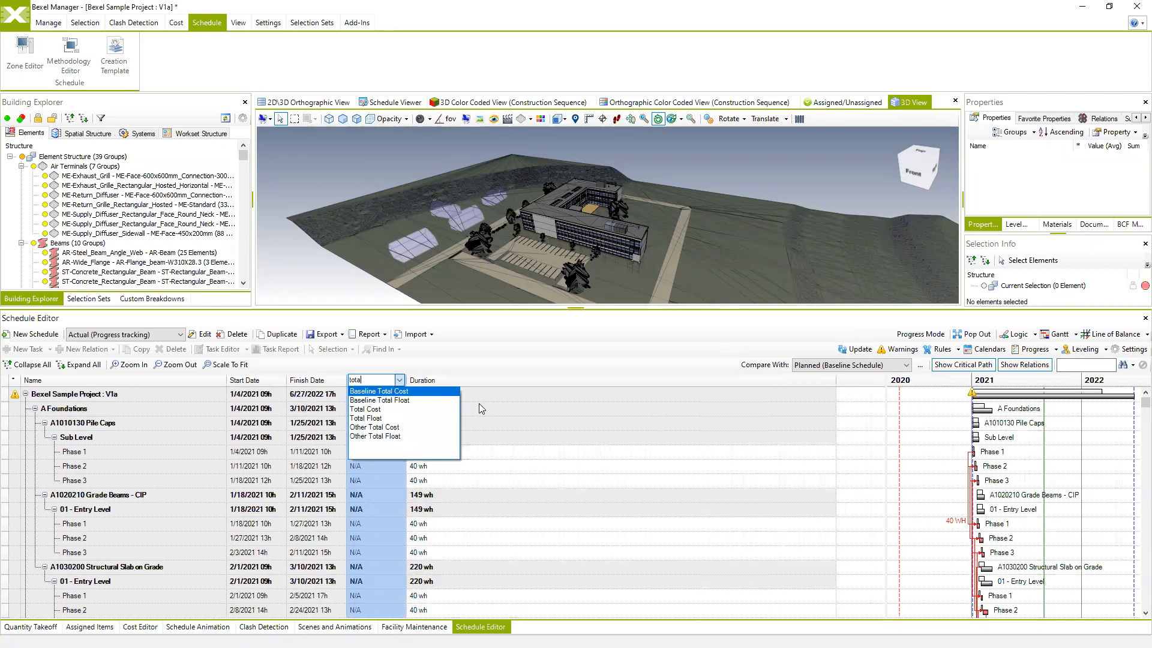
click(366, 409)
drag(368, 380, 448, 376)
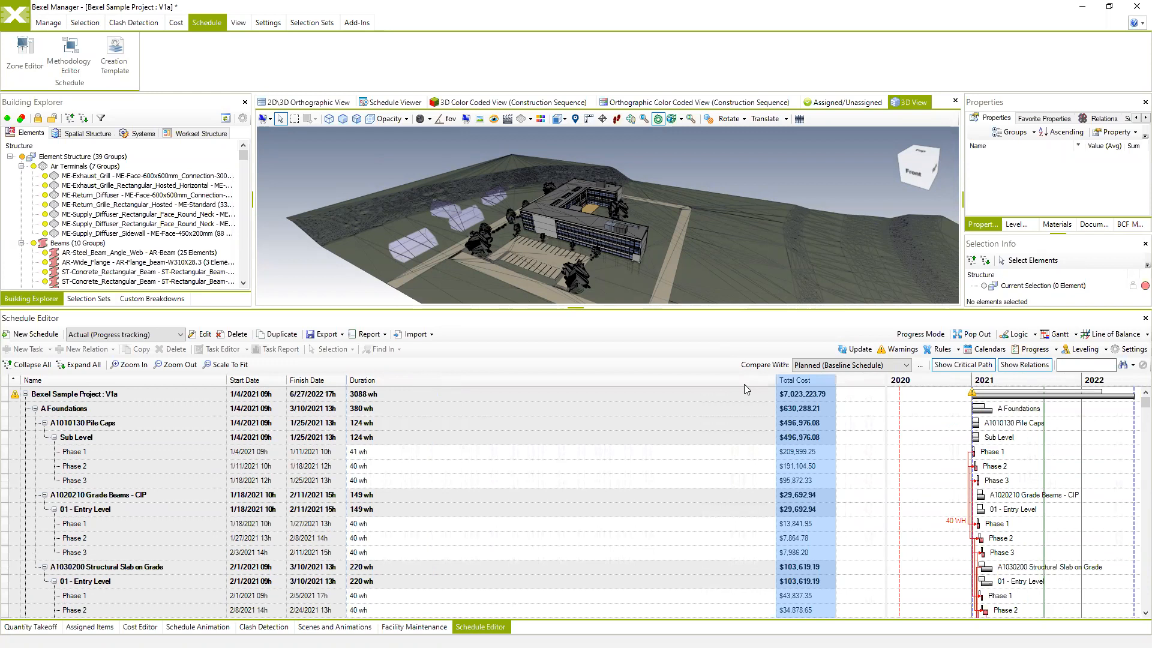
drag(776, 381, 388, 382)
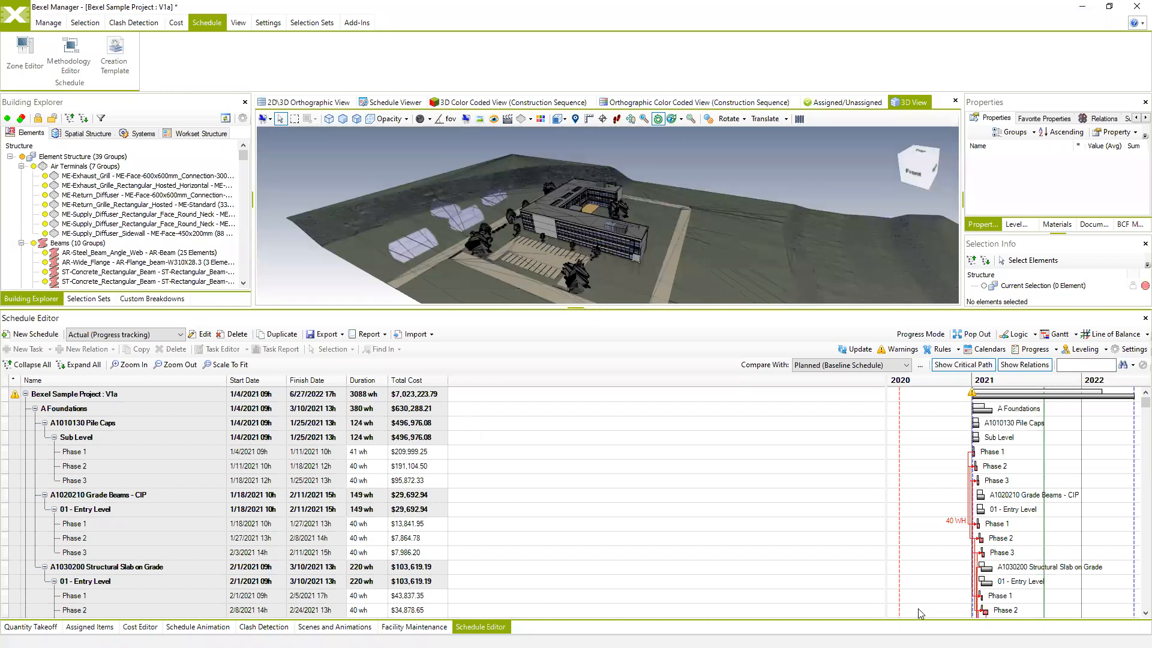
Check the last entered date in the Schedule Progress Editor and examine the Gantt chart's monthly timeline around that date
scroll(998, 408, down, 2)
click(1032, 350)
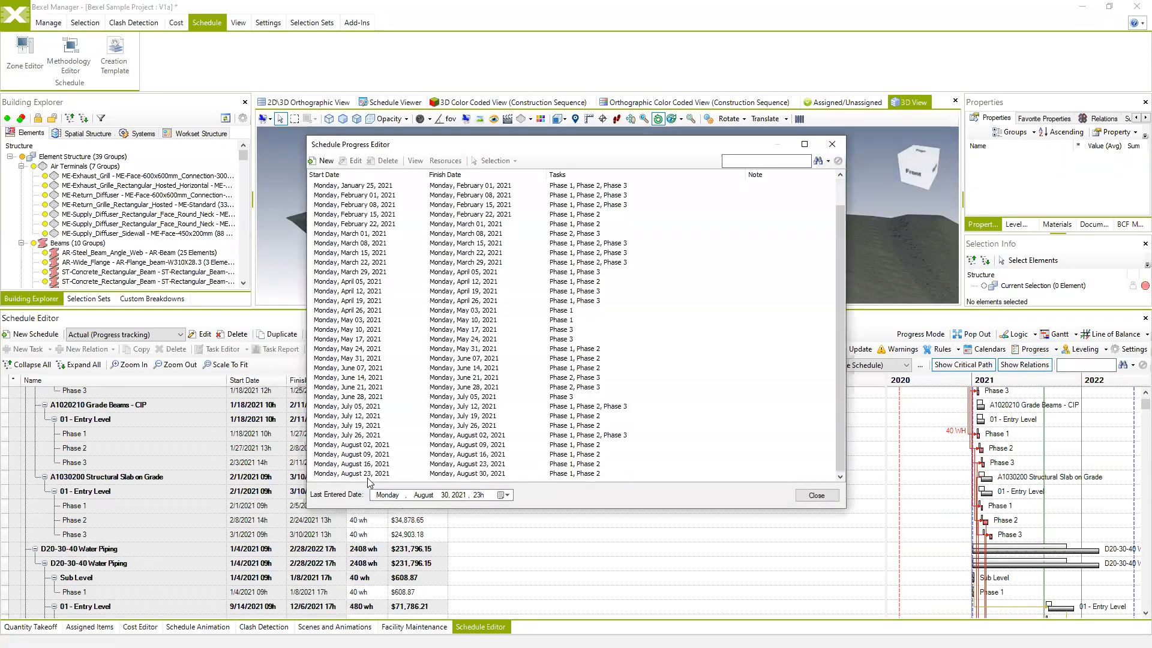
click(816, 496)
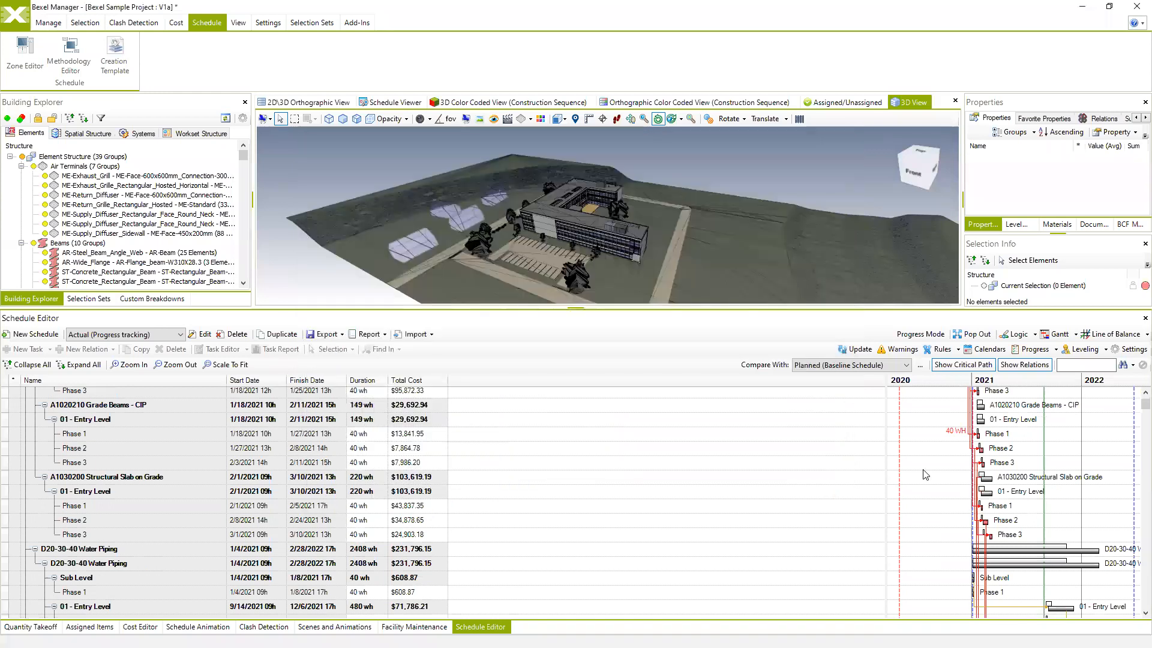
ctrl+scroll(988, 472, up, 4)
scroll(1002, 469, up, 3)
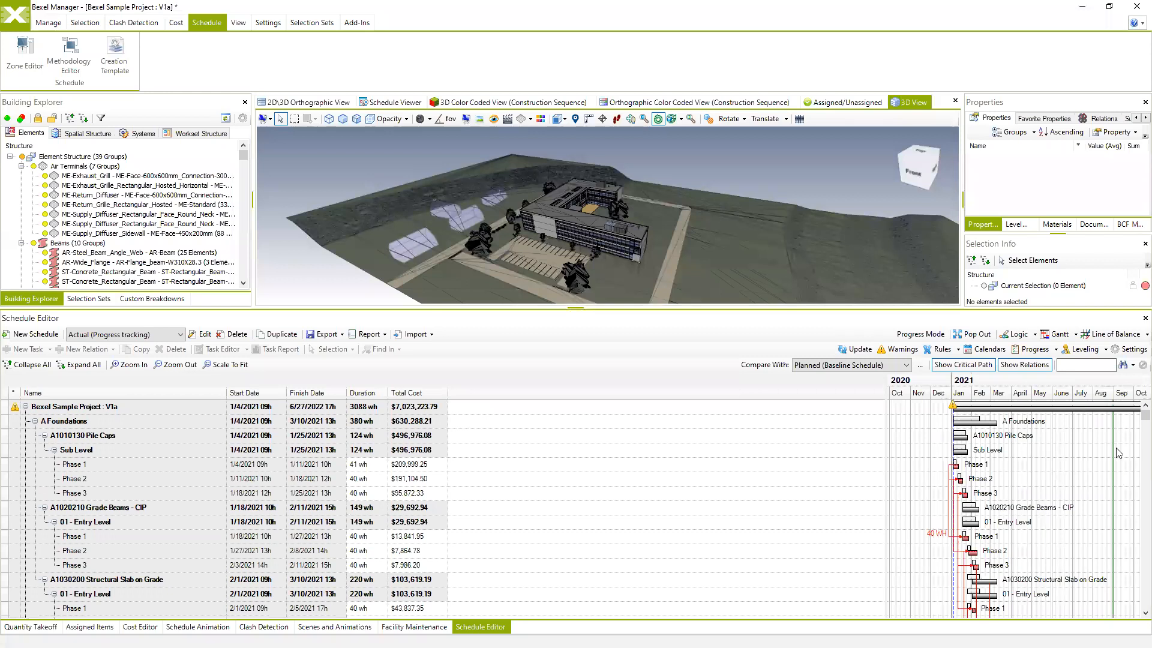
ctrl+scroll(1118, 453, up, 3)
scroll(1119, 453, down, 2)
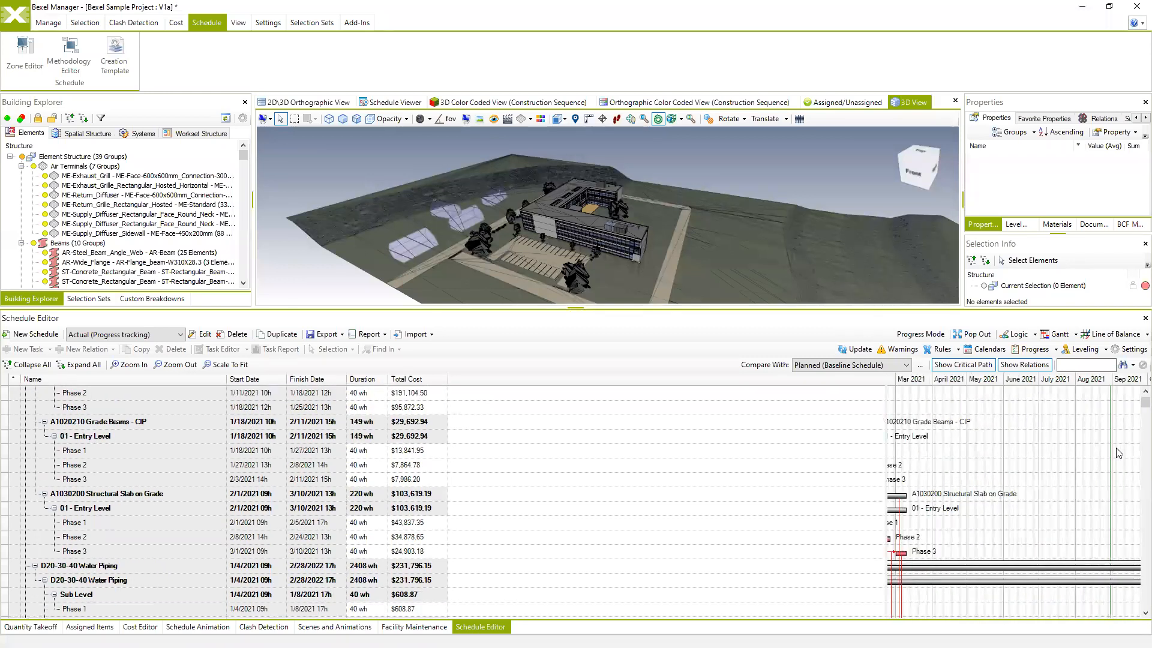
ctrl+scroll(1114, 414, down, 3)
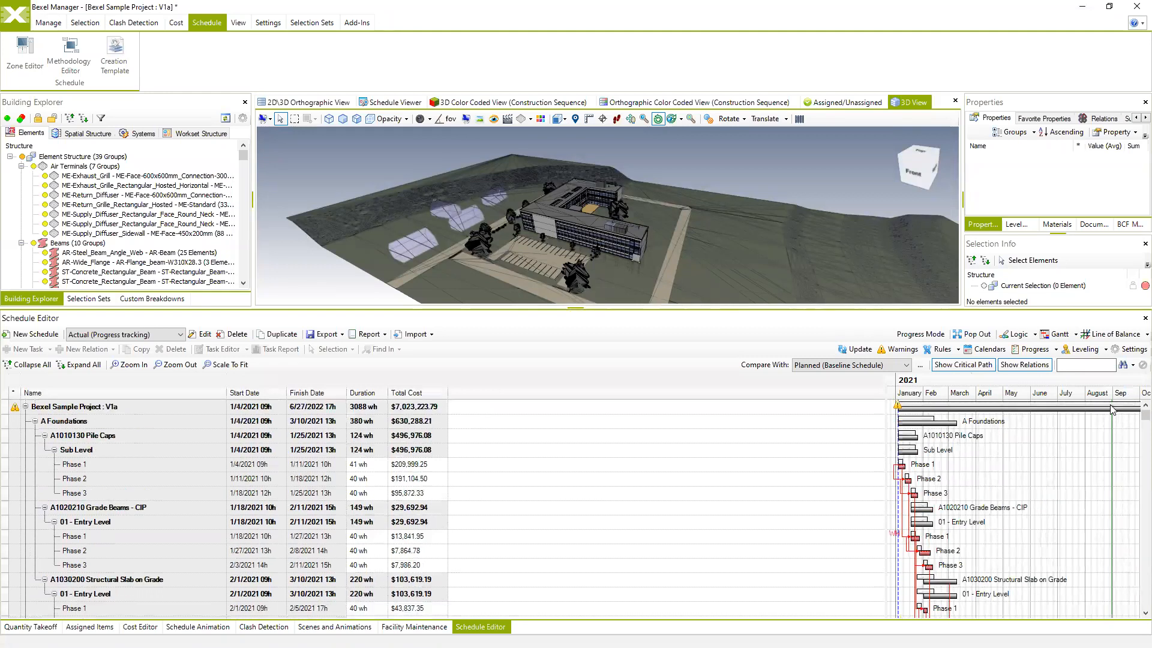
scroll(1115, 410, up, 2)
Add a Baseline Total Cost column after Total Cost in the task table
right_click(468, 393)
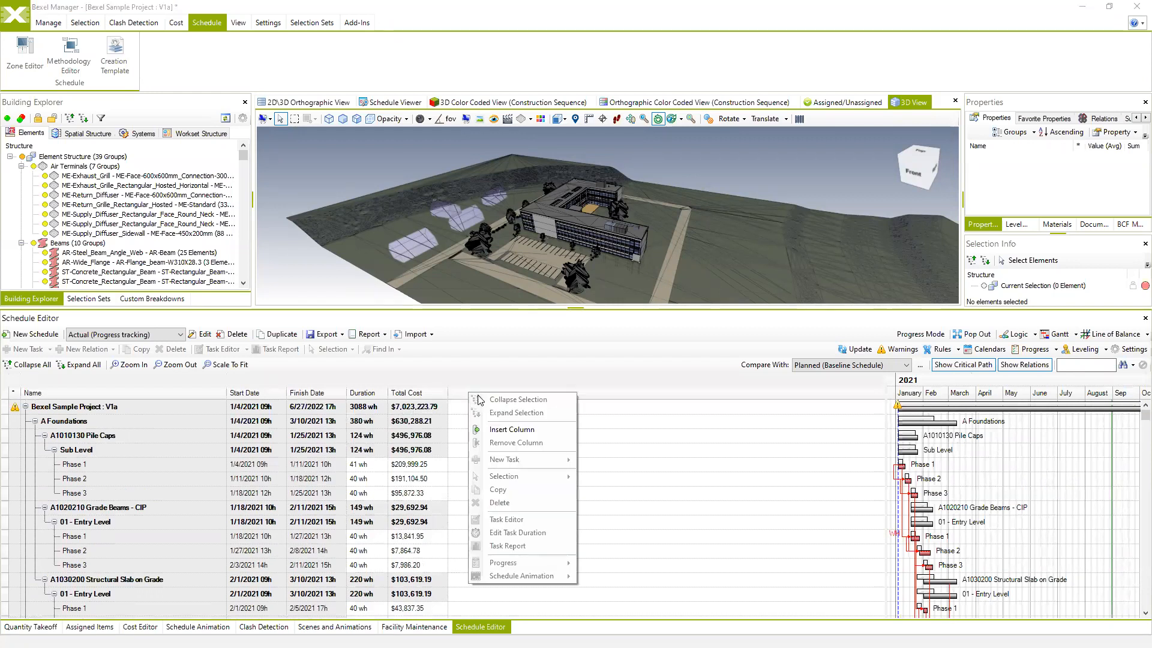
click(514, 429)
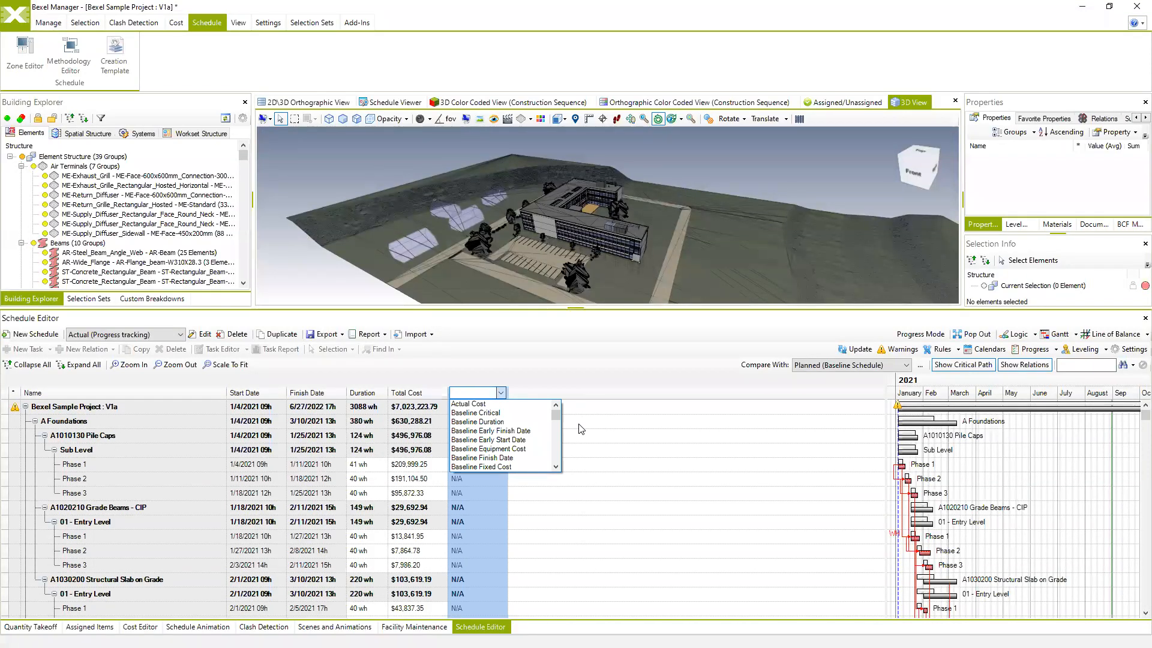
text(baselin)
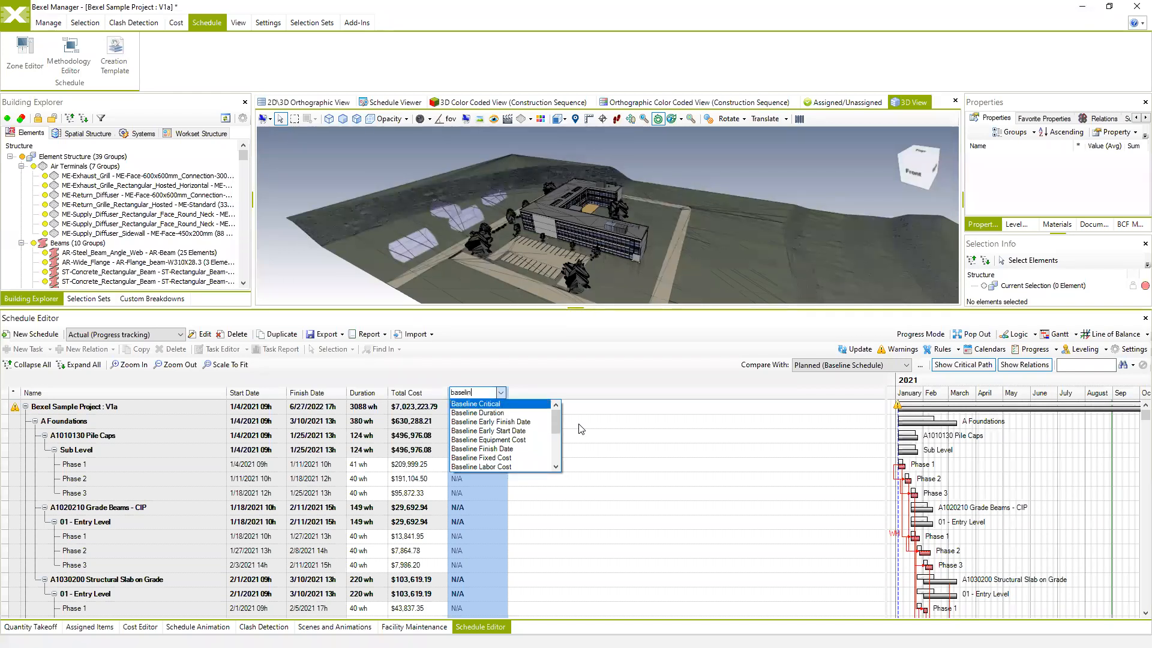
scroll(528, 432, down, 3)
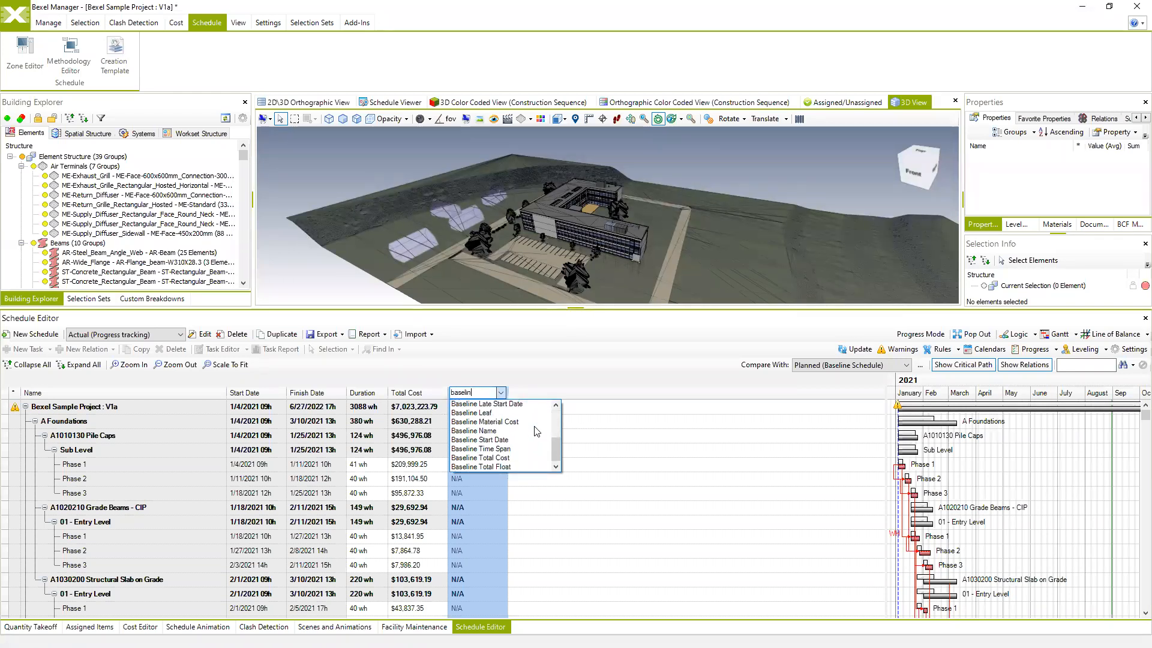
click(505, 457)
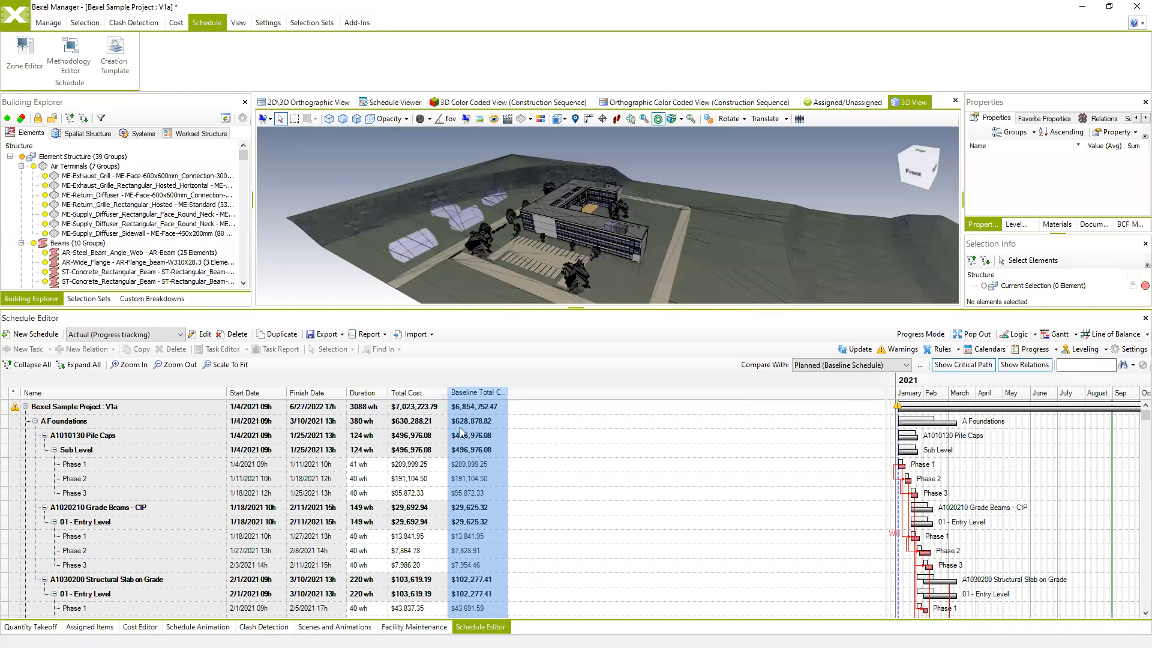
Add an Actual Cost column after Baseline Total Cost in the task table
right_click(525, 402)
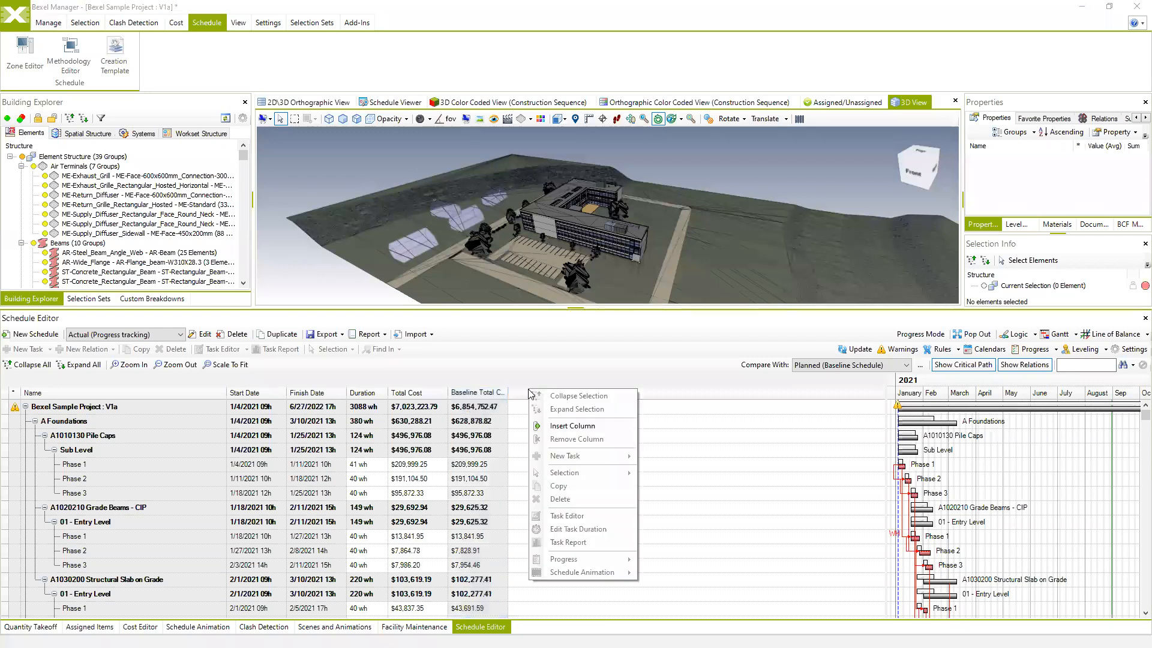
click(561, 420)
click(528, 395)
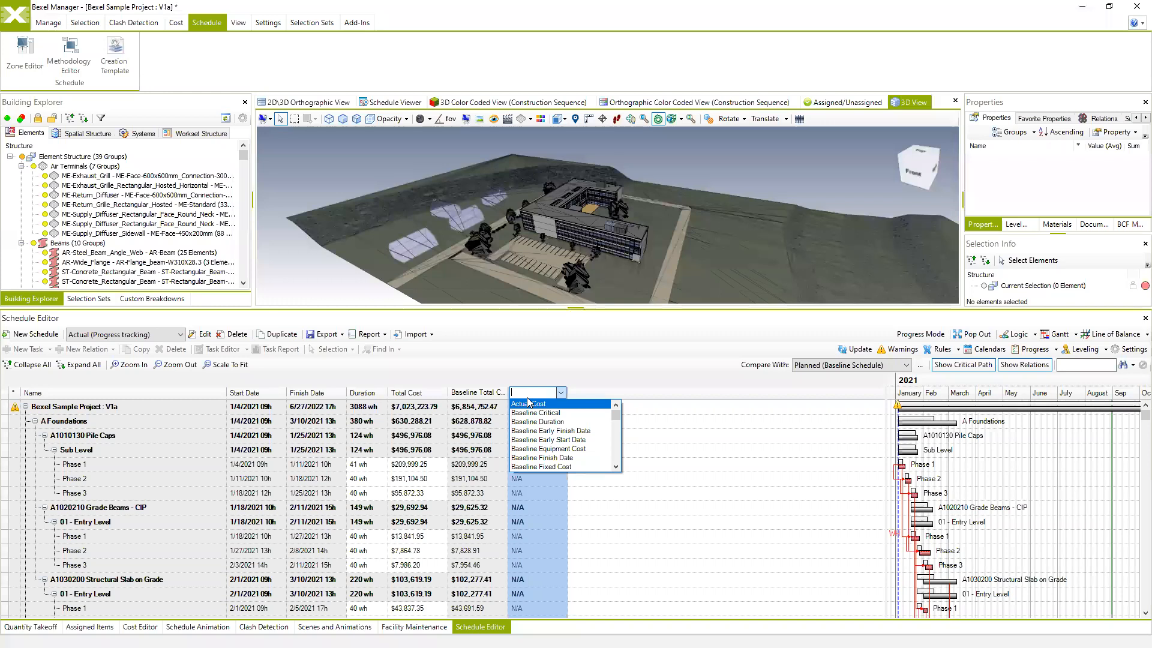
text(actual)
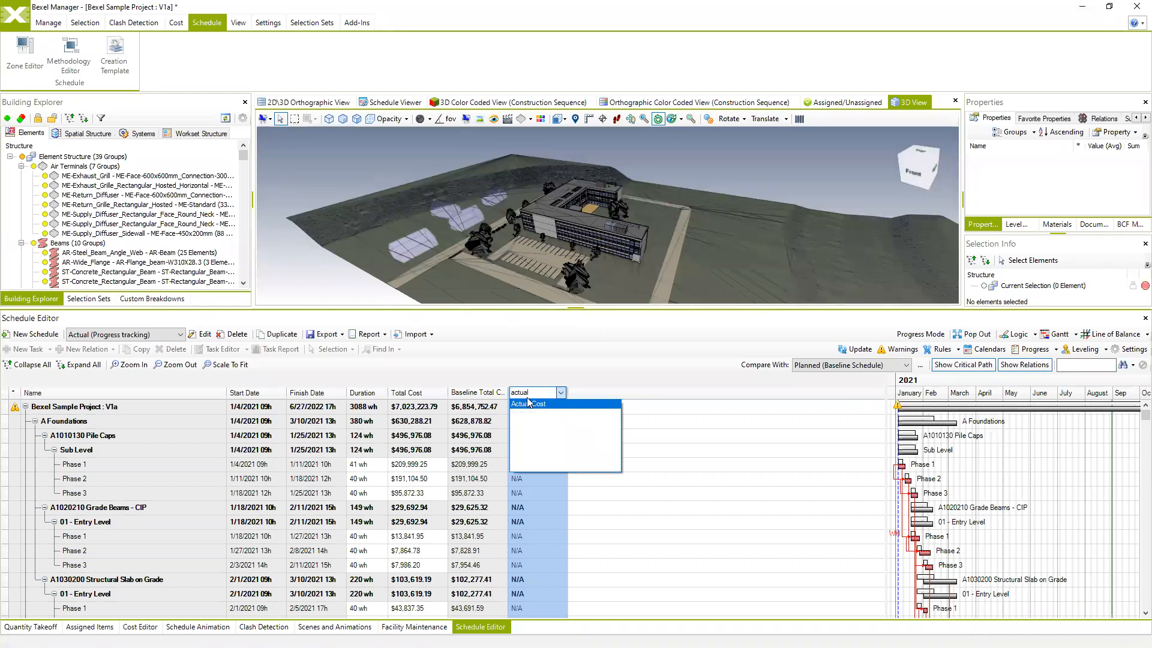
click(528, 403)
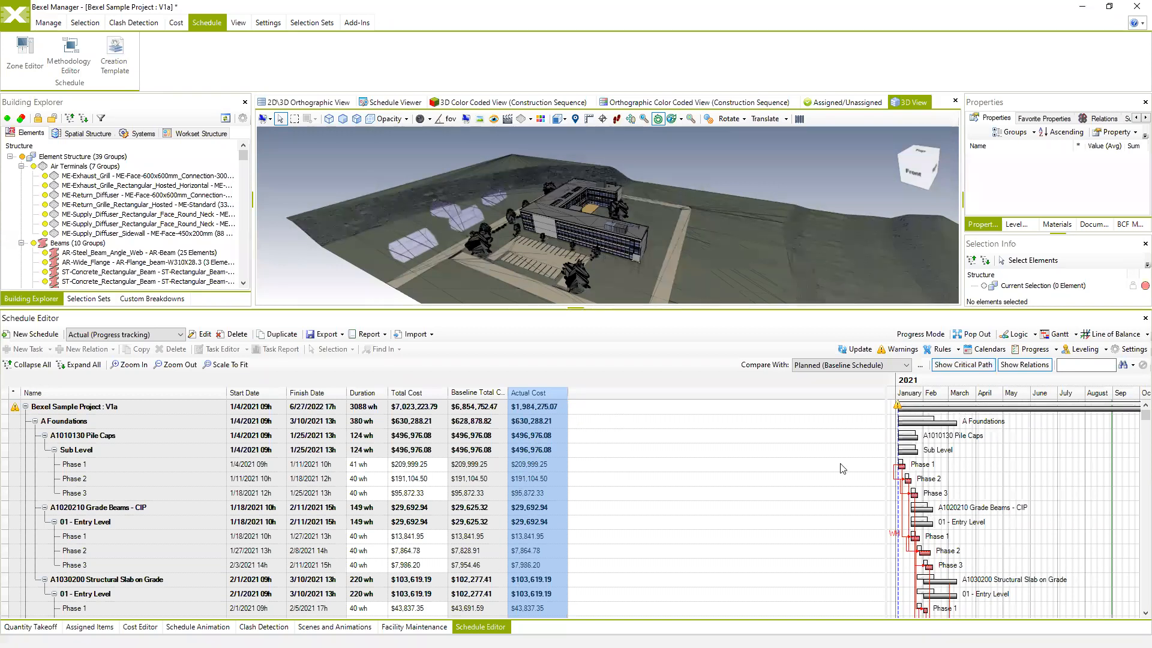
Add an Earned Value column after Actual Cost in the task table
right_click(584, 391)
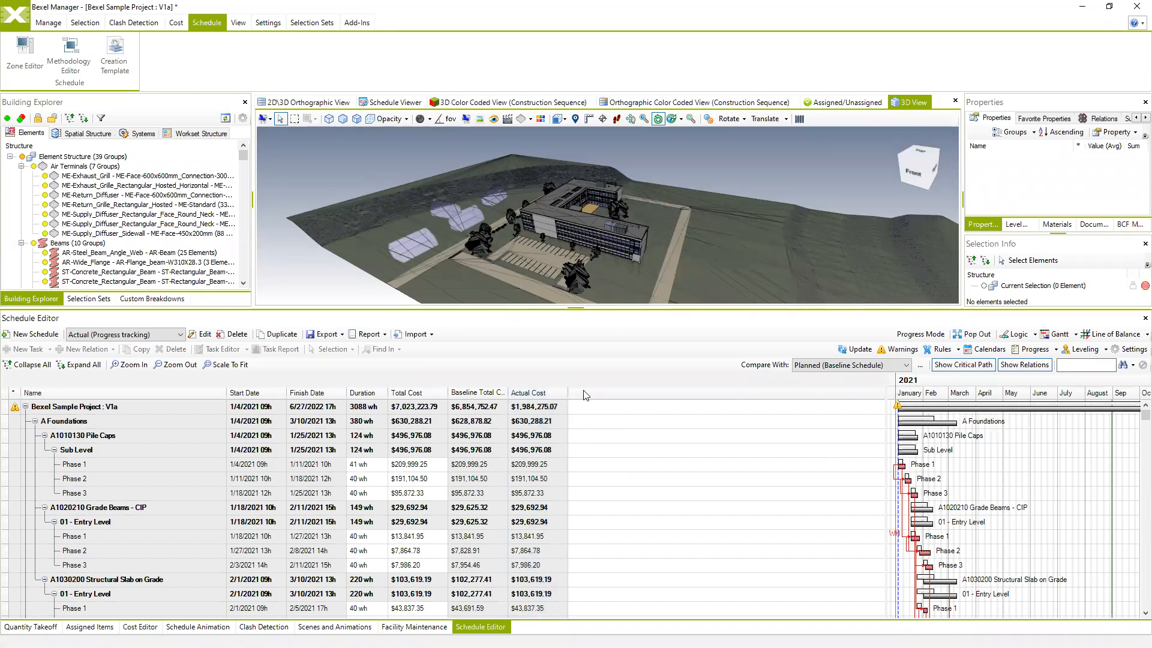
click(633, 426)
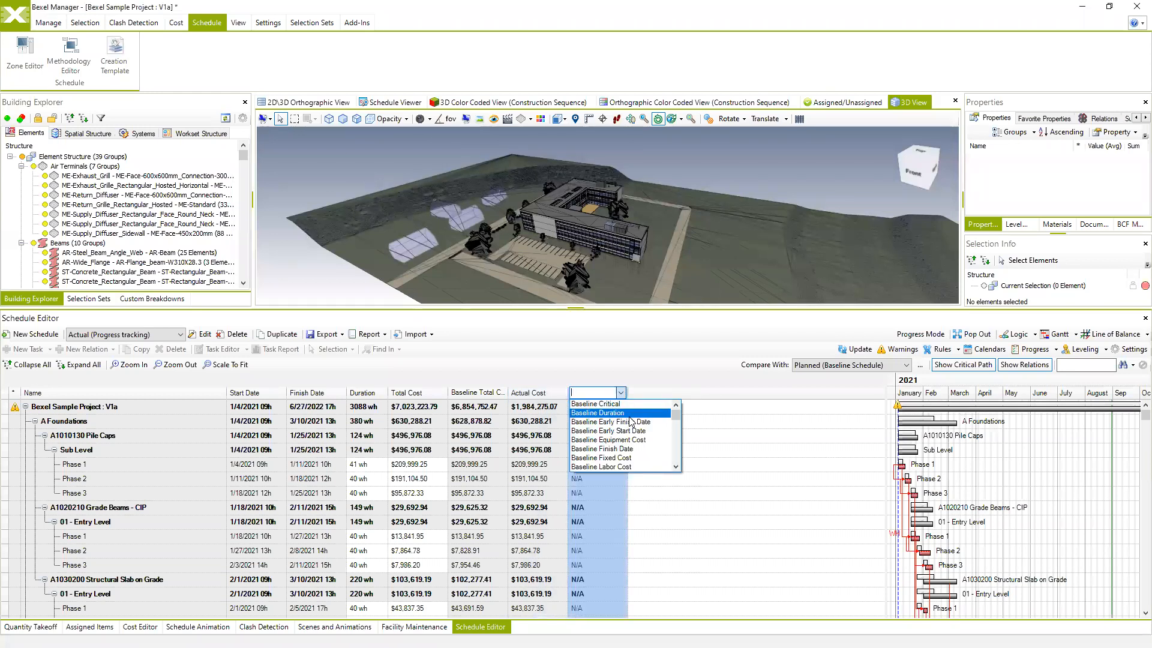
text(eam)
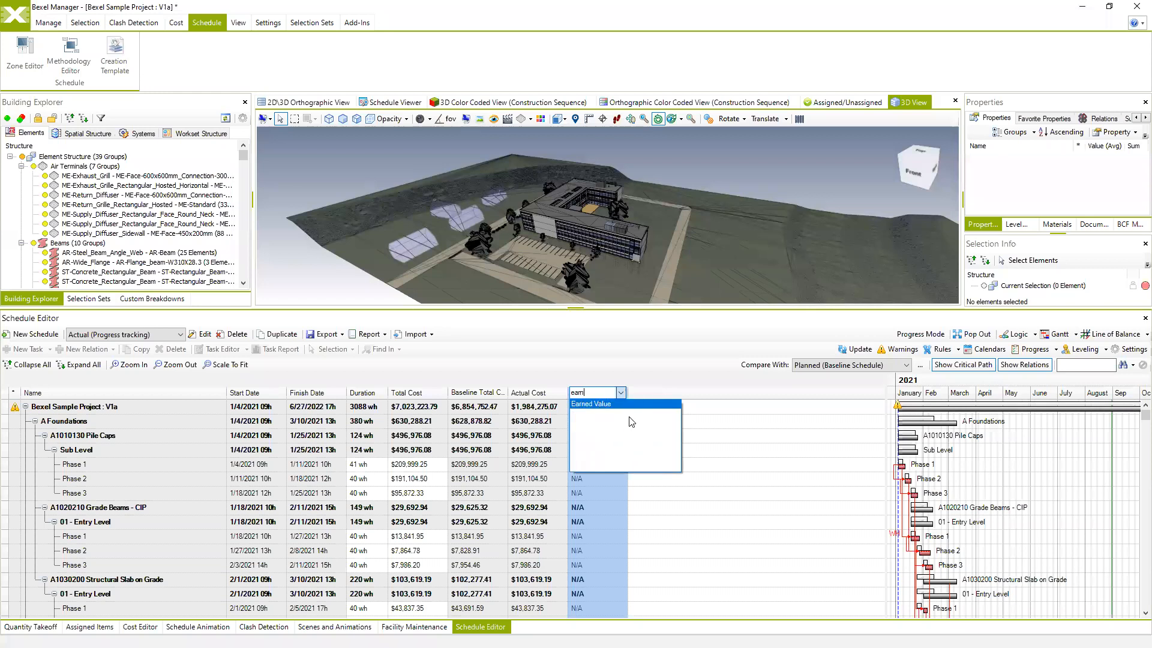
click(601, 406)
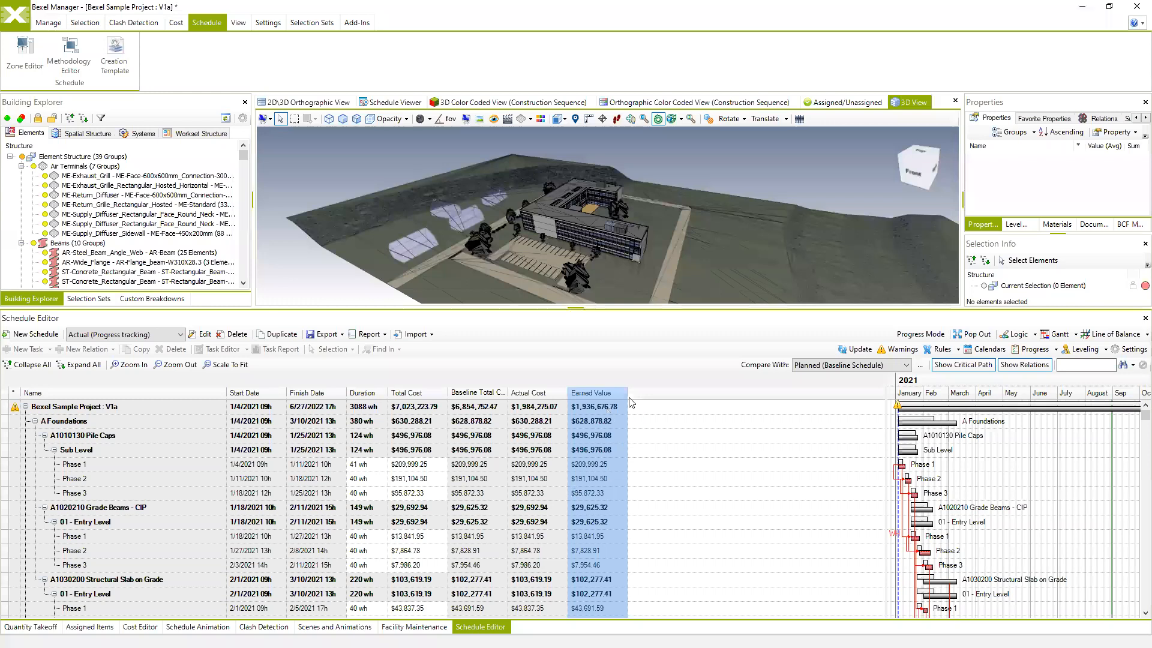
Add a Cost Variance column after Earned Value and review the variances of the foundation tasks
right_click(643, 388)
click(686, 428)
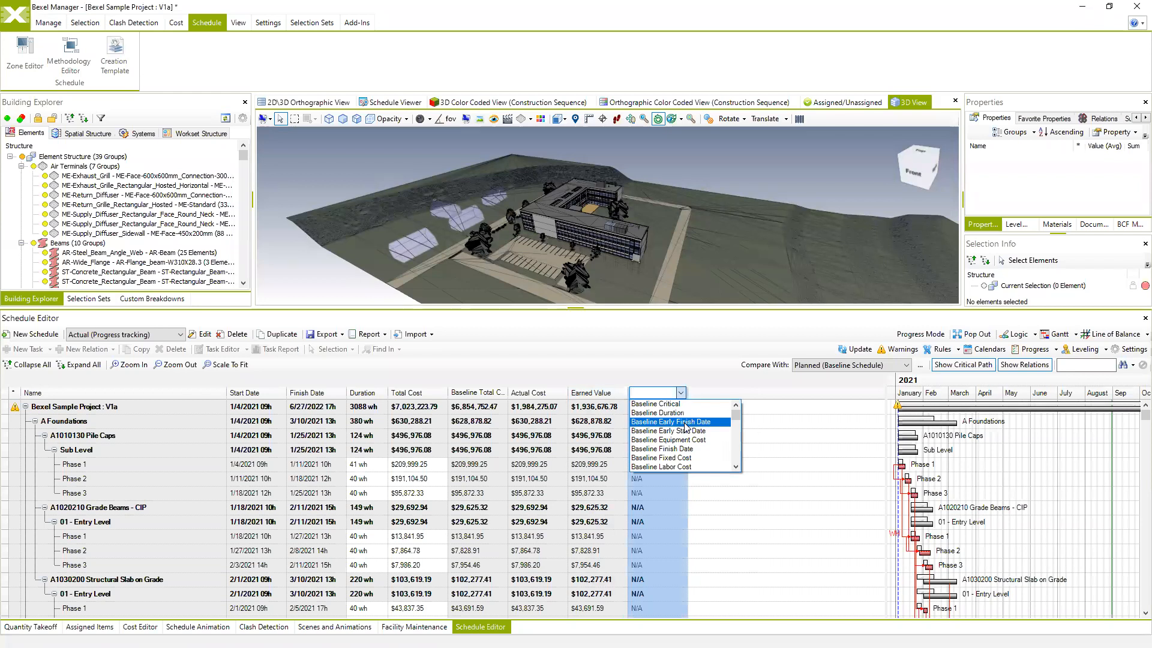
text(cos)
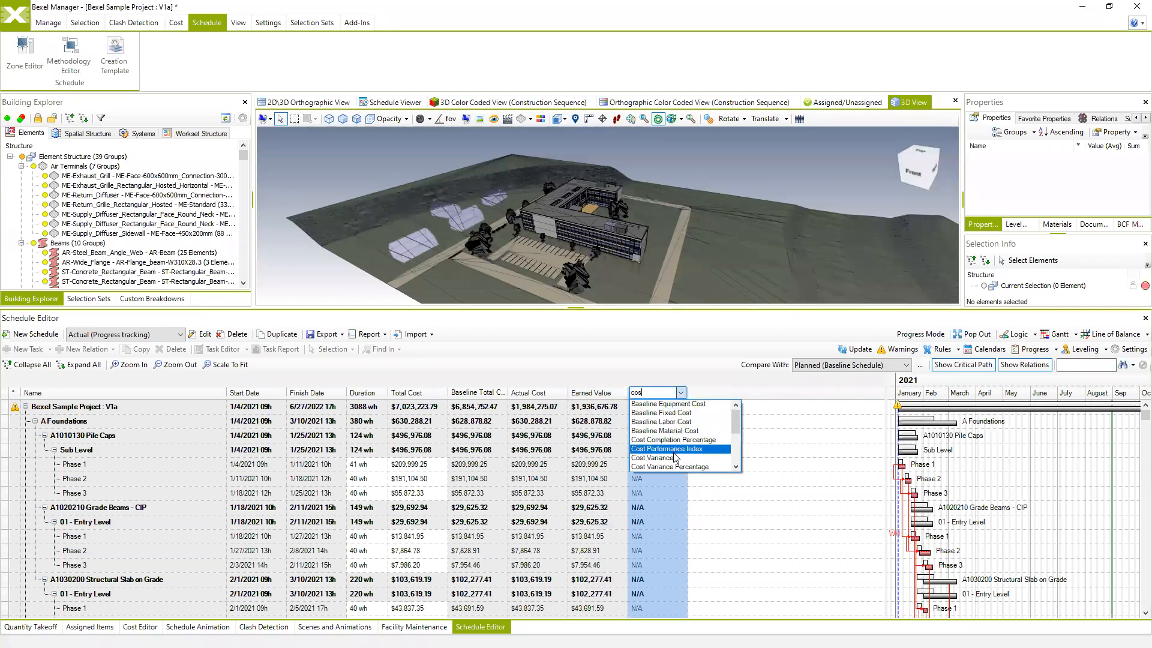
click(672, 459)
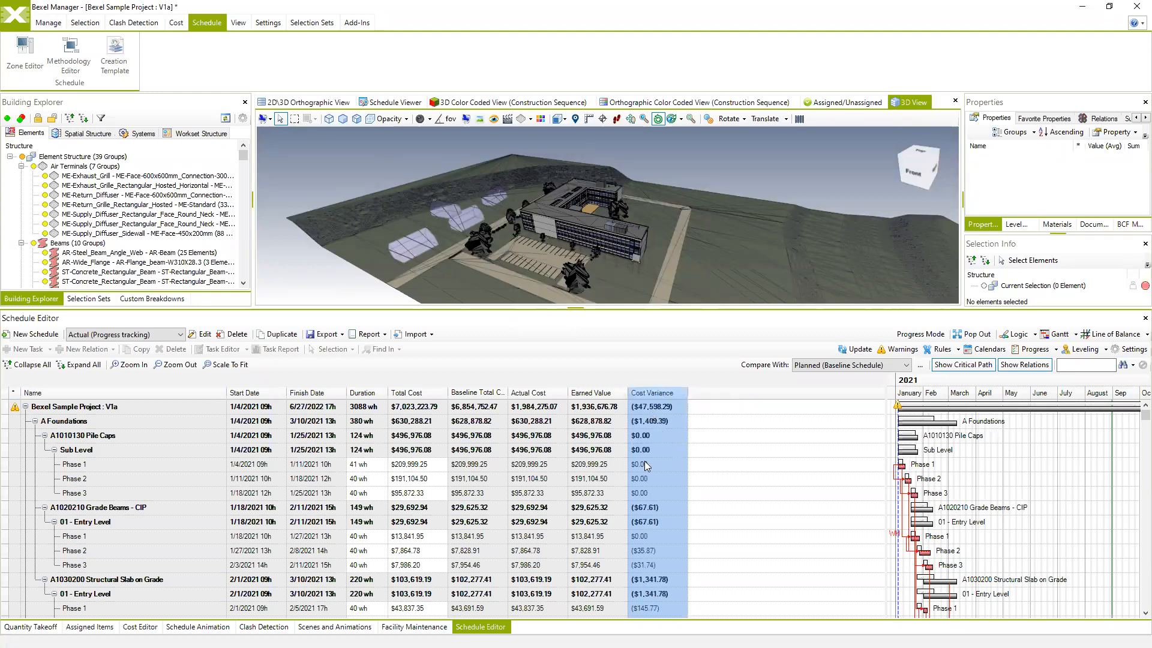
scroll(643, 435, down, 2)
scroll(635, 438, up, 2)
scroll(630, 440, down, 2)
scroll(627, 446, up, 2)
scroll(483, 482, down, 2)
scroll(516, 489, up, 2)
Add a Baseline Equipment Cost column after Cost Variance in the task table
right_click(702, 396)
click(732, 434)
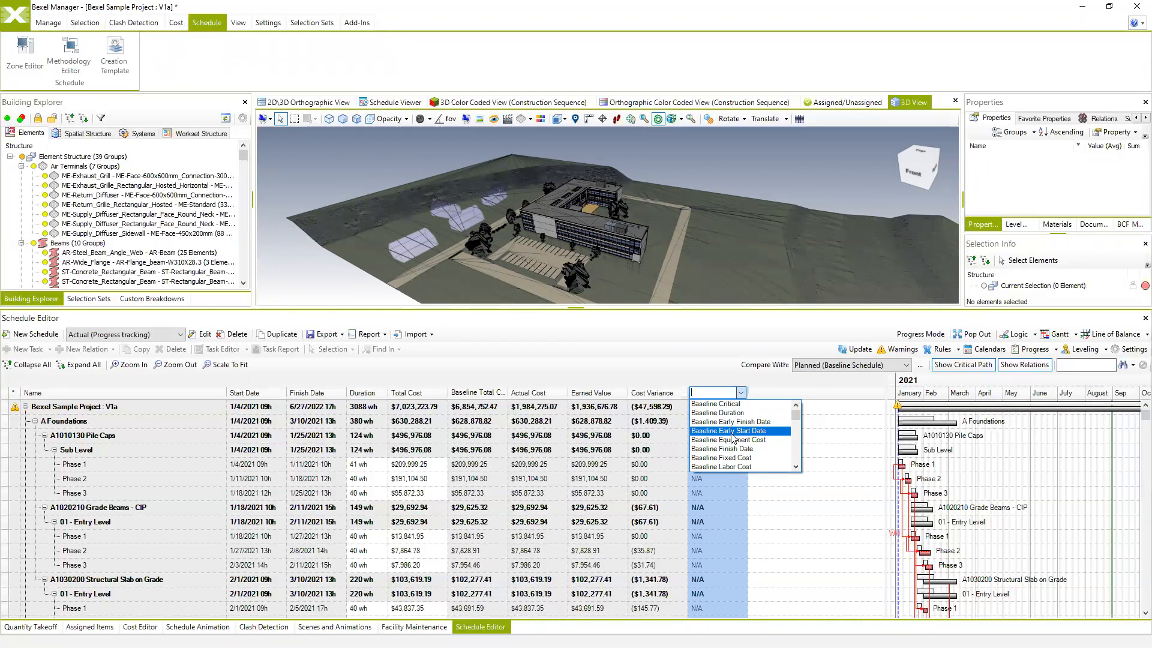
text(cos)
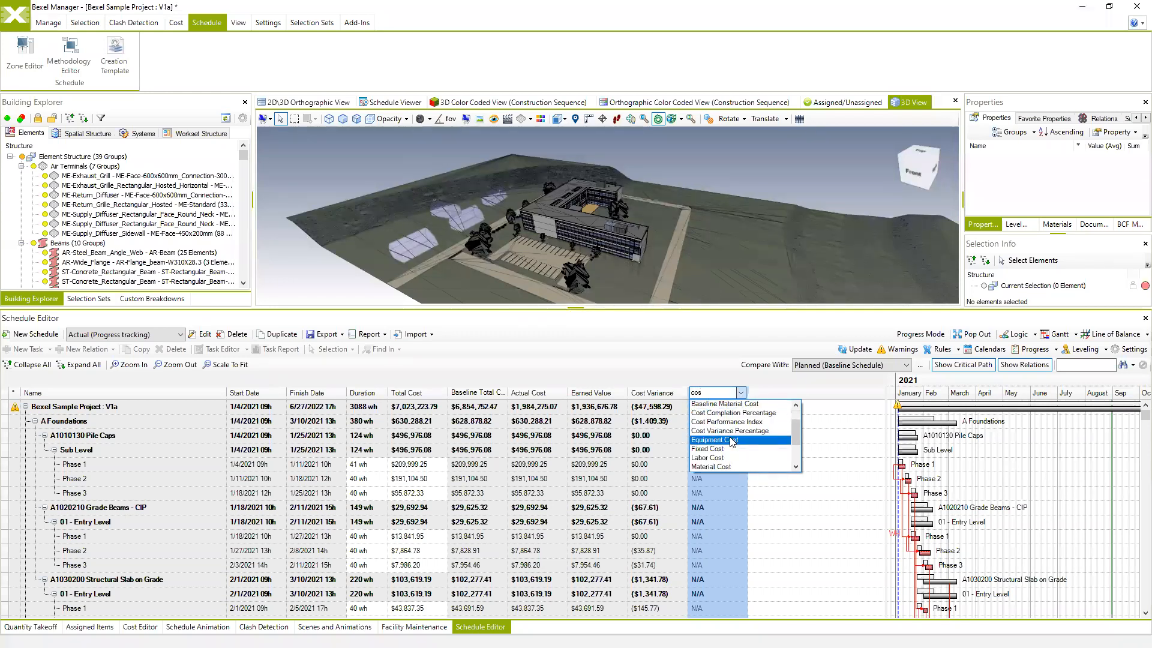
scroll(737, 442, down, 2)
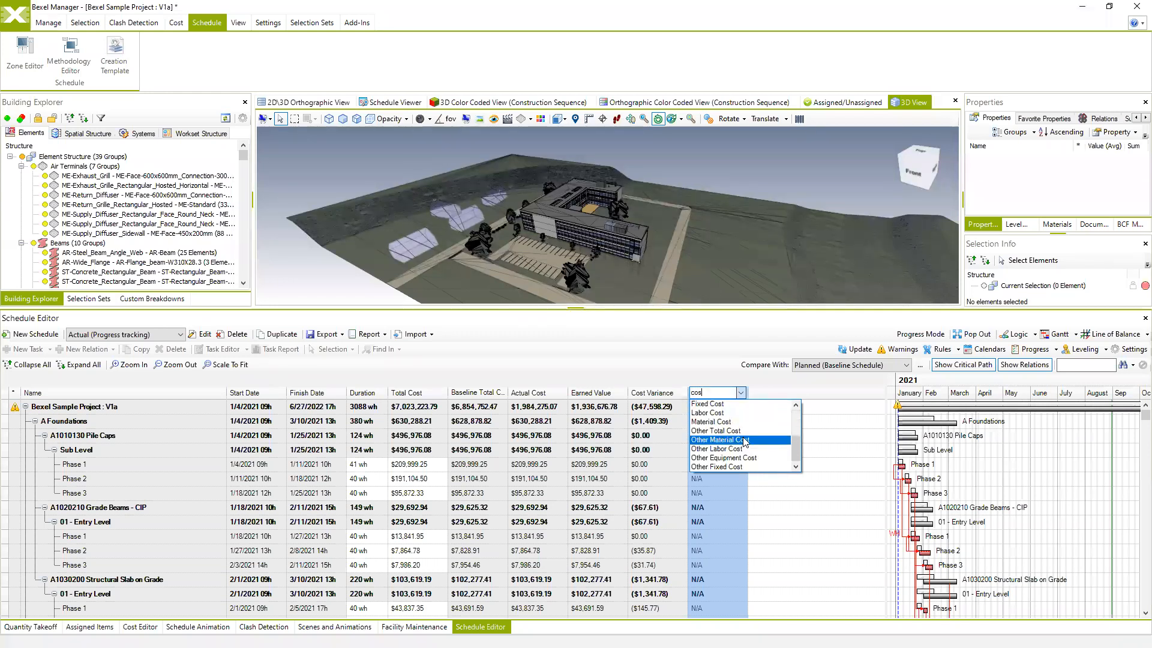
scroll(745, 442, up, 3)
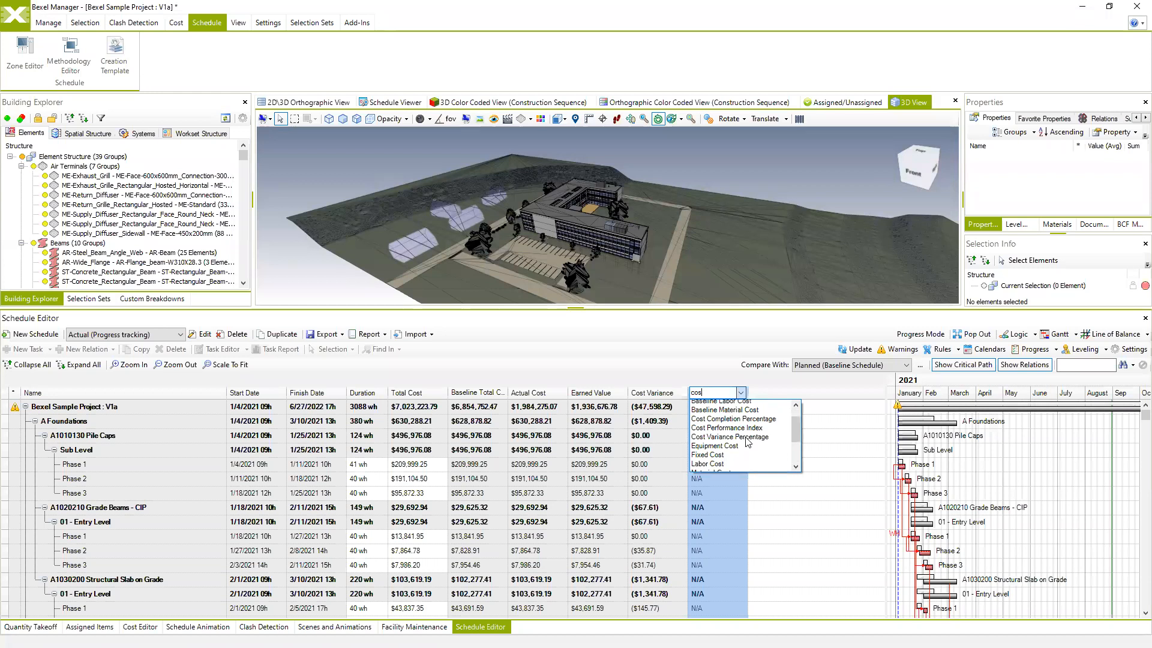
click(733, 427)
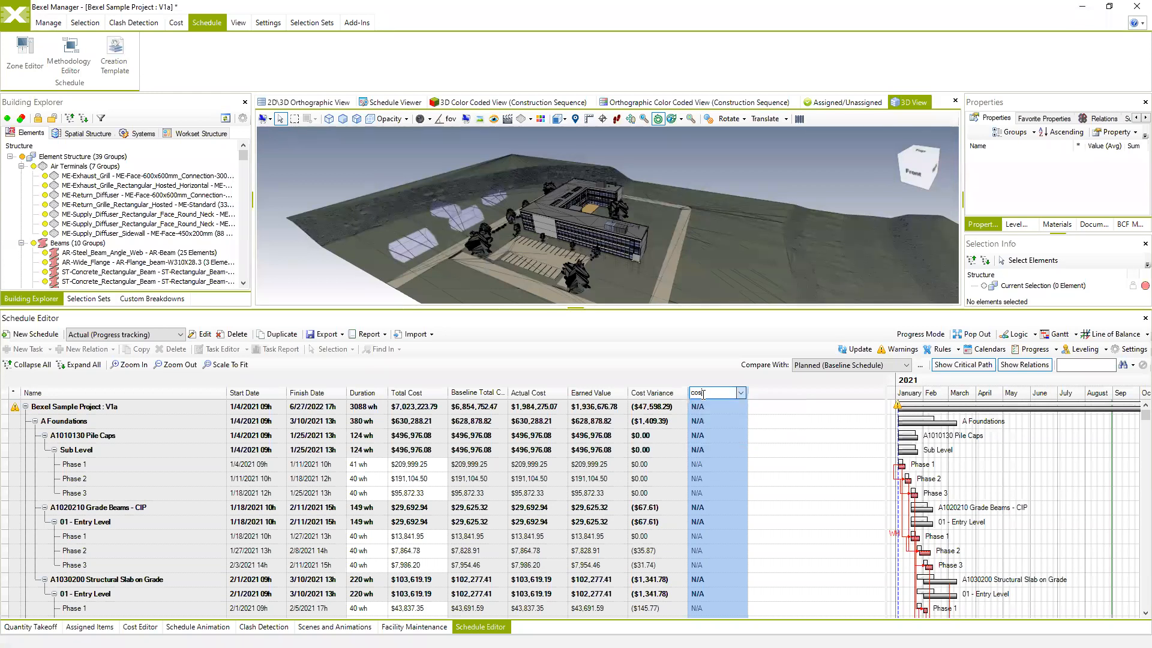
Add a Cost Completion Percentage column at the end of the task table and review its values for the tasks
right_click(757, 397)
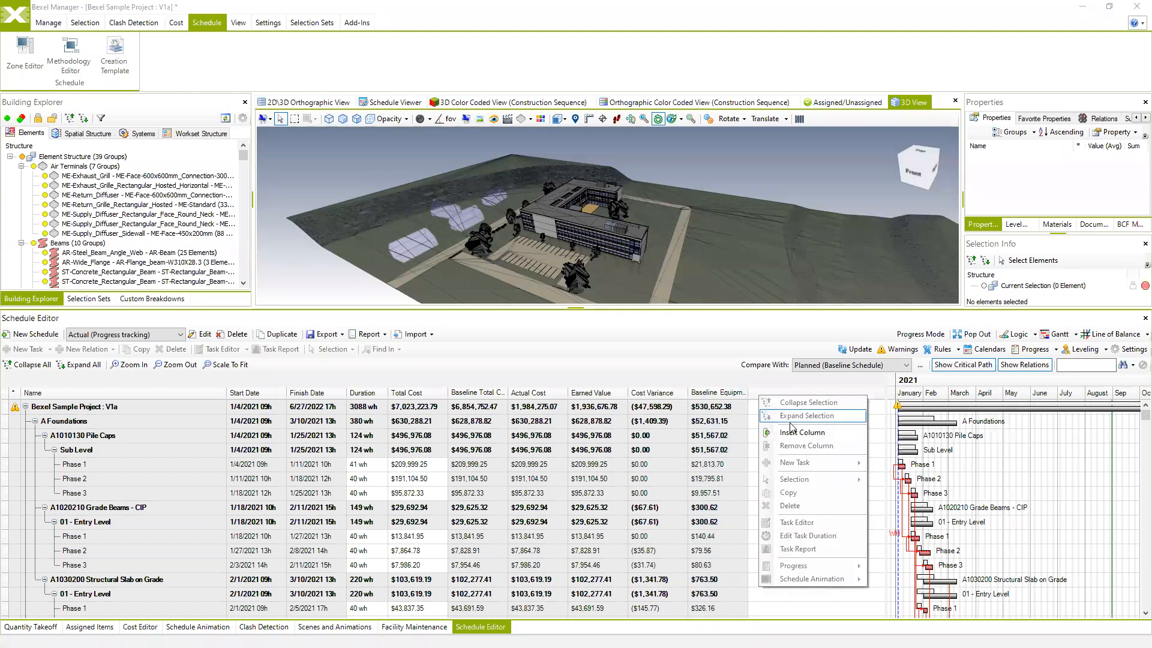
click(792, 432)
text(per)
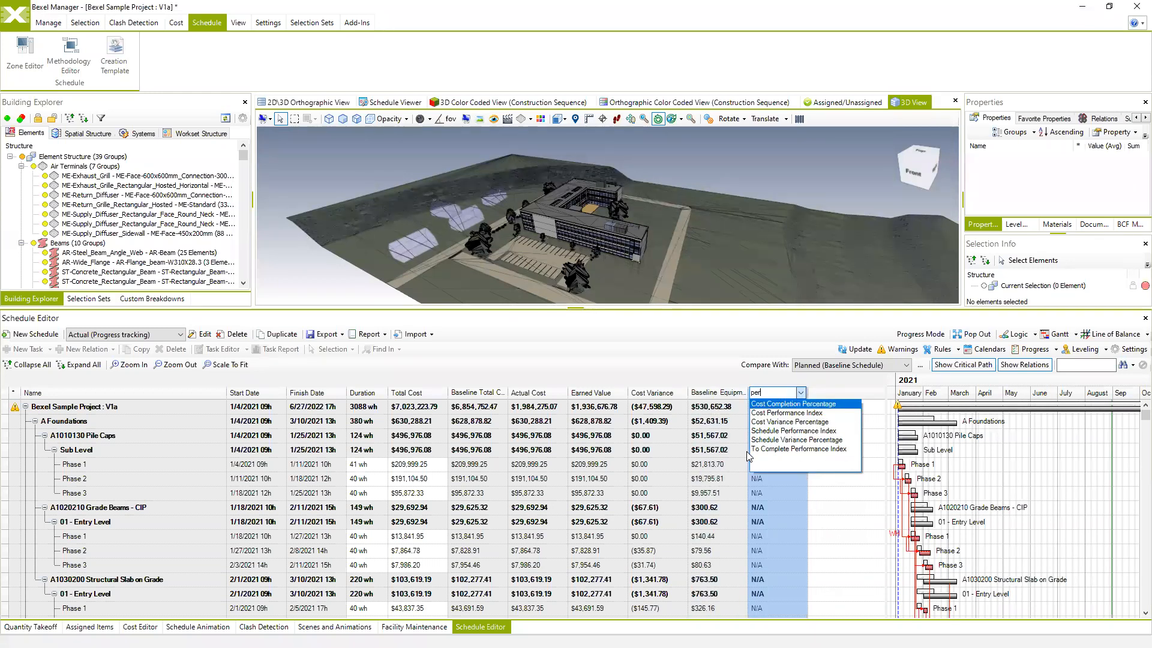
click(777, 403)
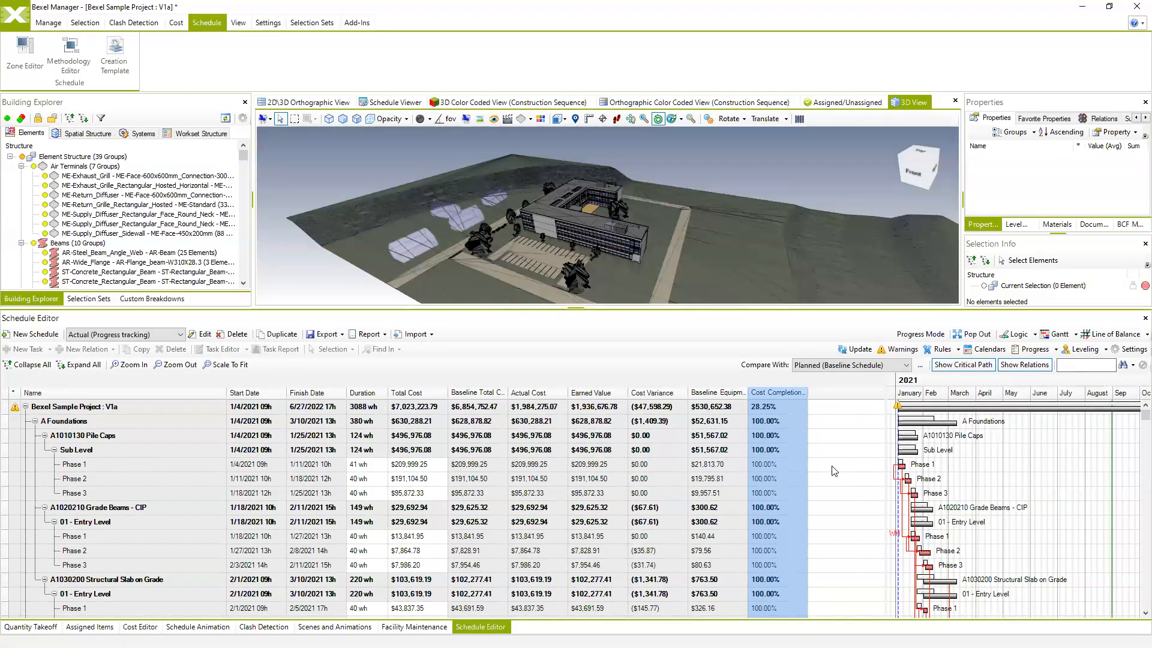
scroll(765, 469, down, 4)
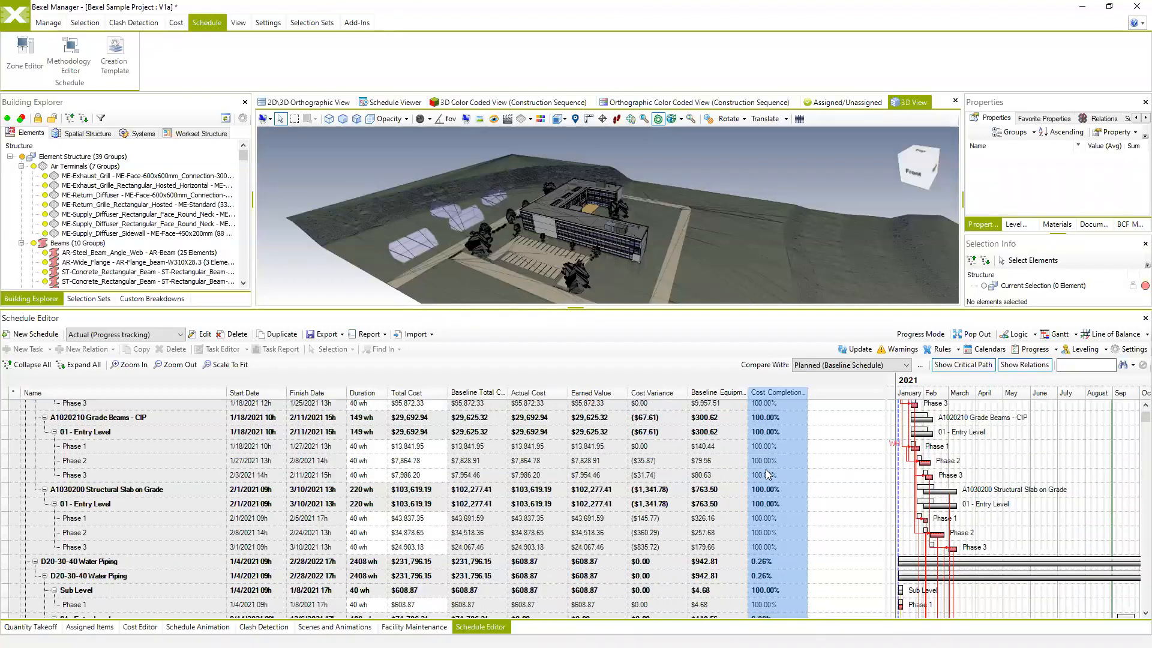
Review the cost completion percentages of the foundation and water piping tasks in the task table
scroll(771, 491, down, 1)
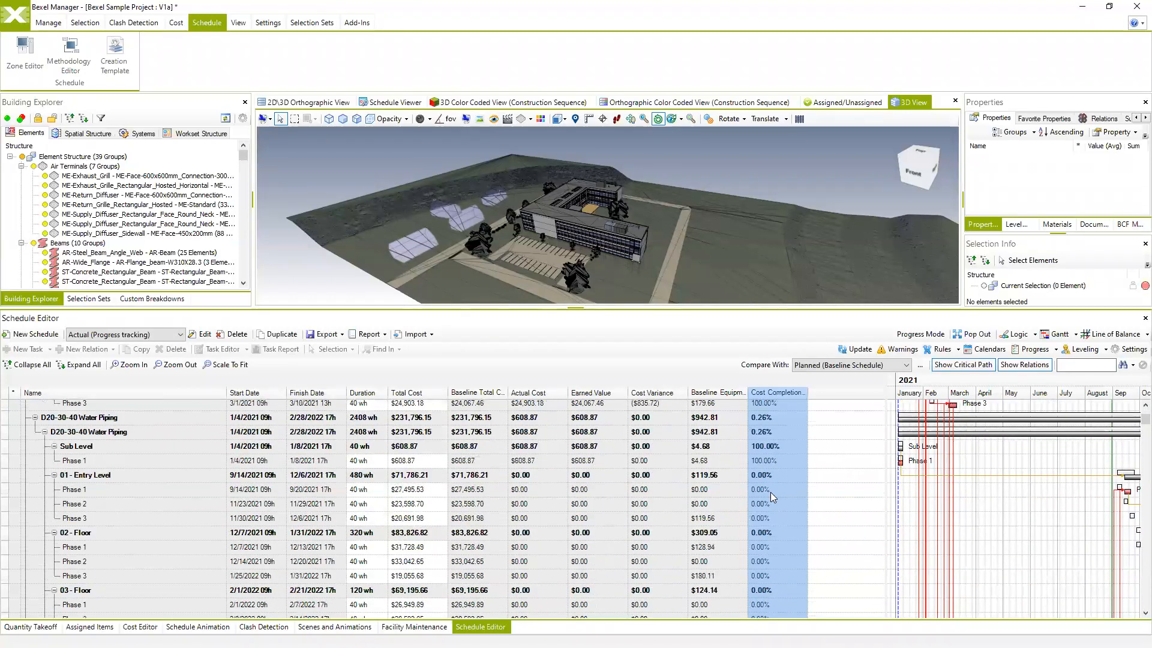
scroll(778, 463, up, 4)
scroll(781, 465, up, 4)
scroll(787, 492, down, 4)
scroll(776, 490, down, 2)
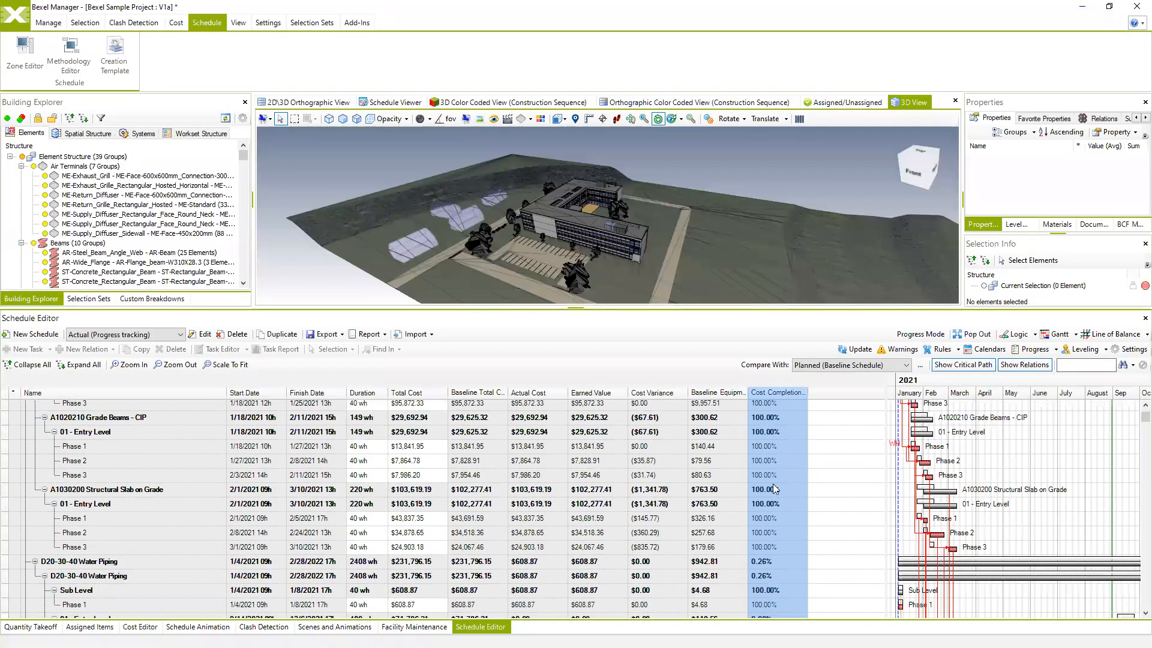
scroll(779, 490, up, 4)
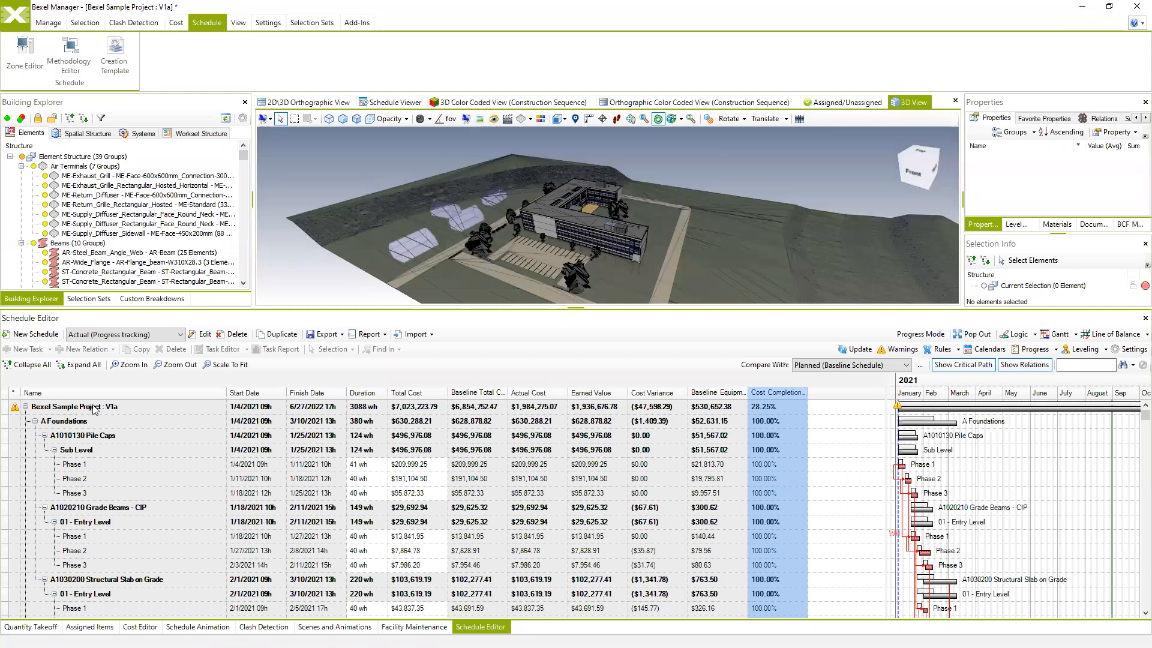
Examine the cost, cumulative cost and labor charts in the task report for the whole sample project against the planned baseline
click(120, 409)
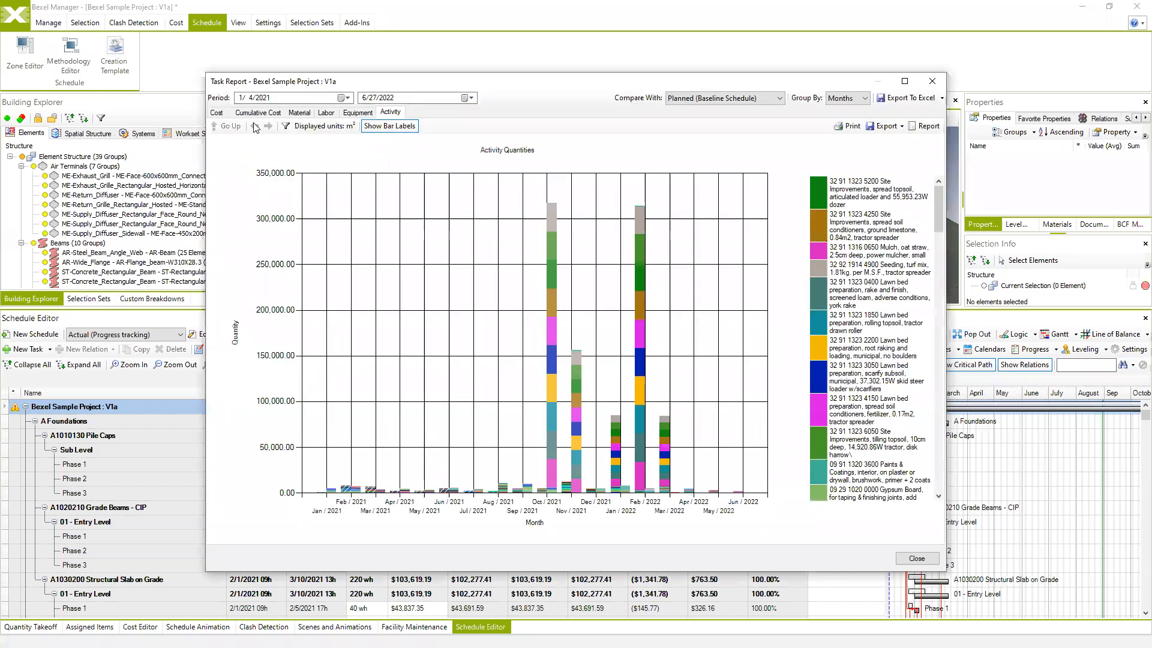
click(216, 112)
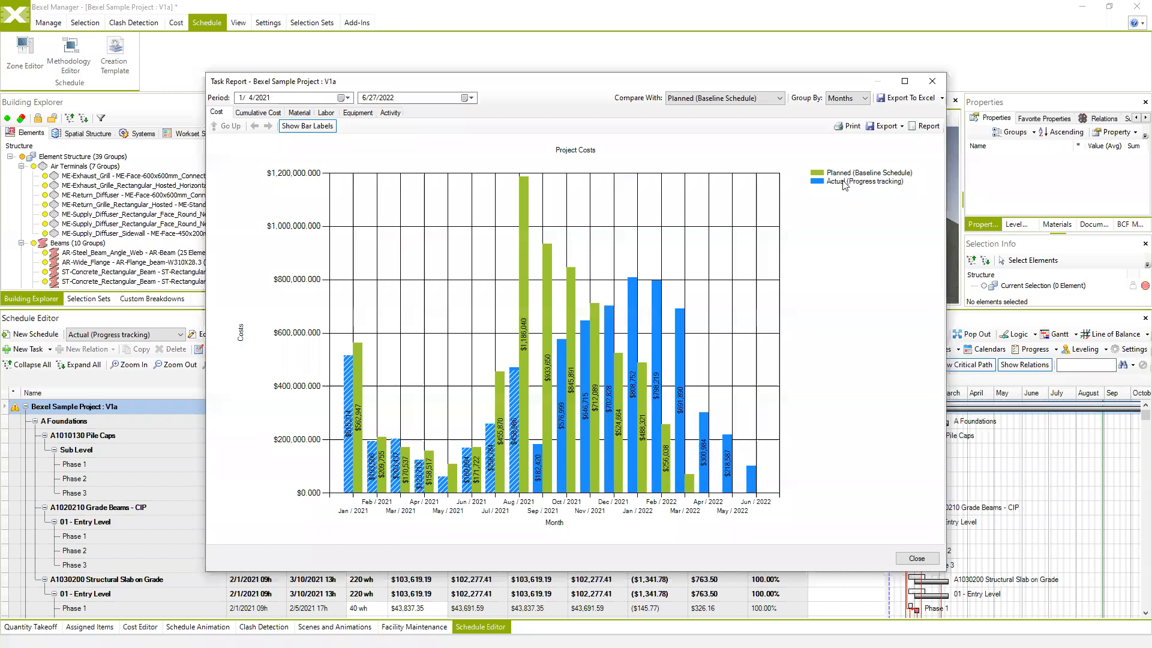
click(250, 114)
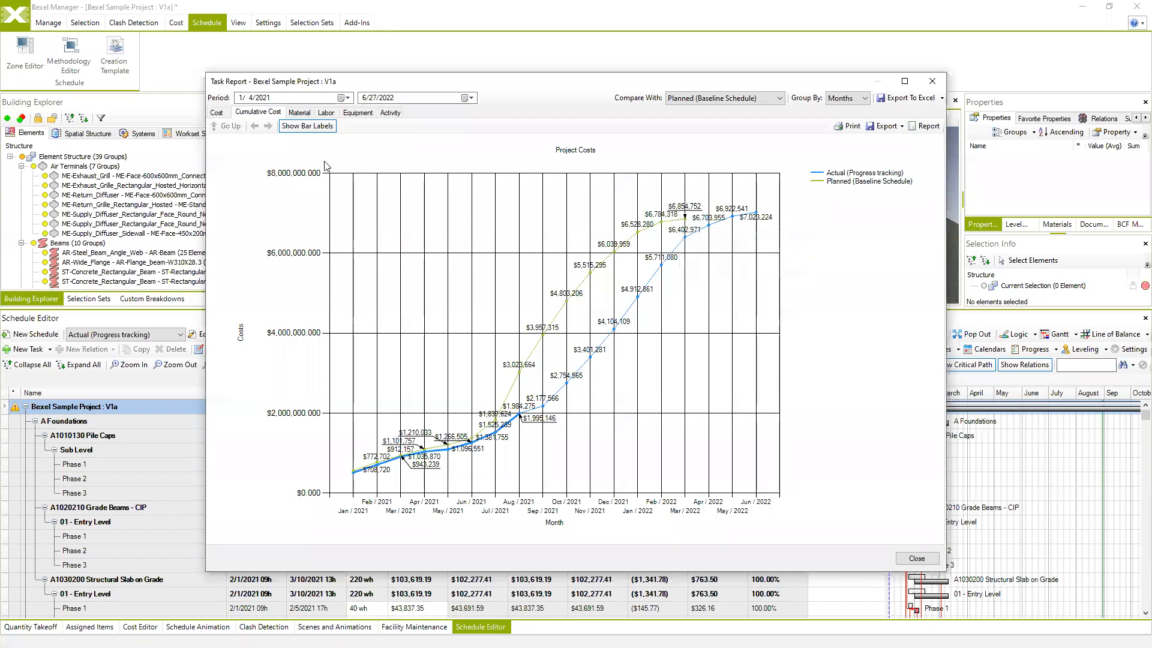
click(326, 112)
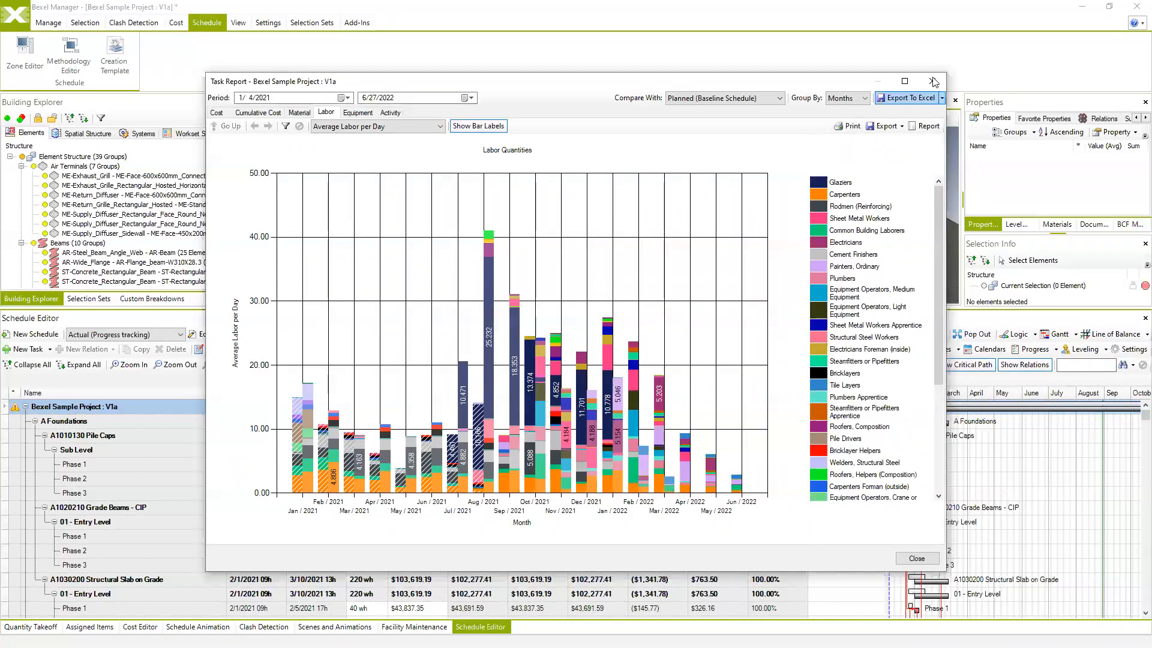
key(Escape)
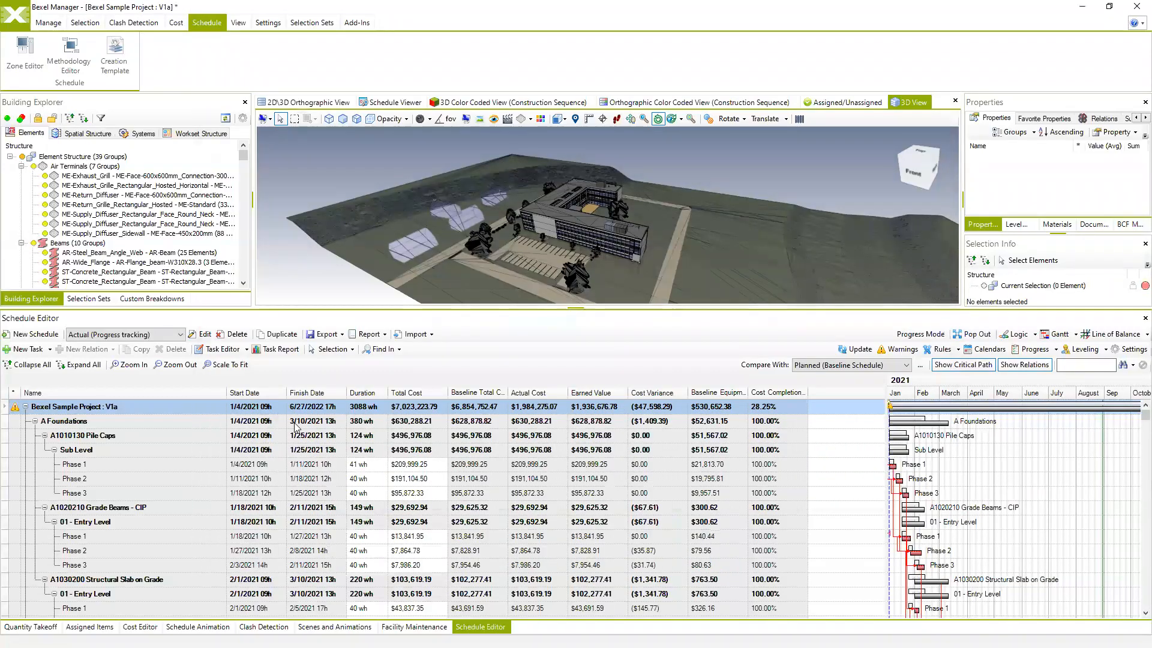
Inspect the activities of the February 15 to 22, 2021 entry in the schedule progress editor, leaving them unedited
scroll(240, 459, down, 3)
scroll(911, 448, up, 3)
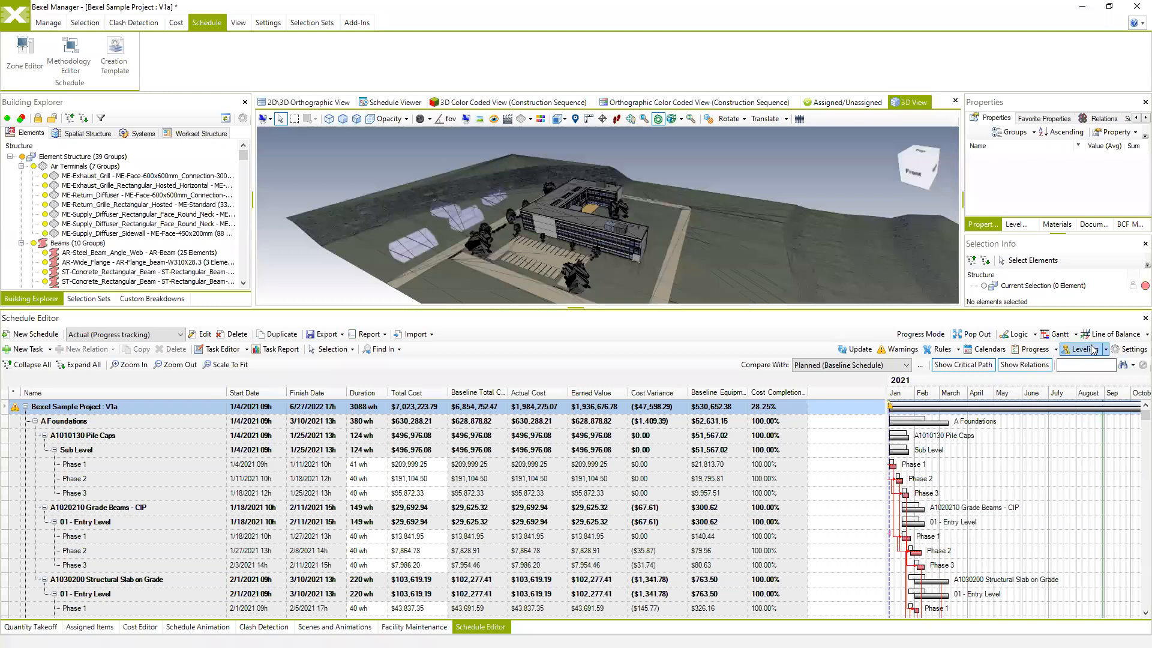
click(1055, 349)
click(1065, 376)
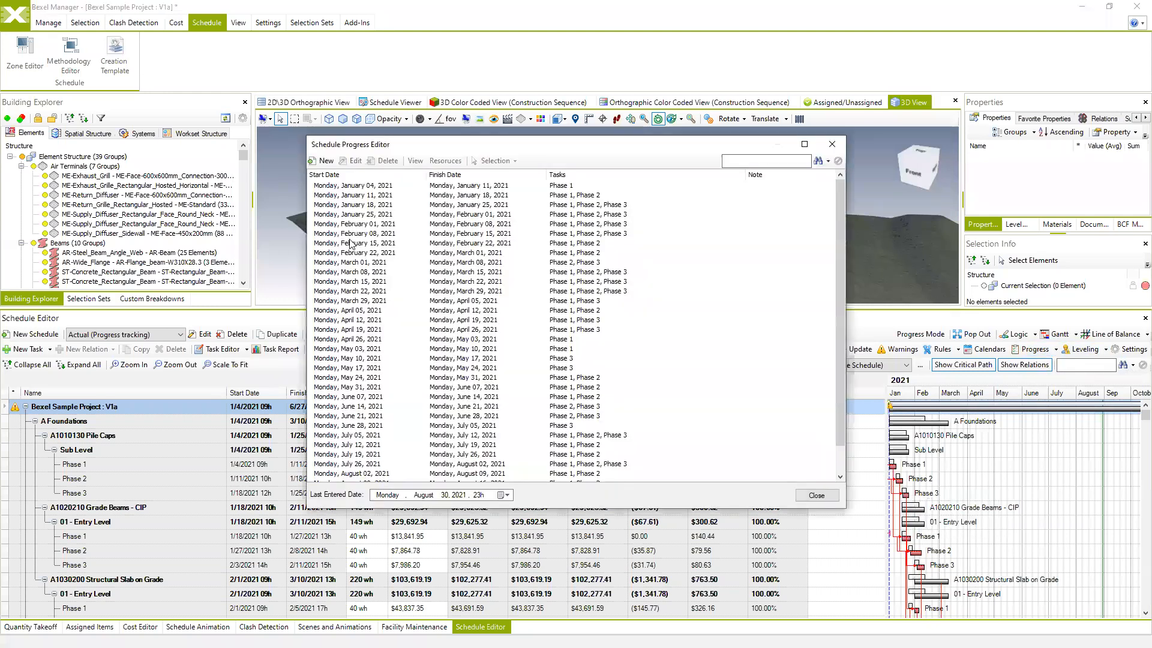
click(466, 243)
double_click(486, 246)
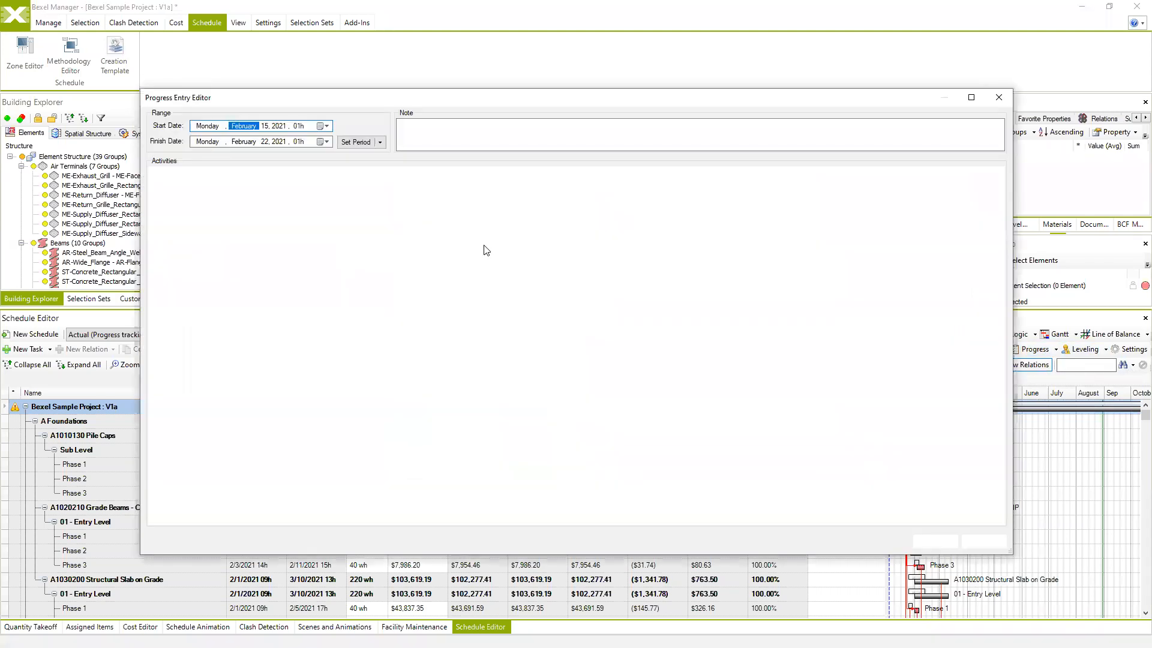
click(363, 216)
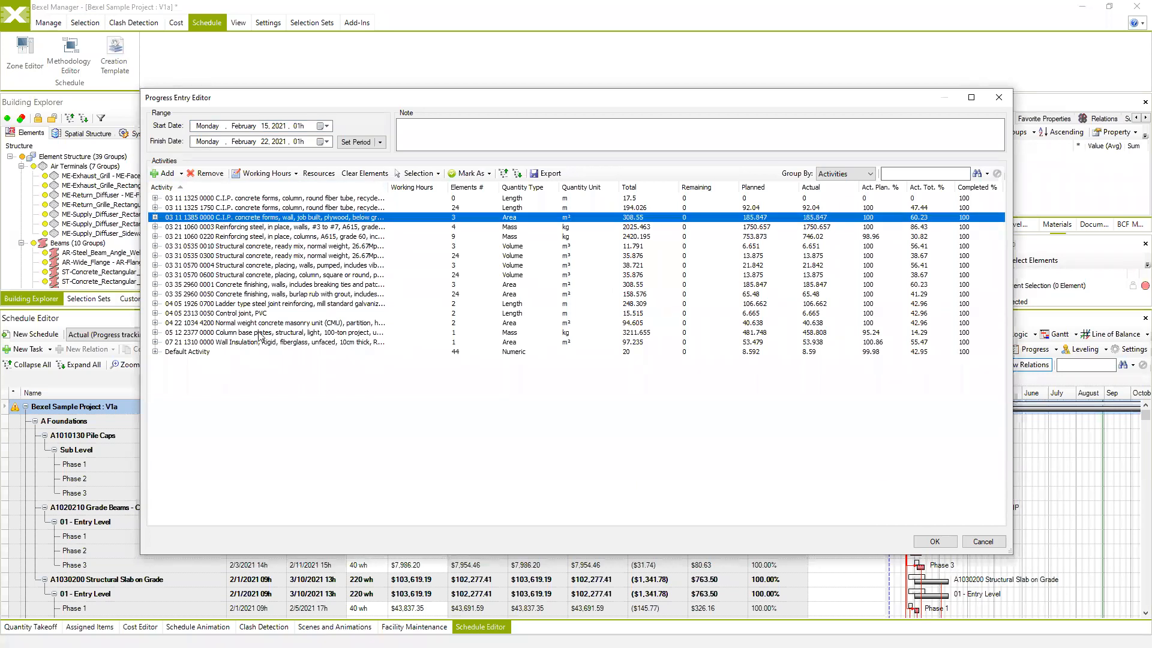
click(980, 542)
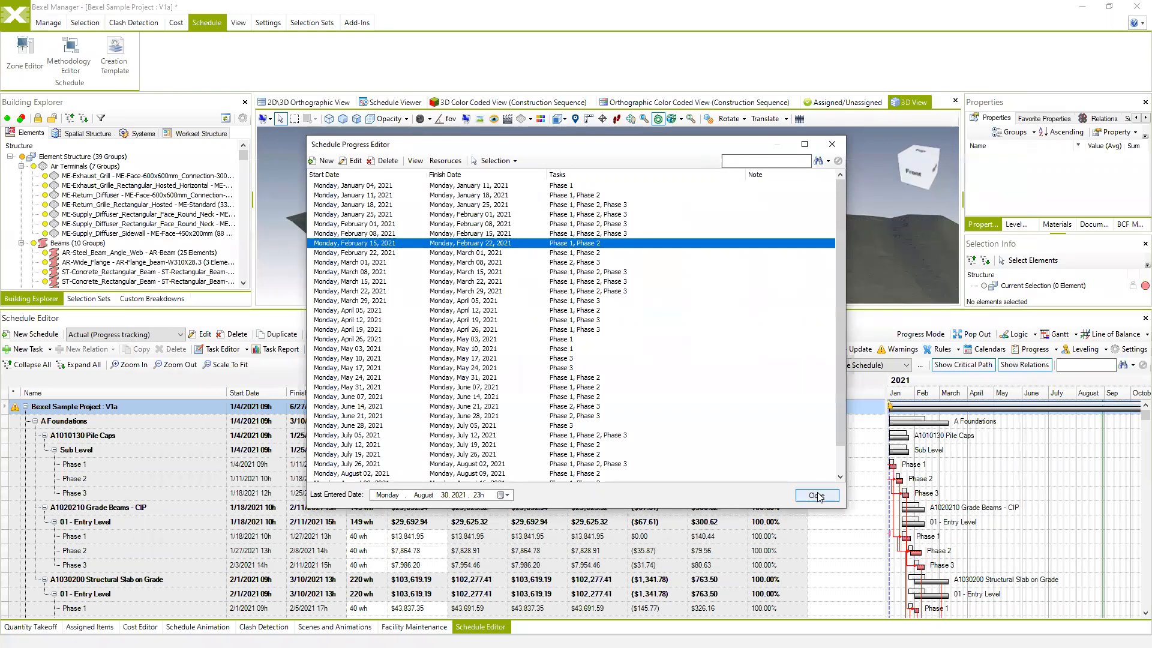
click(817, 496)
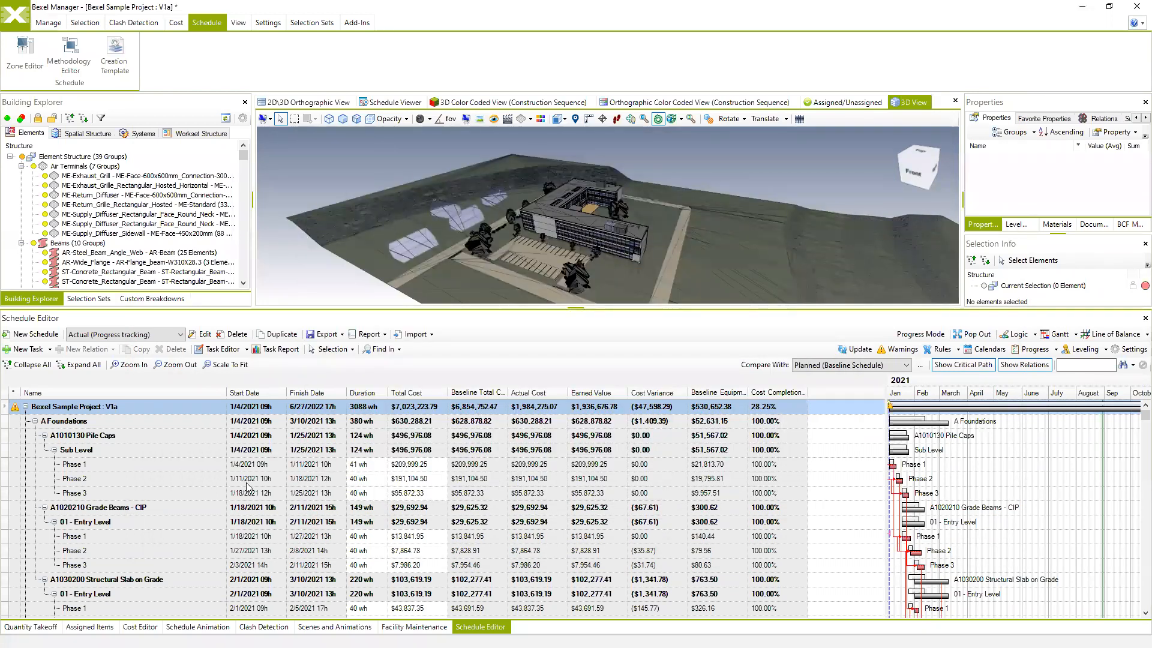
Select the wall panel on the building's front facade in the 3D view
middle_drag(462, 225, 622, 238)
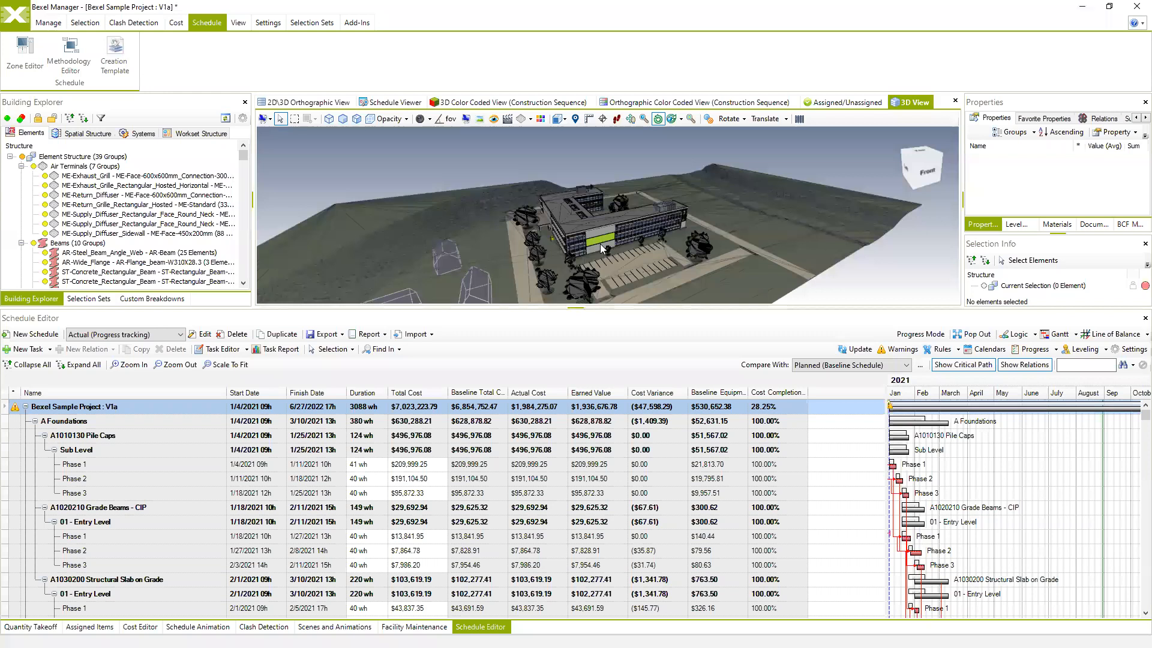
click(608, 248)
scroll(598, 245, up, 5)
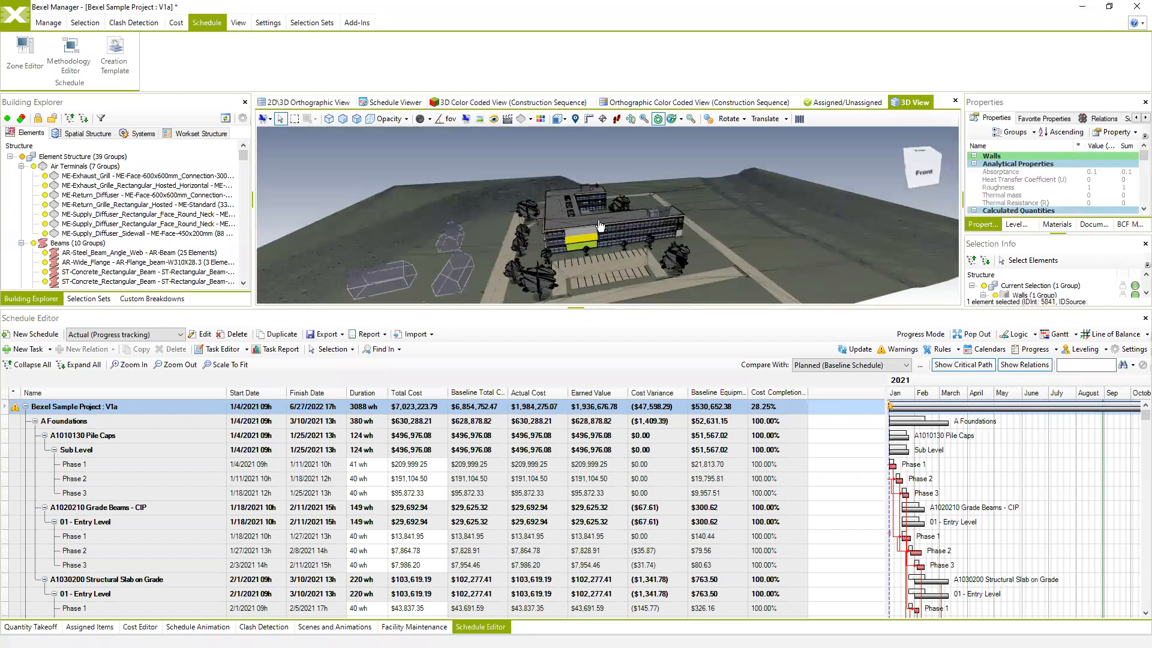
scroll(599, 249, down, 5)
mouse_move(602, 249)
middle_down()
mouse_move(587, 237)
mouse_move(605, 250)
middle_up()
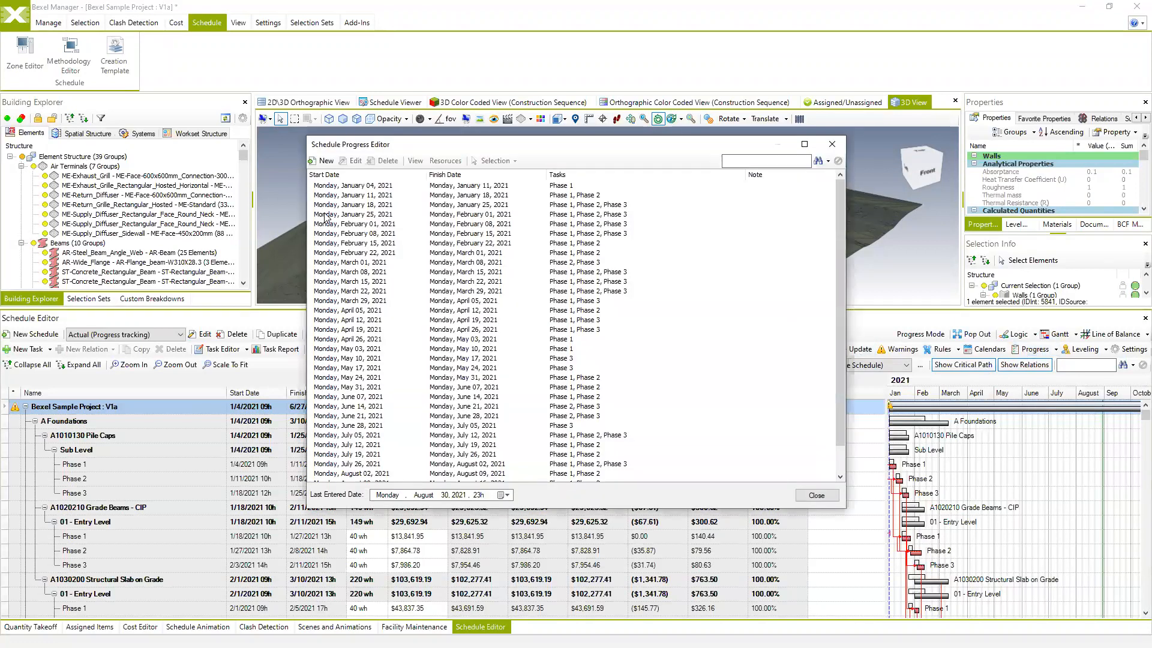
Examine the ladder type steel joint reinforcing activity in the July 19 to 26, 2021 progress entry, leaving it unedited
scroll(338, 372, down, 1)
click(346, 426)
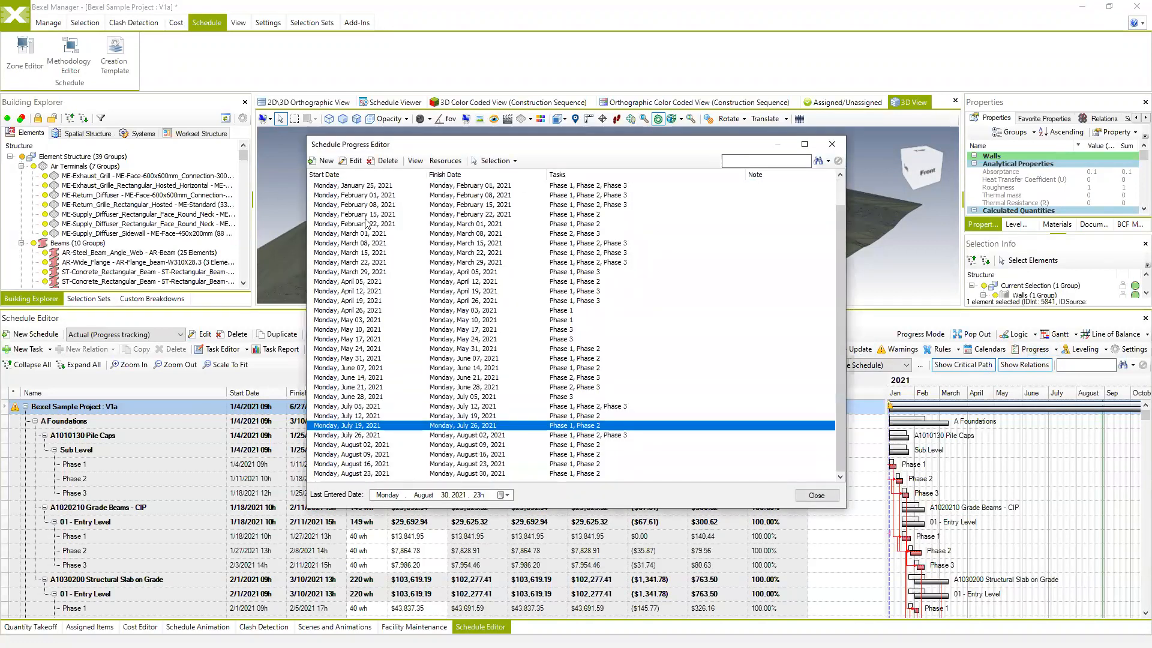
click(354, 161)
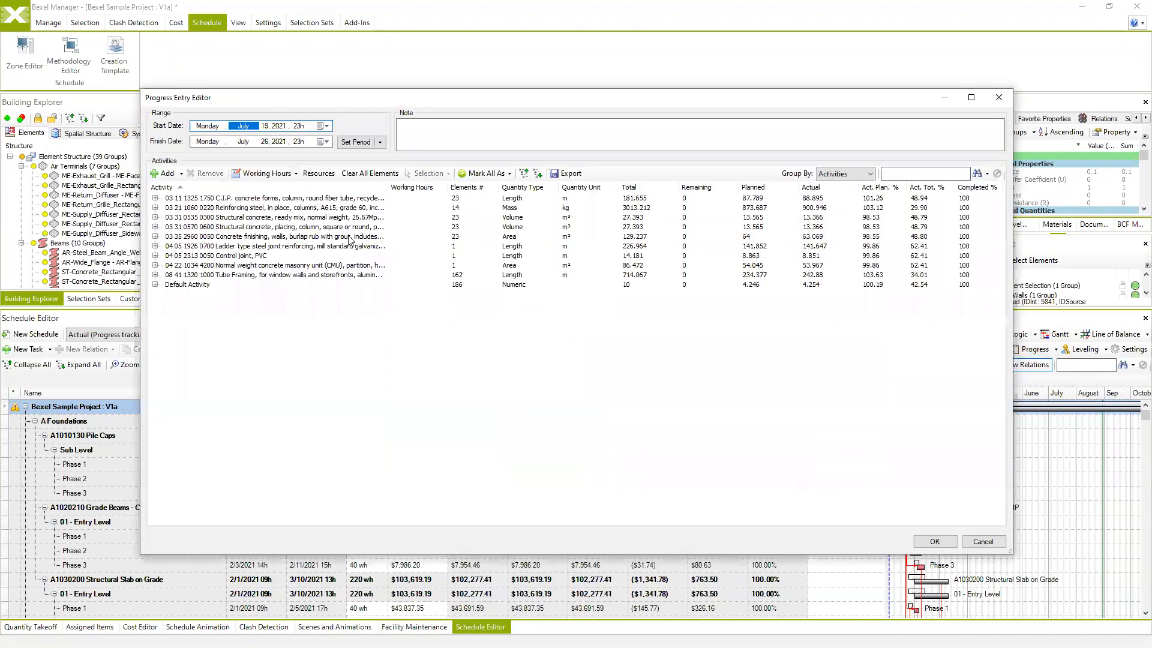
click(283, 247)
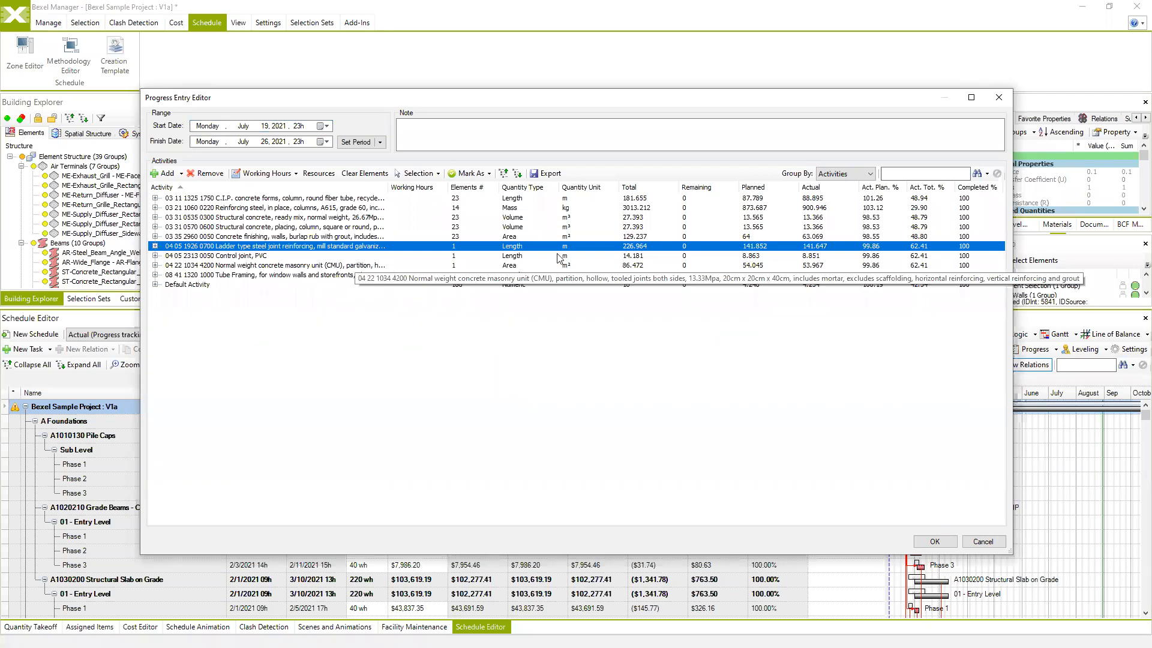
click(155, 246)
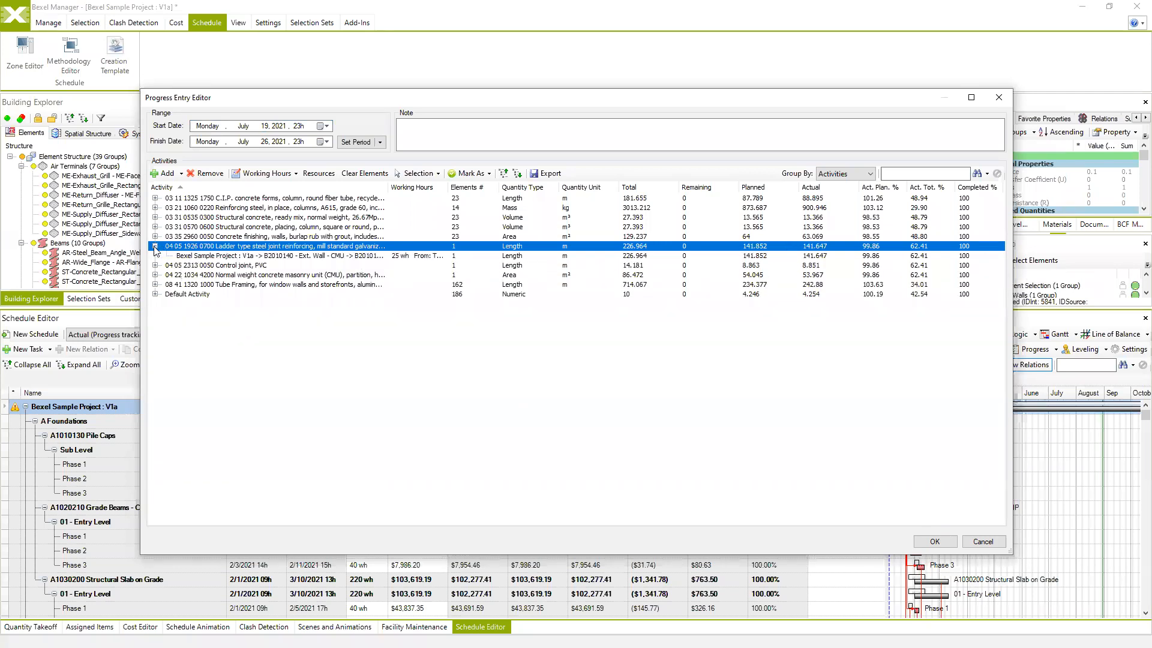
click(966, 248)
click(668, 400)
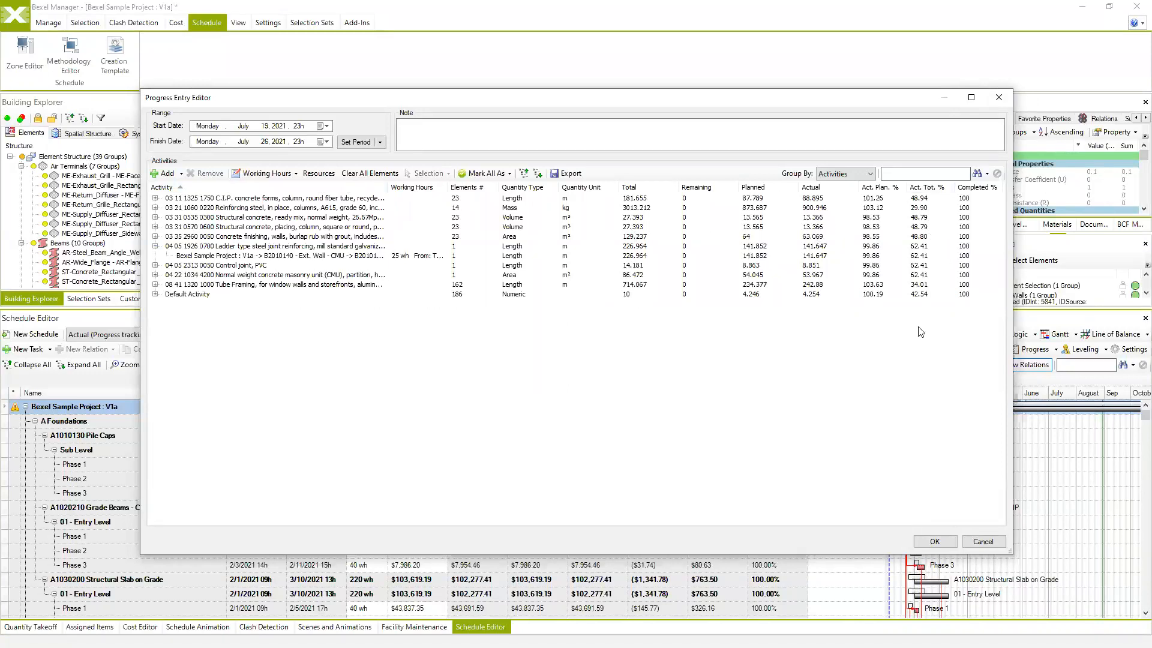
click(984, 540)
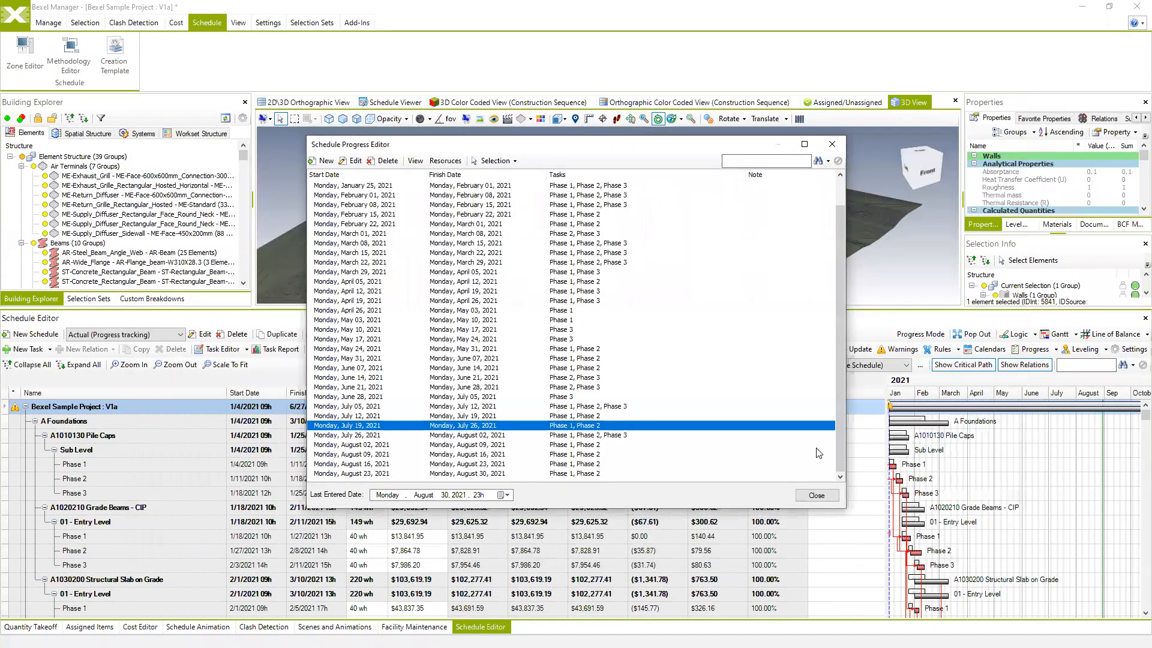
click(832, 144)
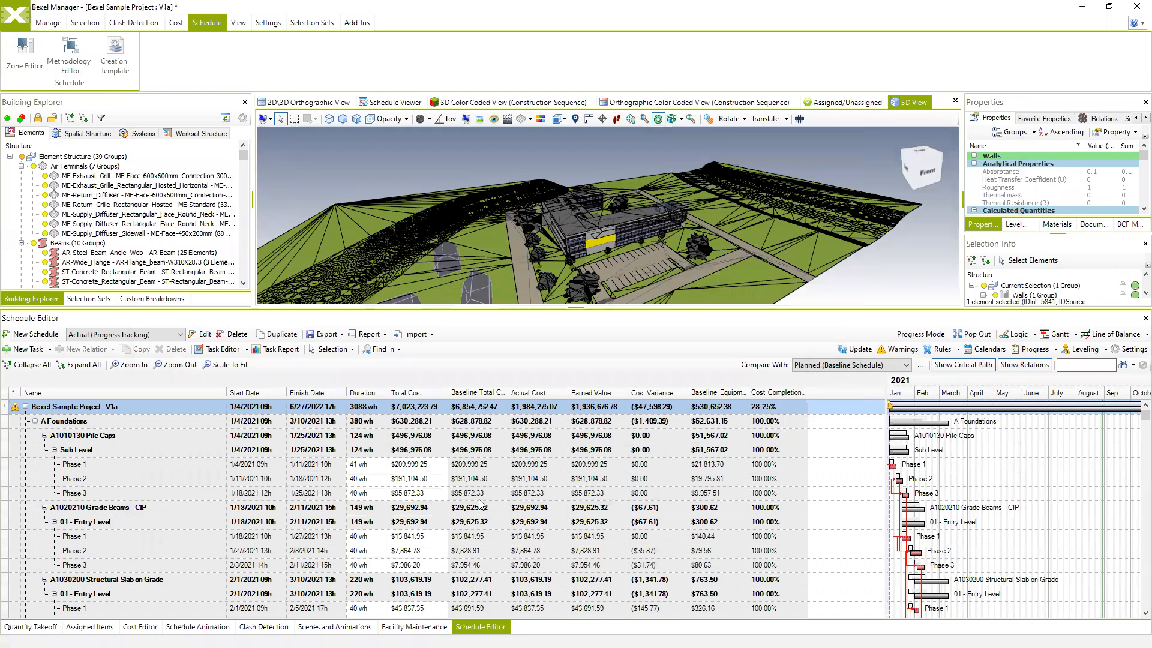
scroll(516, 505, down, 3)
scroll(516, 505, up, 3)
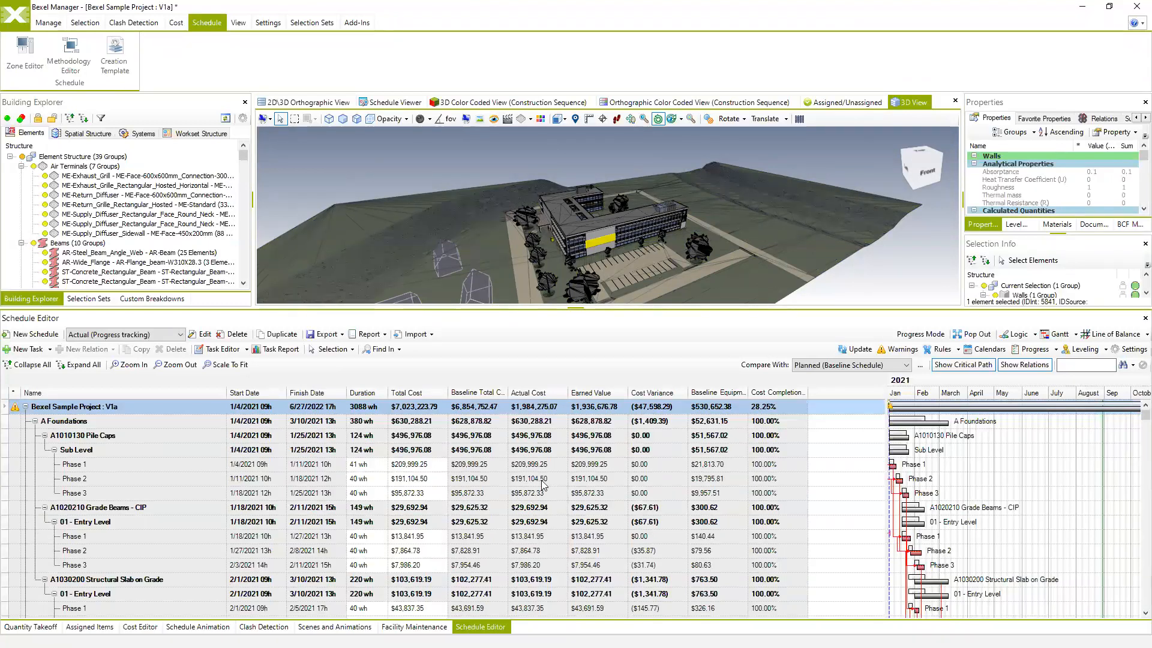
click(60, 22)
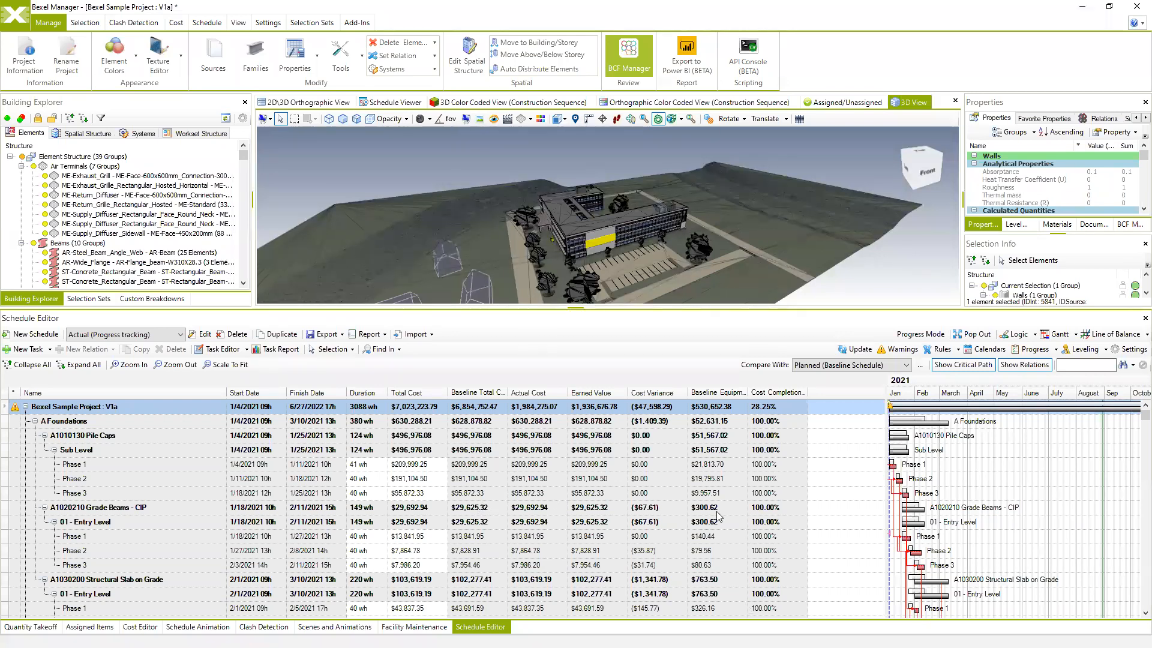
scroll(645, 480, down, 1)
scroll(650, 492, up, 1)
Start the Excel activities export of the actual schedule and set its interval type to Daily
click(342, 334)
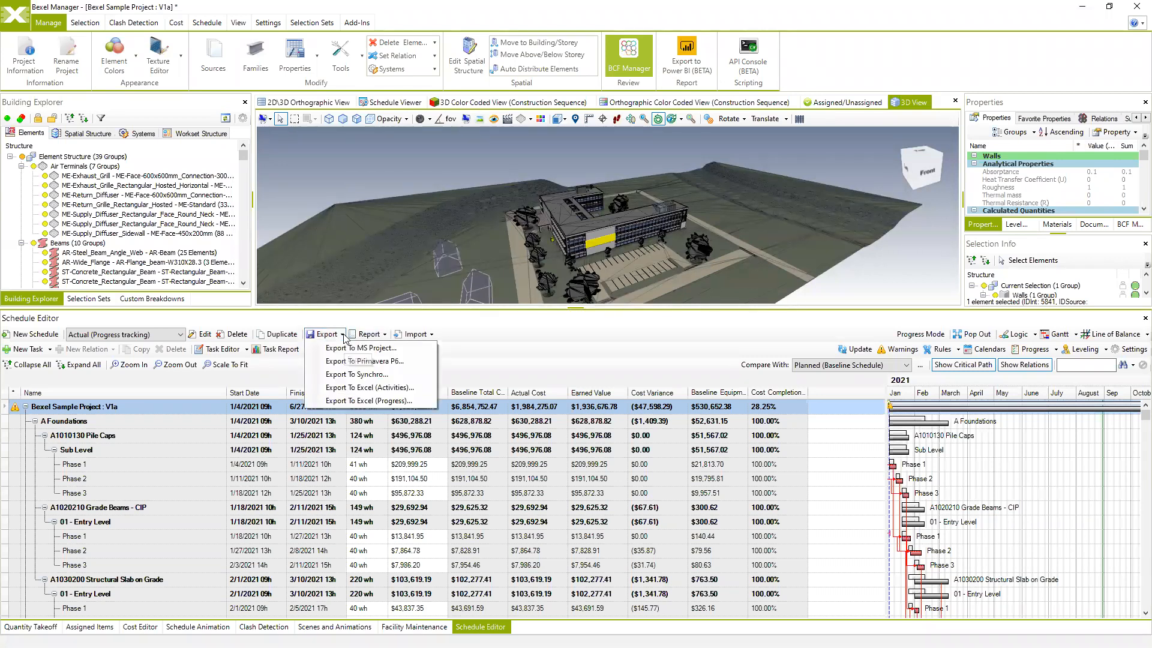
click(370, 393)
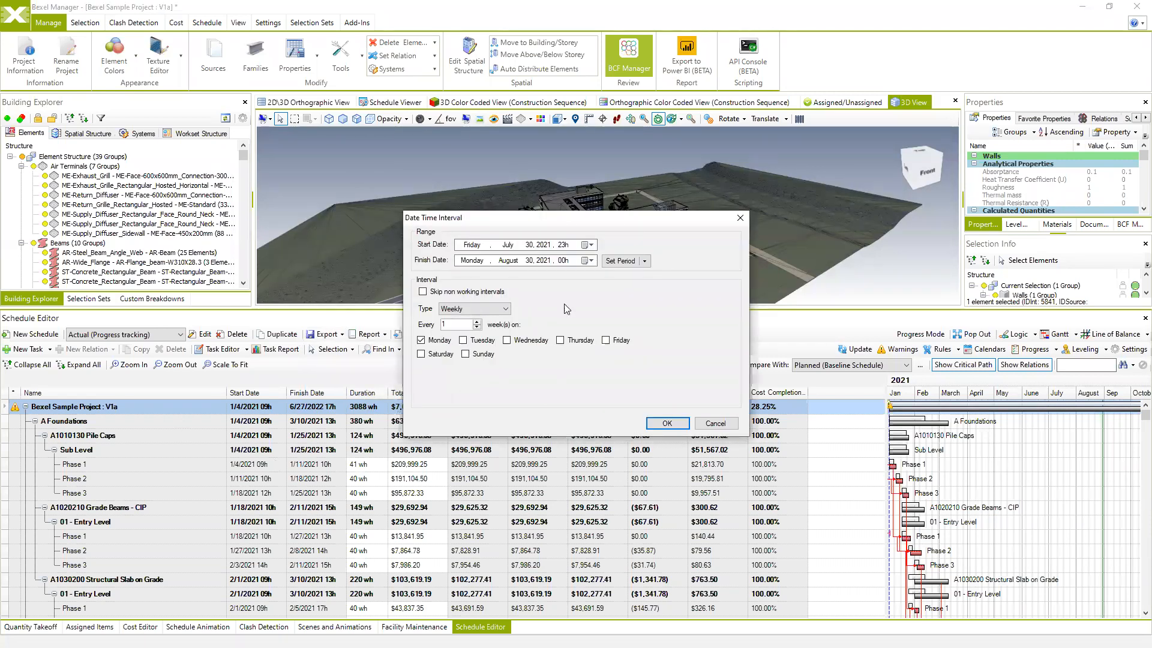
drag(620, 223, 556, 221)
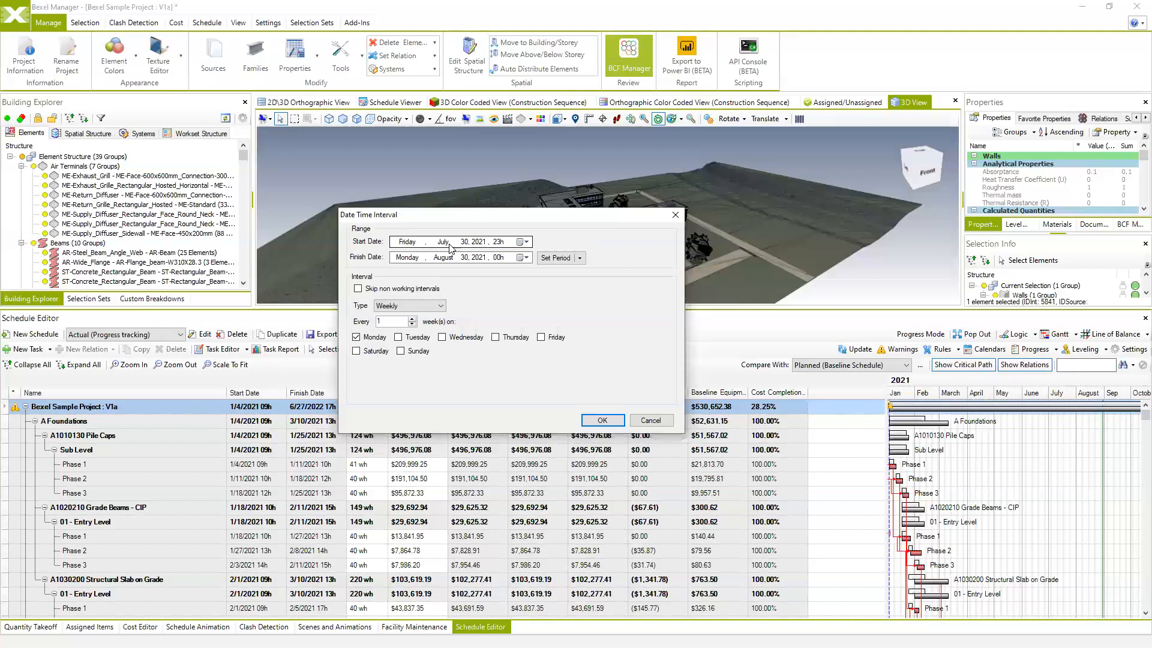
drag(422, 219, 402, 219)
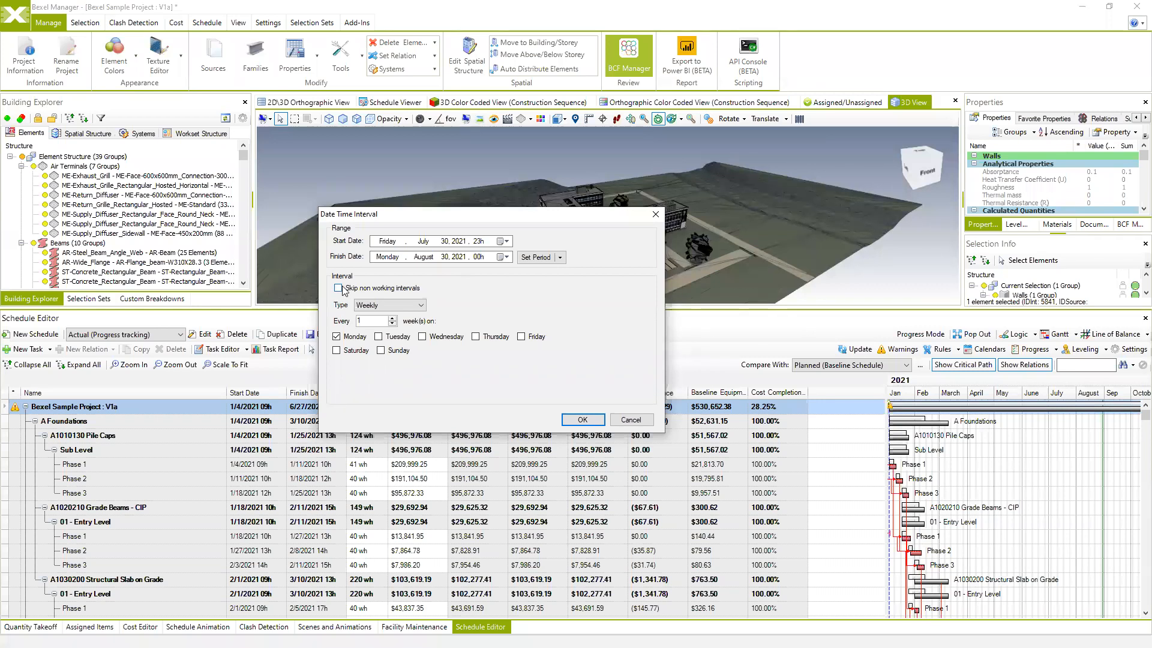
click(413, 306)
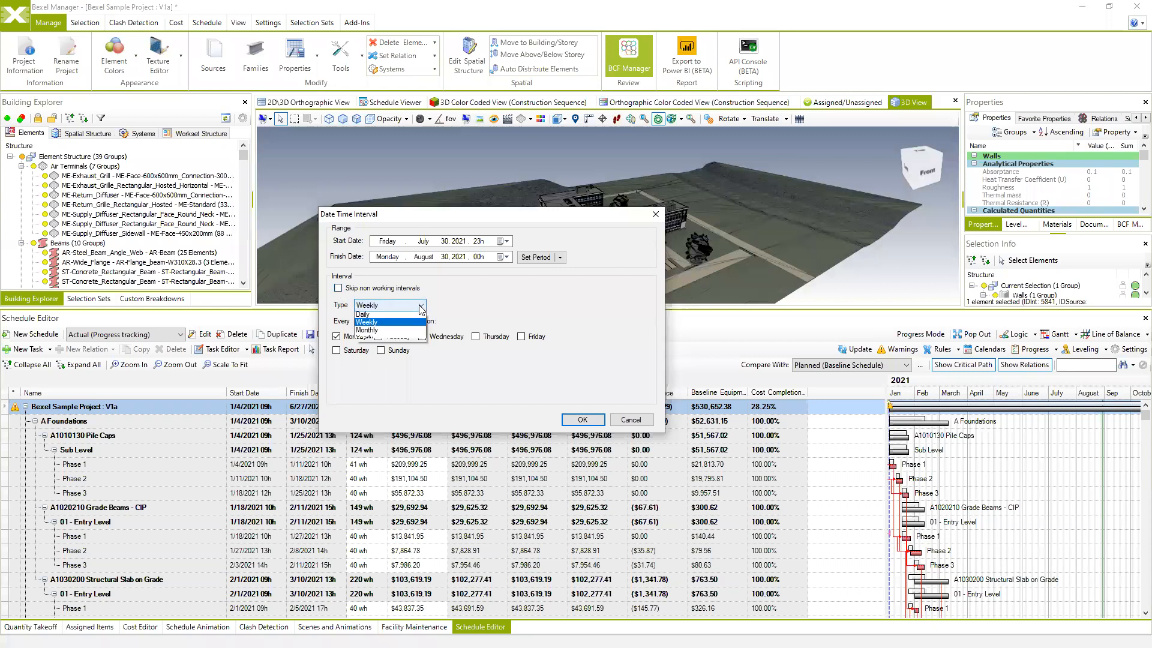
click(372, 323)
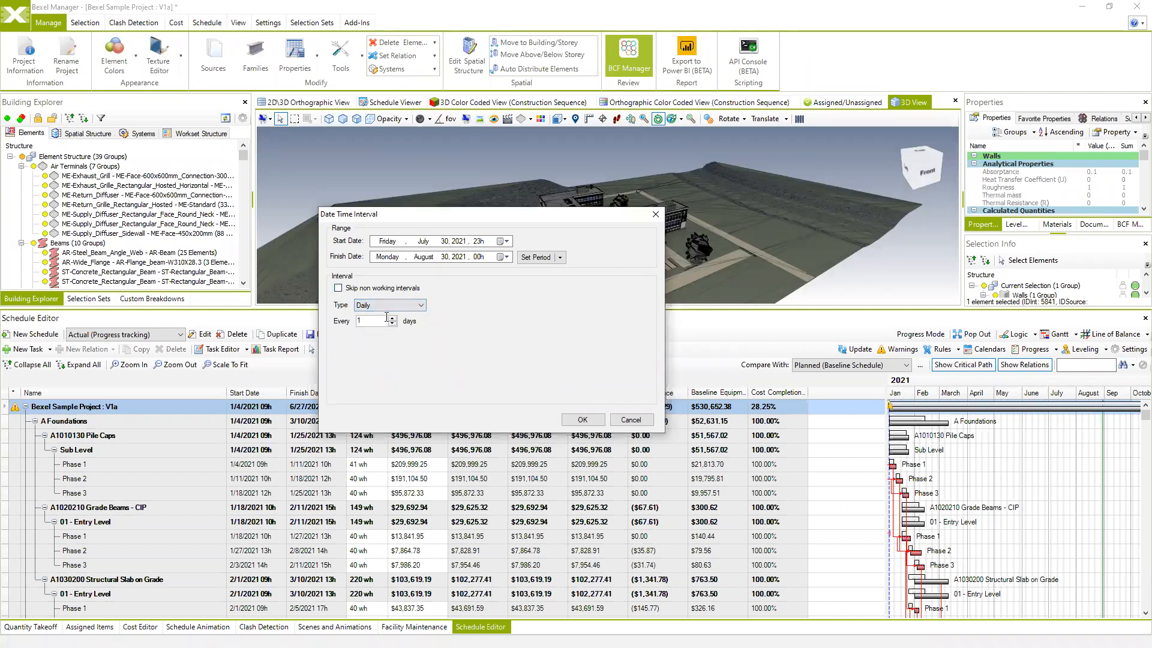
click(420, 306)
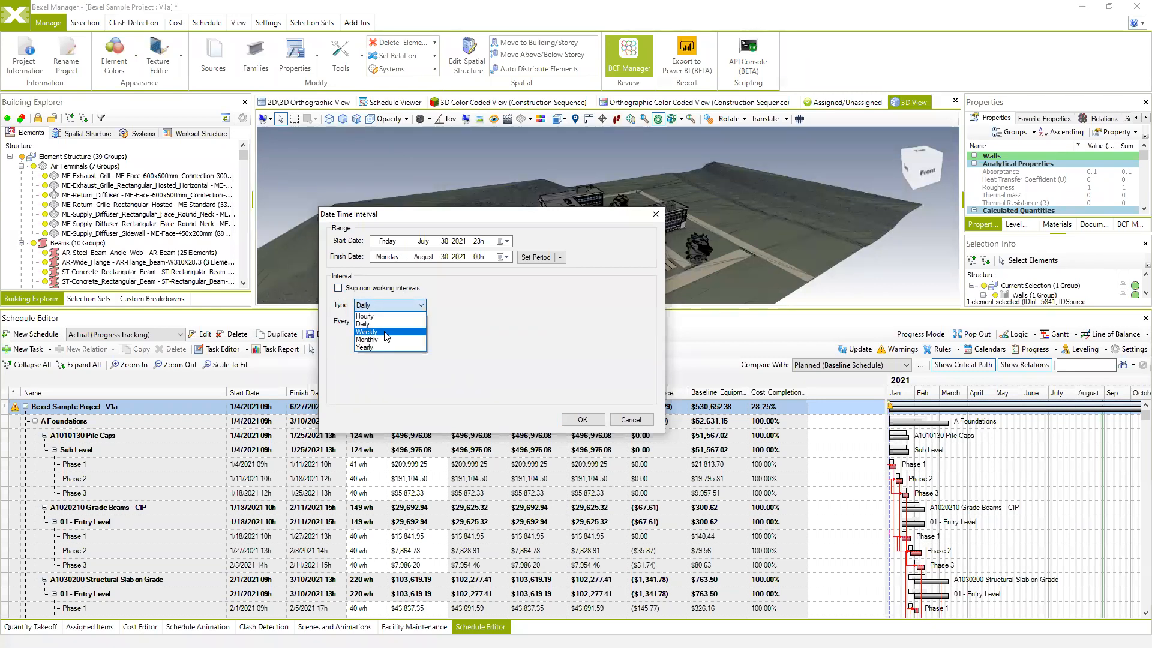
click(447, 326)
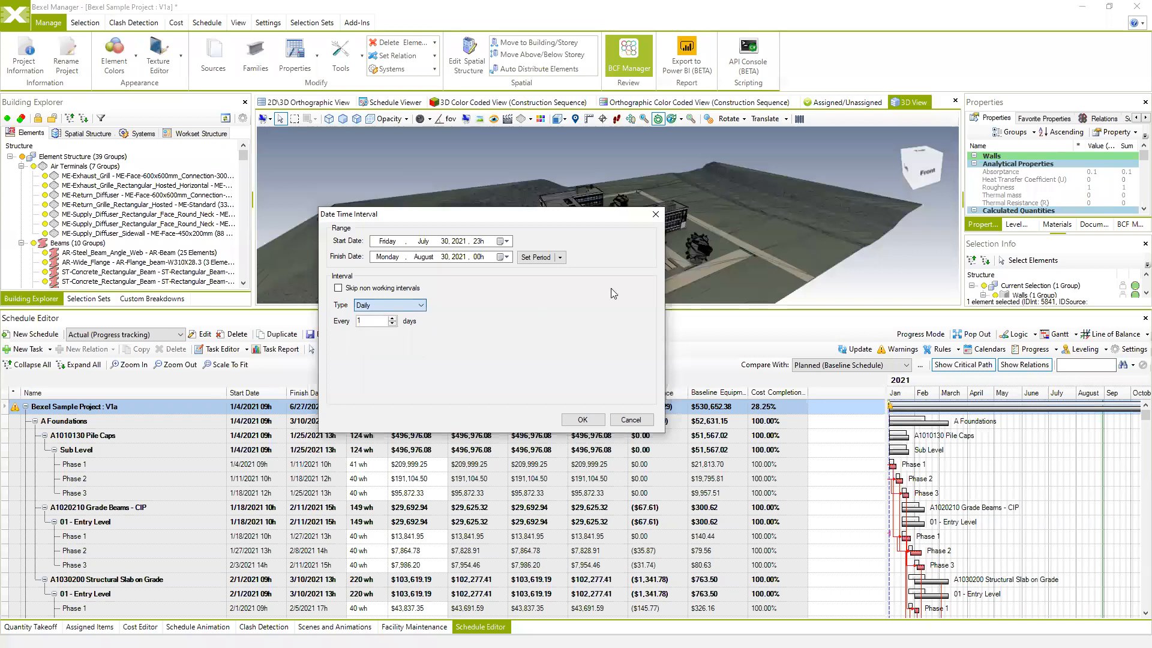
click(421, 308)
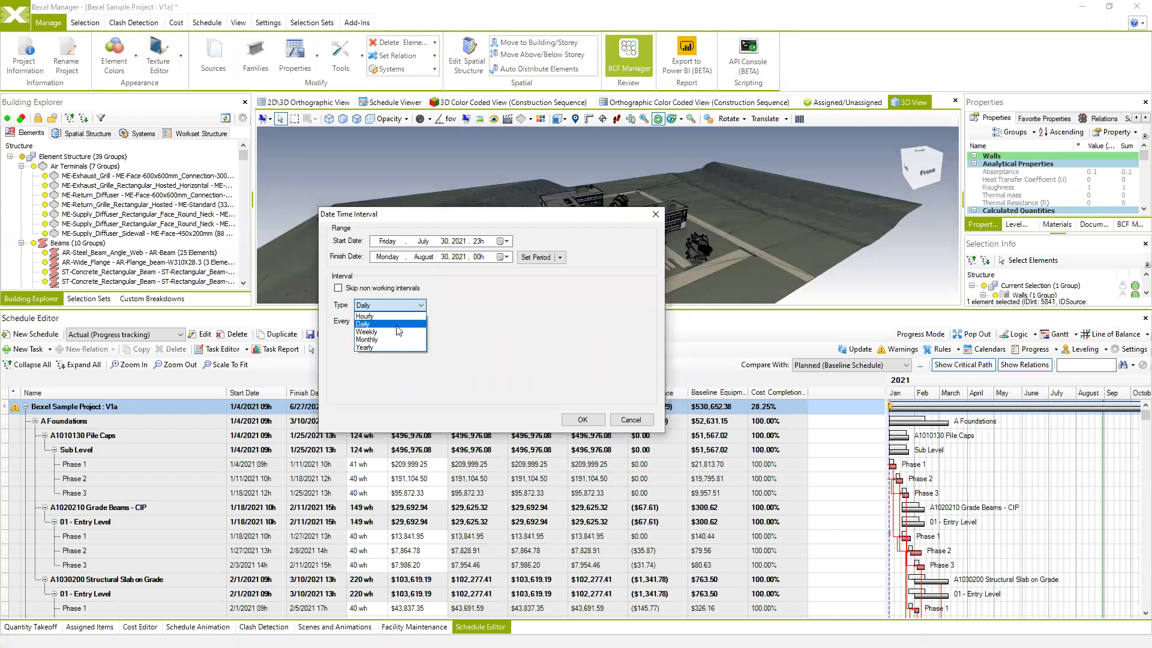
click(397, 327)
click(422, 307)
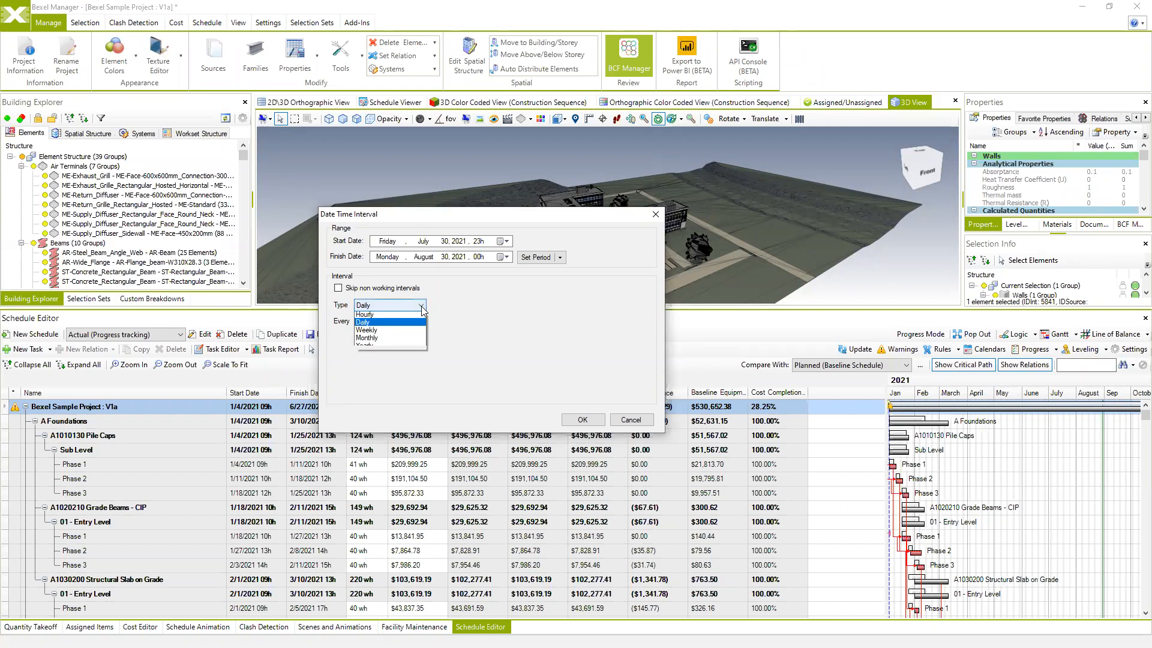
click(402, 324)
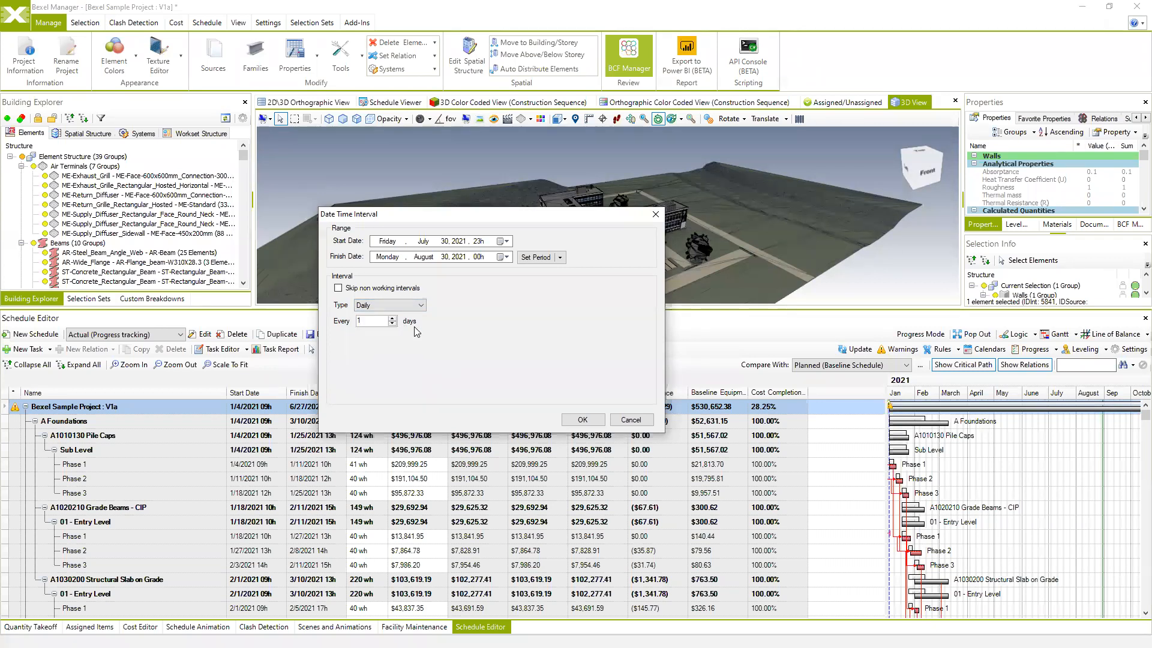
click(421, 305)
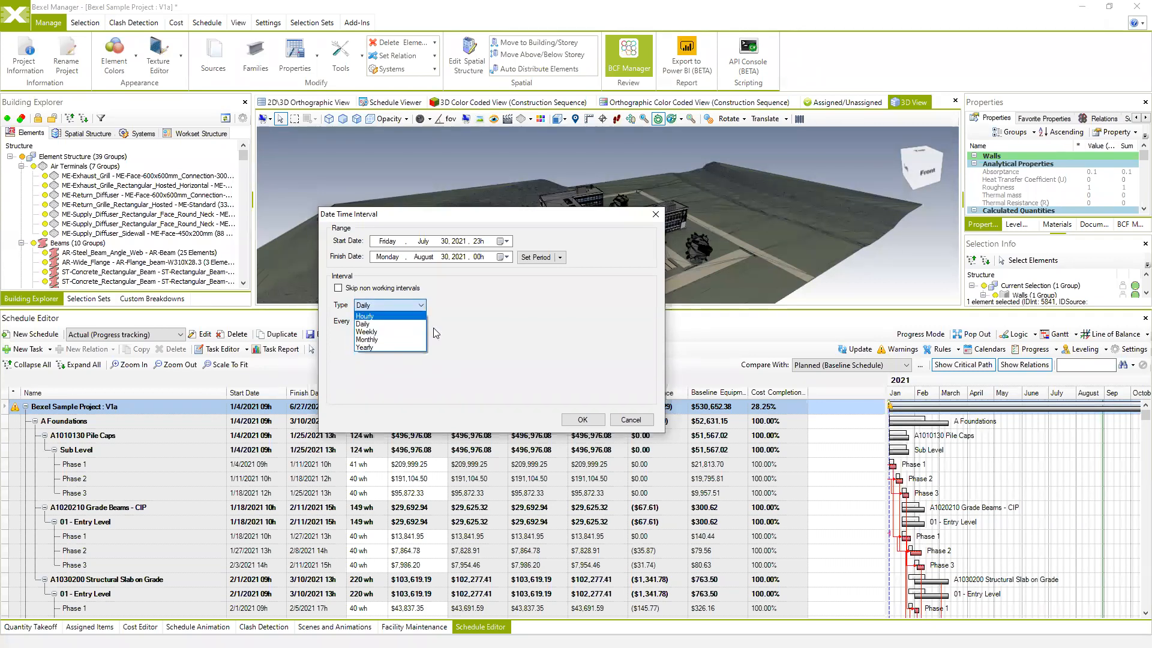
click(475, 327)
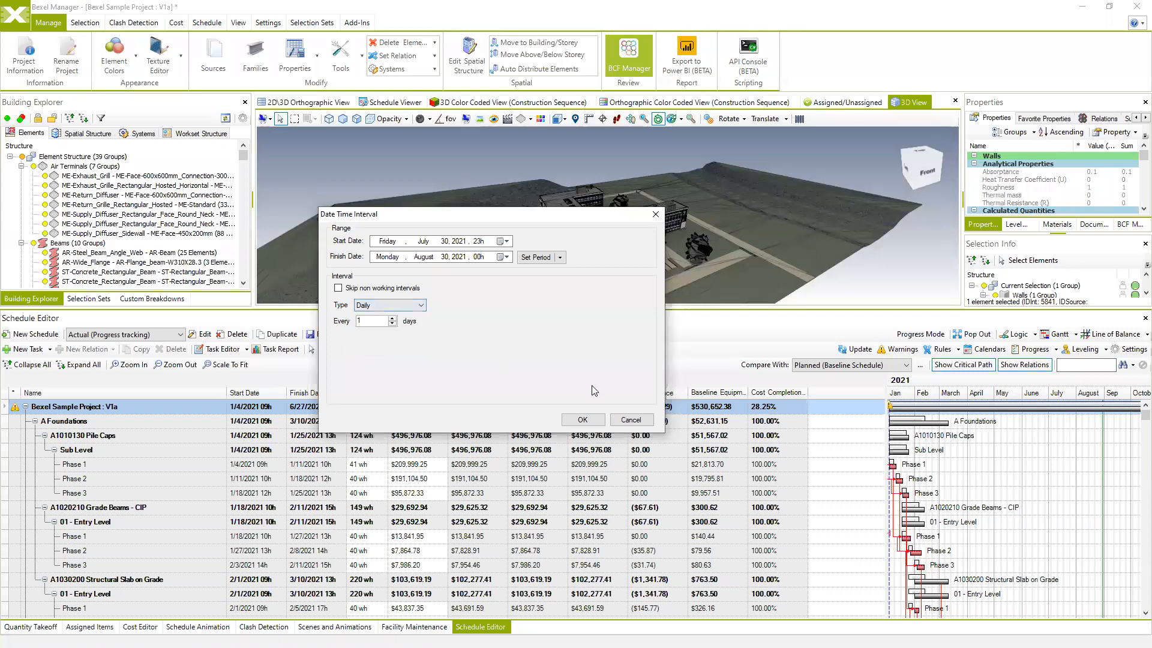
Run the export with the Daily interval, save it as "Bexel Sample Project _ V1a.xlsx" in the Reports folder and open the file location
click(421, 305)
click(410, 324)
click(582, 420)
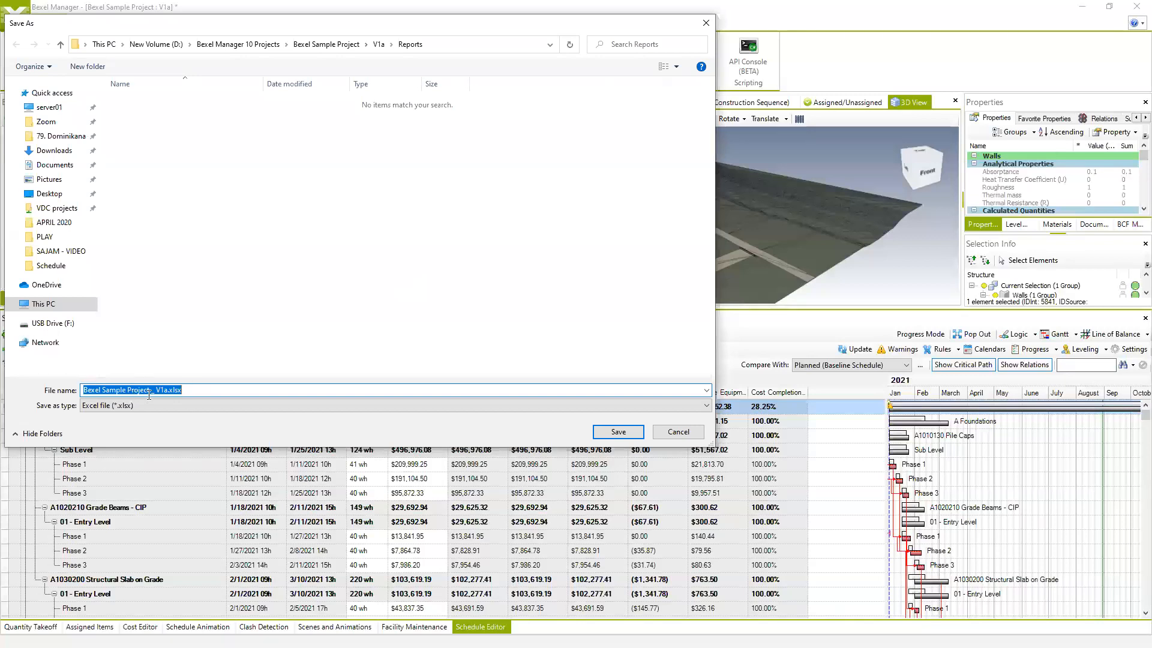
click(631, 430)
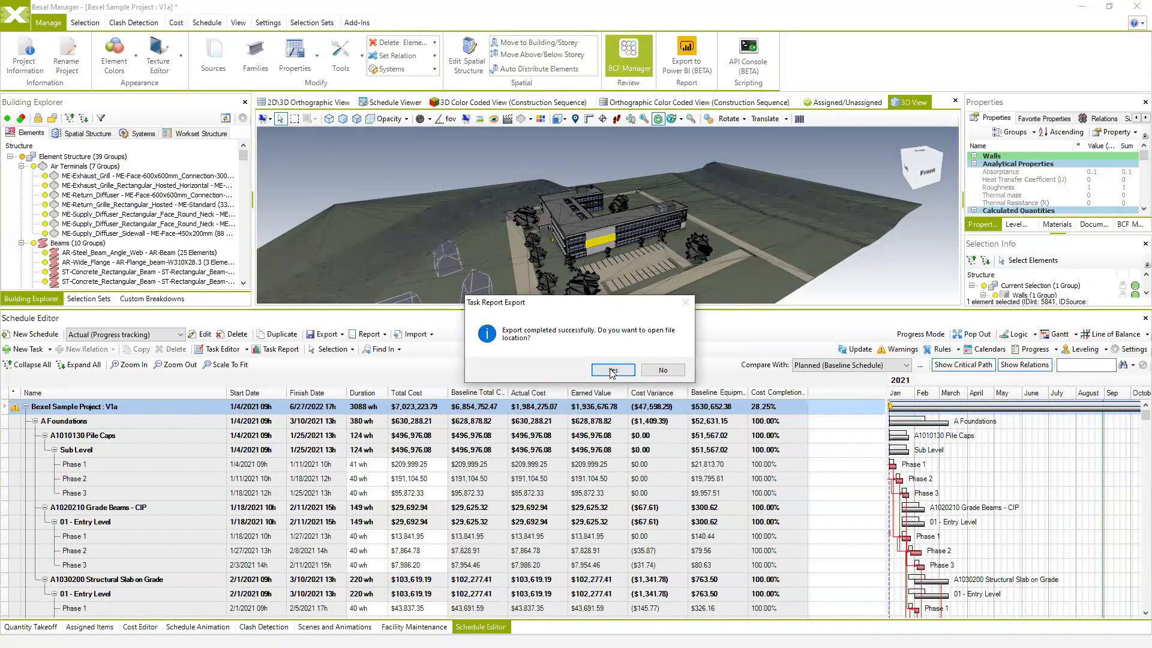
click(612, 370)
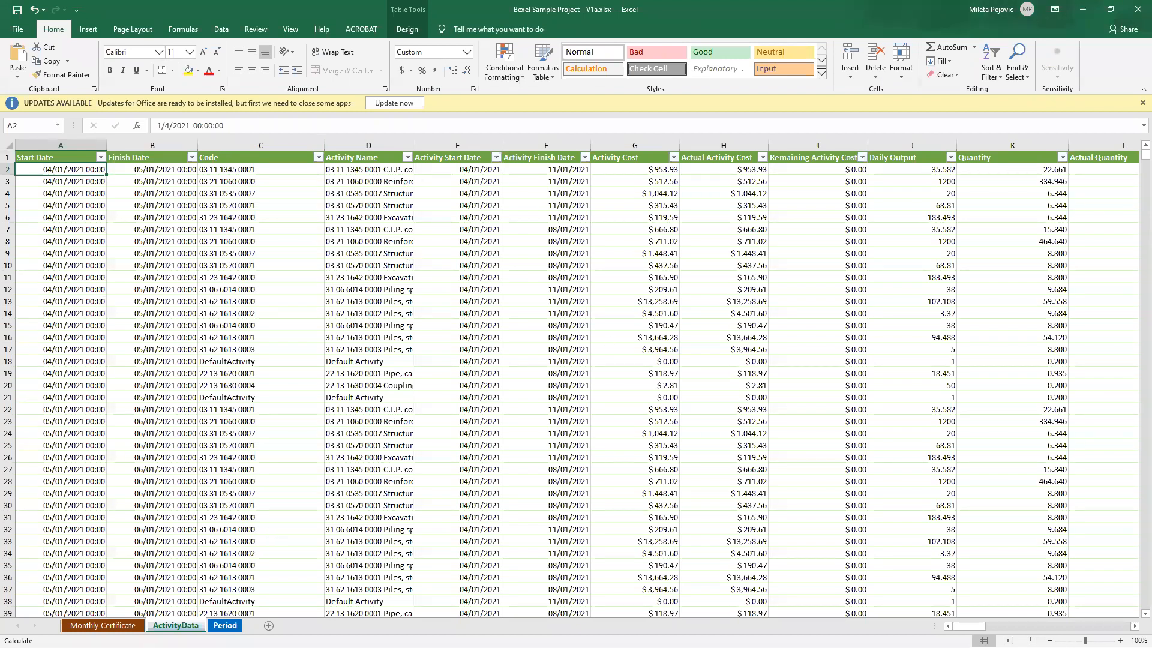
Review the Period, ActivityData and Monthly Certificate sheets of the exported Excel workbook
click(224, 626)
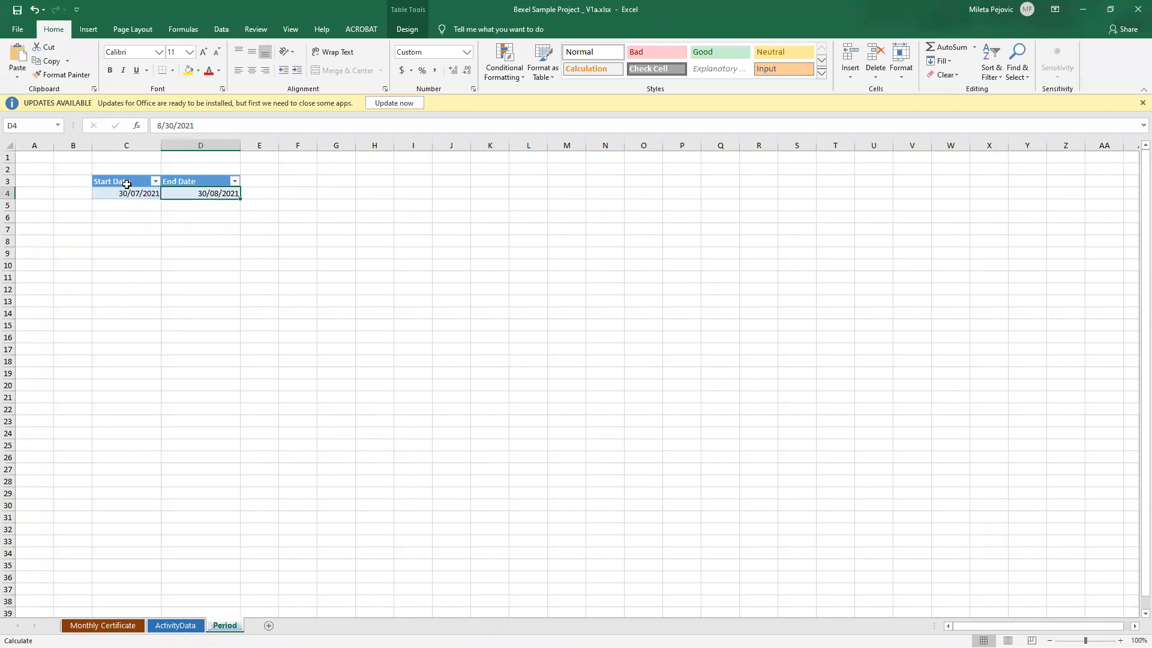
click(175, 625)
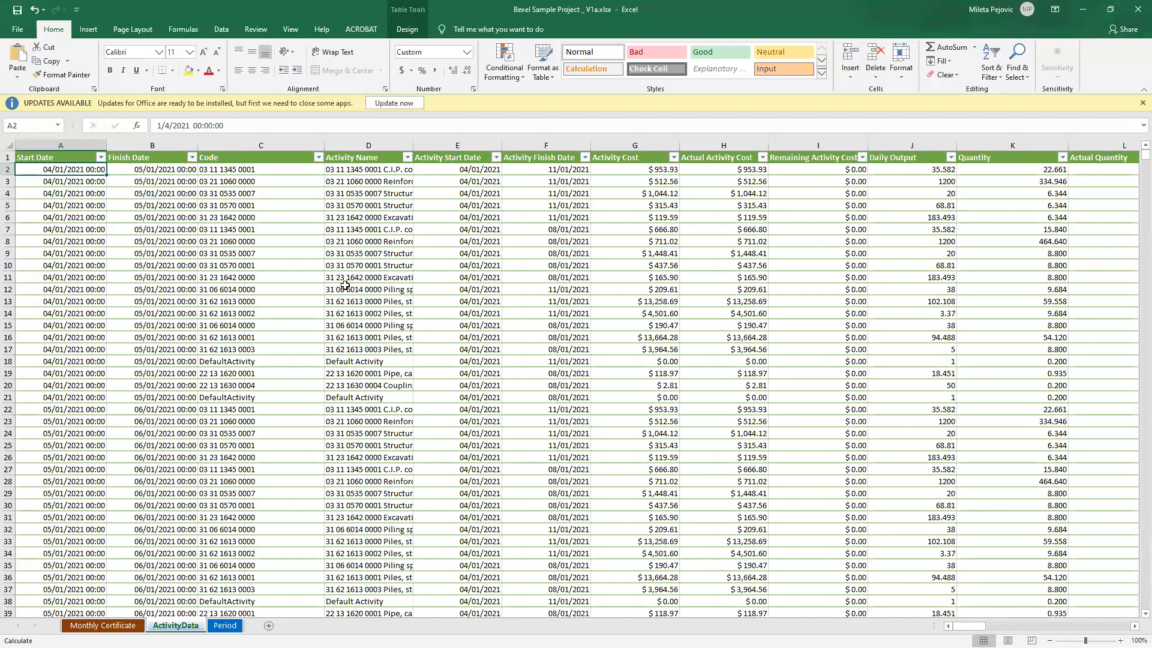
scroll(327, 303, up, 4)
drag(1143, 155, 1134, 485)
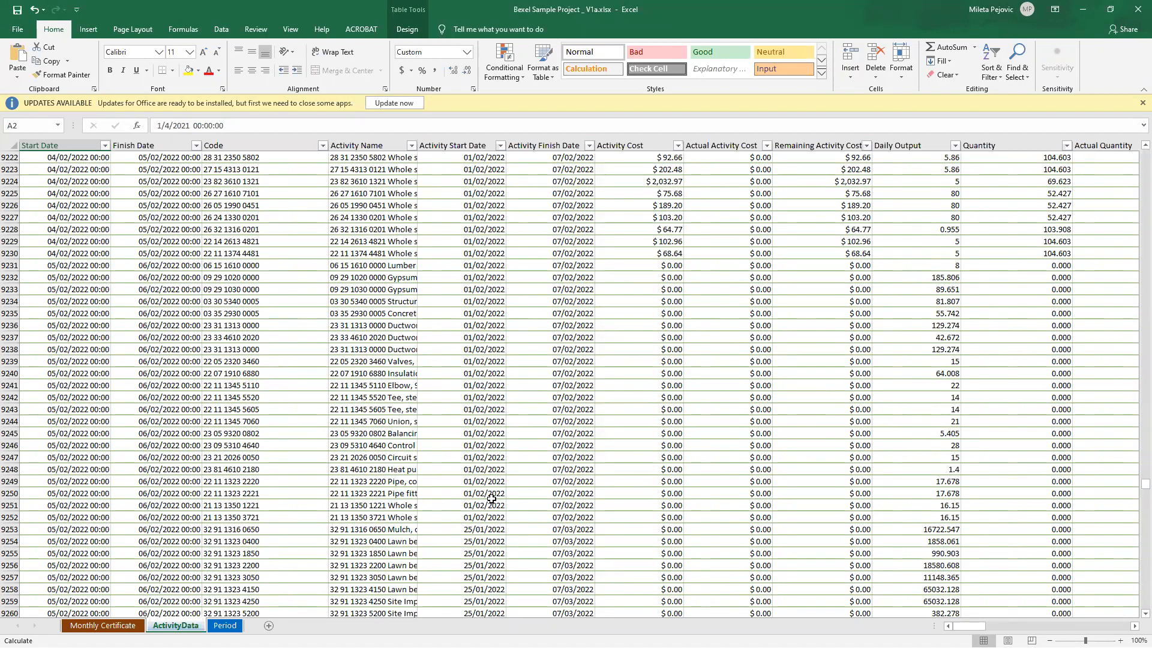
click(102, 625)
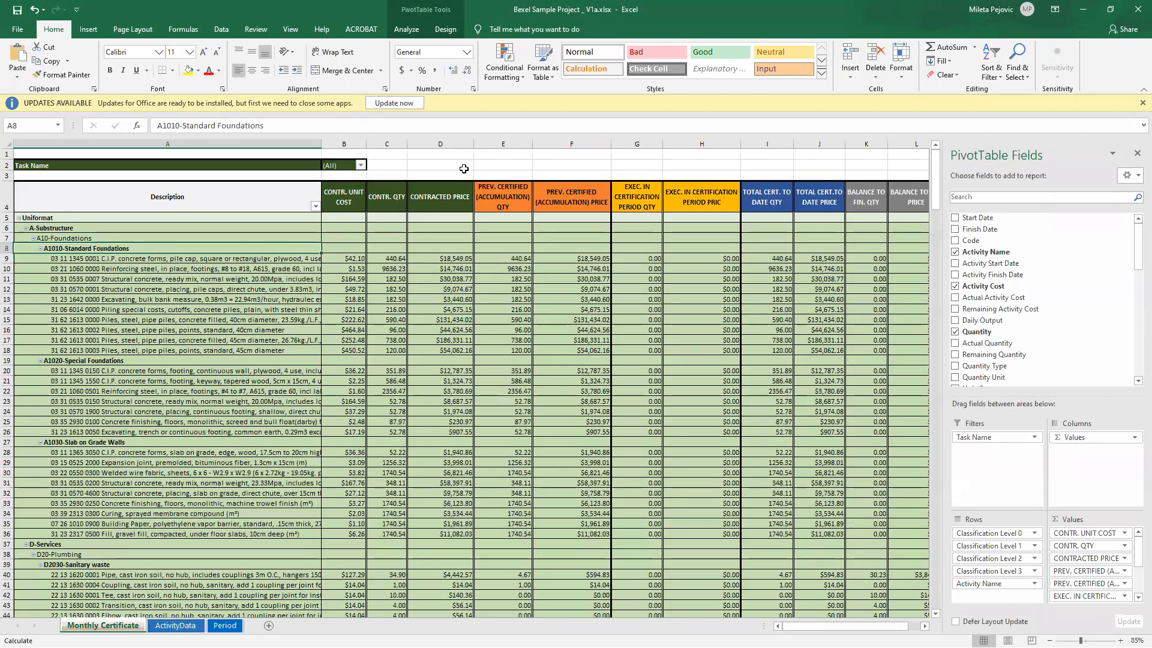
mouse_move(384, 351)
mouse_move(182, 433)
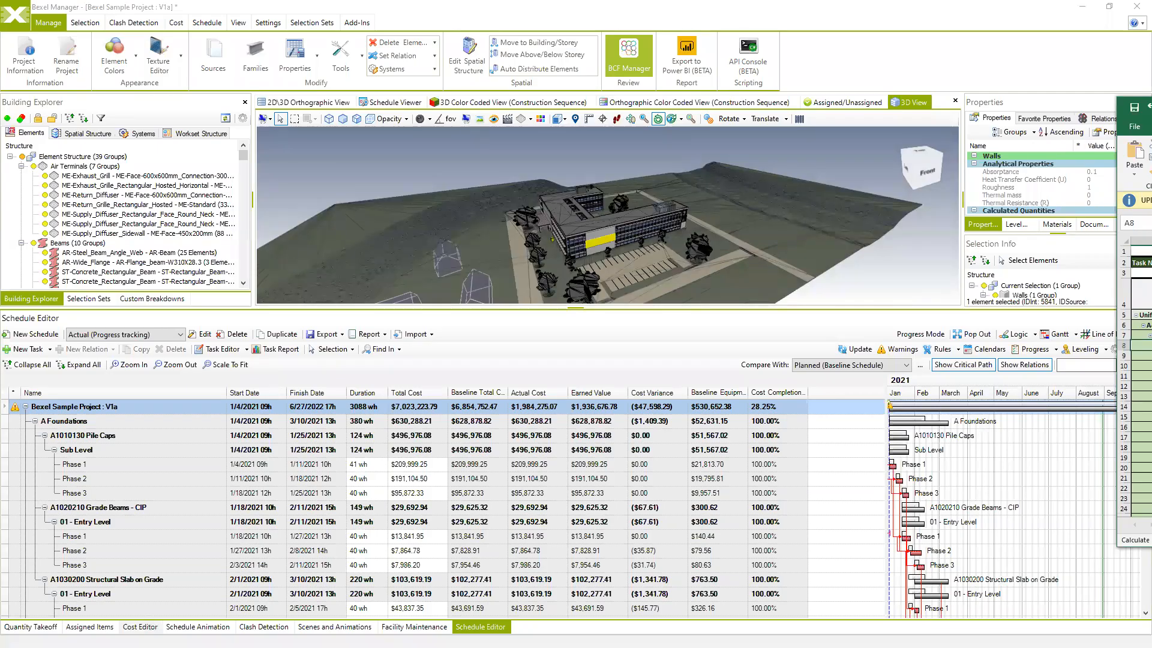
Switch to Bexel Manager and examine the assigned cost items under the Uniformat (Auto-assigned) cost version
click(140, 626)
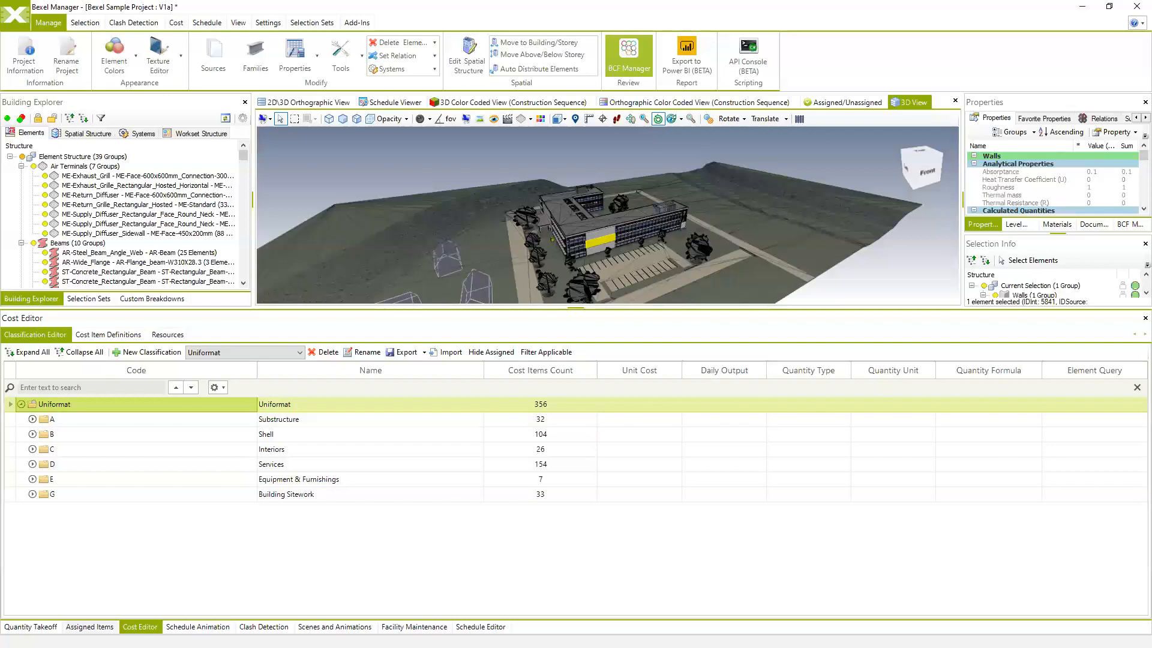
click(89, 626)
scroll(218, 495, down, 1)
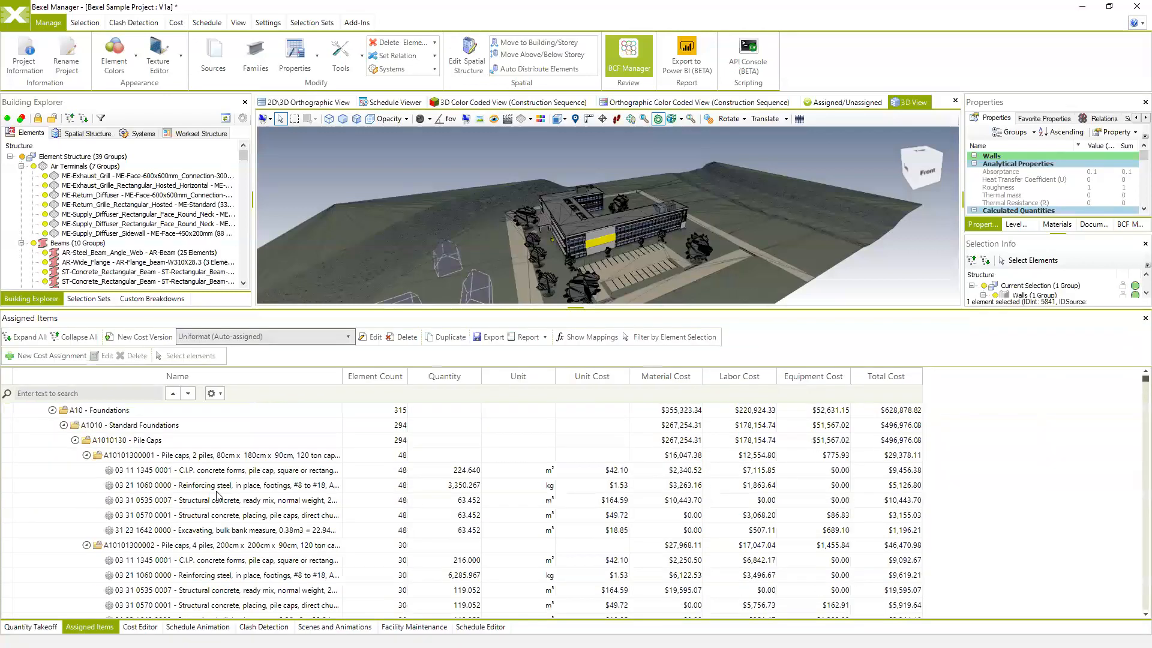
scroll(226, 488, up, 3)
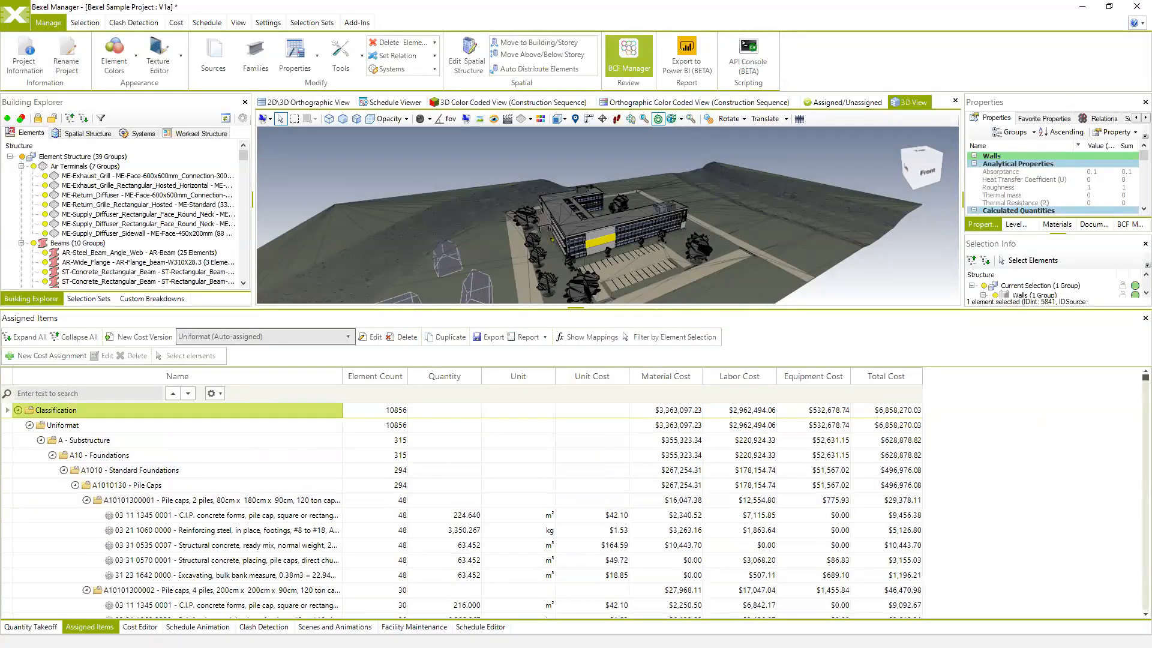
Return to the Excel workbook, maximize its window and examine the contracted and previously certified columns of the Monthly Certificate
key(alt+Tab)
drag(501, 185, 440, 124)
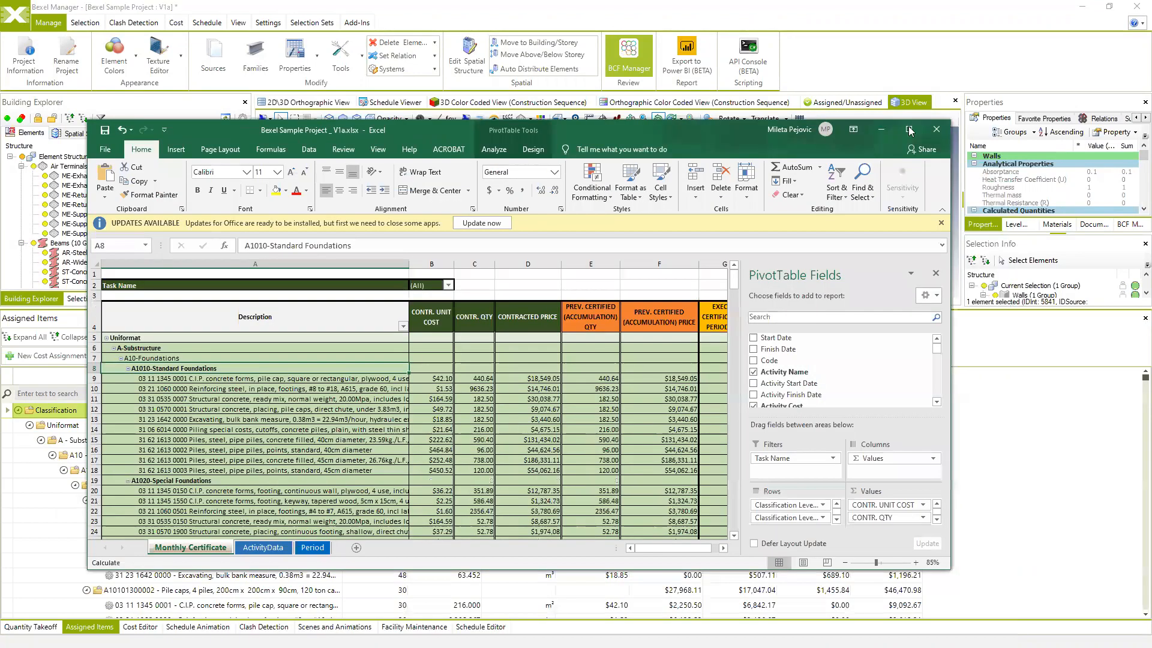
click(909, 130)
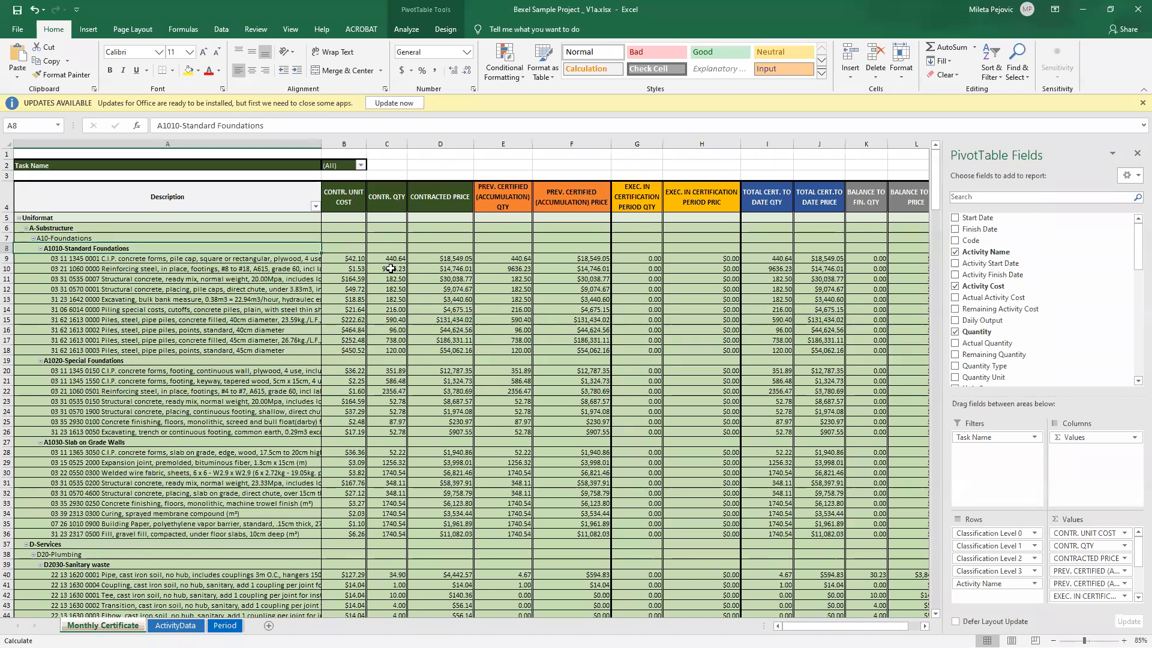
mouse_move(458, 260)
mouse_move(496, 278)
Check the certification dates in the Period sheet and examine the executed and total certified columns throughout the Monthly Certificate
click(225, 625)
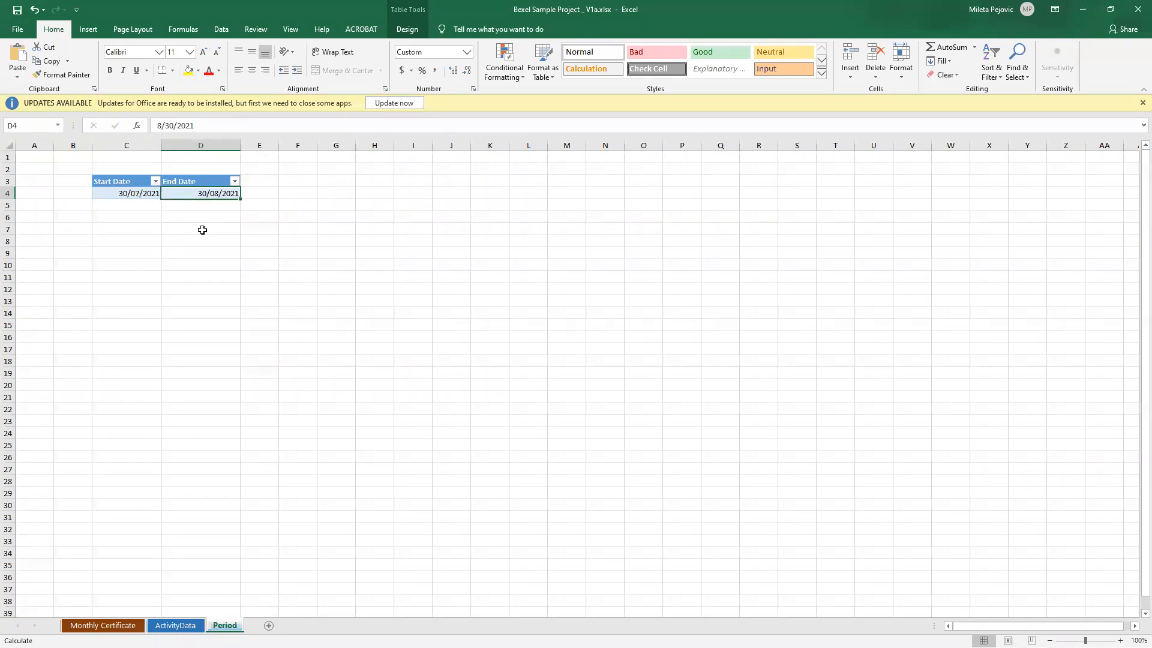
click(103, 625)
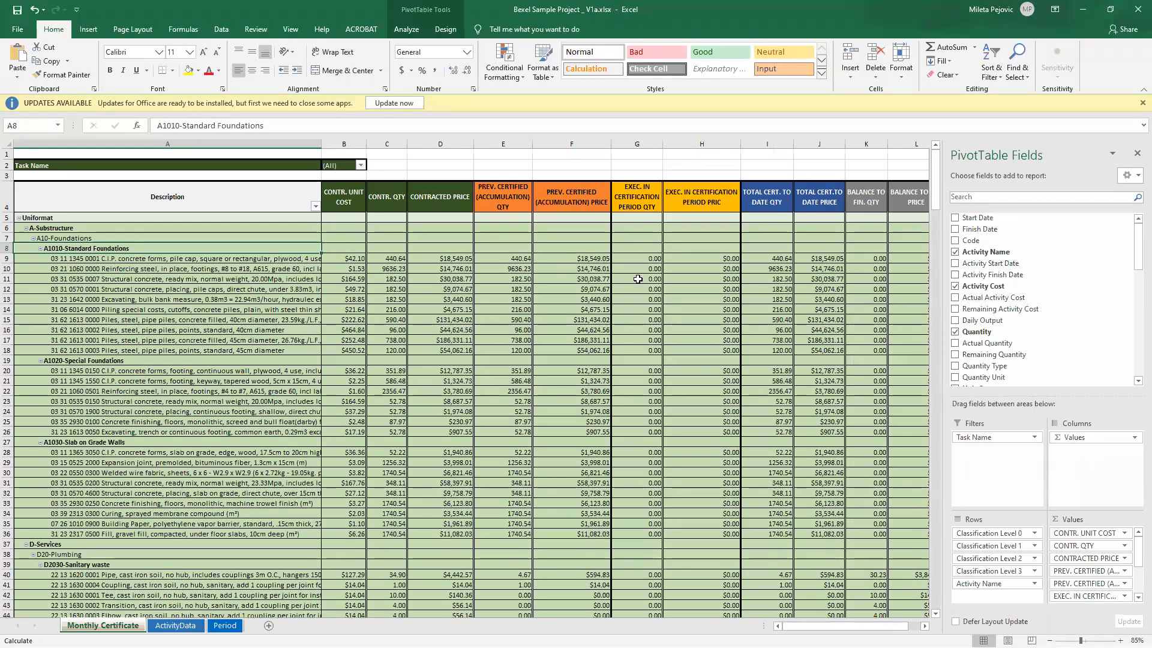
scroll(552, 293, down, 3)
scroll(549, 270, up, 3)
scroll(706, 245, down, 12)
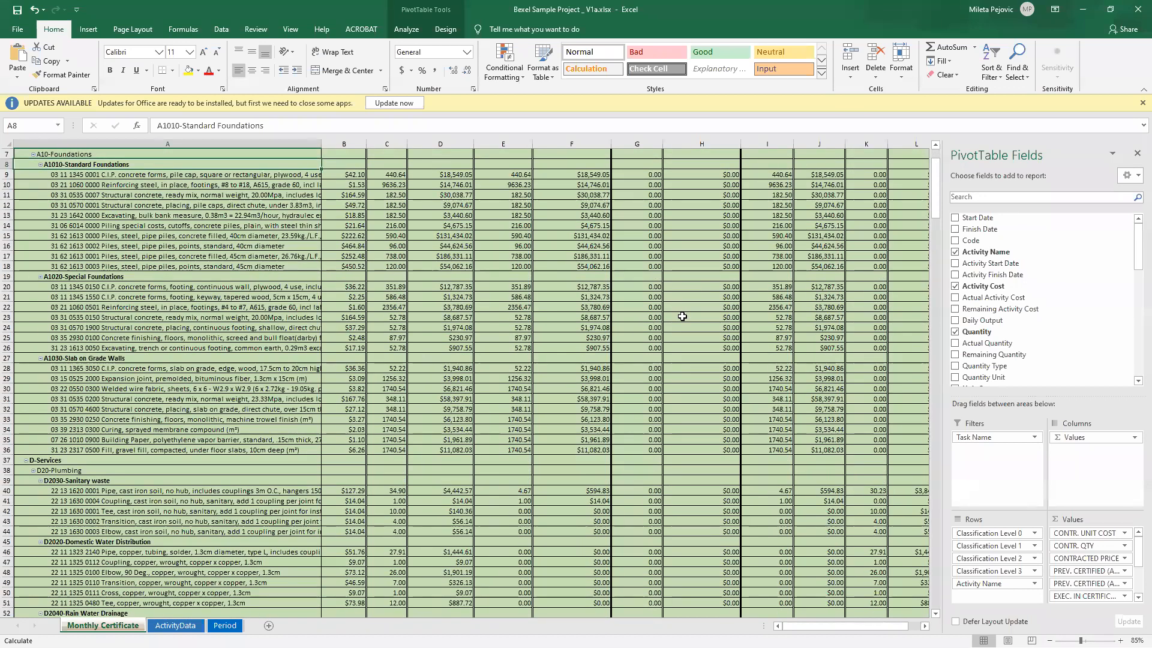
scroll(683, 317, down, 18)
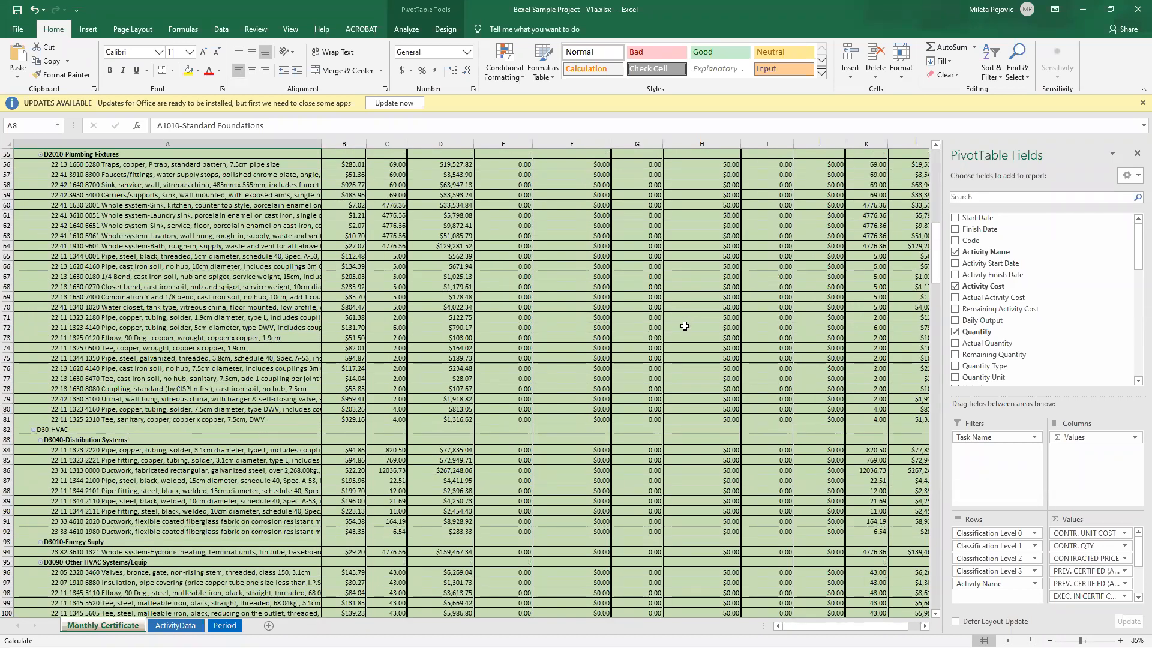
scroll(688, 337, down, 20)
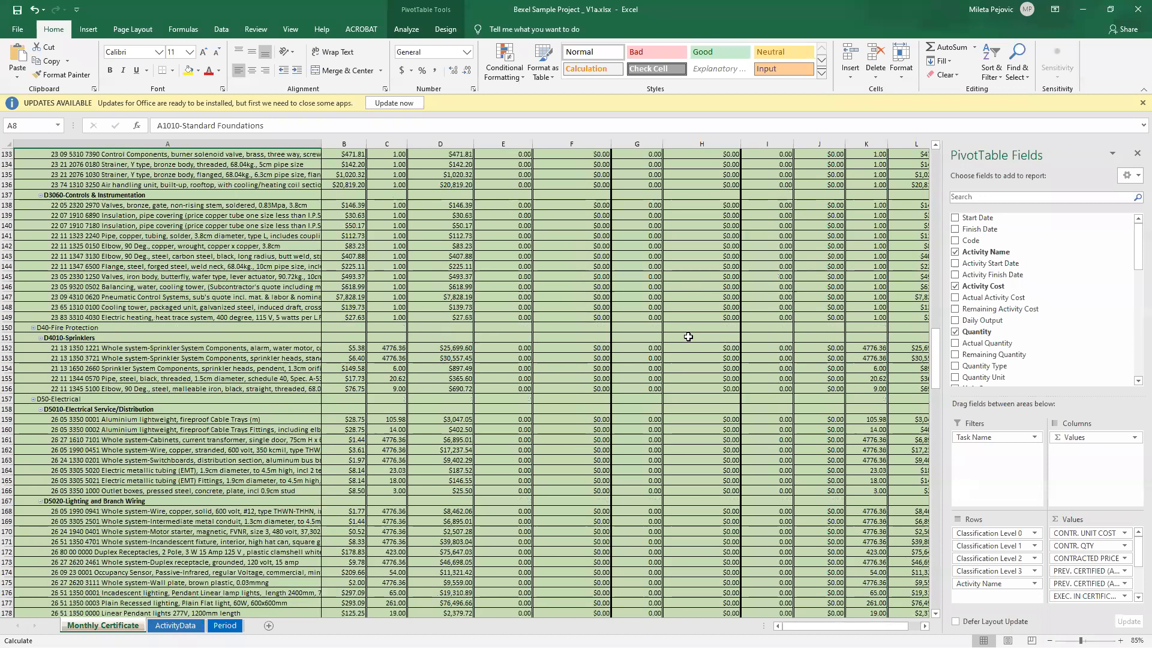
scroll(692, 339, down, 13)
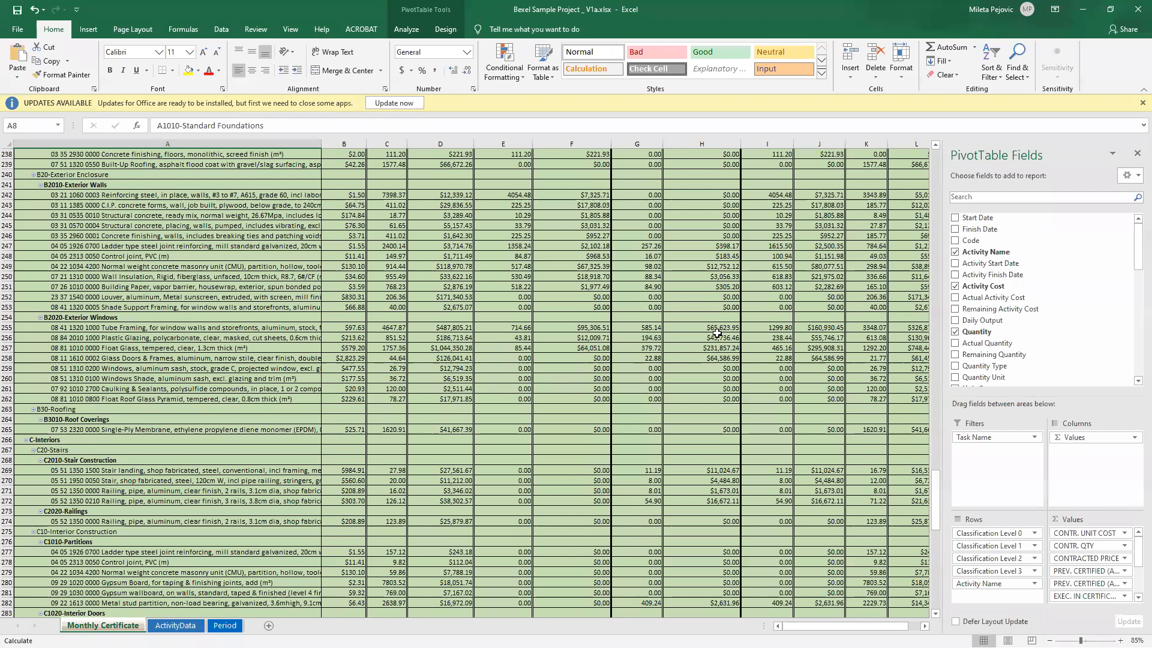
scroll(713, 351, up, 13)
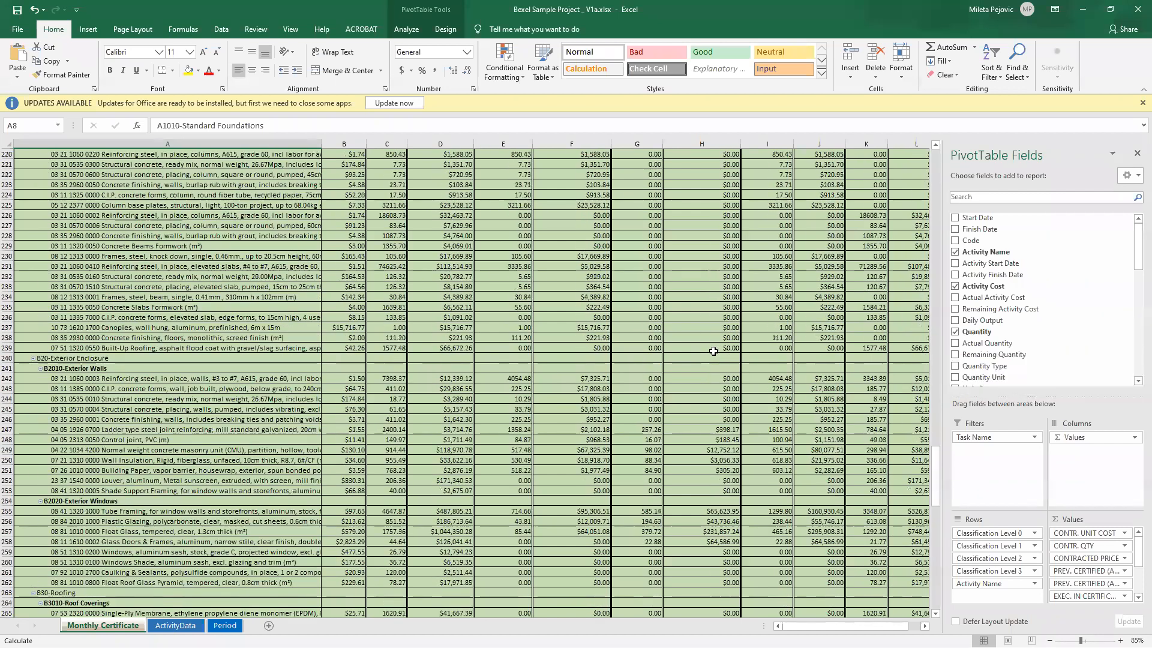
drag(937, 456, 930, 119)
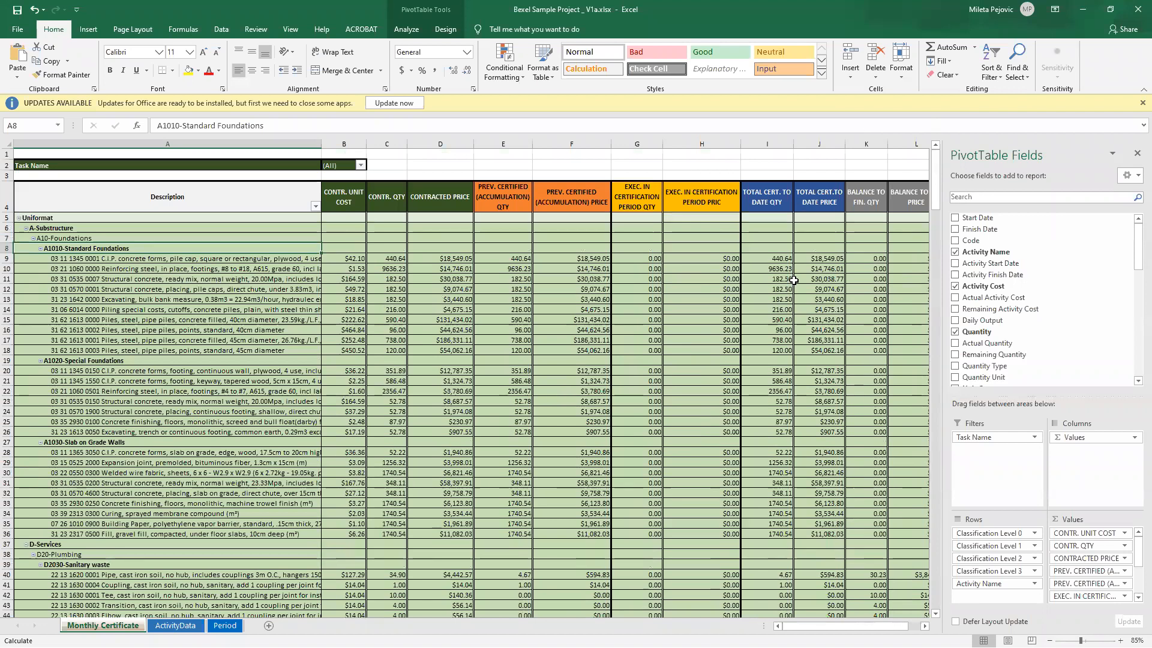
mouse_move(775, 234)
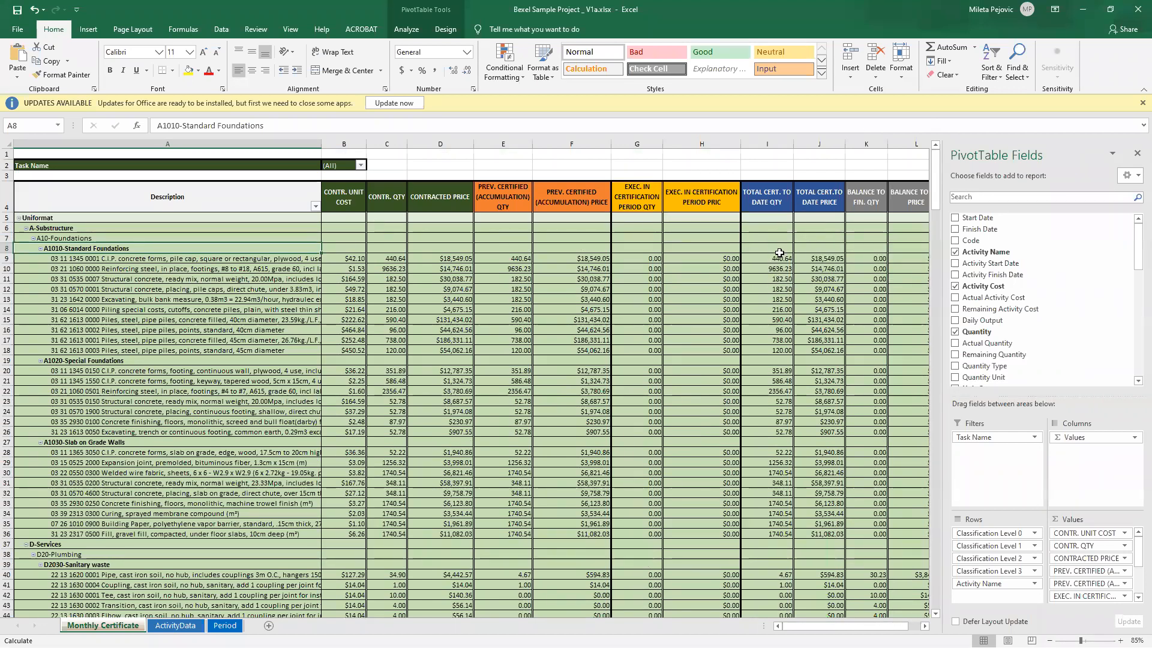
Examine the total certified and balance-to-finish quantity and price columns of the Monthly Certificate down to the plumbing items
scroll(806, 254, down, 1)
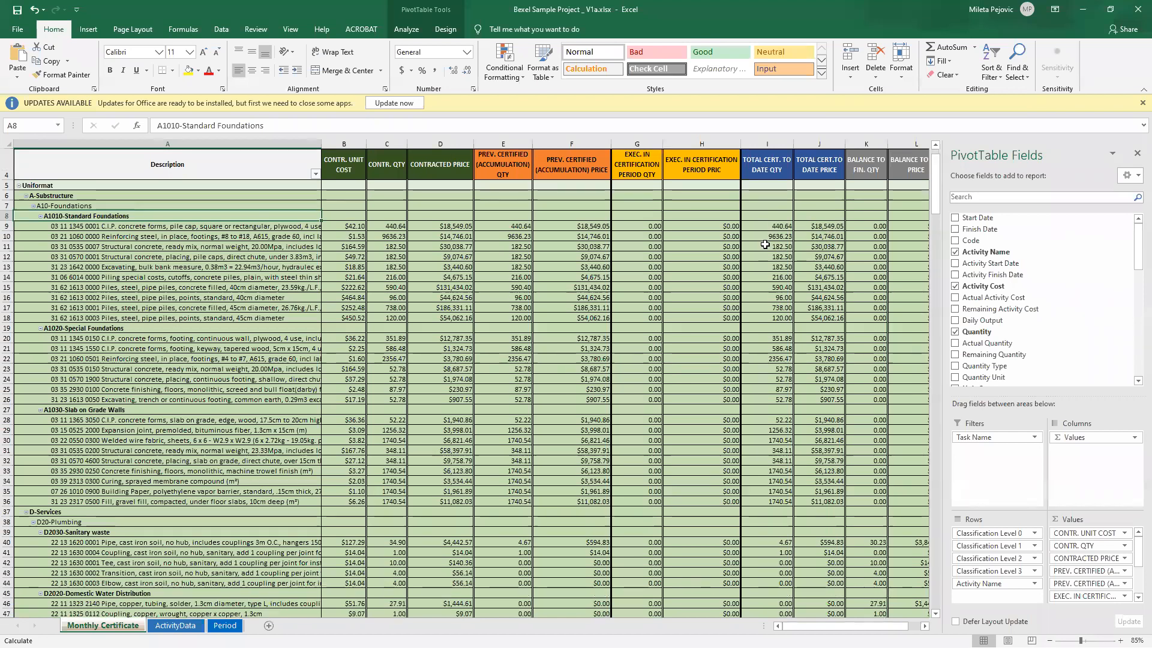
scroll(768, 243, up, 1)
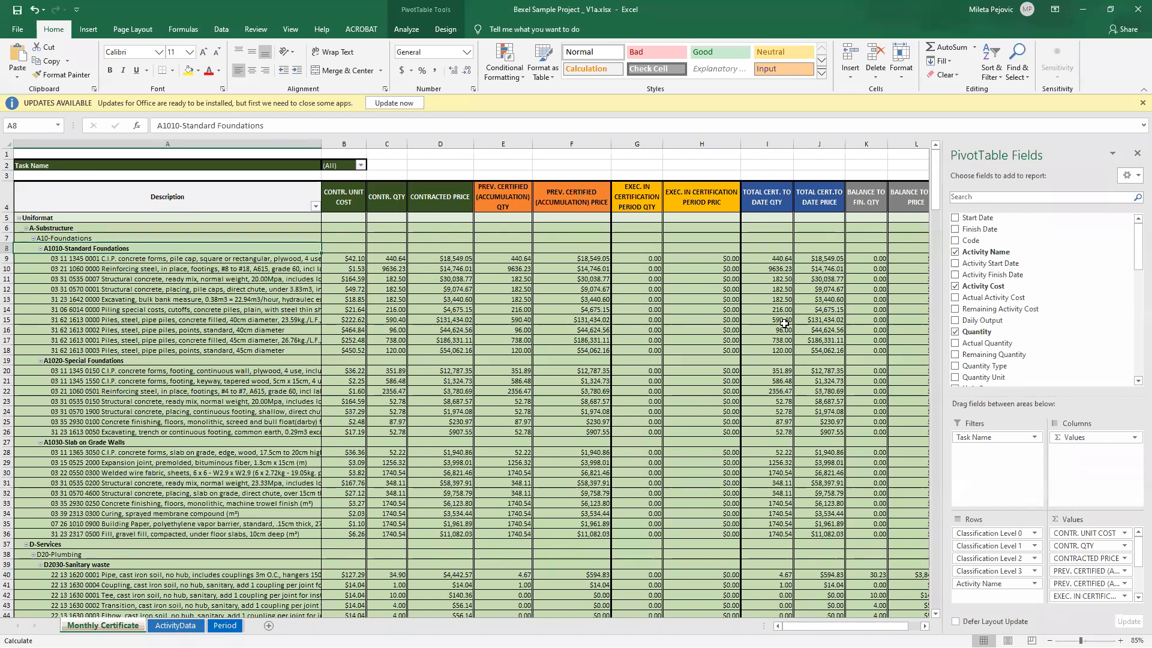
drag(808, 626, 820, 625)
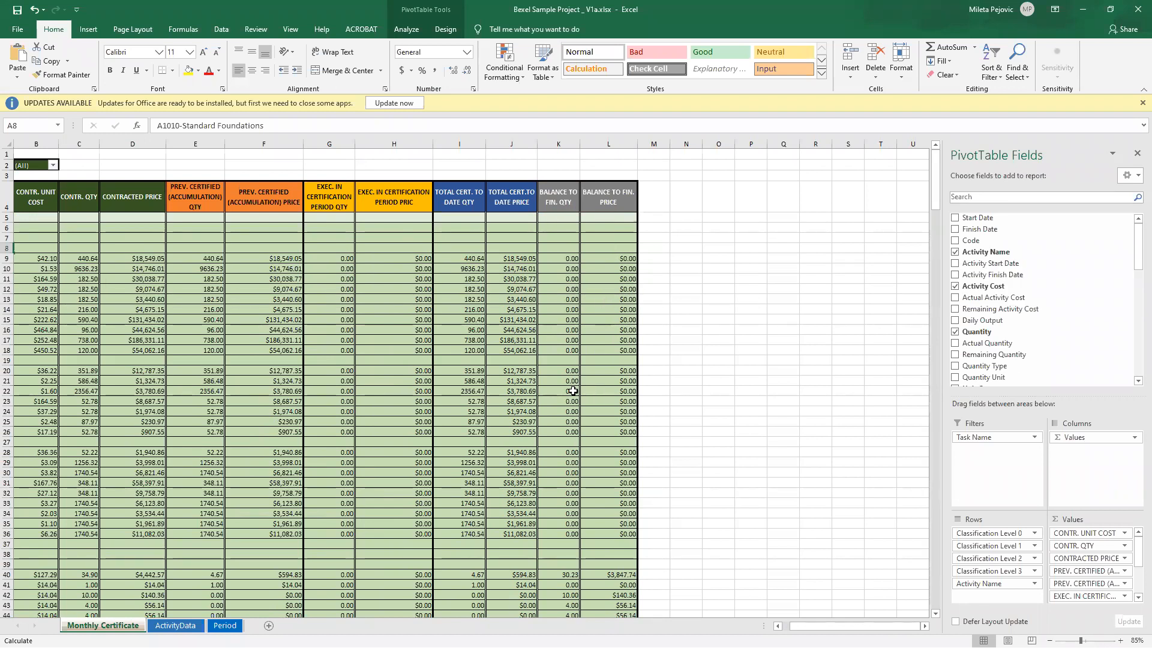
scroll(567, 390, down, 1)
scroll(634, 242, up, 1)
scroll(573, 406, down, 1)
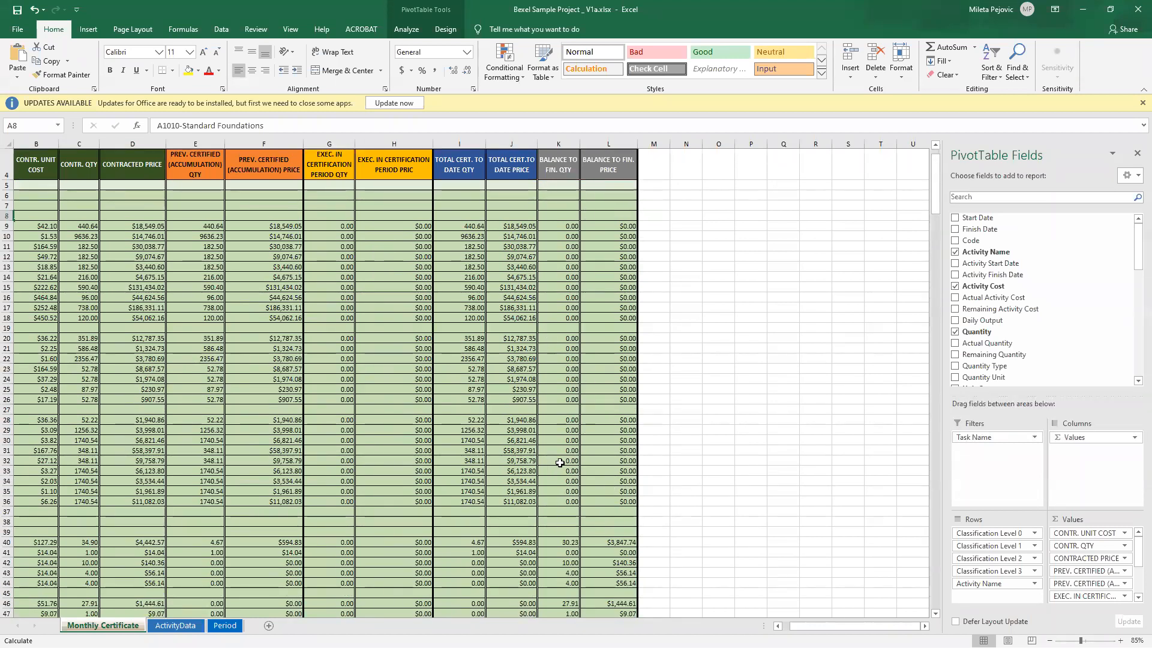
mouse_move(798, 625)
mouse_down()
mouse_move(772, 625)
mouse_move(786, 626)
mouse_up()
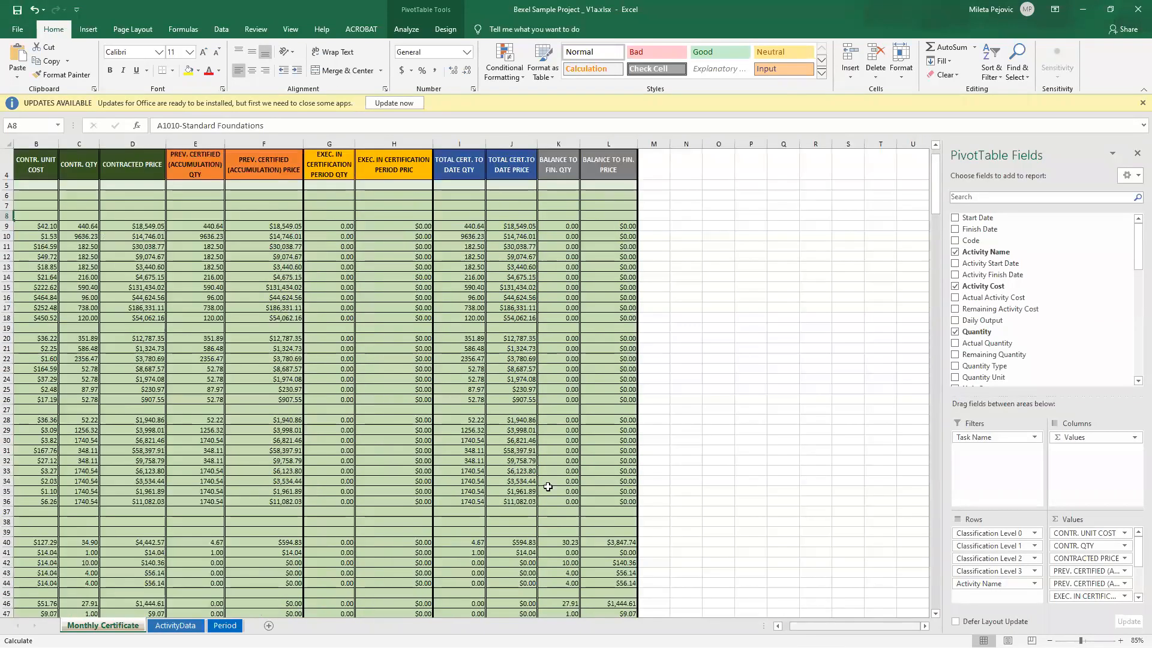
scroll(582, 444, down, 5)
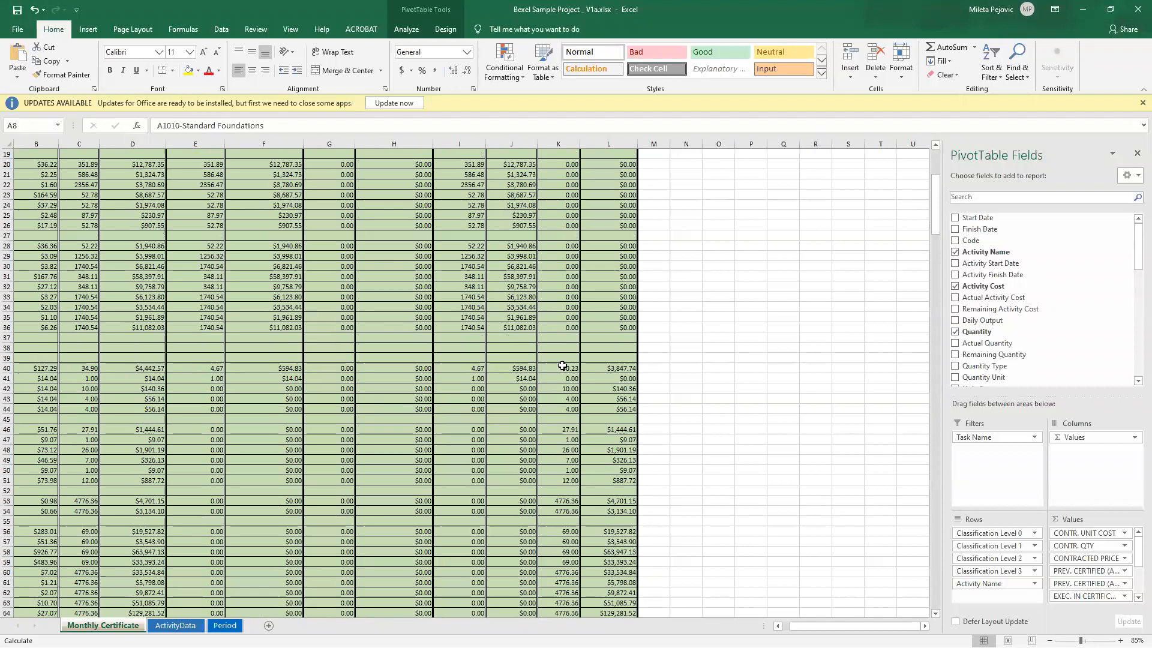
click(627, 365)
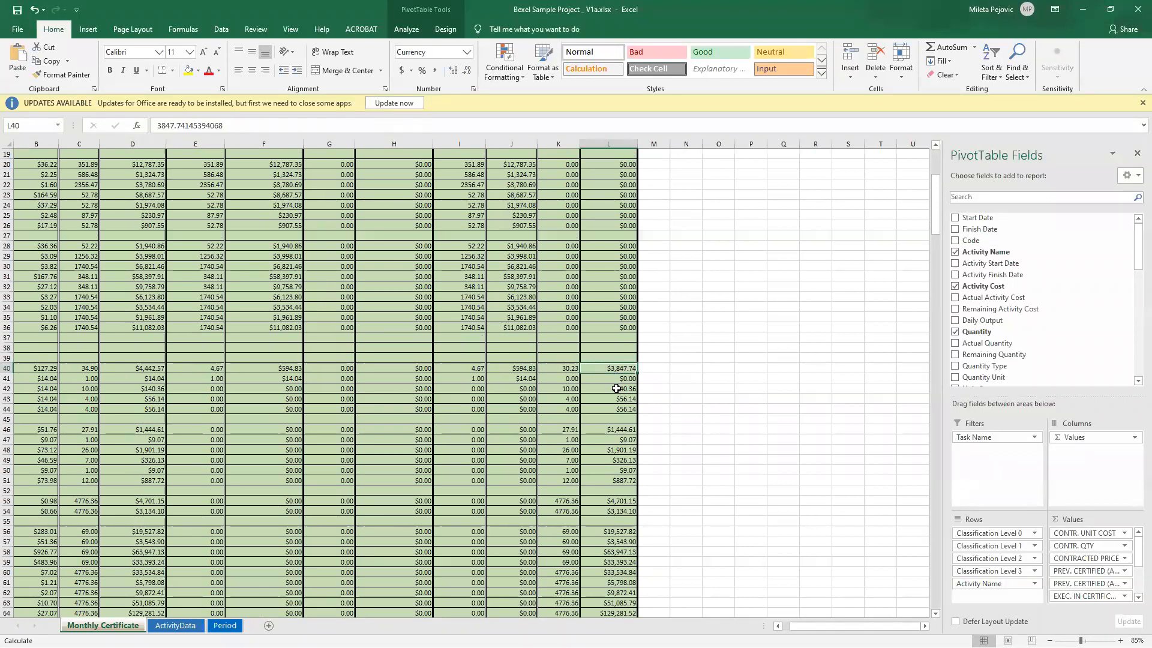
scroll(607, 387, up, 3)
scroll(613, 459, up, 4)
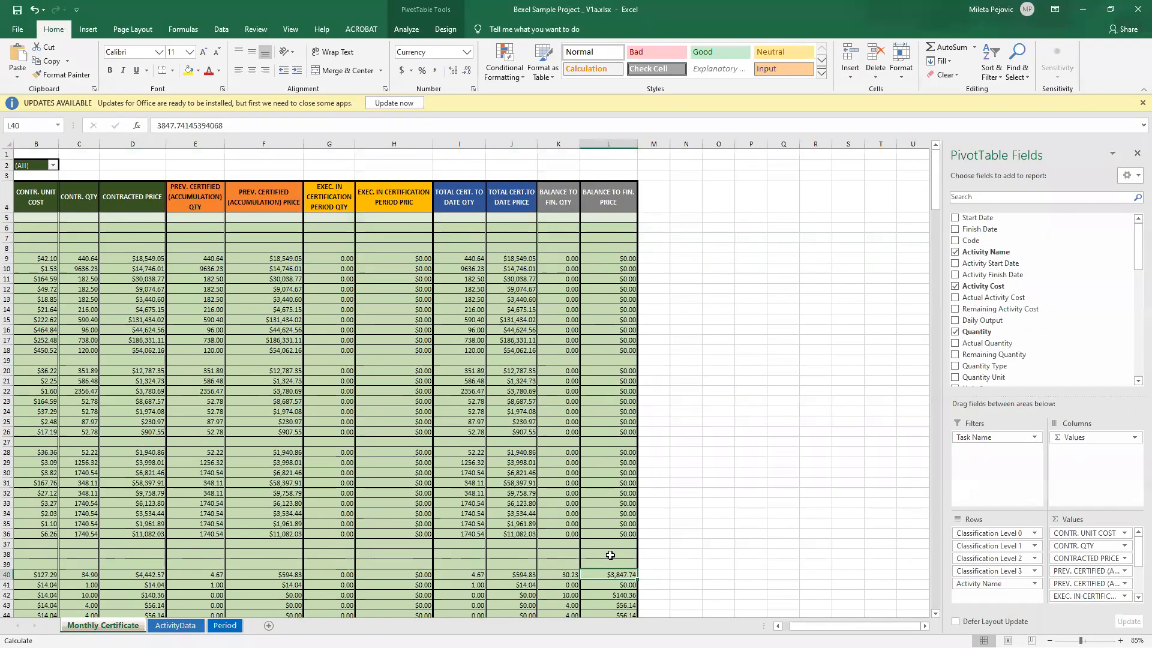
scroll(581, 573, down, 1)
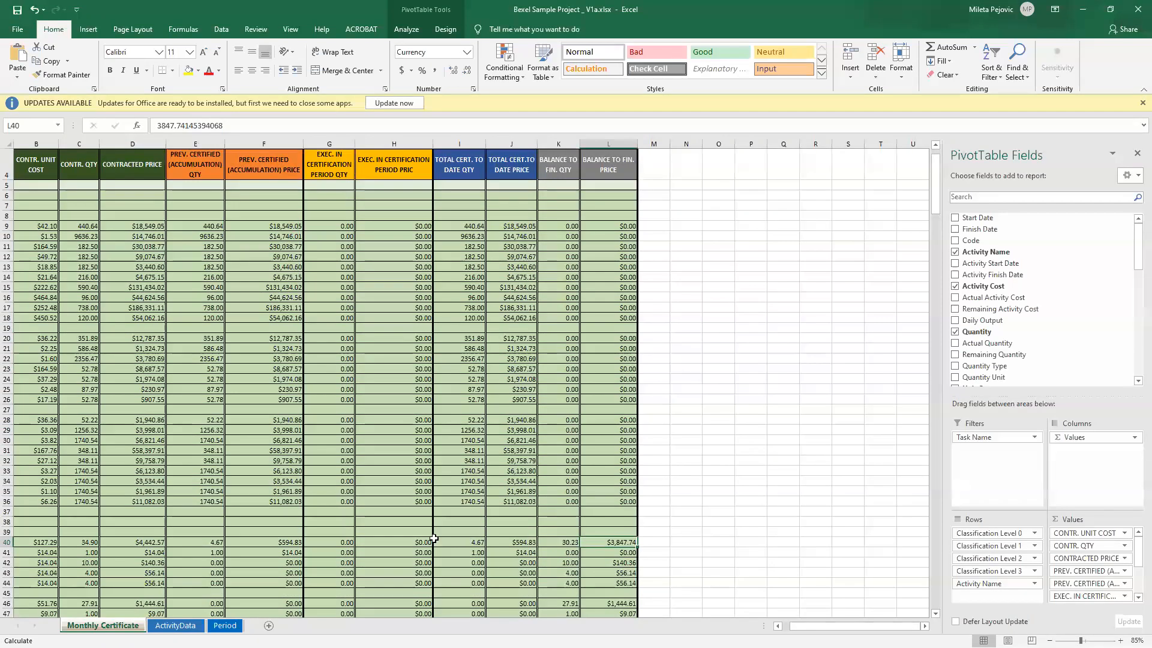
Return to the Description column and review the Monthly Certificate items grouped by Uniformat classification
drag(823, 626, 800, 626)
scroll(657, 521, down, 1)
scroll(657, 520, down, 1)
scroll(674, 474, down, 1)
scroll(676, 474, up, 4)
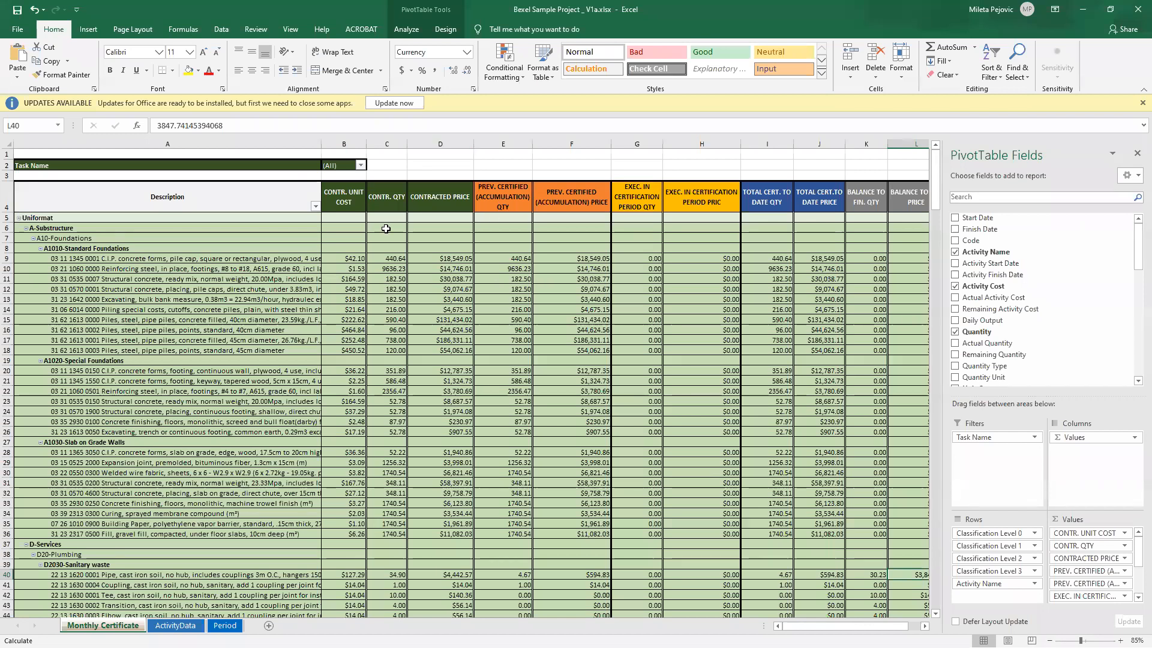
Remove Classification Levels 0 to 3 from the rows of the Monthly Certificate PivotTable
scroll(1010, 296, down, 5)
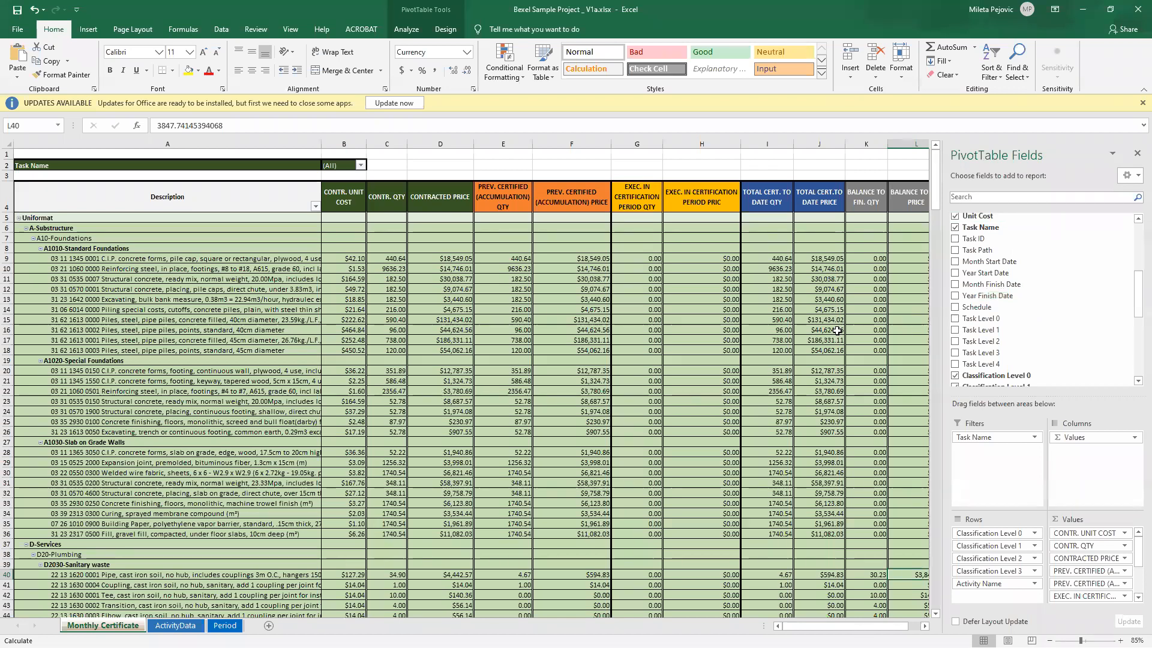
scroll(1064, 297, down, 3)
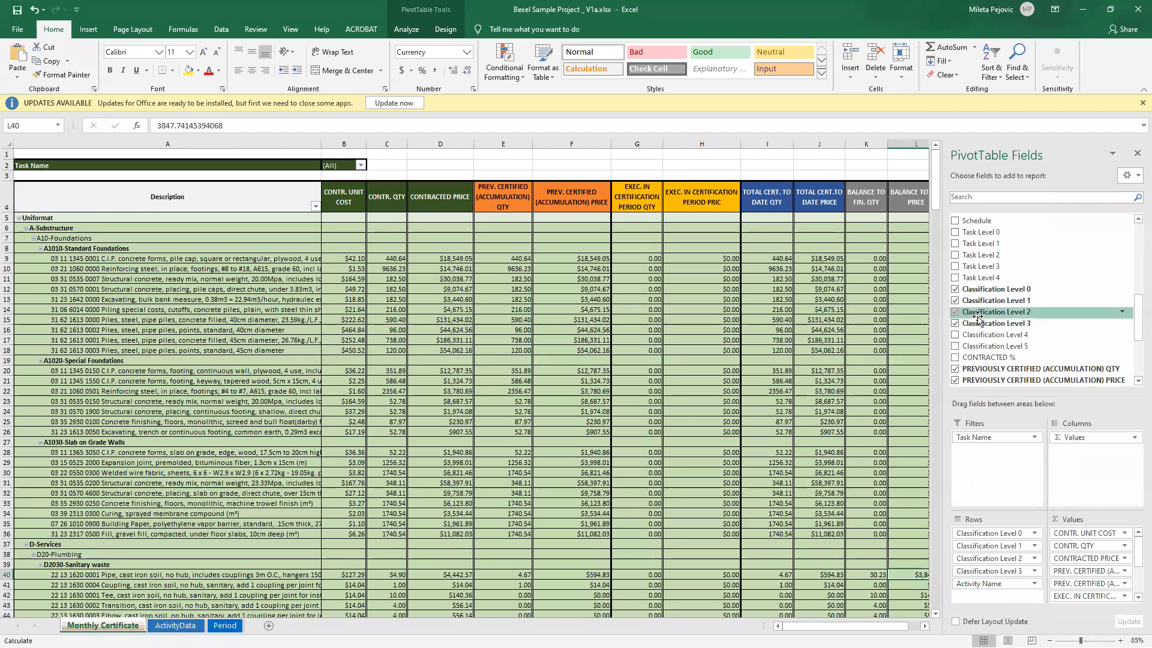
click(955, 323)
click(955, 312)
click(955, 300)
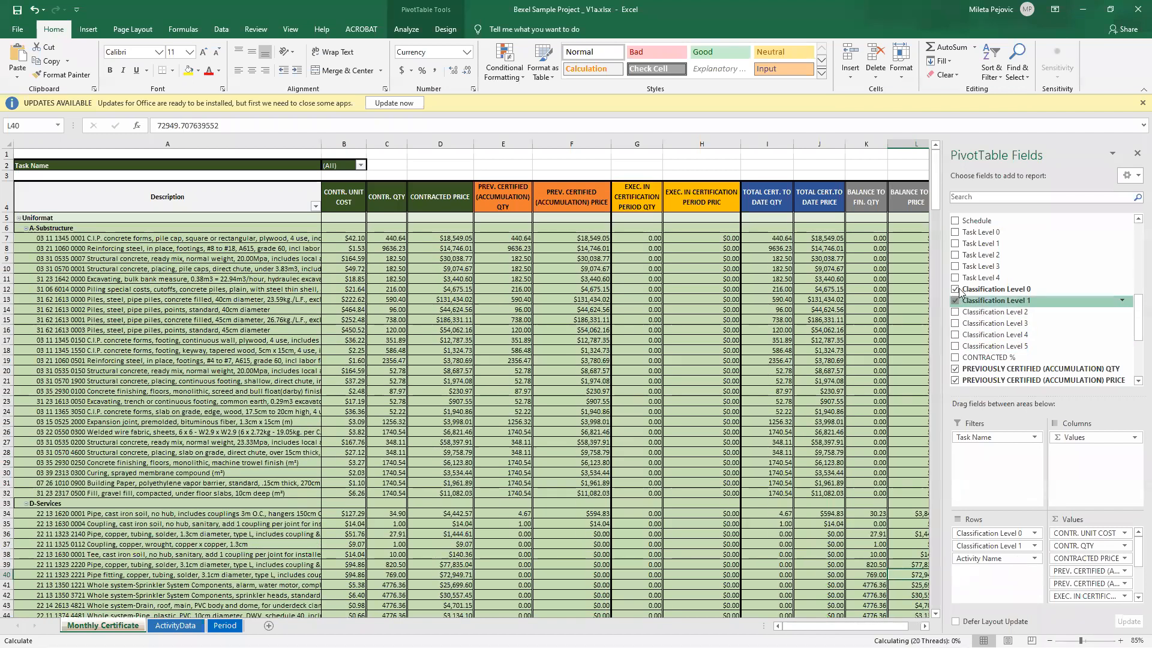
click(955, 289)
Add Task Levels 0 to 4 to the PivotTable rows to break each activity down by schedule task
click(954, 232)
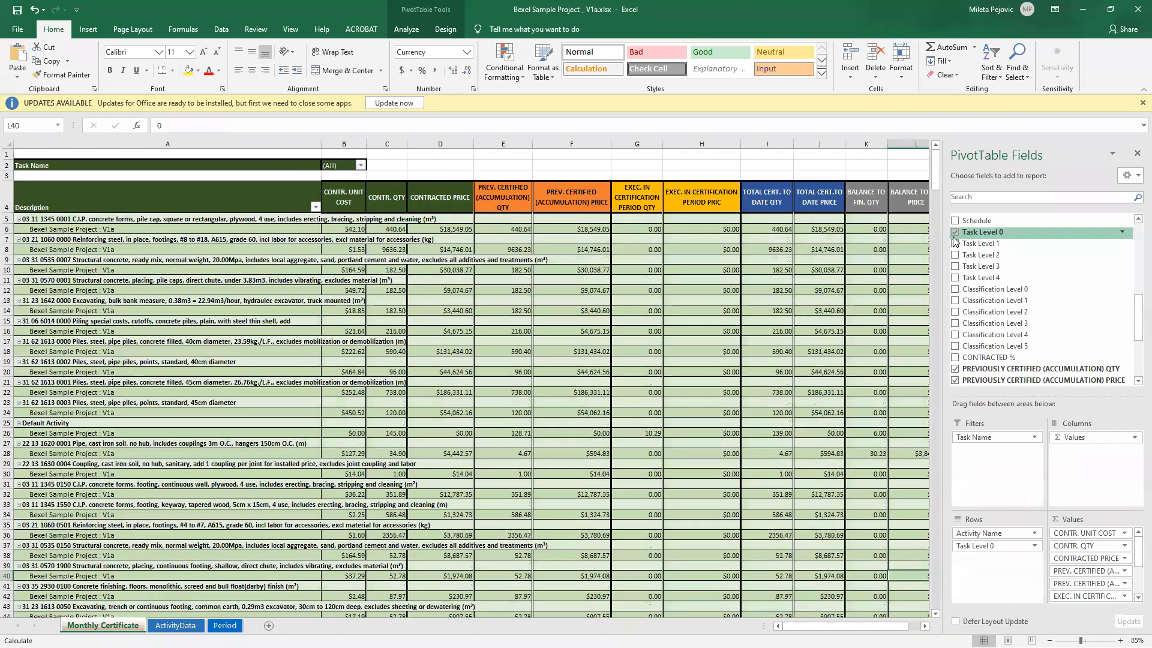
click(955, 244)
click(955, 255)
click(955, 267)
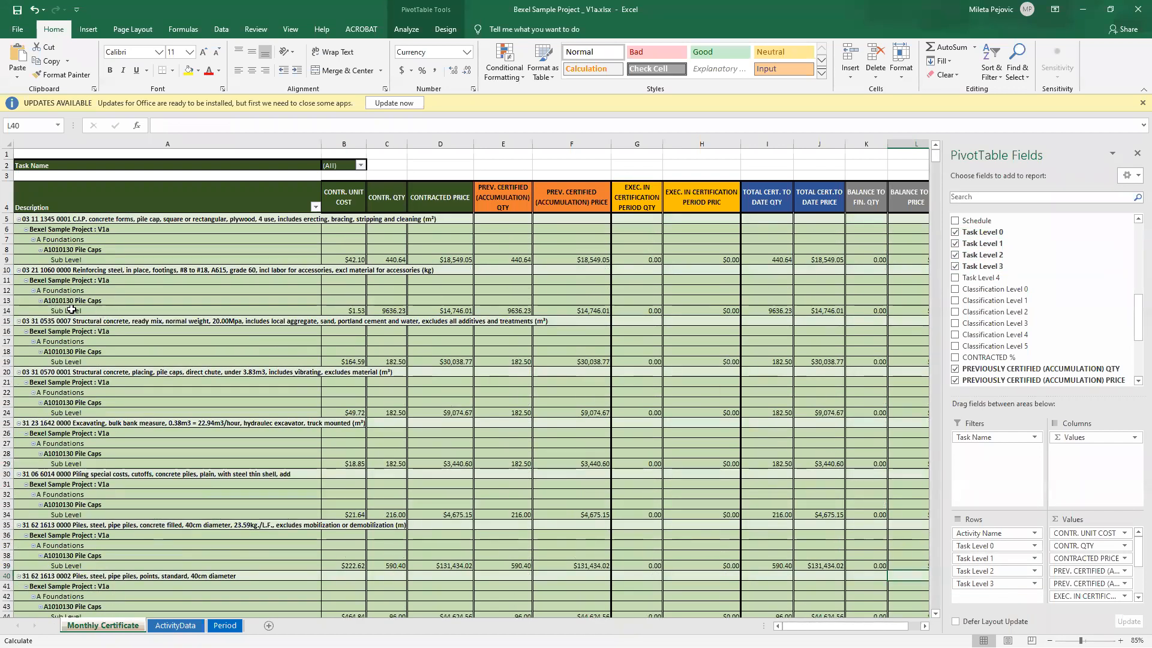
click(955, 278)
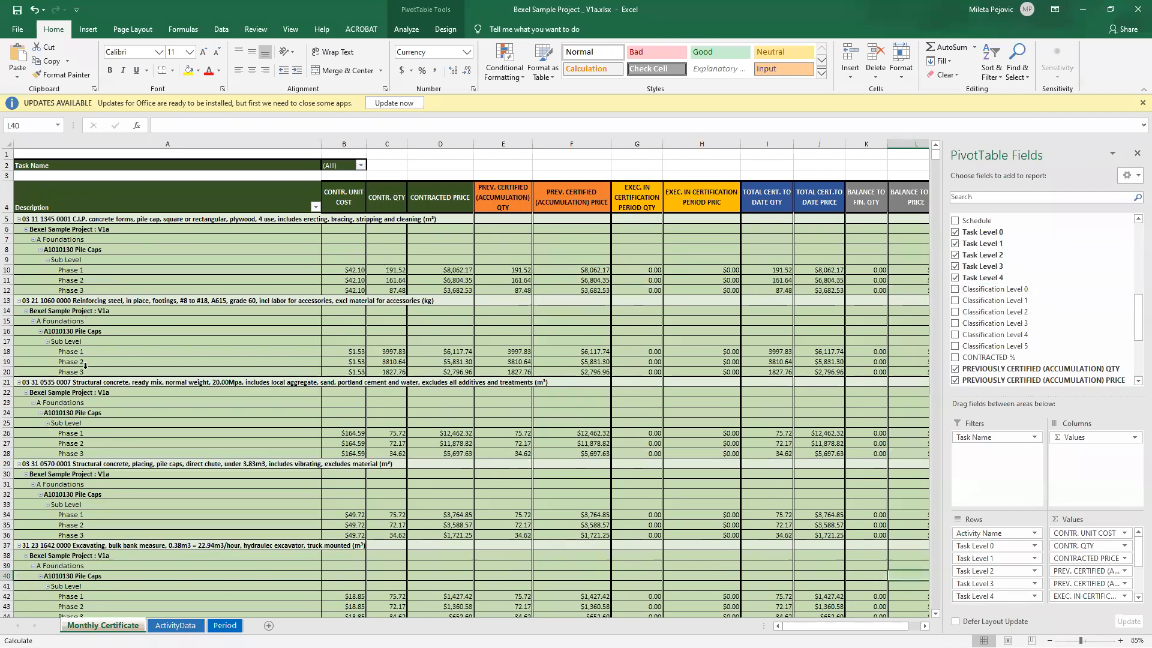
Remove Task Levels 4 to 0 from the PivotTable so only Activity Name remains in the rows
click(954, 278)
click(955, 266)
click(955, 255)
click(954, 244)
click(955, 233)
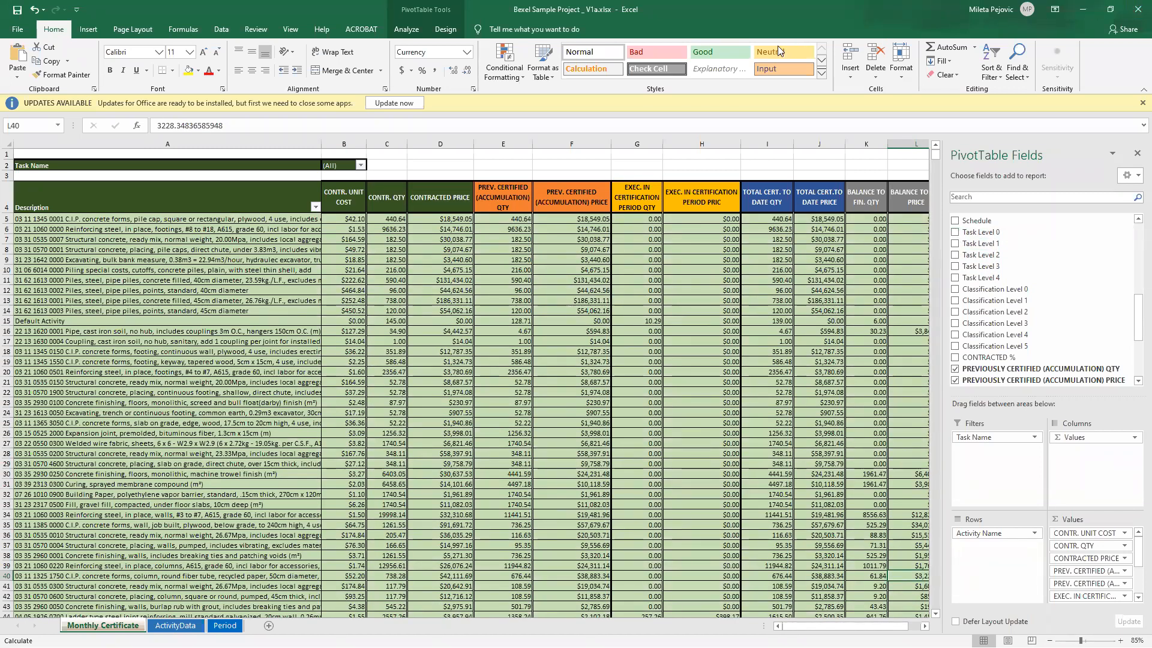
Minimize Excel to return to Bexel Manager and examine the building model in the 3D view
double_click(785, 13)
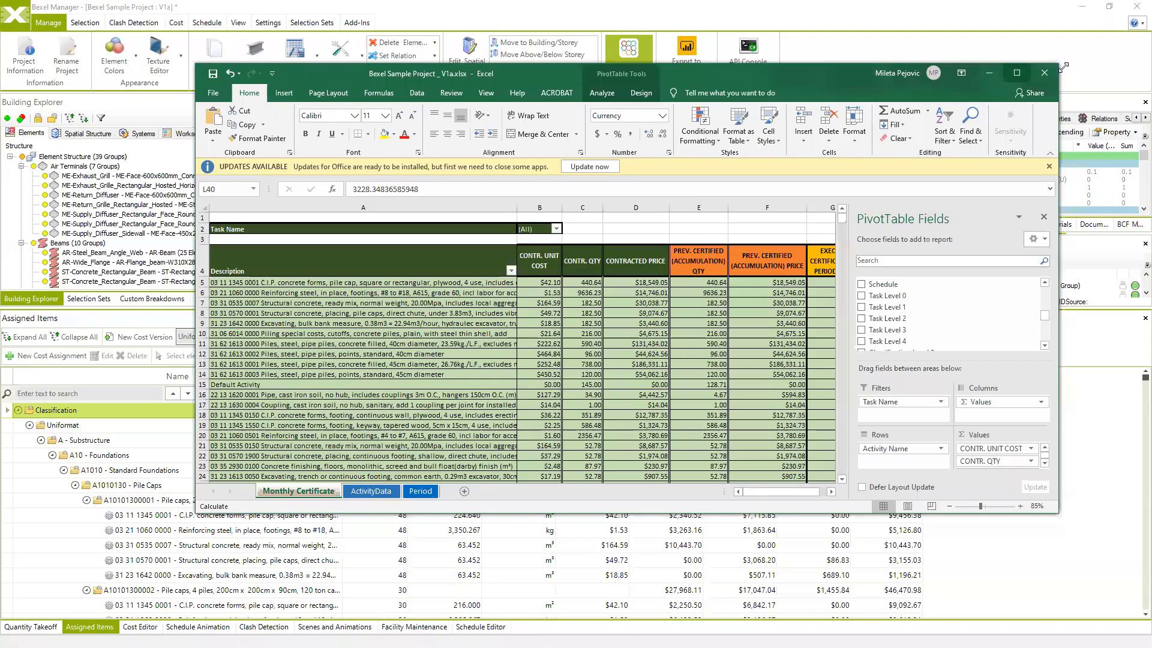
click(989, 73)
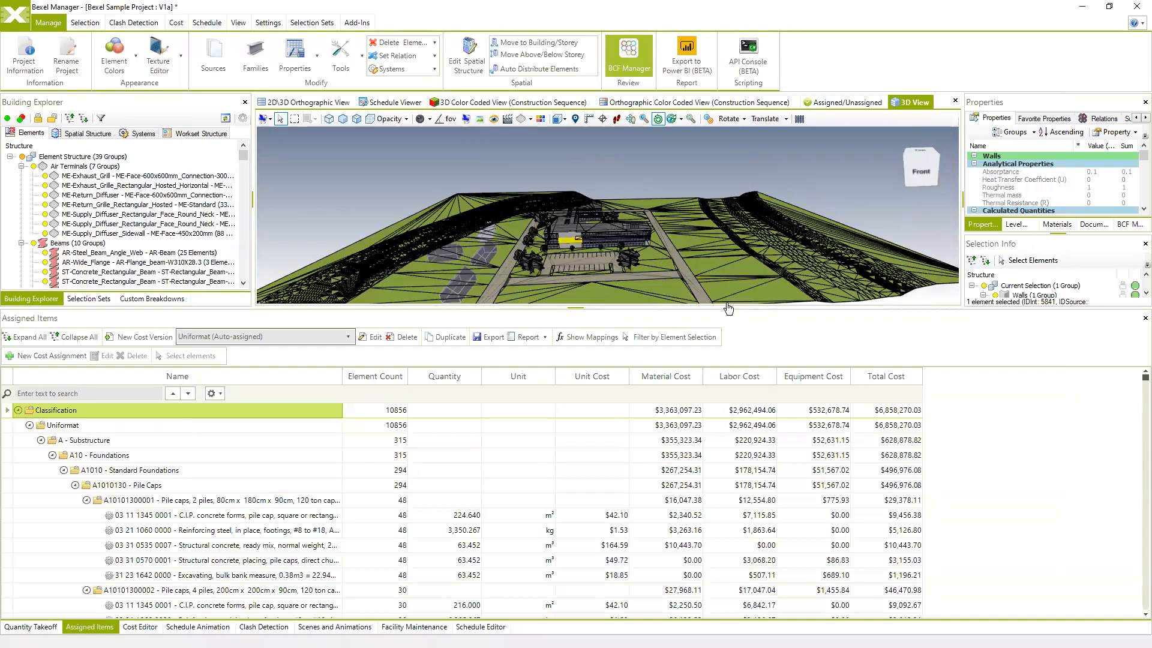
drag(726, 307, 720, 461)
drag(715, 388, 691, 291)
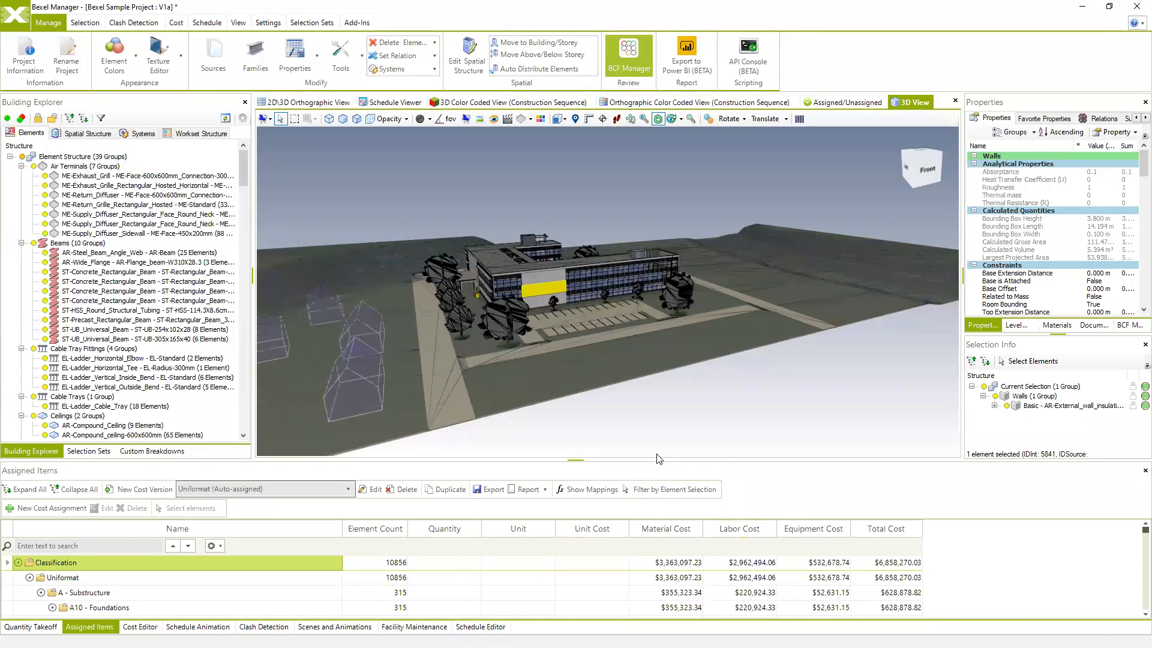
drag(656, 460, 671, 351)
drag(680, 300, 665, 319)
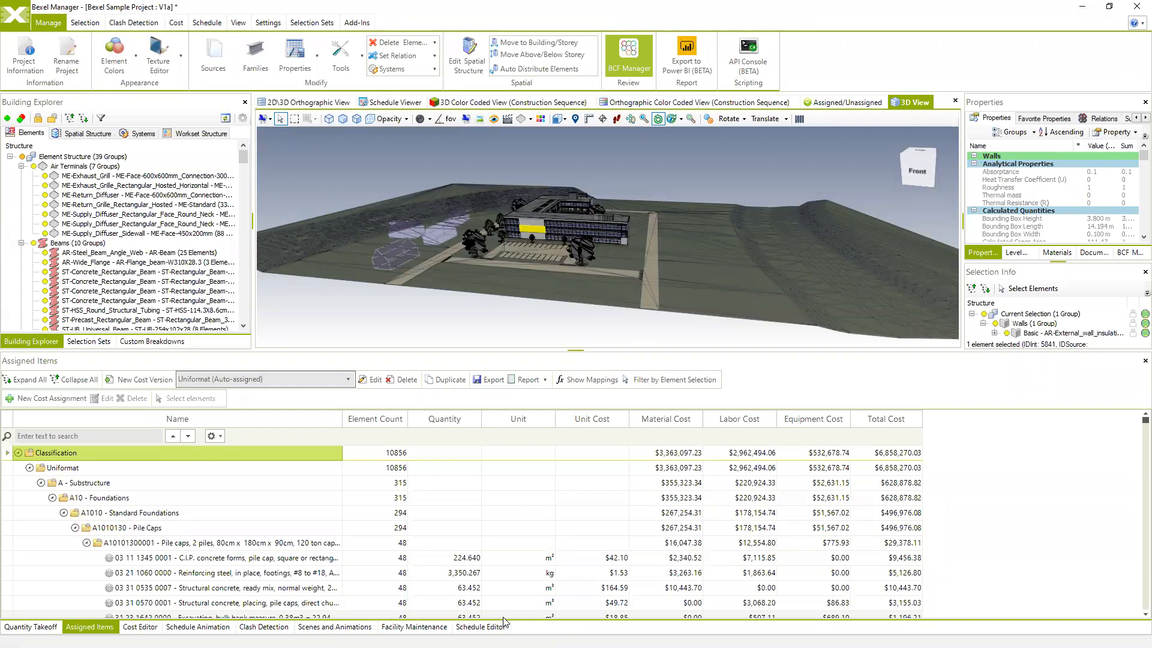
scroll(586, 233, up, 5)
drag(585, 232, 679, 252)
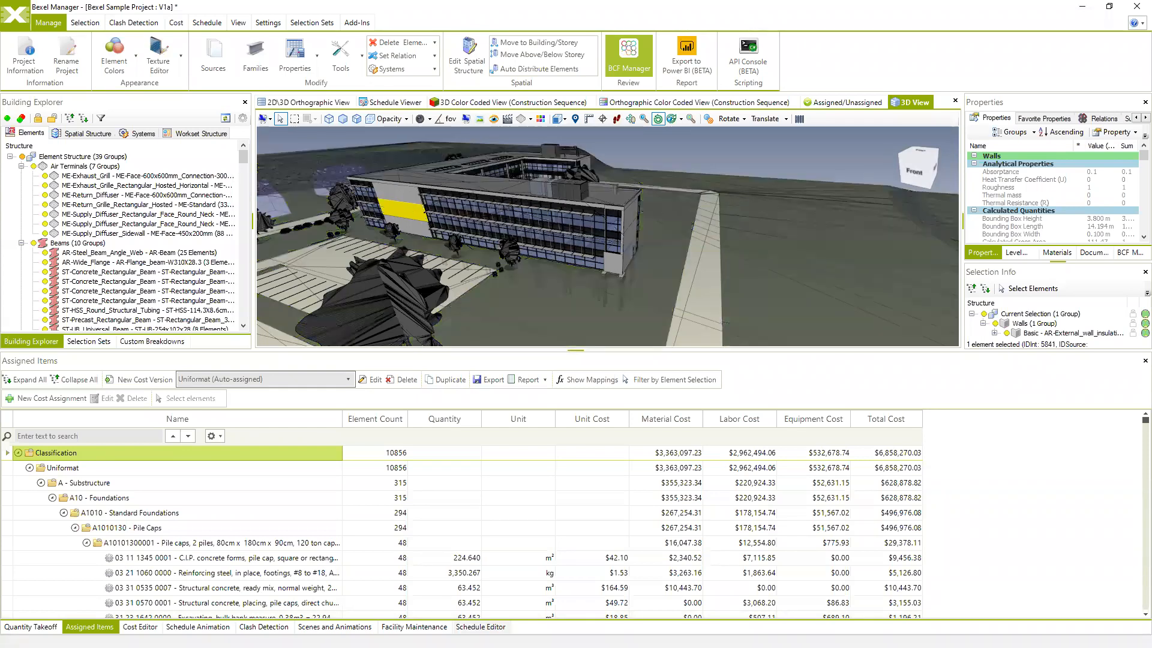
Open the Schedule Editor, enlarge the 3D view and look at the foundation piles from below the terrain
click(480, 626)
drag(626, 351, 624, 415)
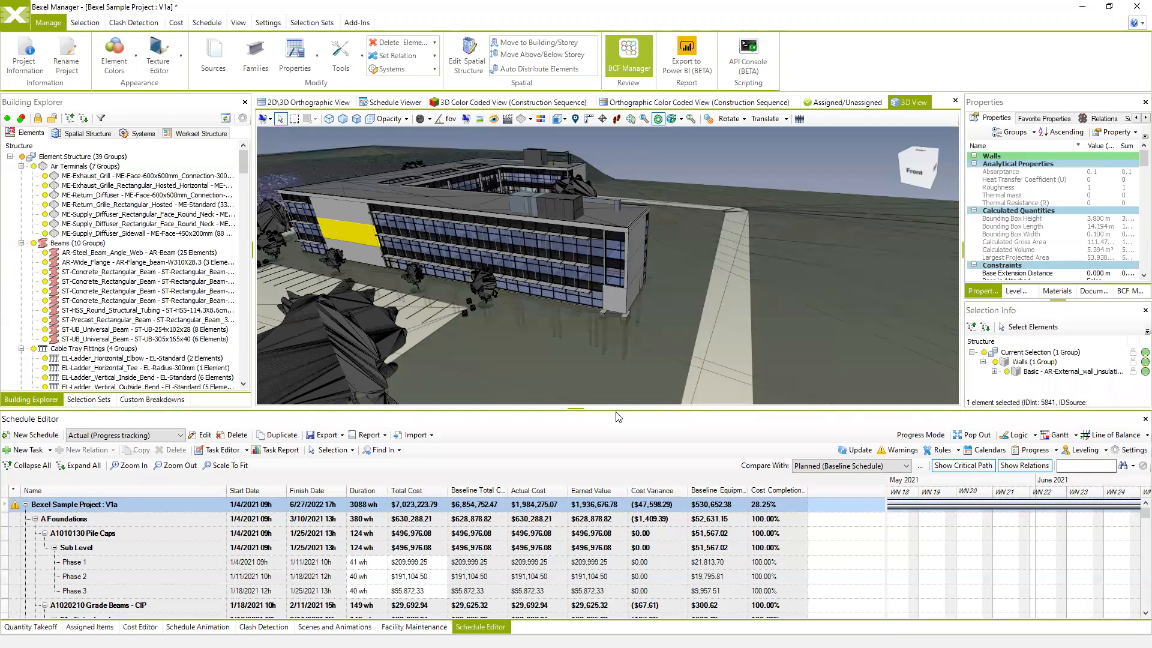
middle_drag(639, 348, 566, 209)
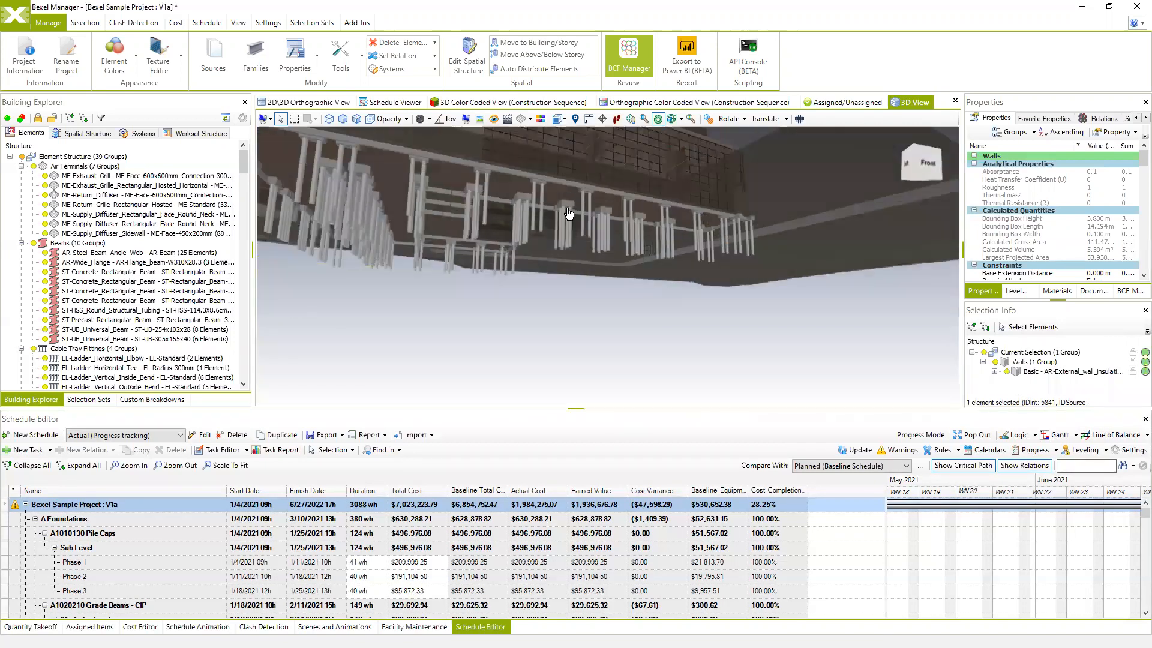
middle_drag(427, 213, 454, 277)
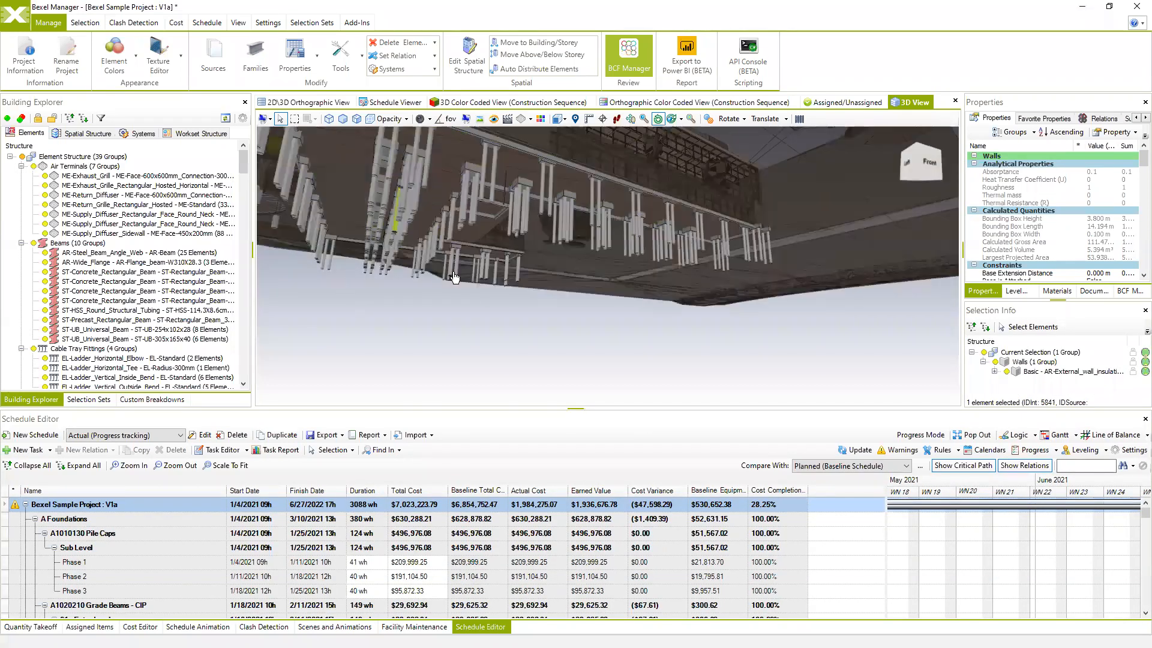
Examine Phase 1 of the Pile Caps in the actual schedule and check the schedule's recorded progress entries
click(239, 567)
scroll(498, 558, down, 2)
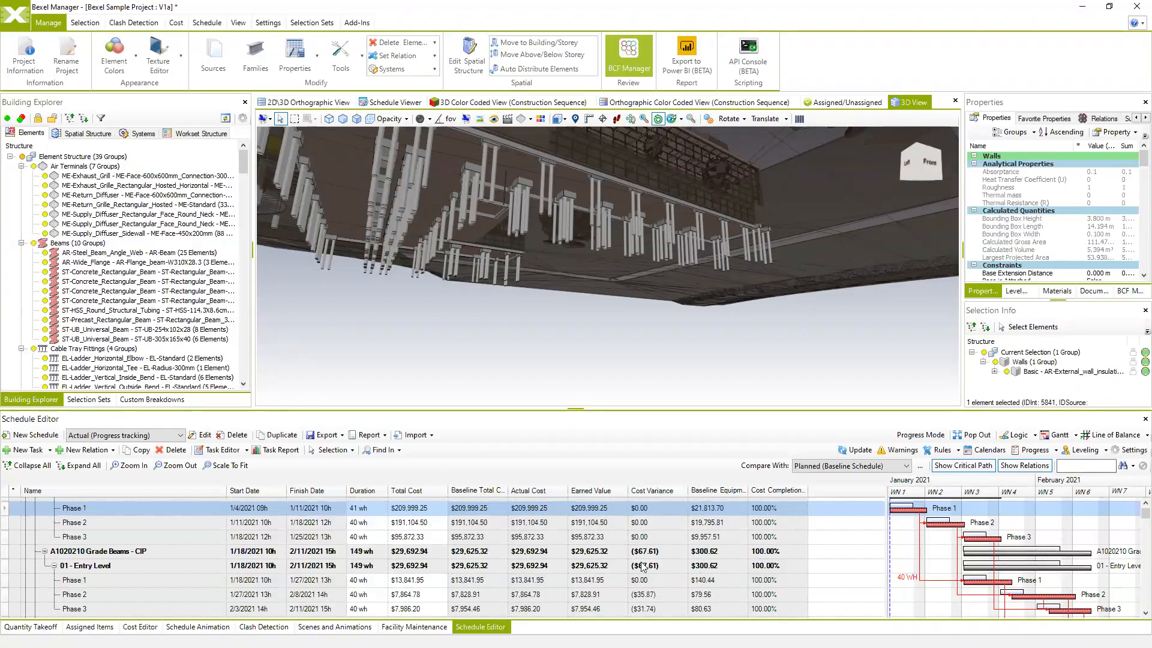
scroll(624, 566, up, 2)
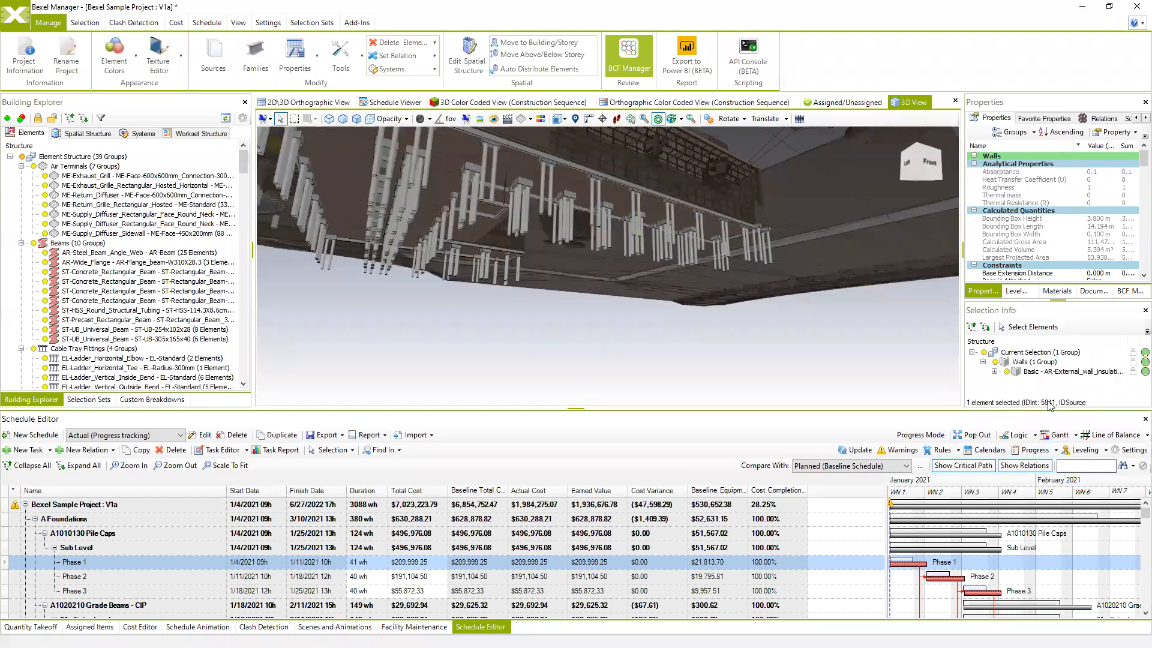
click(1035, 449)
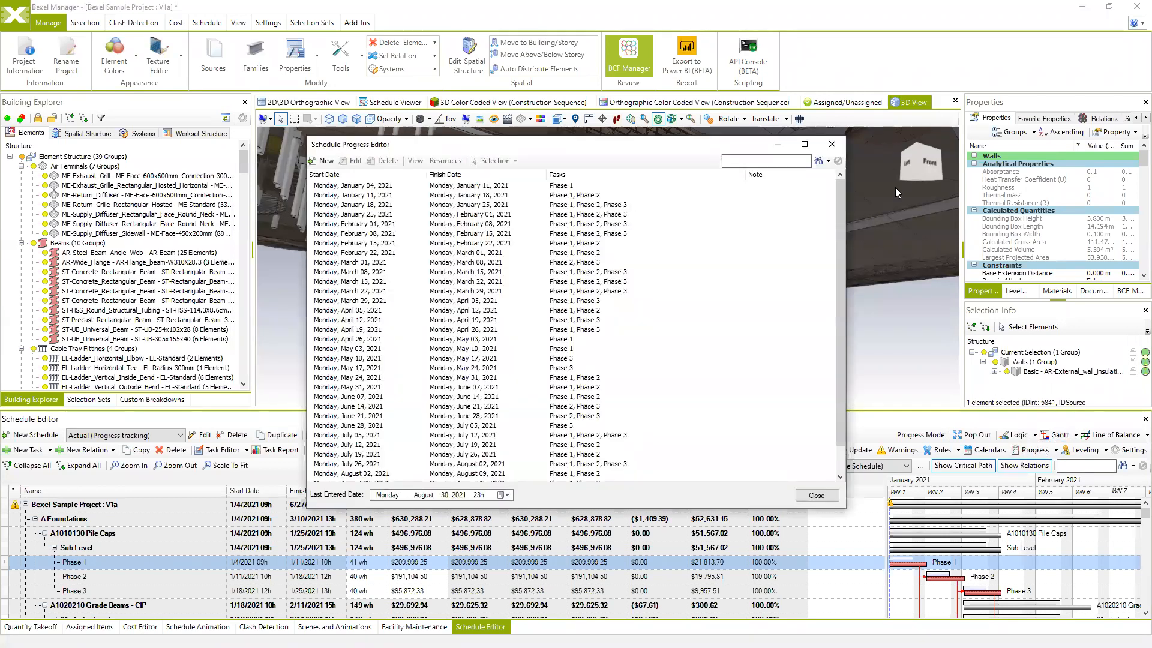
click(832, 145)
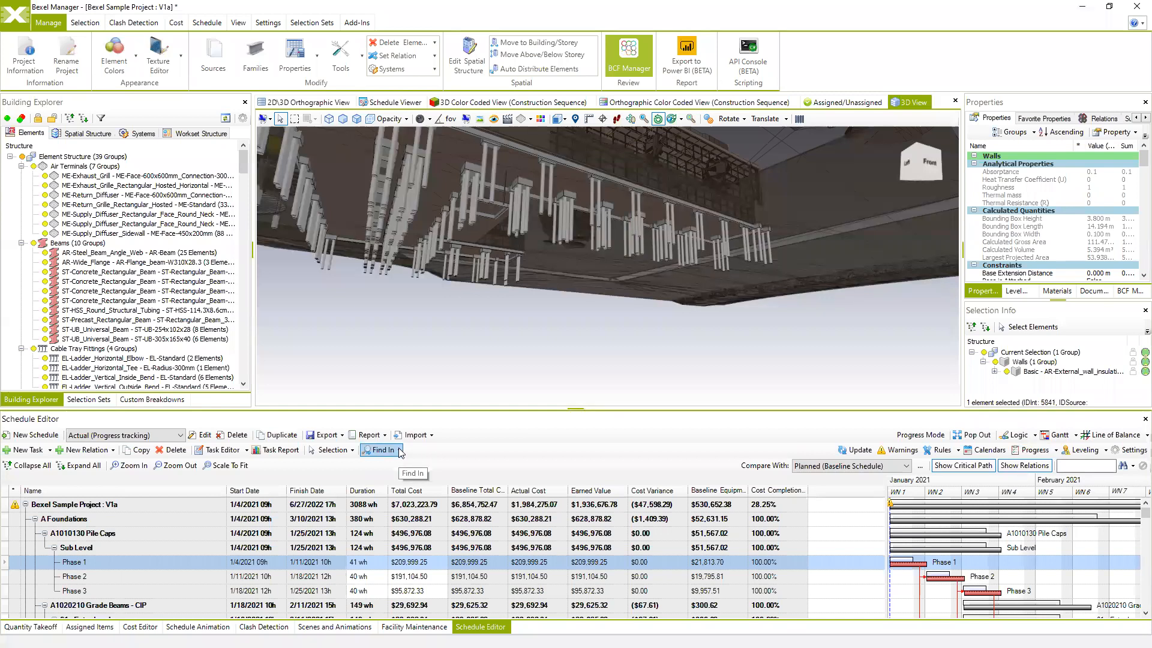
Switch to the Planned (Baseline Schedule) and start its progress export to Excel
click(181, 436)
click(147, 451)
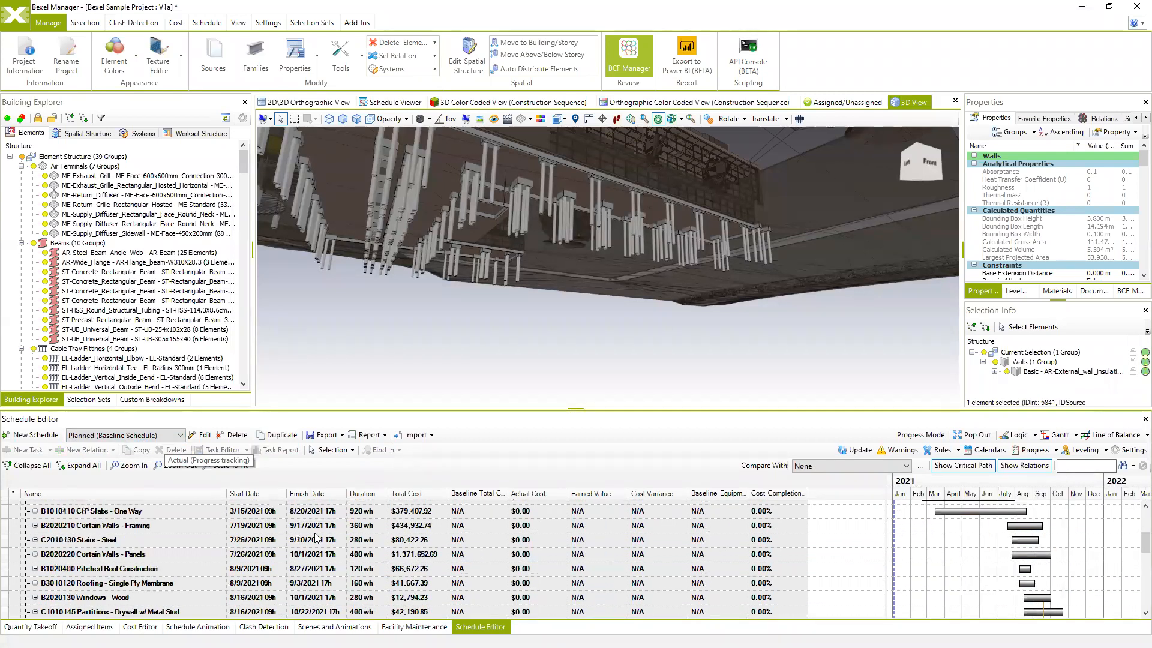
click(343, 436)
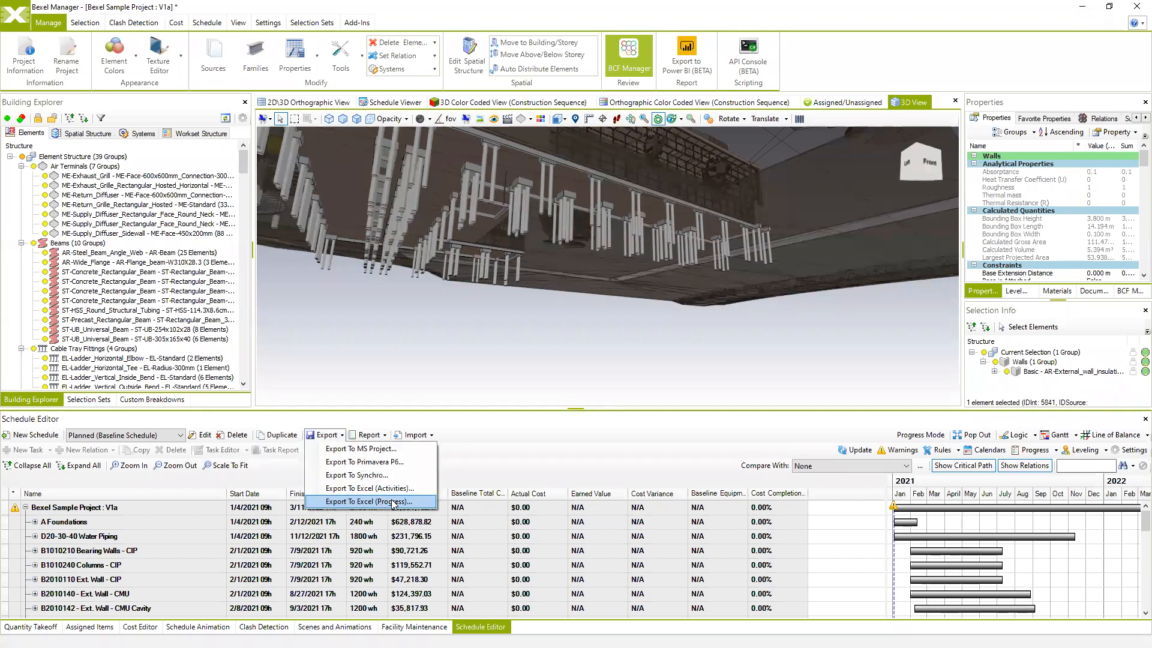
click(359, 503)
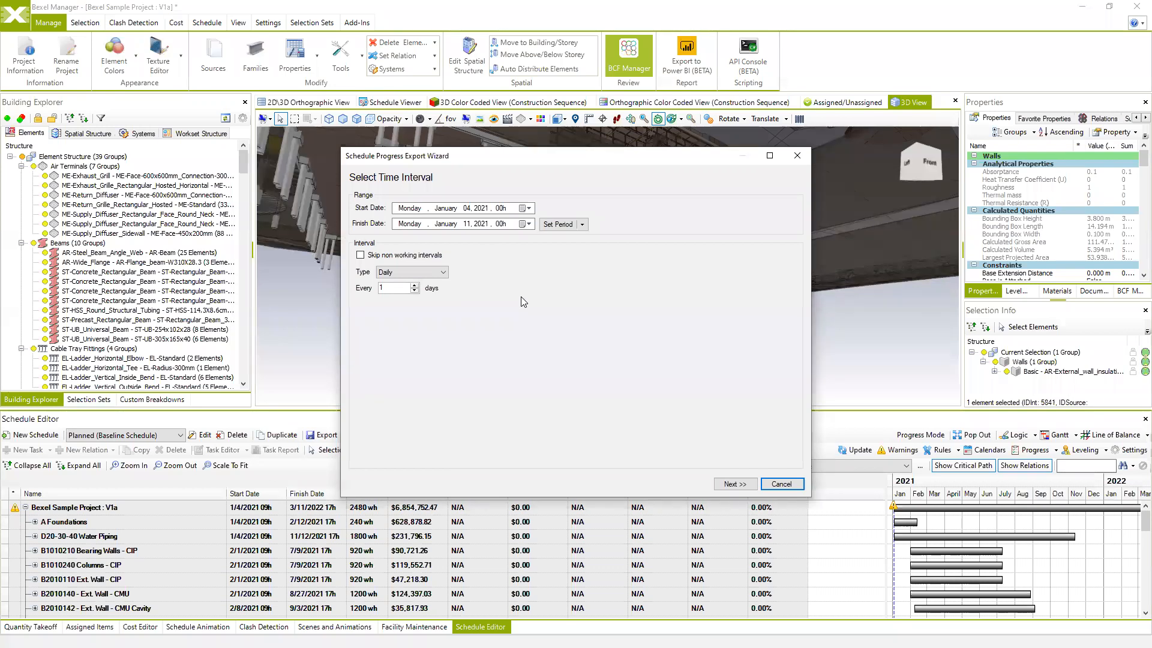
Set the progress export's finish date to February 1, 2021 and its interval to weekly, every 1 week on Monday
click(528, 225)
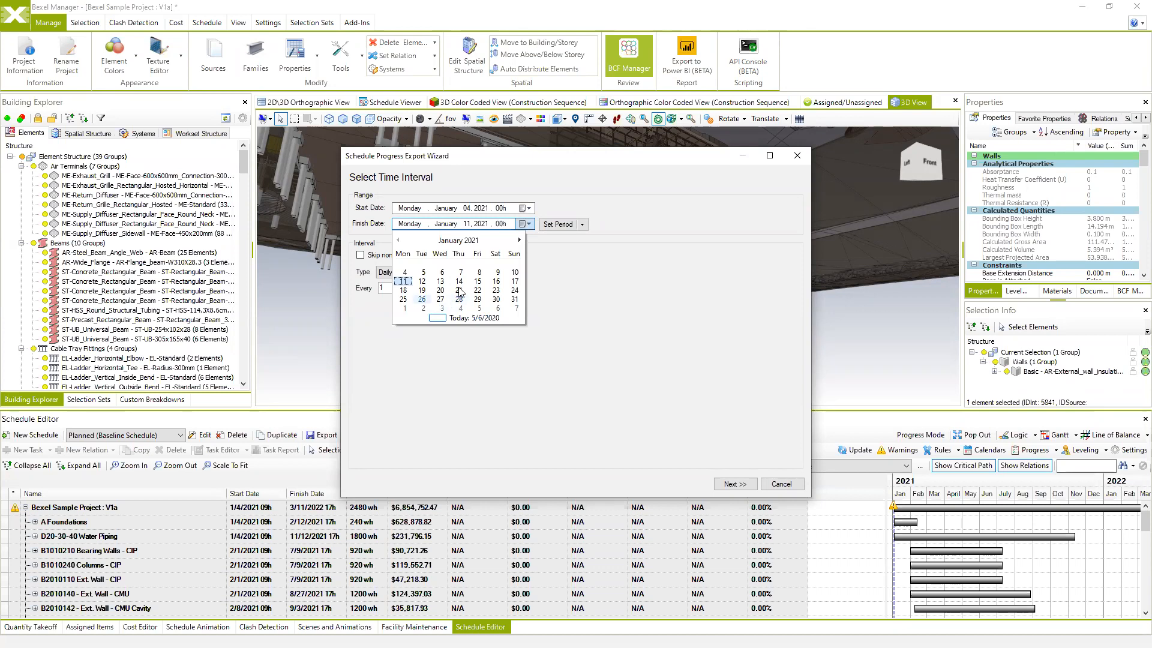
click(404, 309)
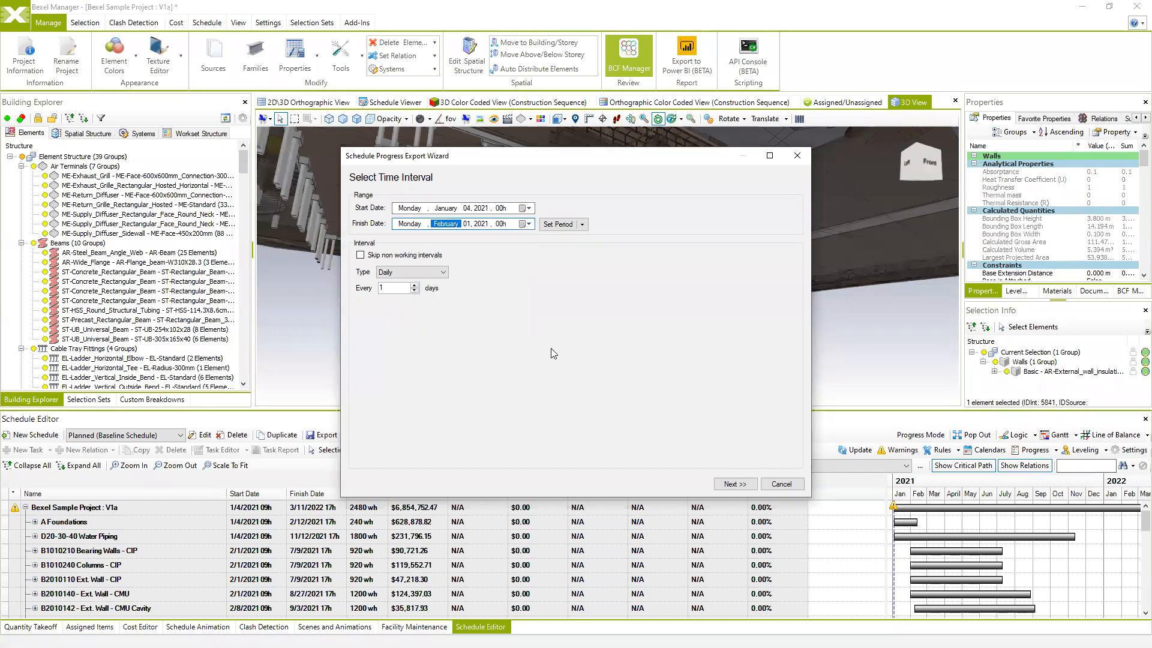
click(360, 256)
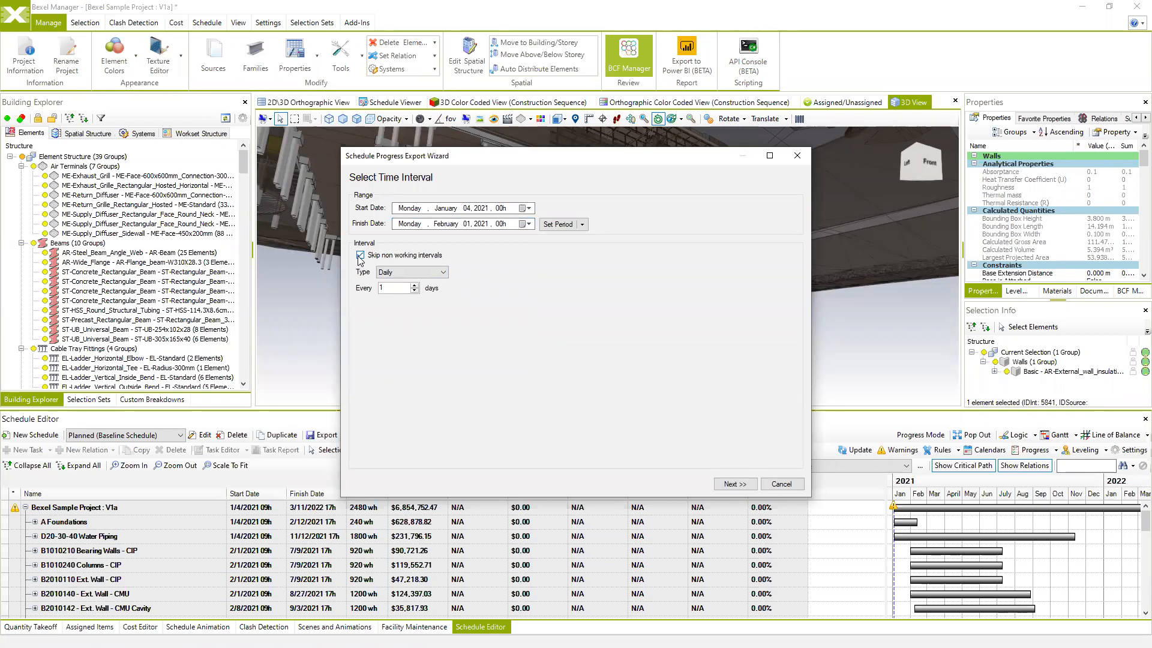
click(359, 256)
click(444, 273)
click(390, 299)
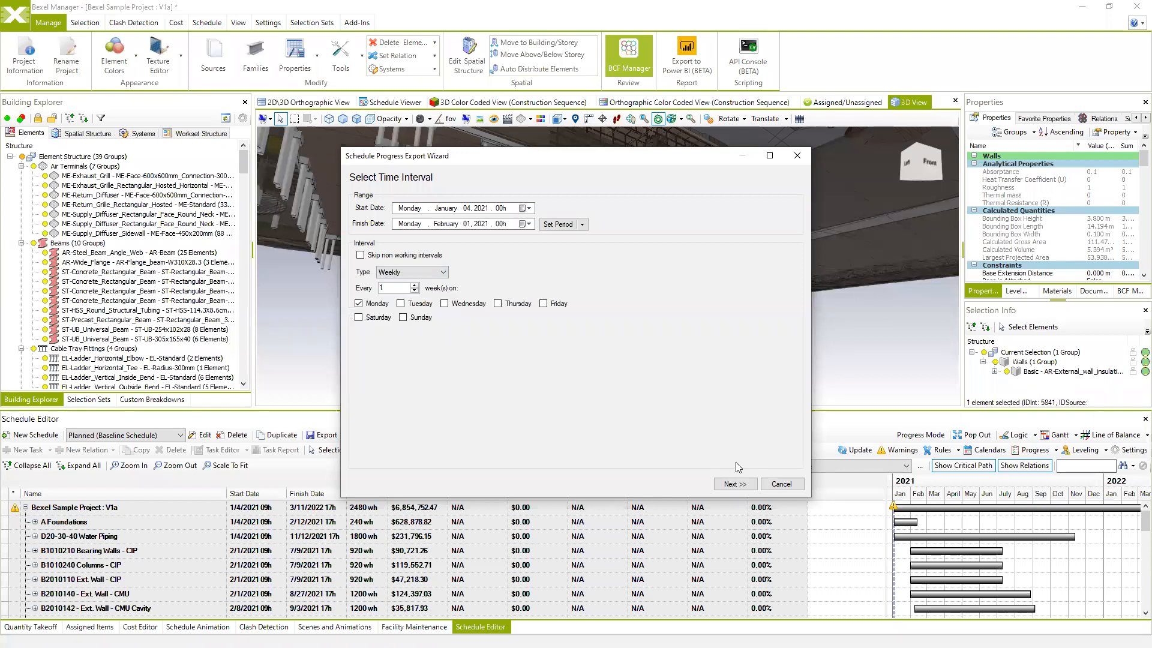
click(734, 483)
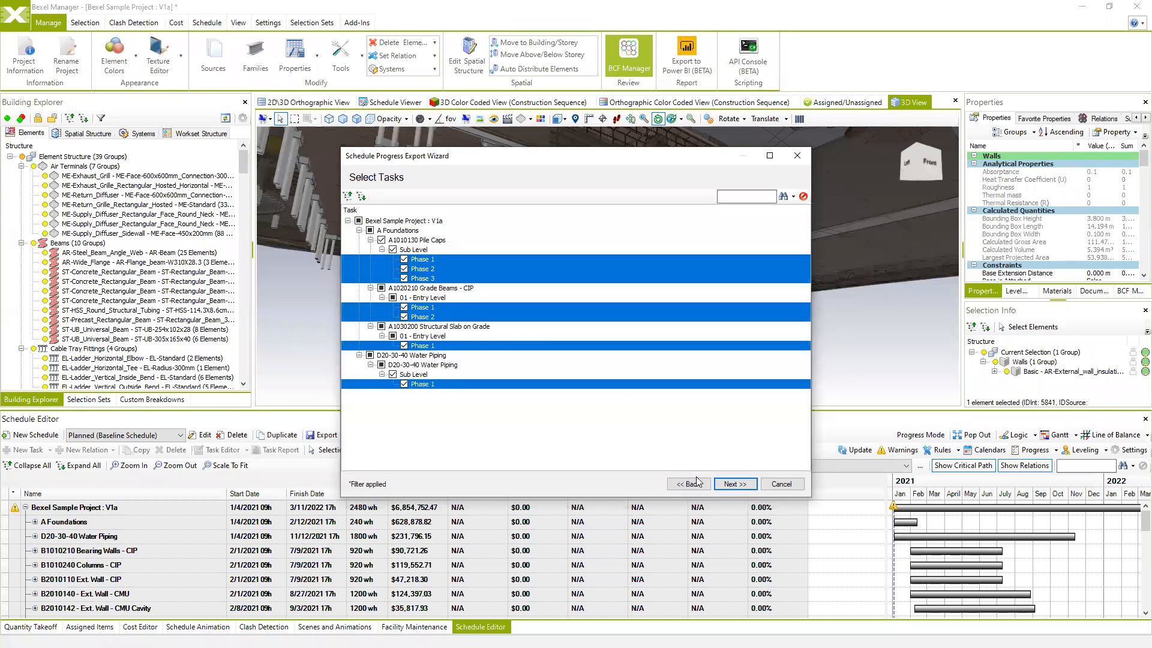
Accept the preselected tasks and resources, save the export as Bexel Sample Project V1a Planned (Baseline Schedule).xlsx in Reports, and open its location
click(735, 485)
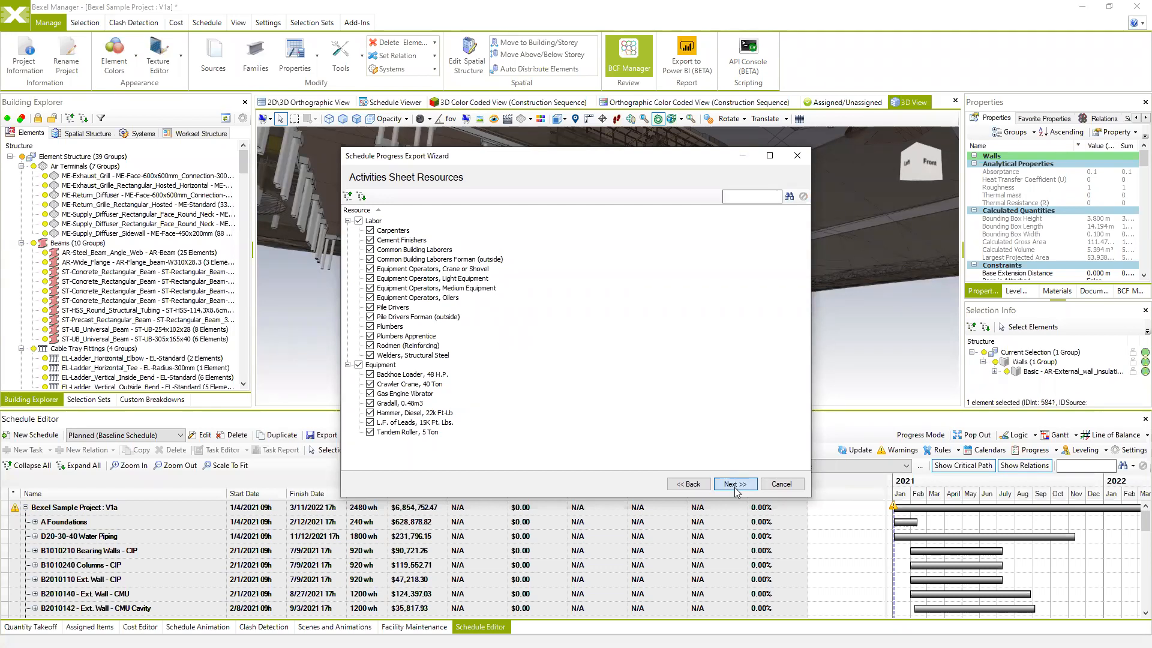
click(733, 484)
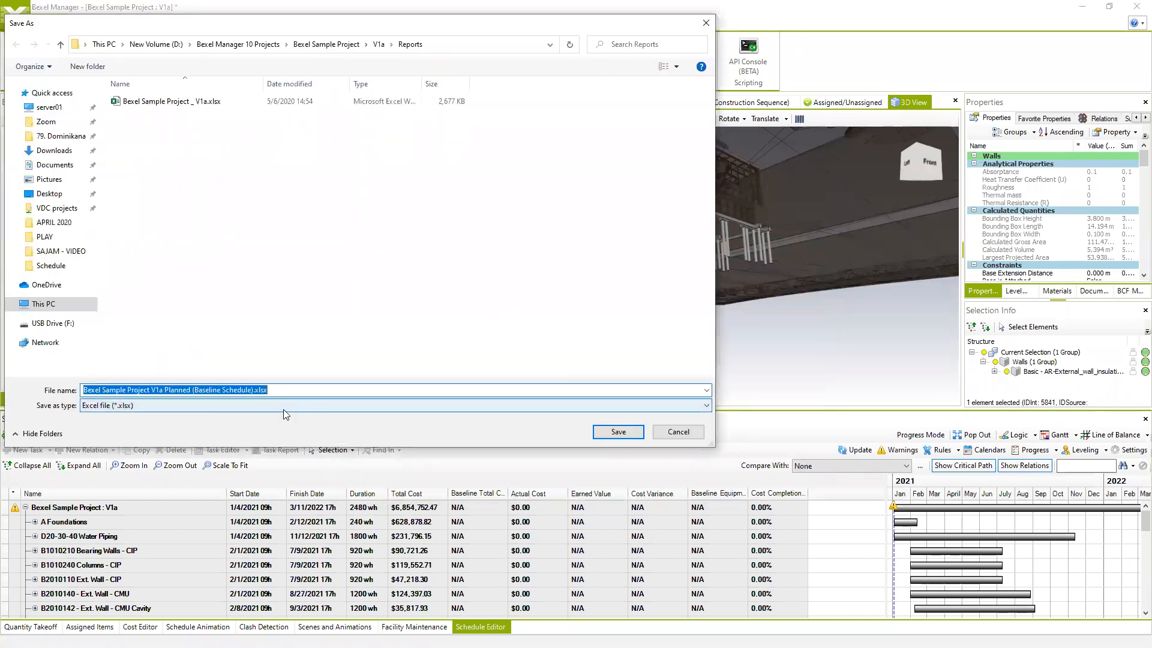
click(253, 390)
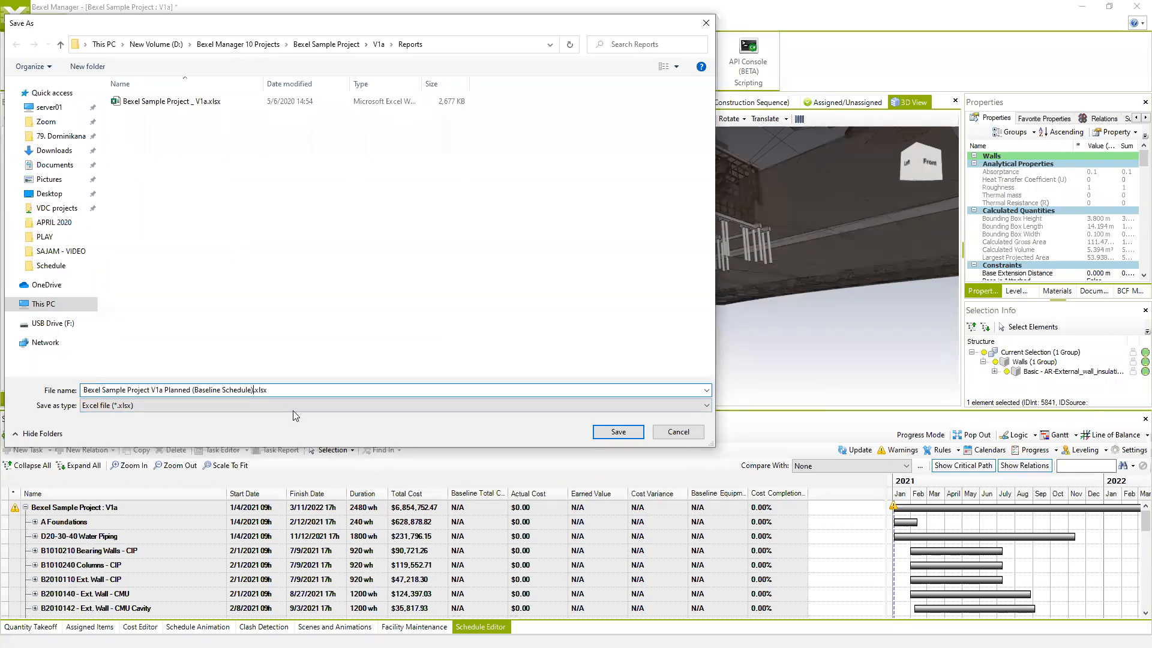
click(618, 432)
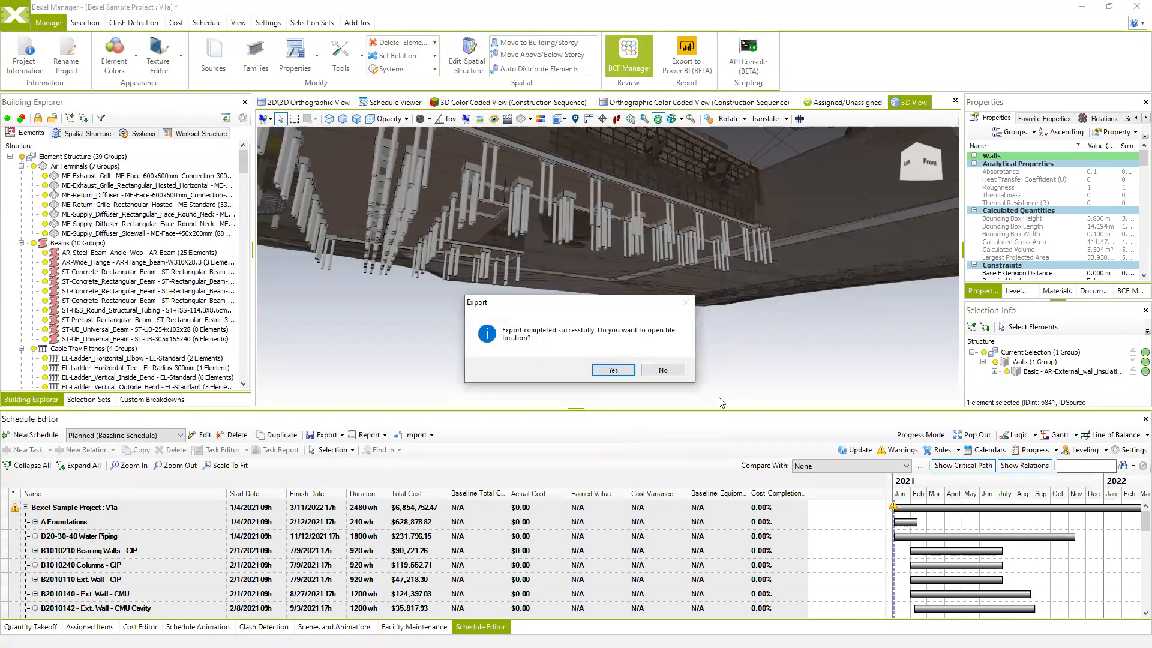
click(621, 369)
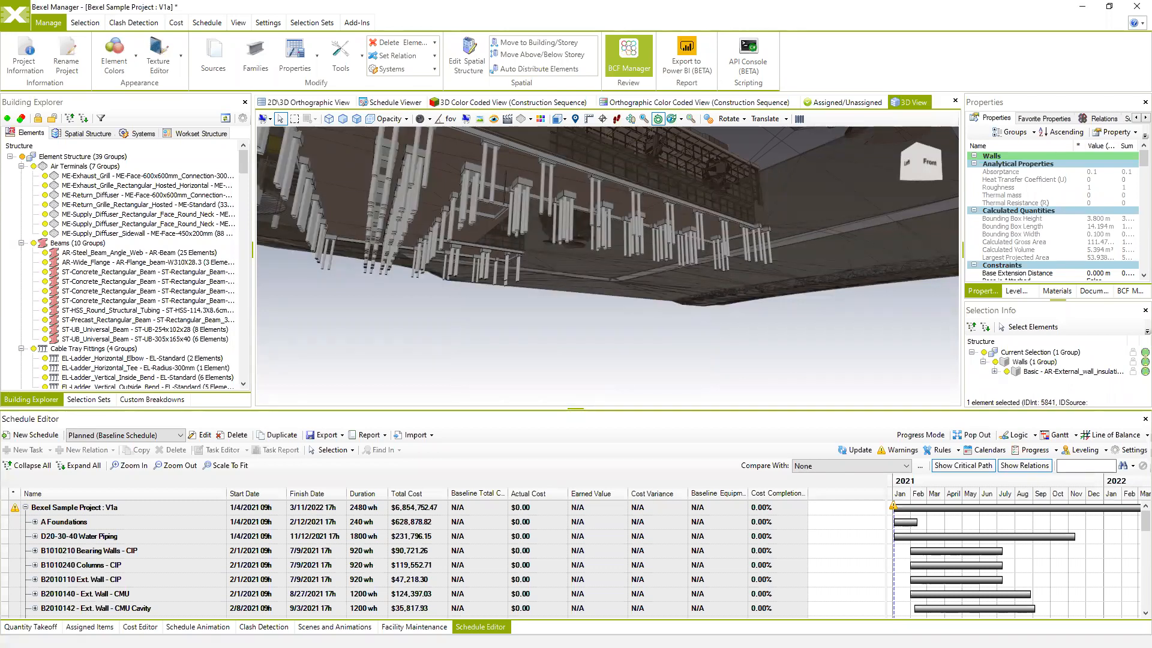
Open the exported planned baseline workbook, maximize it and unfreeze the panes on the Activities sheet
click(663, 279)
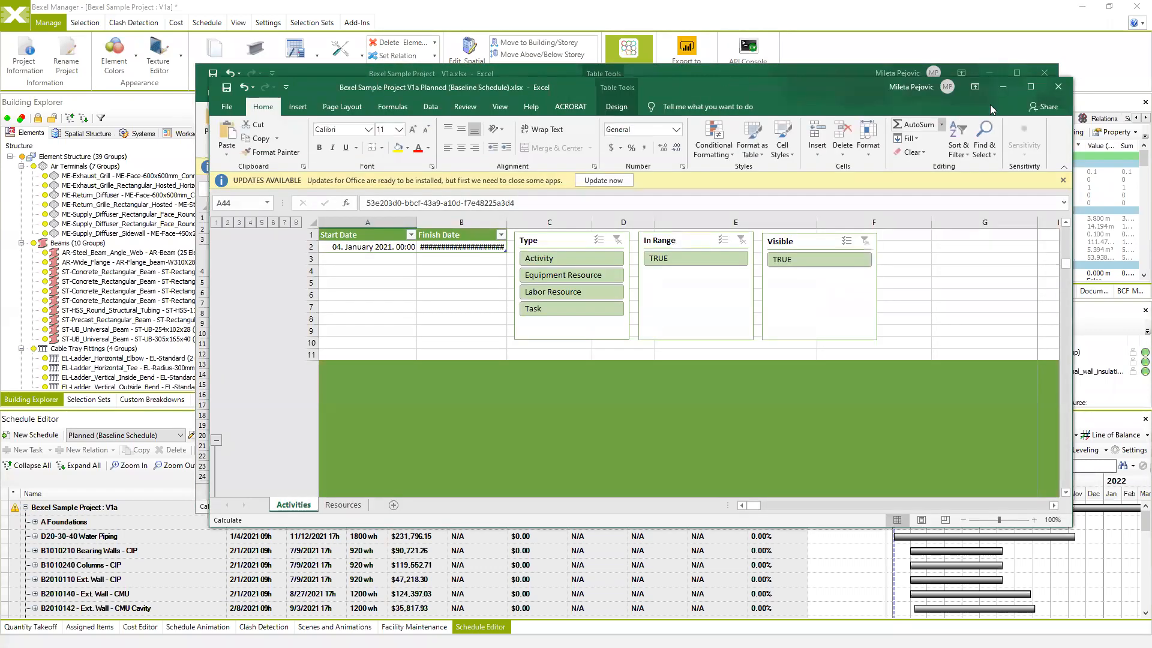
click(1029, 87)
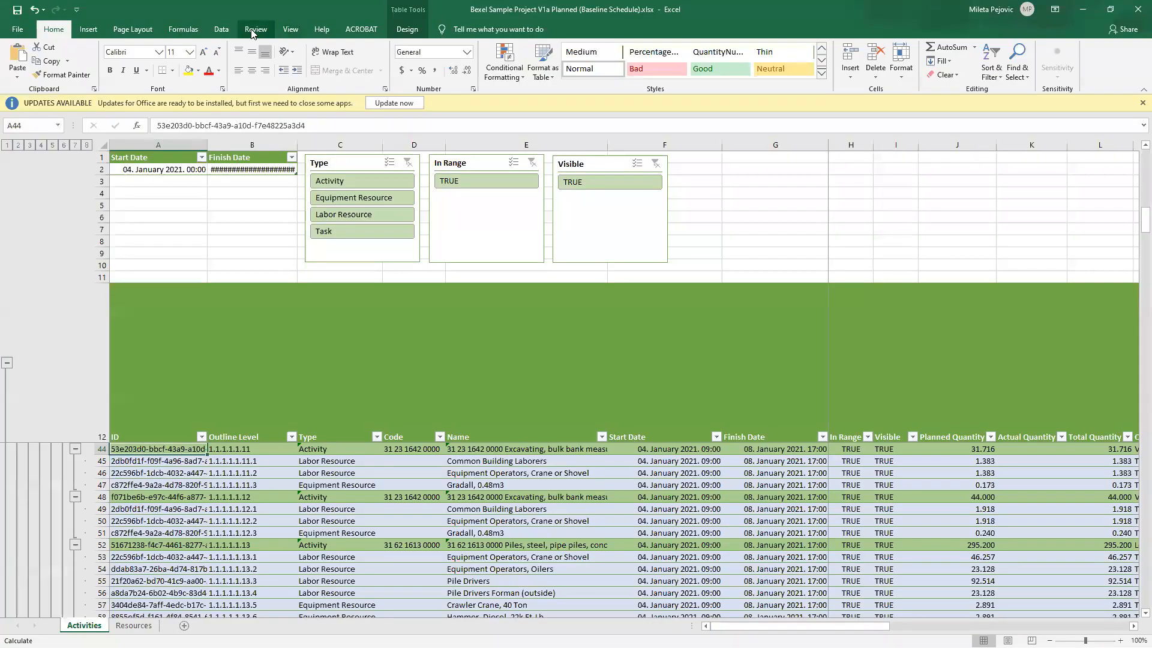
click(291, 30)
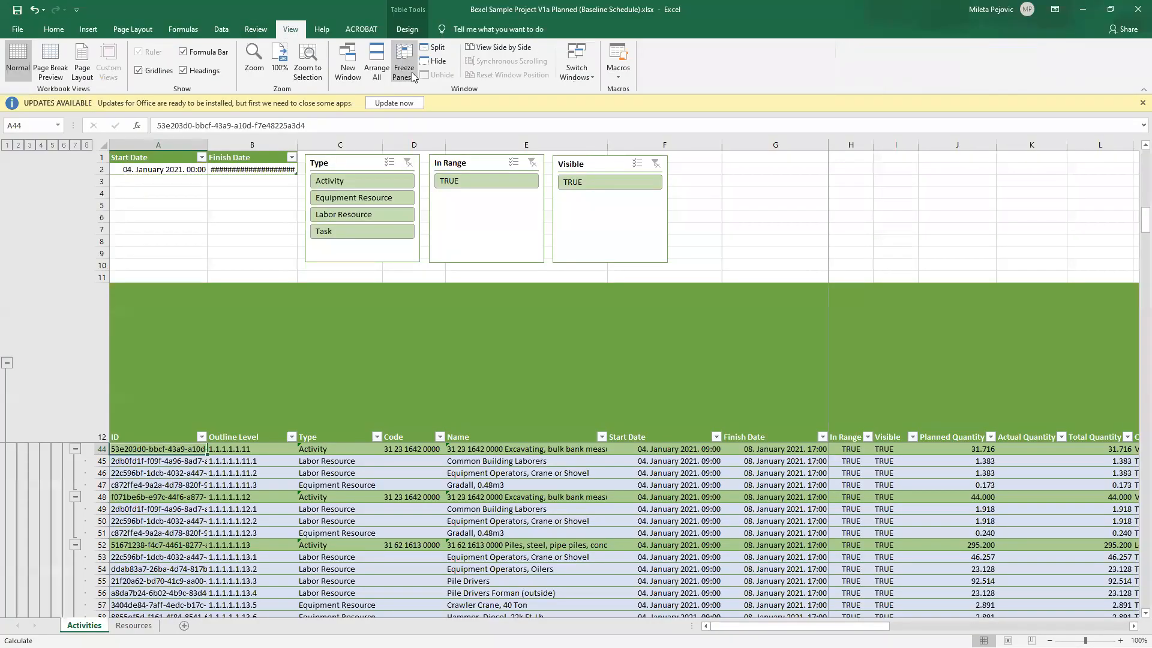
click(413, 77)
click(418, 96)
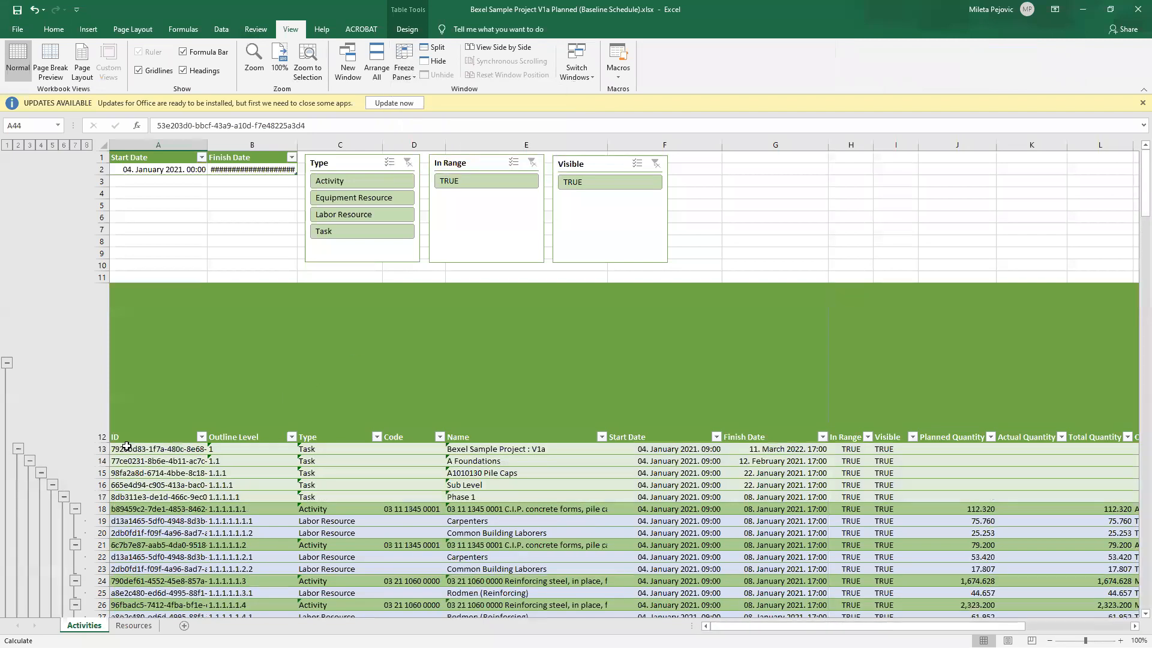
Shorten header row 12 and review the activity, resource, quantity and weekly date columns on the Activities sheet
drag(105, 443, 105, 304)
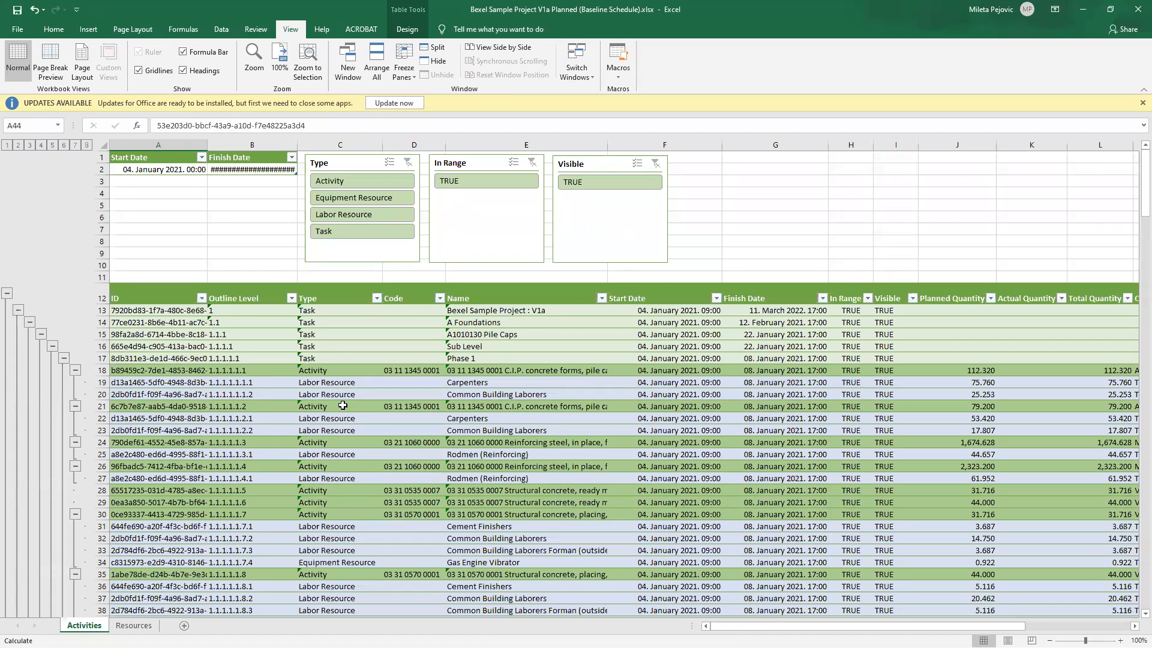
scroll(342, 429, down, 1)
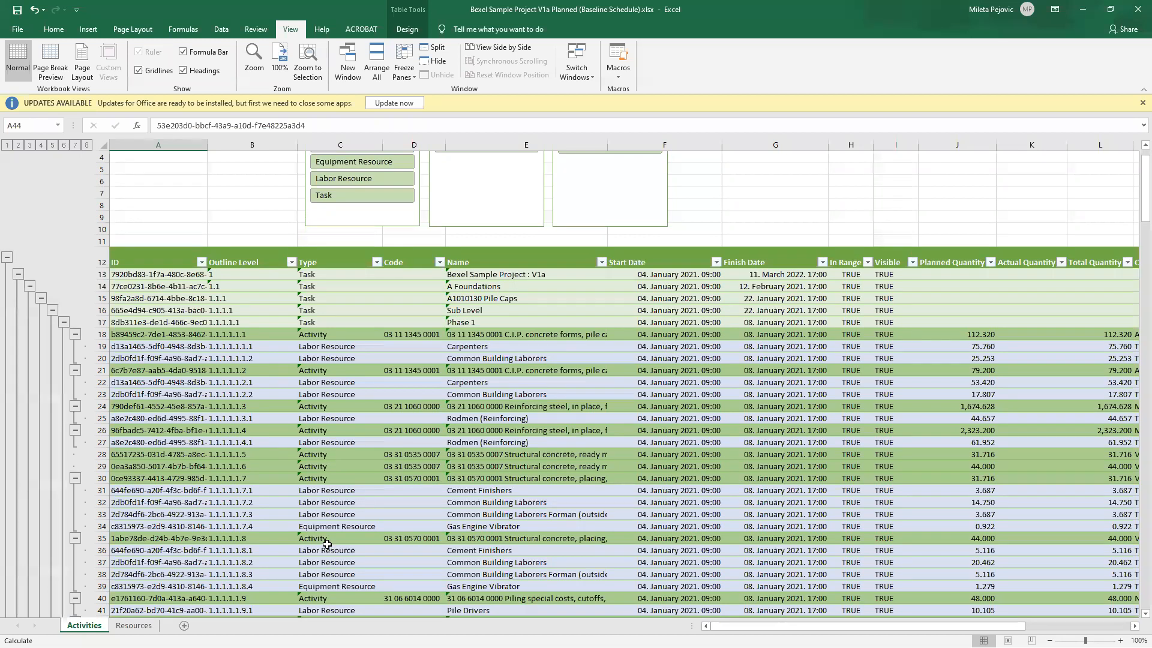
drag(761, 625, 809, 625)
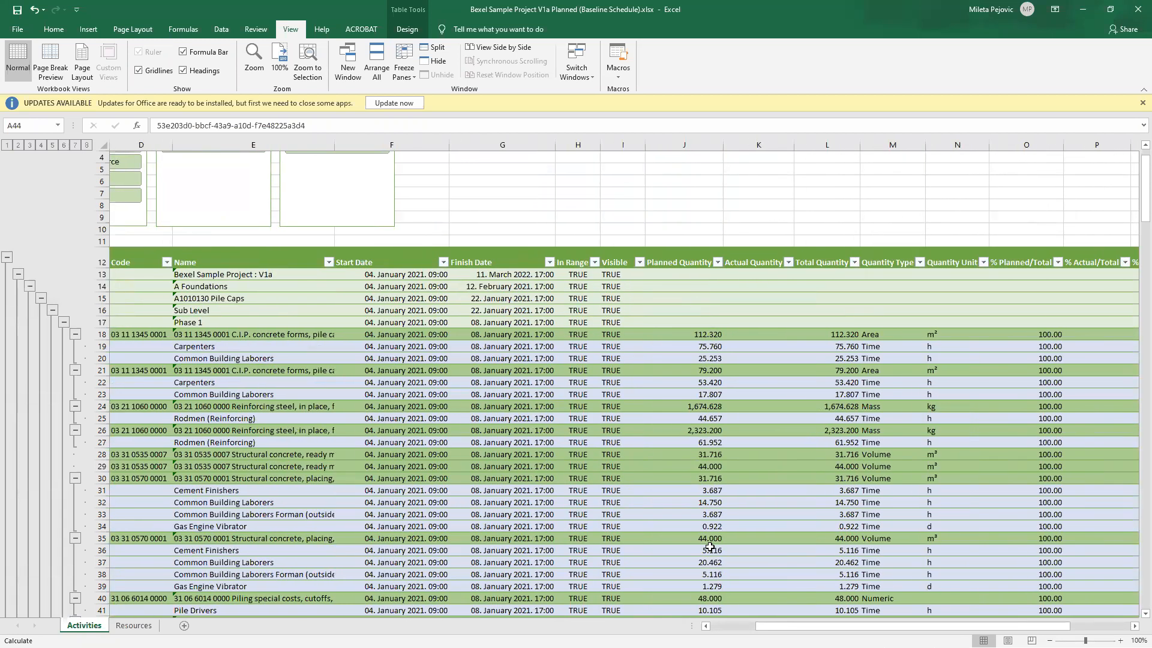
mouse_move(774, 625)
mouse_down()
mouse_move(761, 626)
mouse_move(770, 626)
mouse_up()
scroll(846, 489, down, 4)
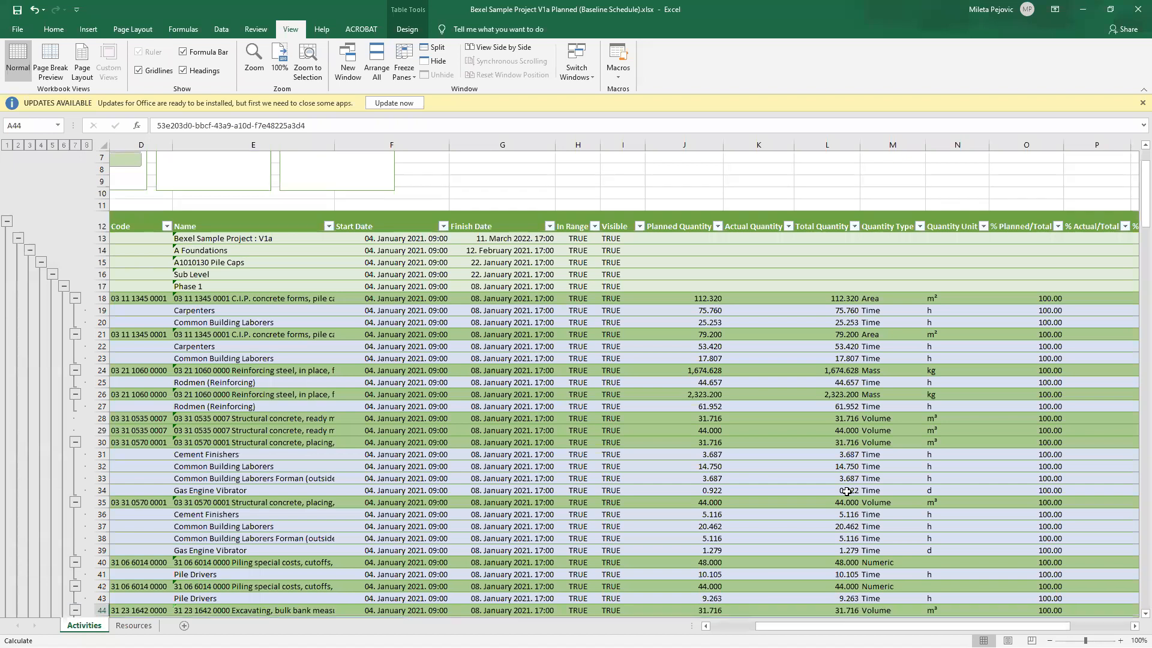
drag(809, 625, 870, 626)
scroll(901, 285, up, 5)
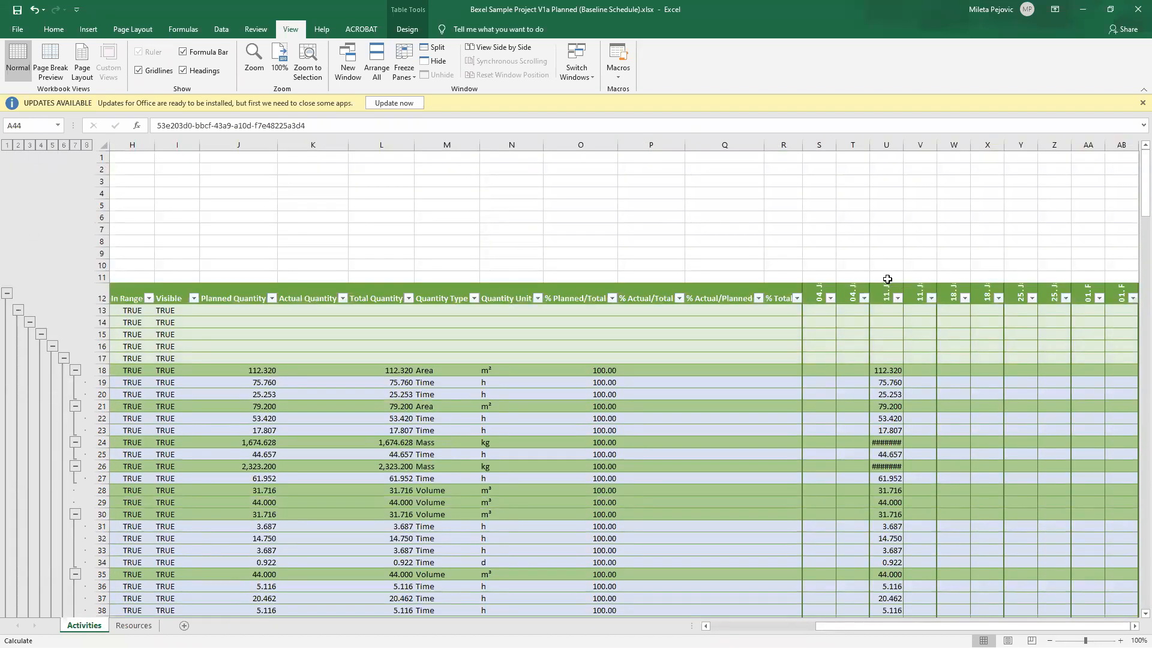
Increase the height of header row 12 so the Planned and Actual date headings can be read
mouse_move(97, 286)
mouse_down()
mouse_move(102, 154)
mouse_move(102, 277)
mouse_up()
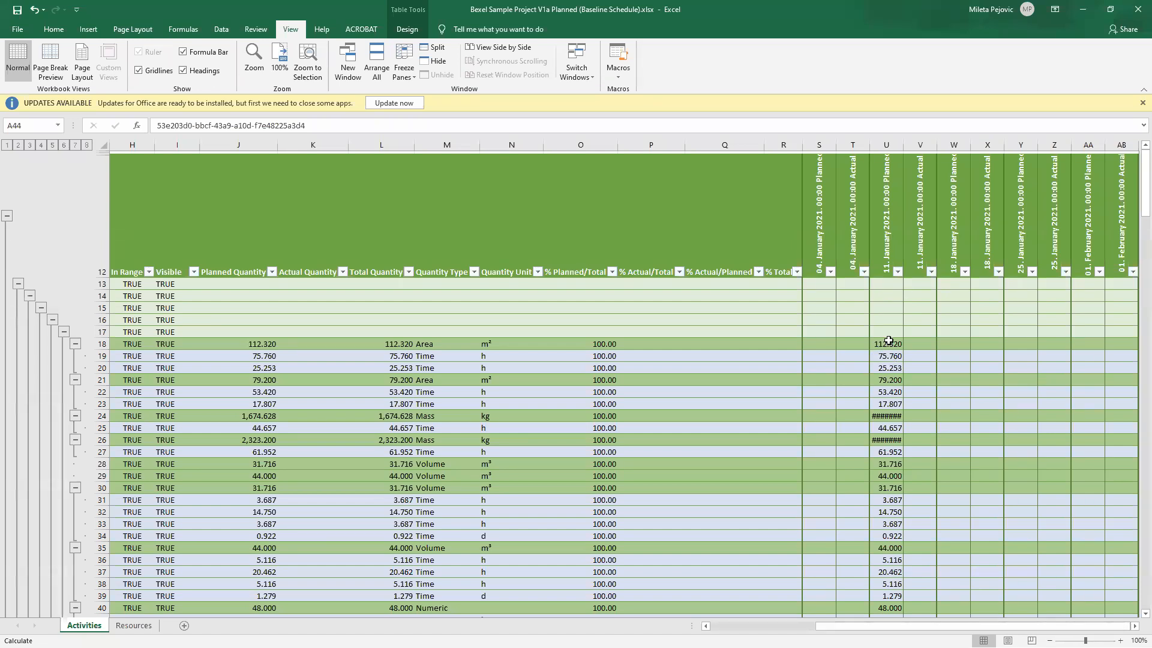
scroll(825, 396, up, 2)
mouse_move(972, 625)
mouse_down()
mouse_move(872, 626)
mouse_move(973, 626)
mouse_up()
Enter actual quantities for 11 January 2021: 20 for the concrete forms activity in row 18 and 50 for Carpenters in row 19
click(916, 345)
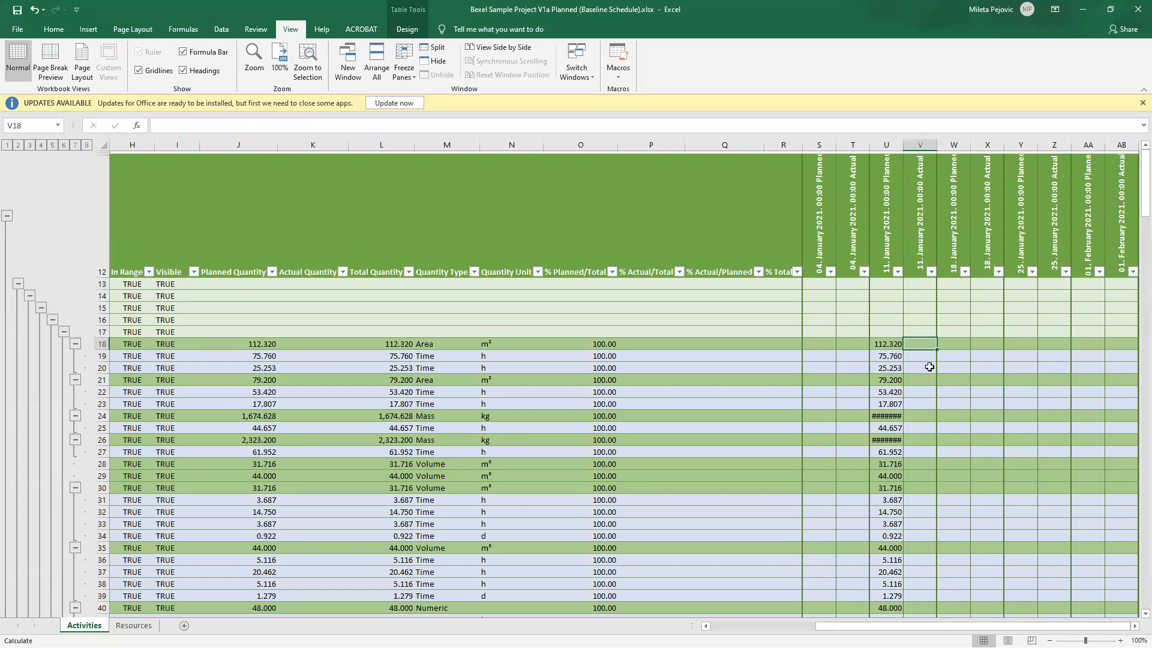
text(2)
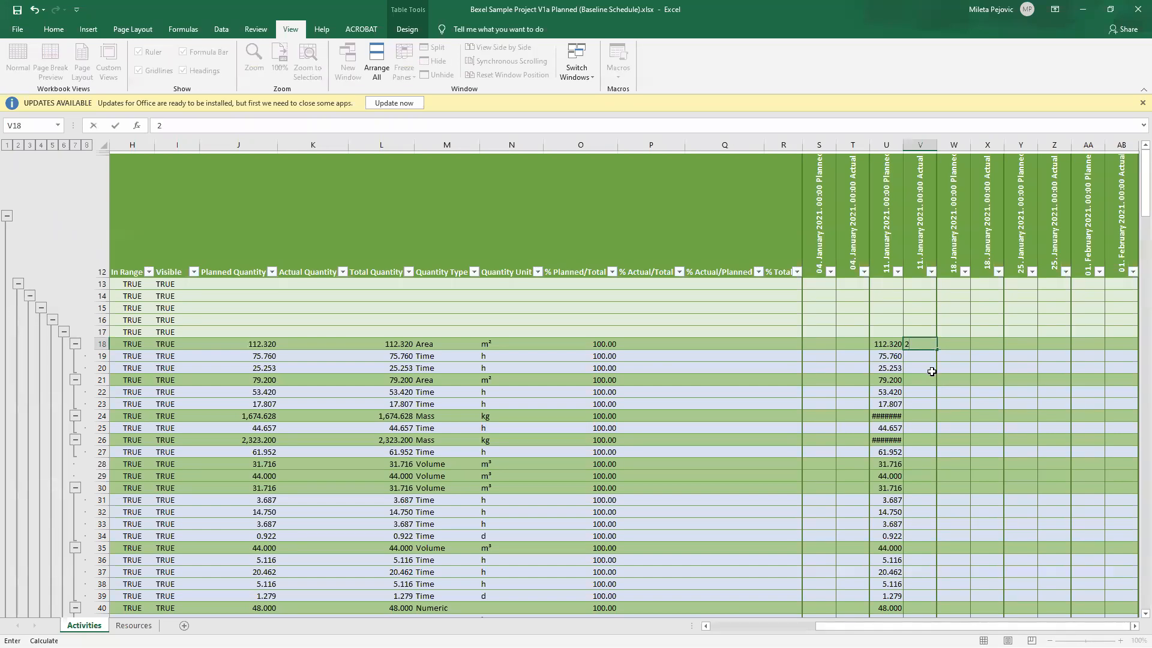
text(0)
click(724, 427)
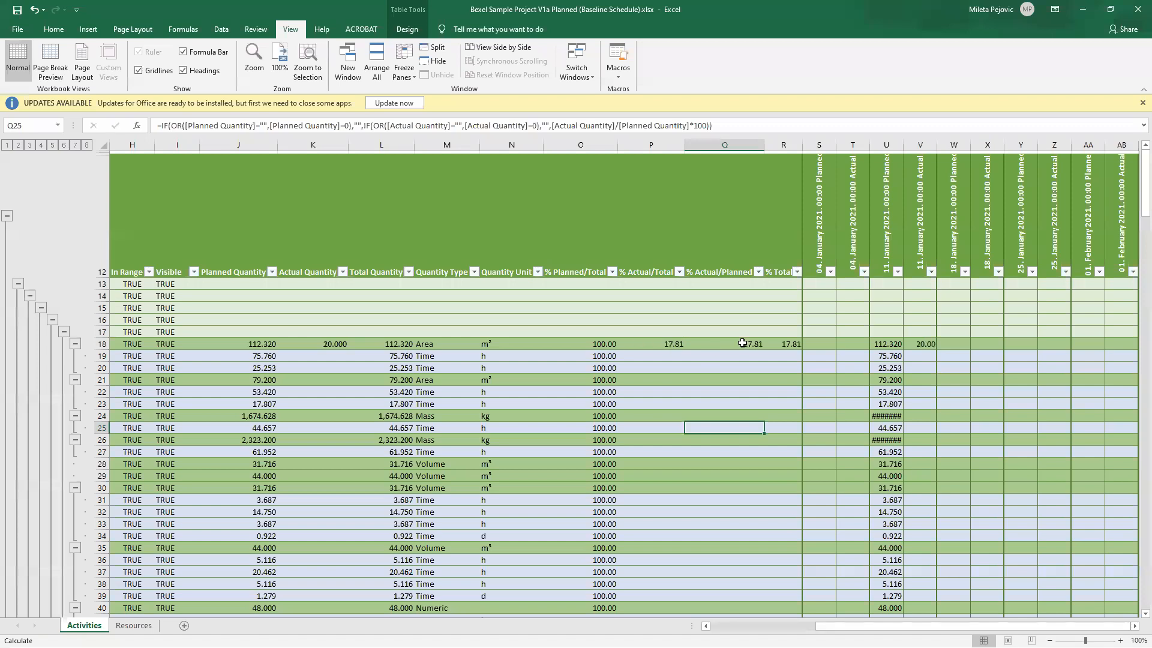
click(919, 358)
scroll(923, 416, down, 1)
scroll(906, 419, up, 1)
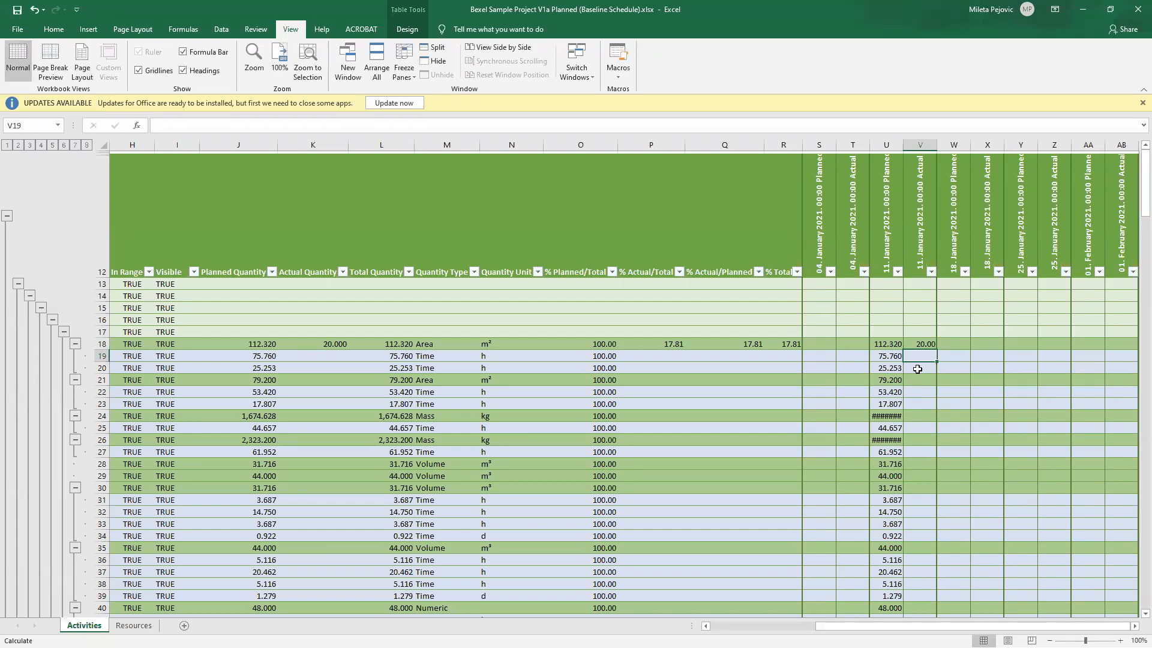
text(50)
click(894, 450)
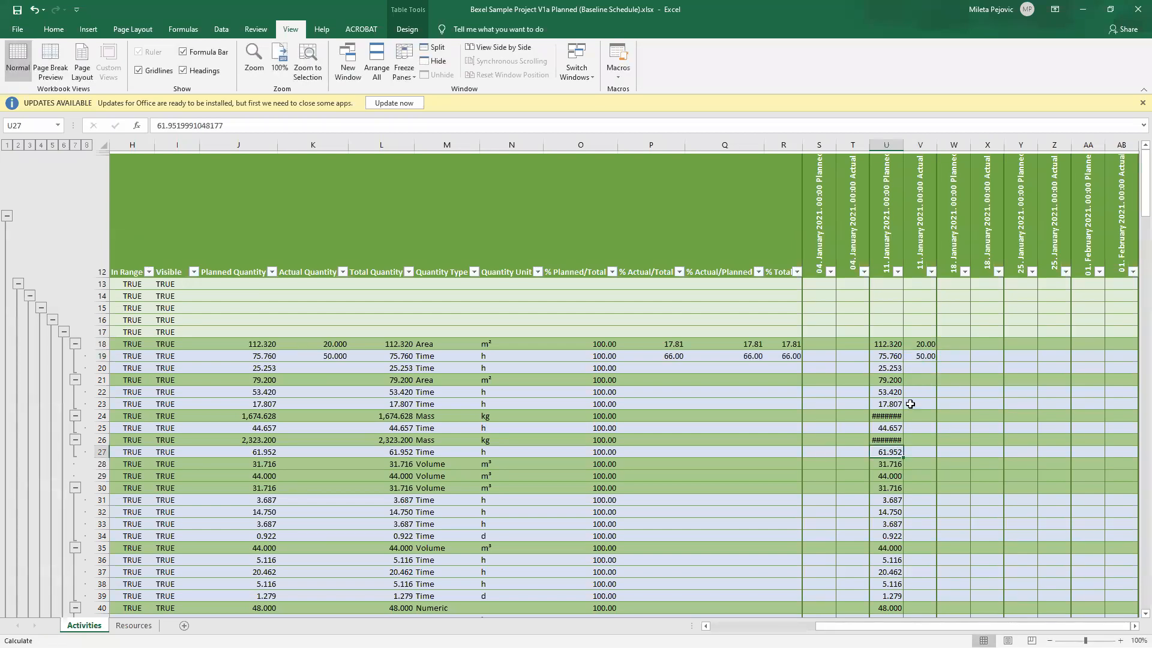
Look over the remaining activity rows, switch back to Bexel Manager and check the schedule import options
scroll(922, 447, down, 4)
scroll(922, 444, up, 4)
scroll(900, 450, down, 2)
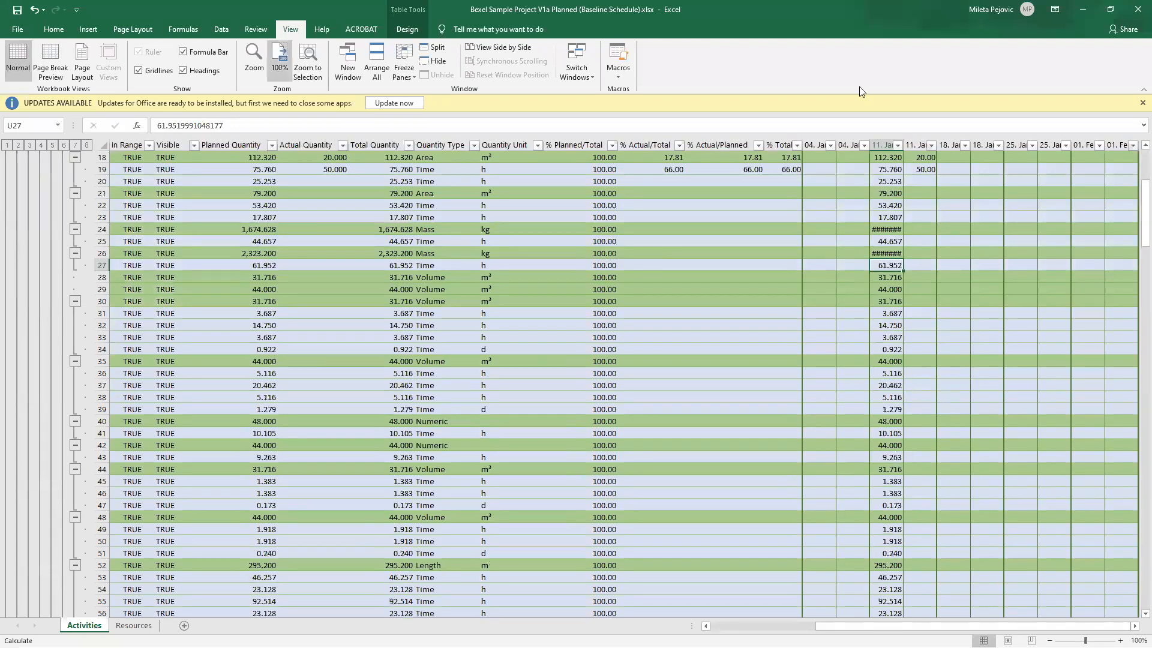
click(1083, 9)
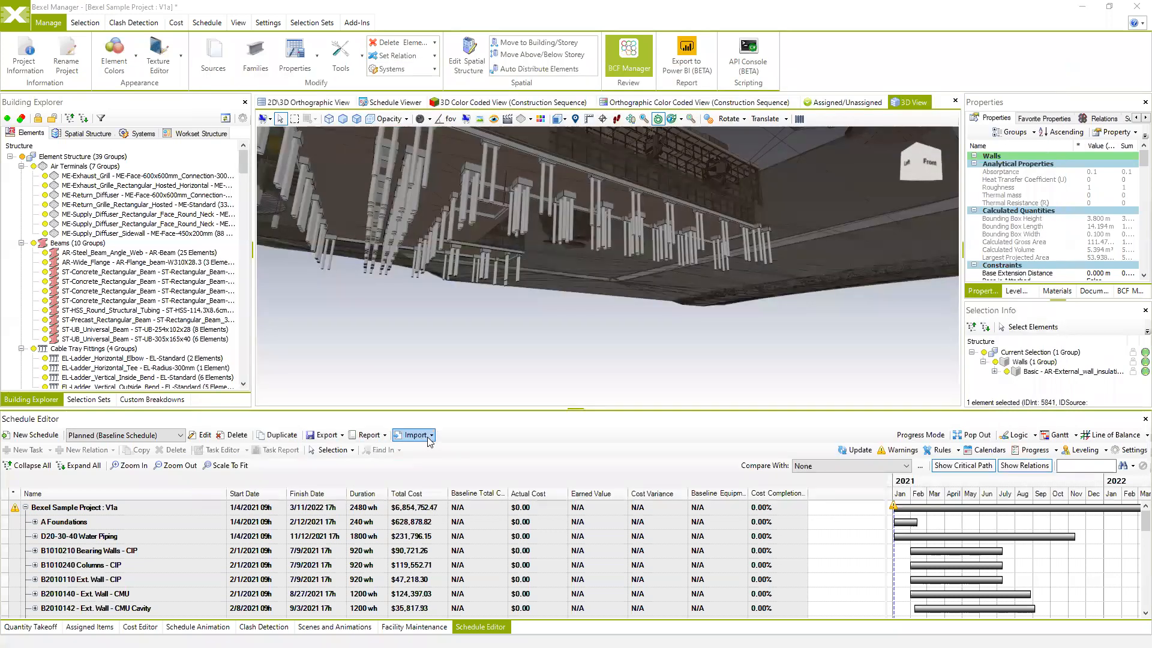
click(429, 439)
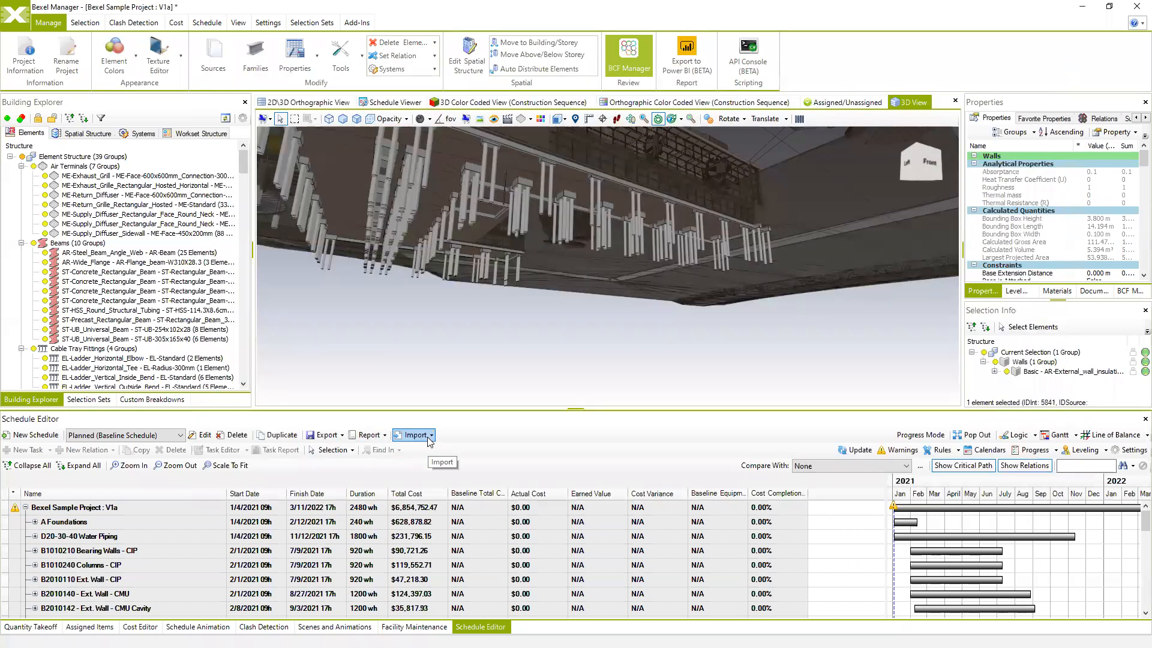
click(430, 436)
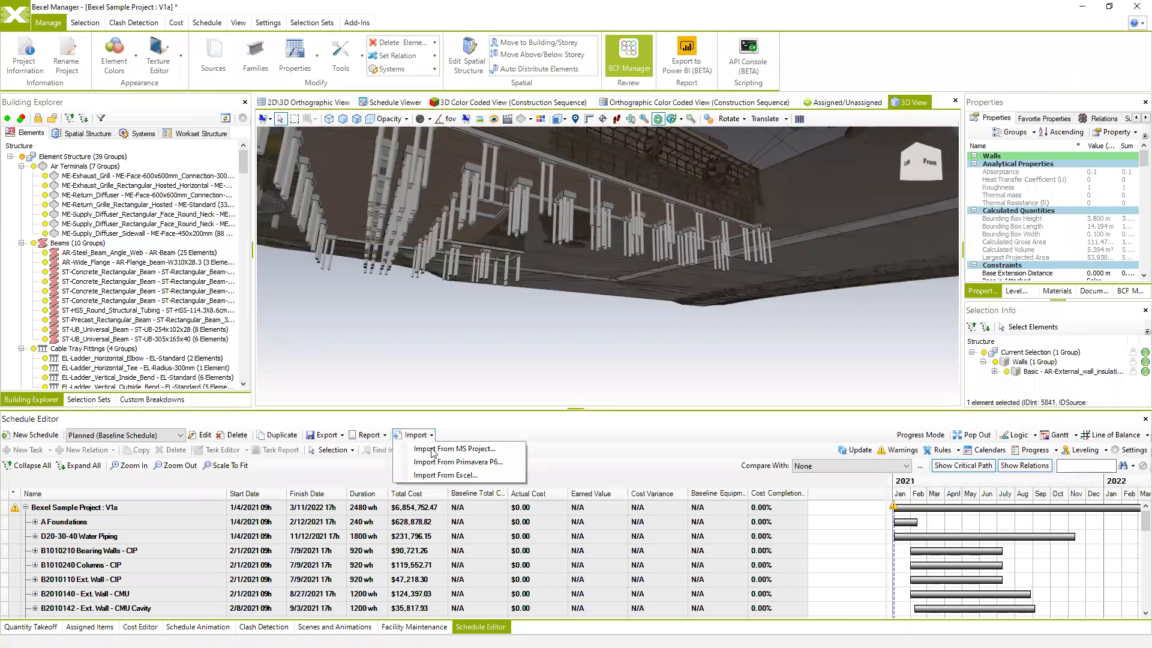
click(547, 452)
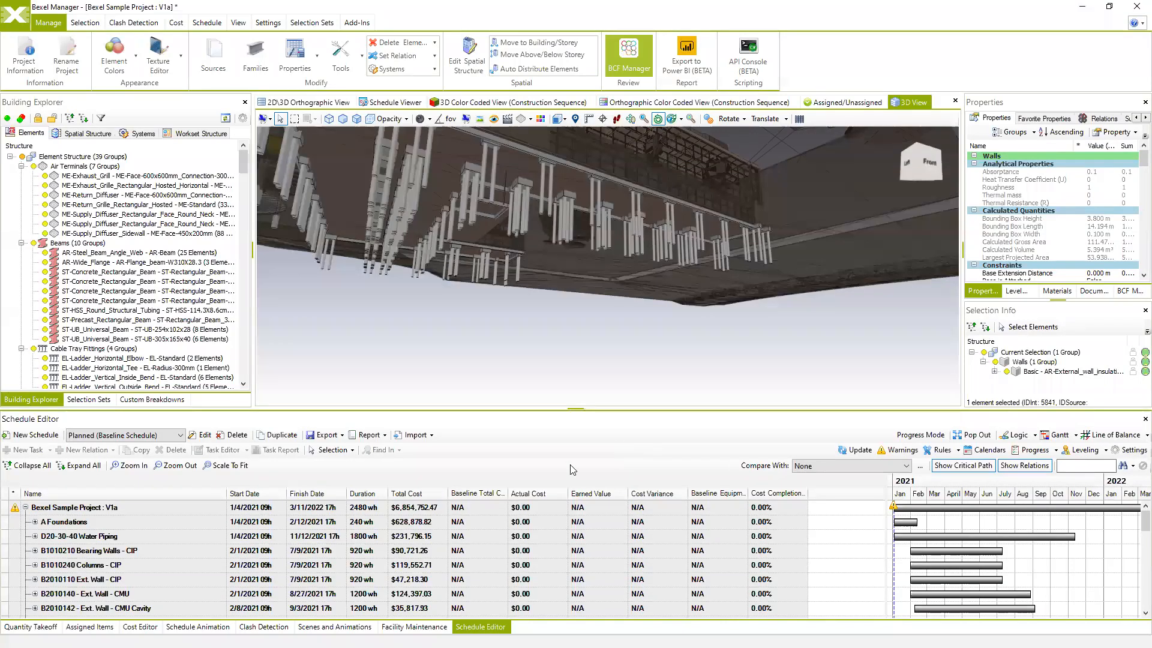
Enlarge the Schedule Editor and view the whole building from above the terrain in 3D
drag(528, 408, 528, 368)
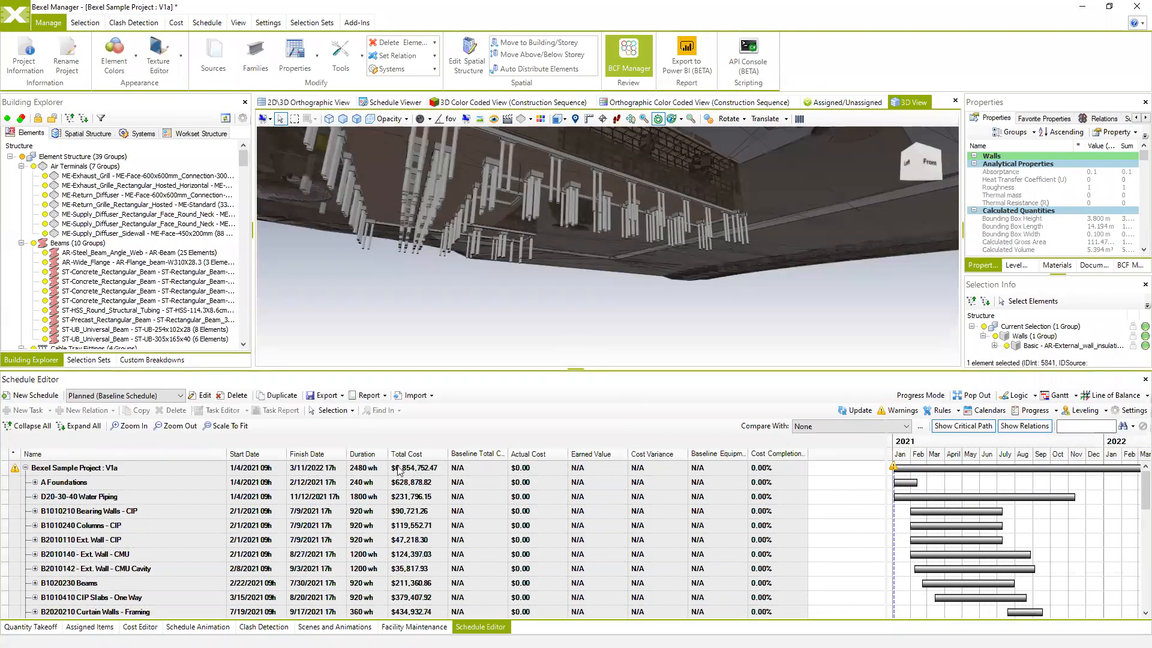
mouse_move(488, 298)
mouse_down()
mouse_move(511, 304)
mouse_move(501, 305)
mouse_up()
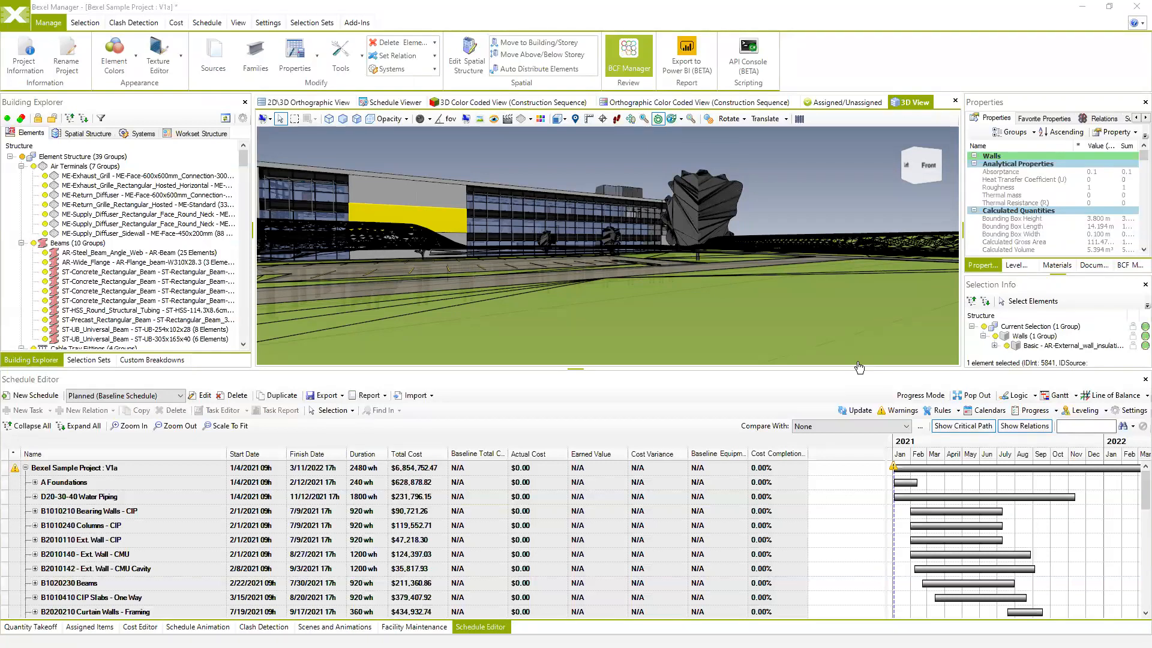
middle_drag(737, 251, 687, 263)
scroll(738, 265, down, 4)
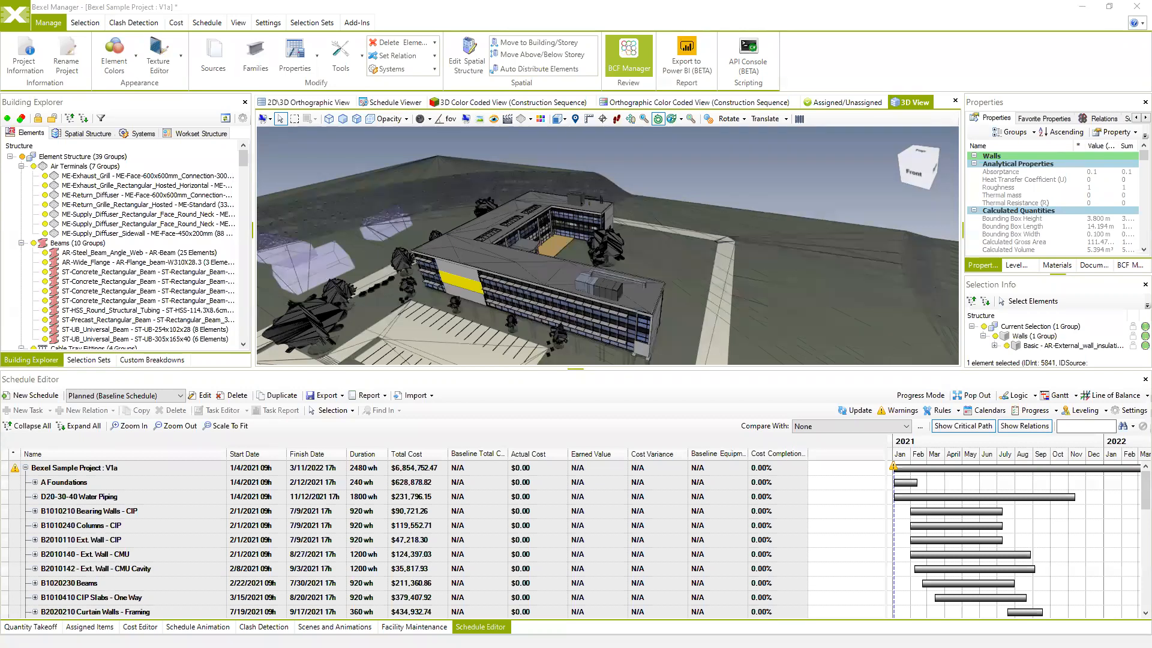
Expand Substructure (A) and Foundations (A10) in the Uniformat cost classification to examine the foundation subgroups
click(139, 627)
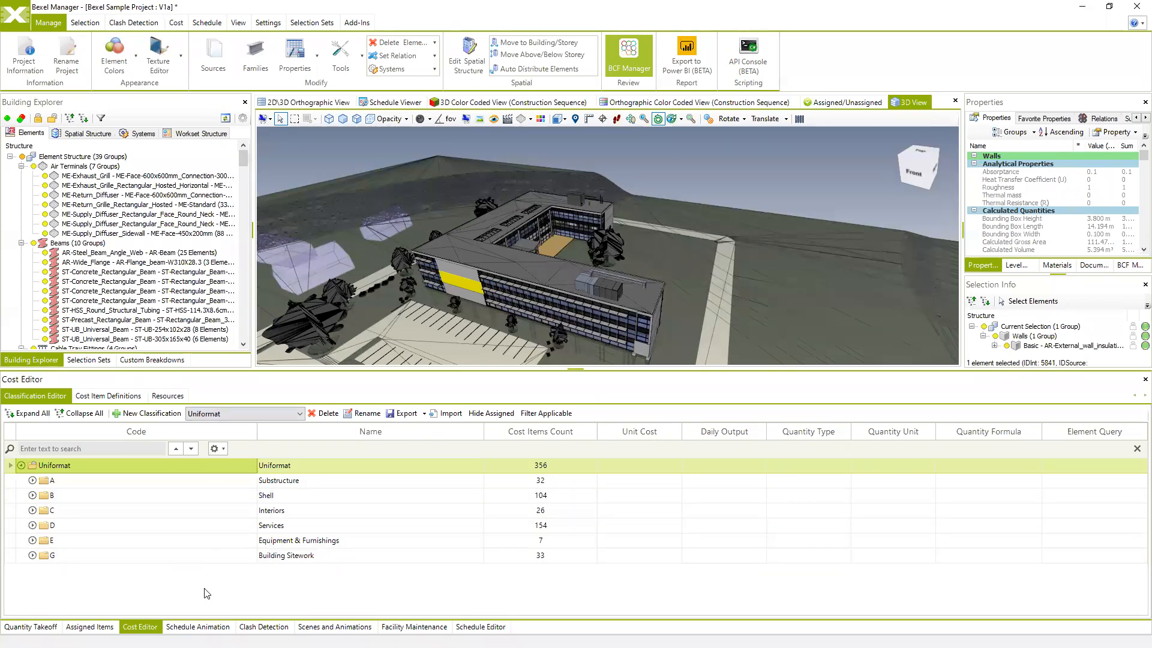
click(29, 481)
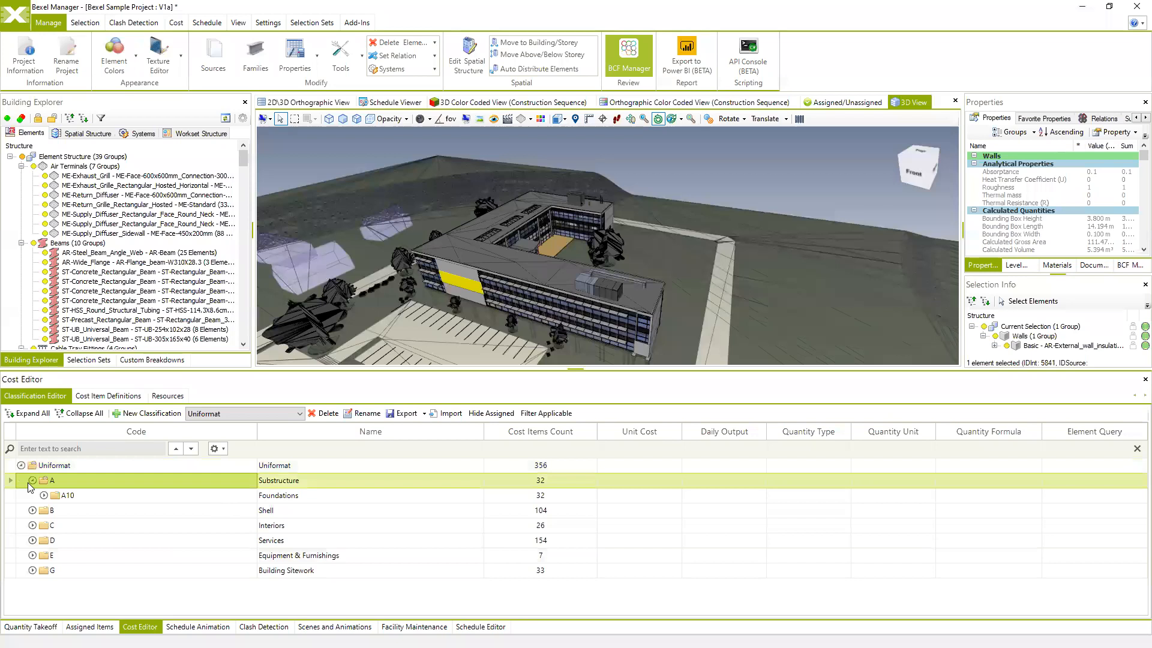
click(44, 495)
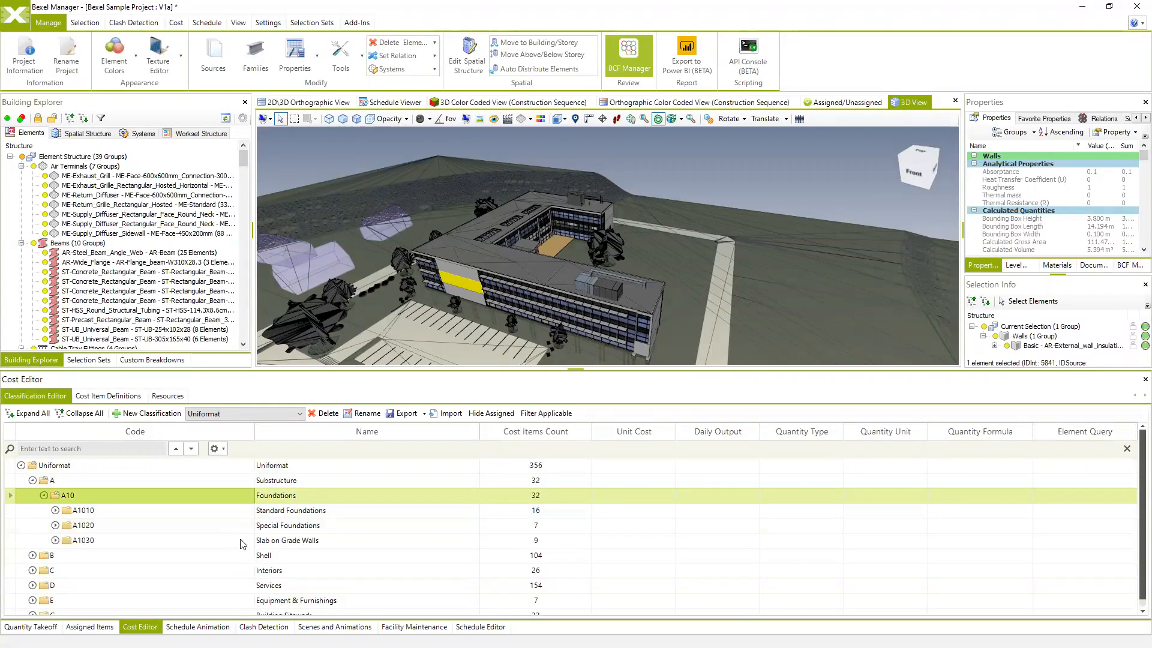
Examine the Average Labor per Day chart in the whole project's task report and glance at the cost classification again
click(488, 627)
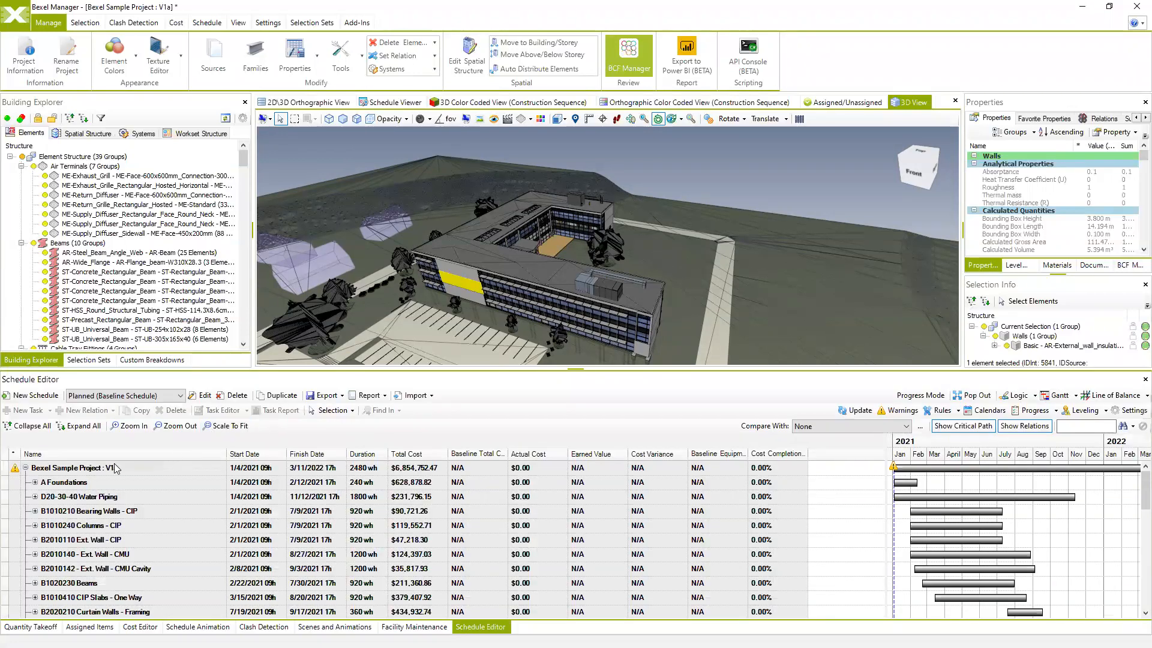
click(277, 410)
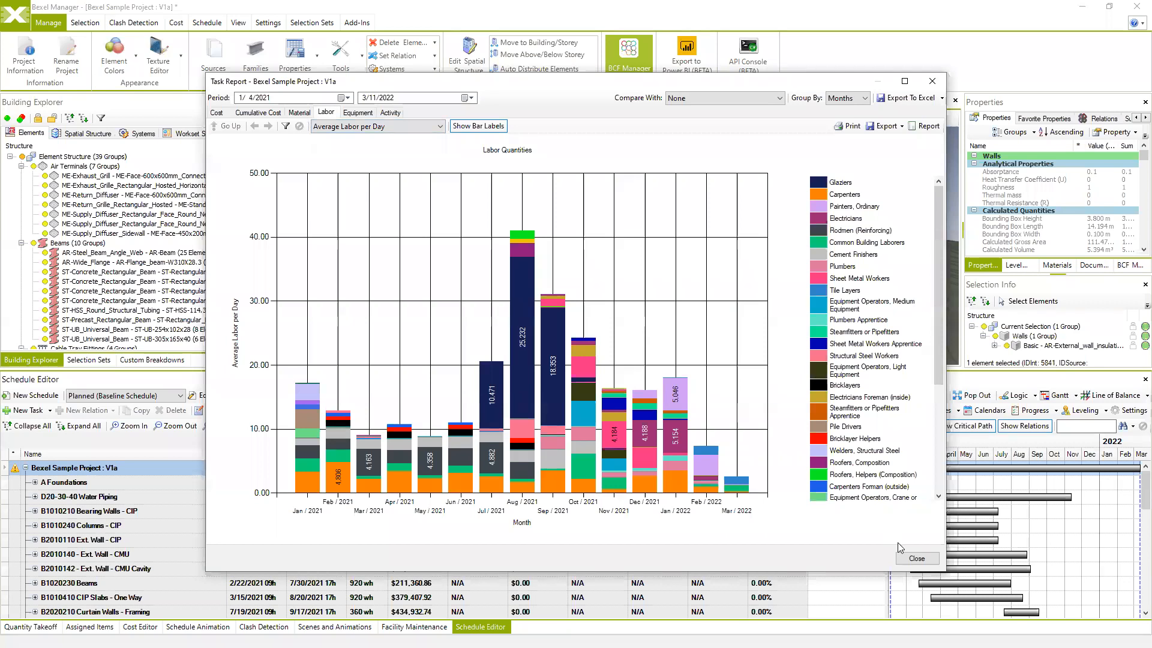
click(916, 558)
click(139, 626)
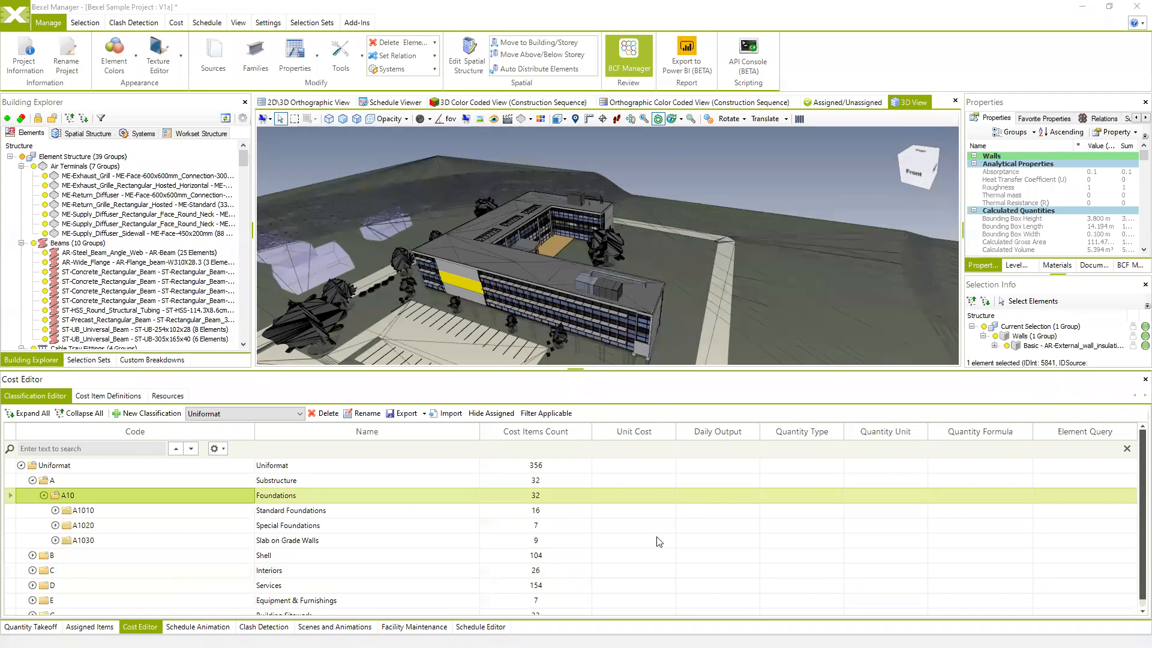
click(480, 626)
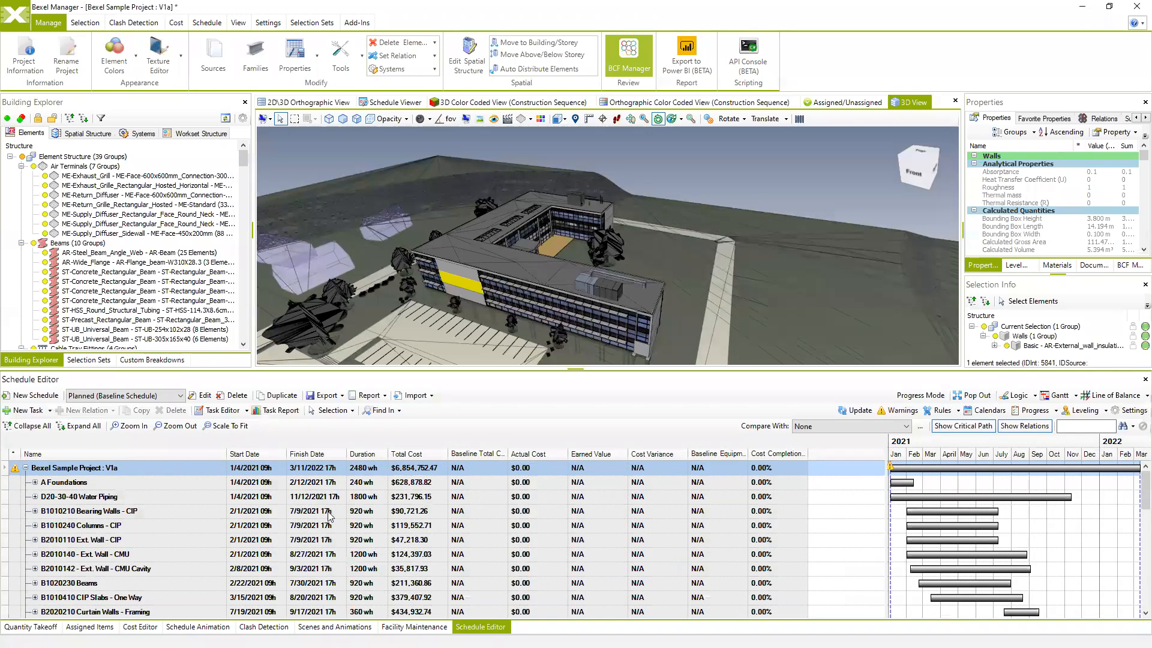
Check the baseline schedule's progress entries and switch the Schedule Editor to the Actual (Progress tracking) schedule
drag(710, 307, 541, 289)
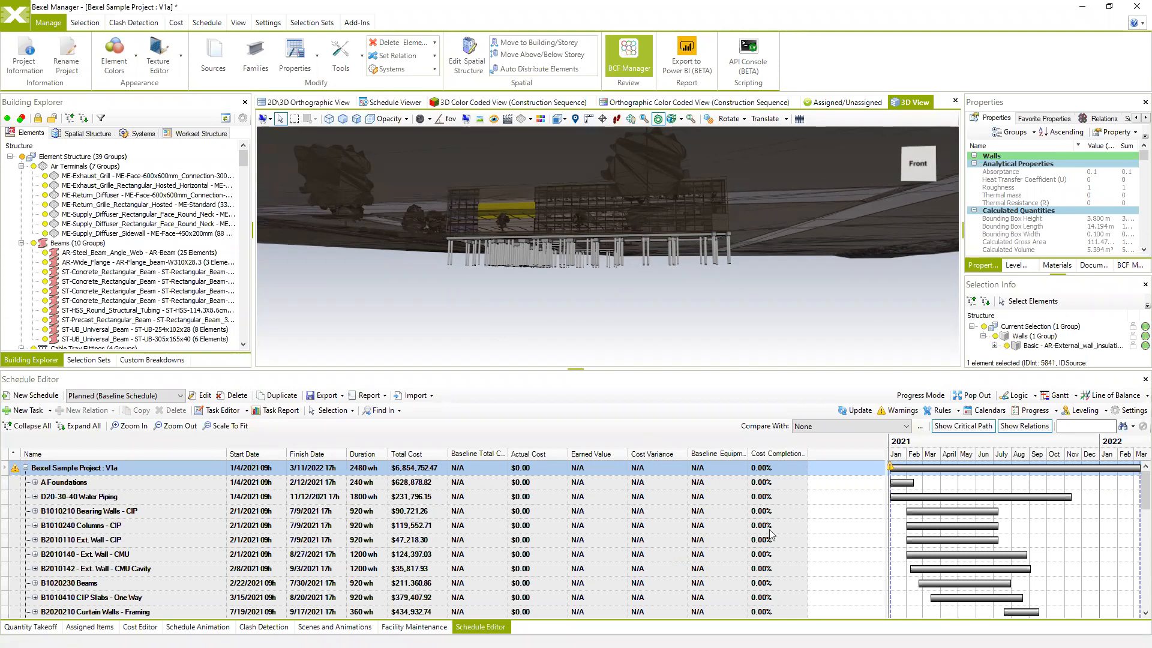
click(1034, 410)
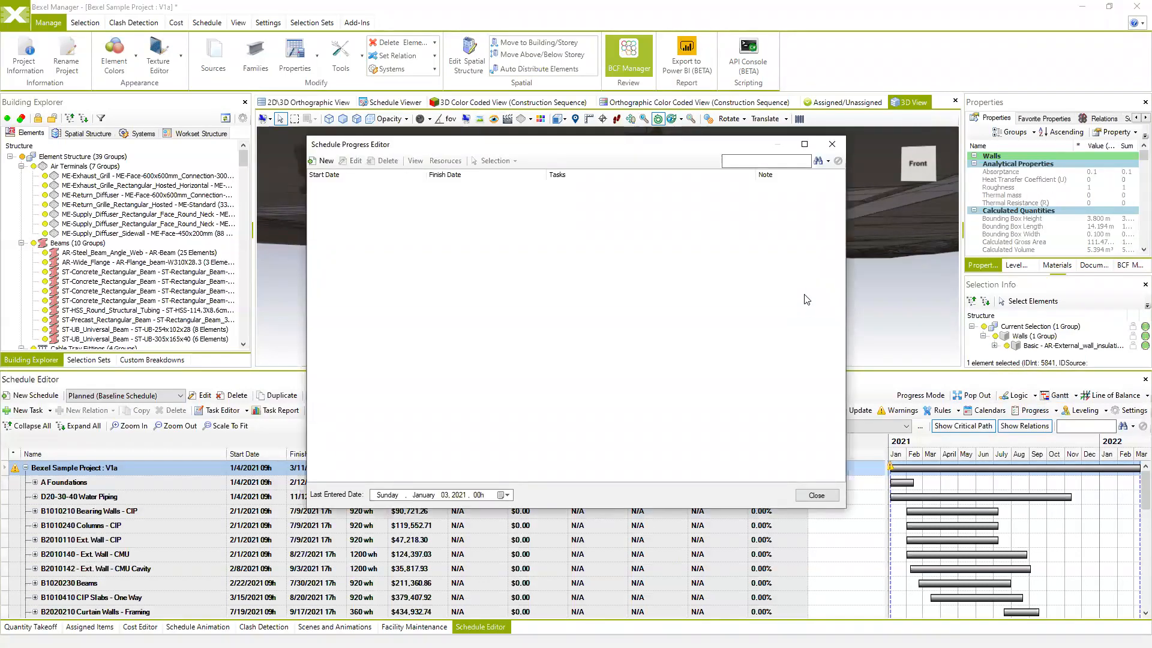
click(830, 497)
click(180, 396)
click(170, 417)
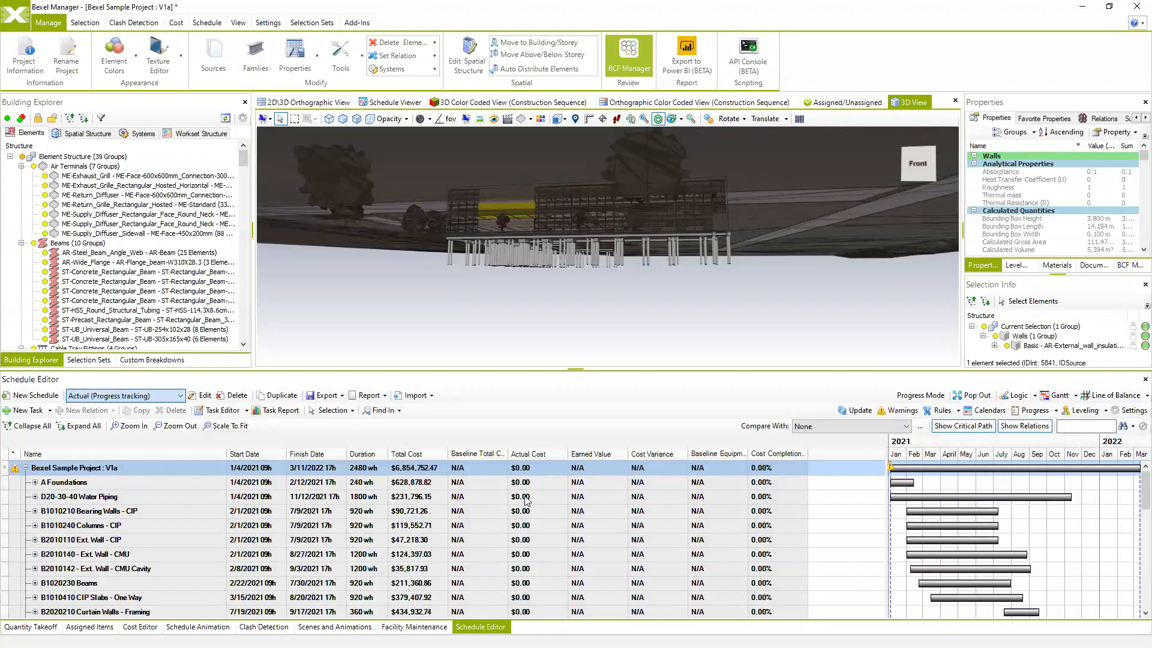
Create a new progress entry in the actual schedule and set its finish date to 30 September 2021
click(1043, 412)
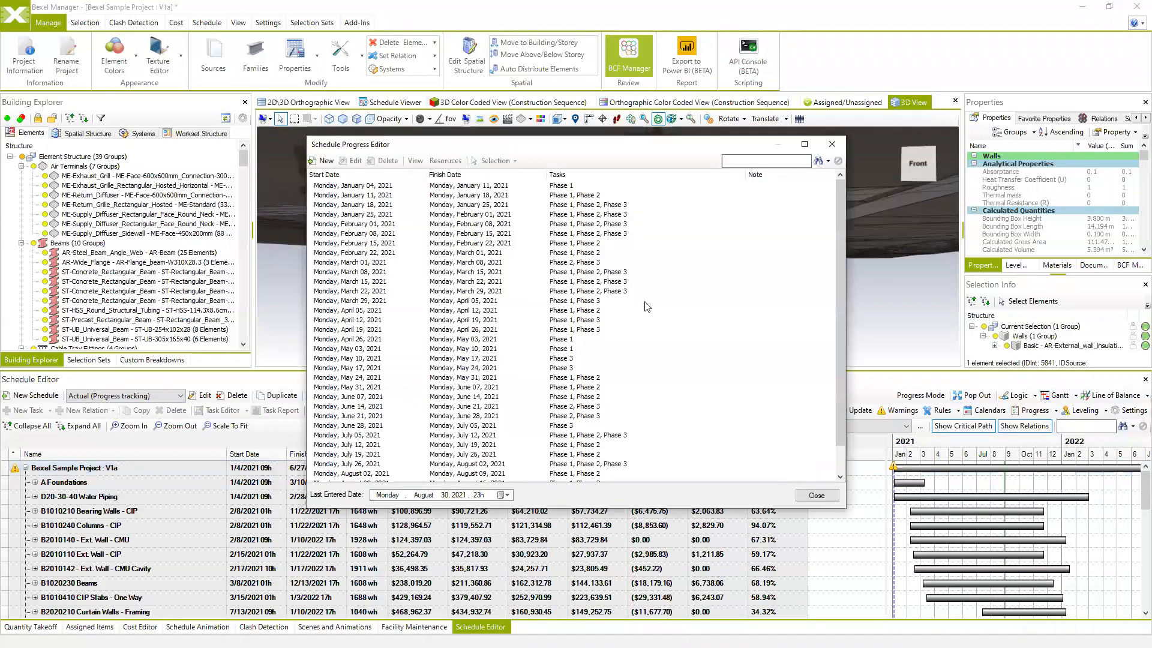
scroll(344, 405, down, 1)
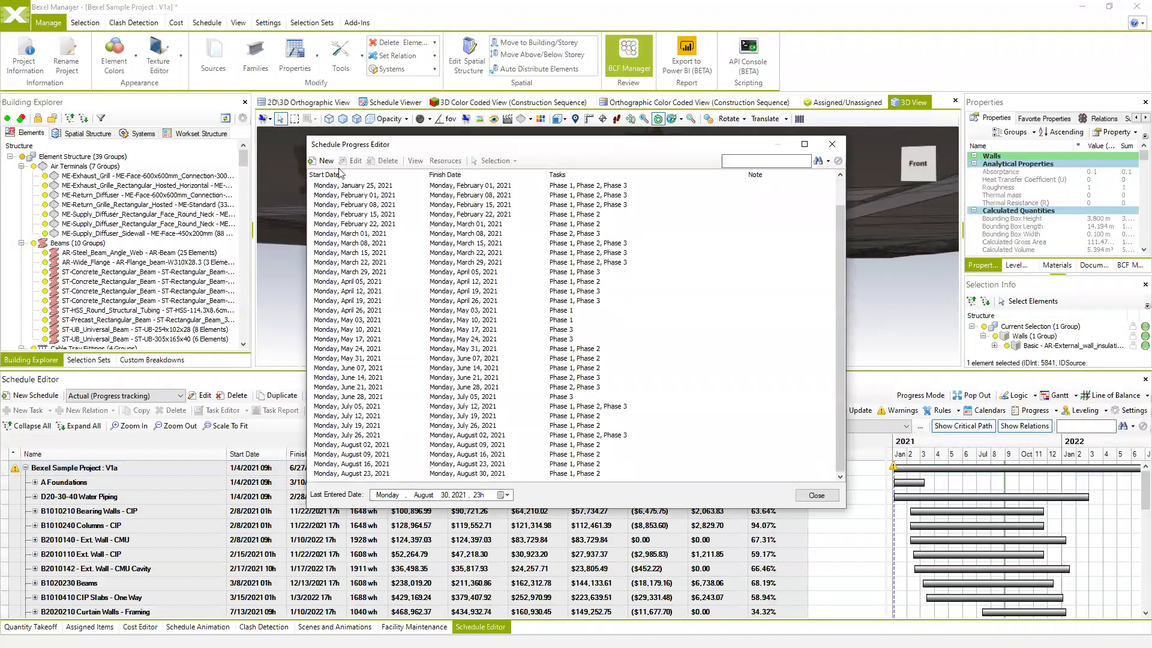
click(324, 160)
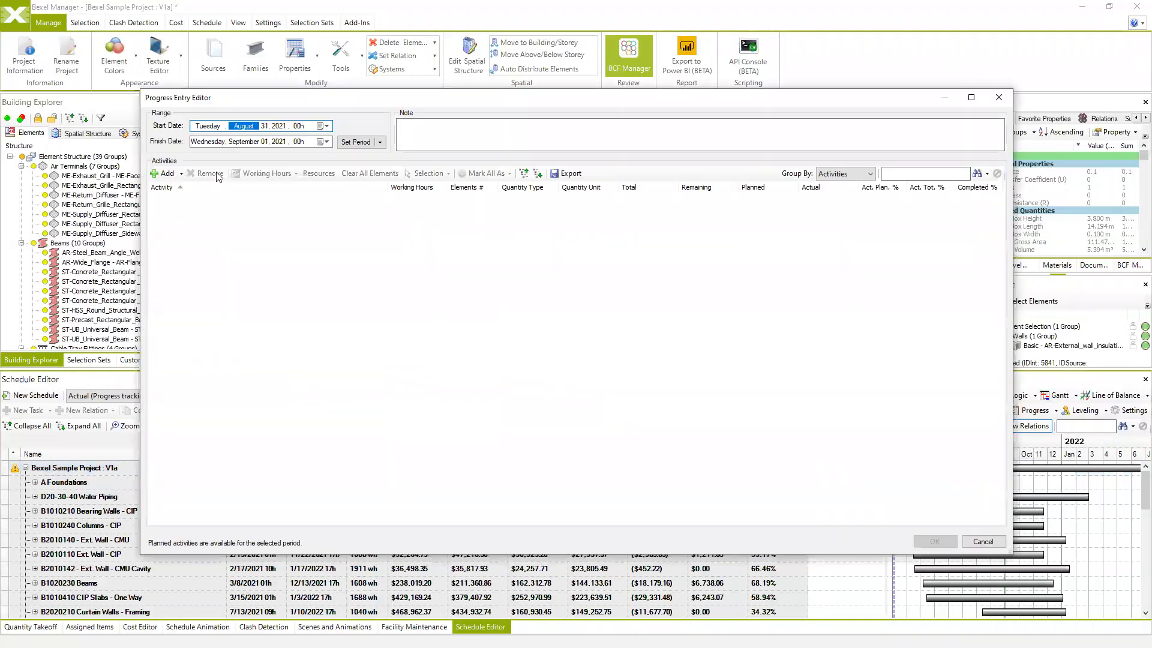
click(181, 174)
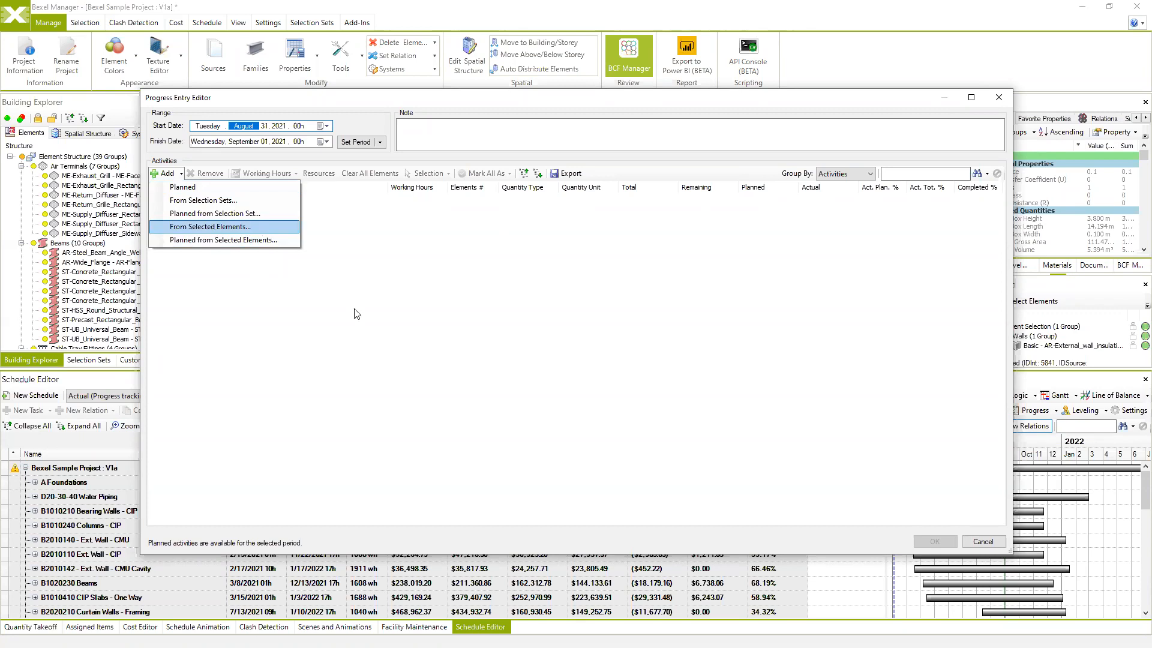
click(343, 324)
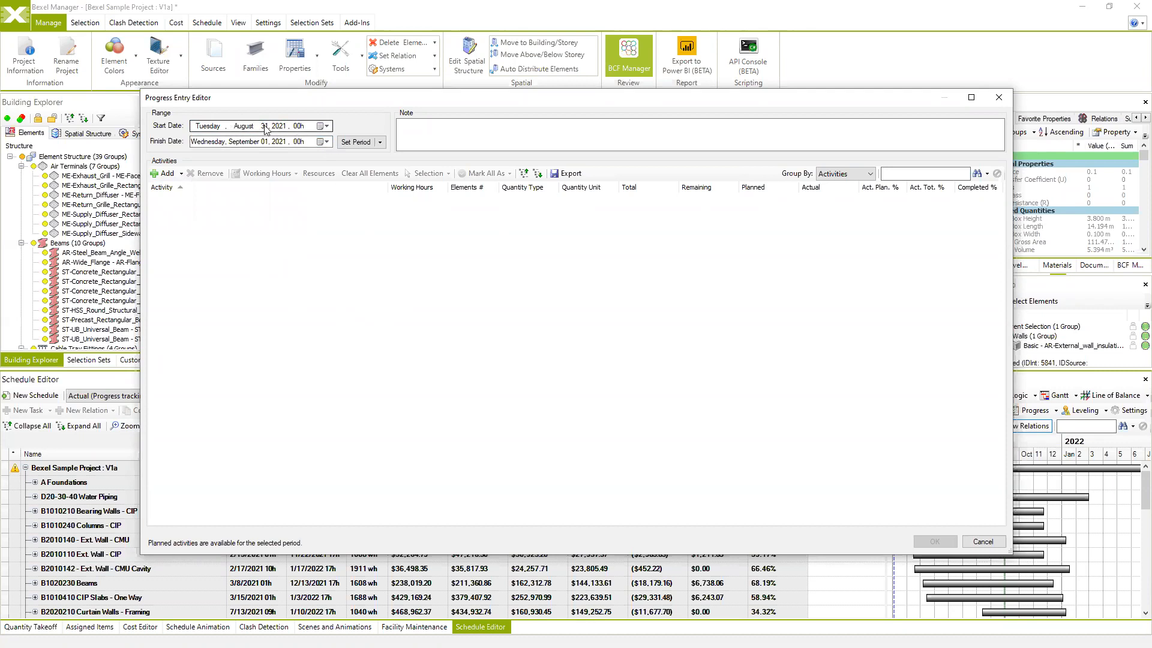
click(326, 141)
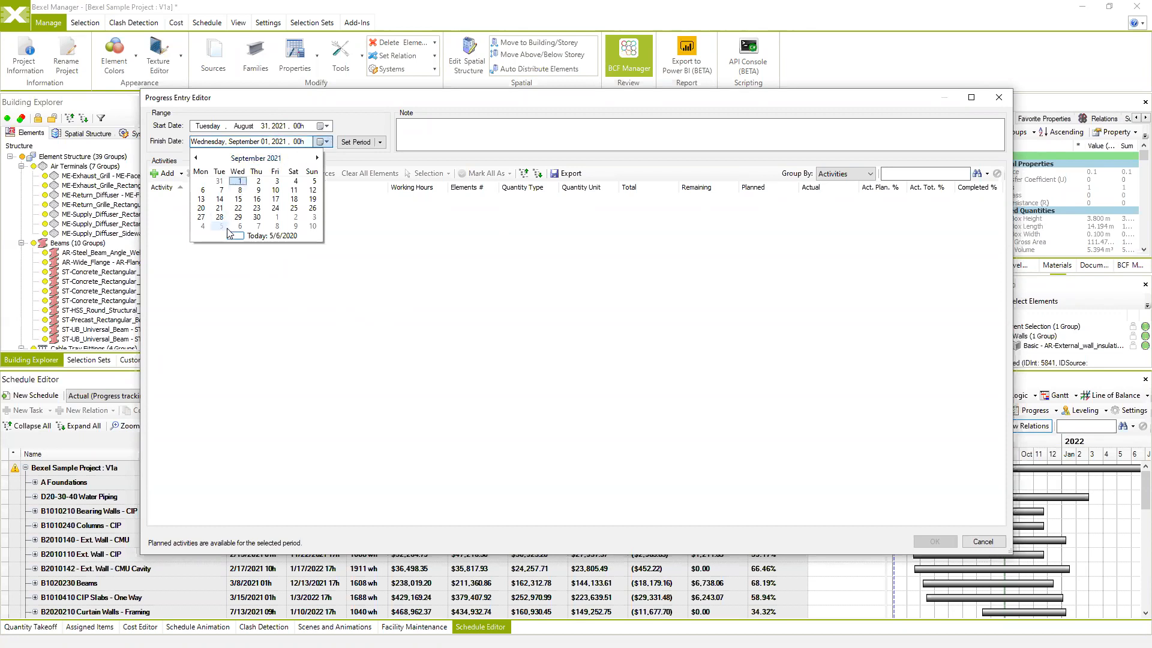
click(257, 218)
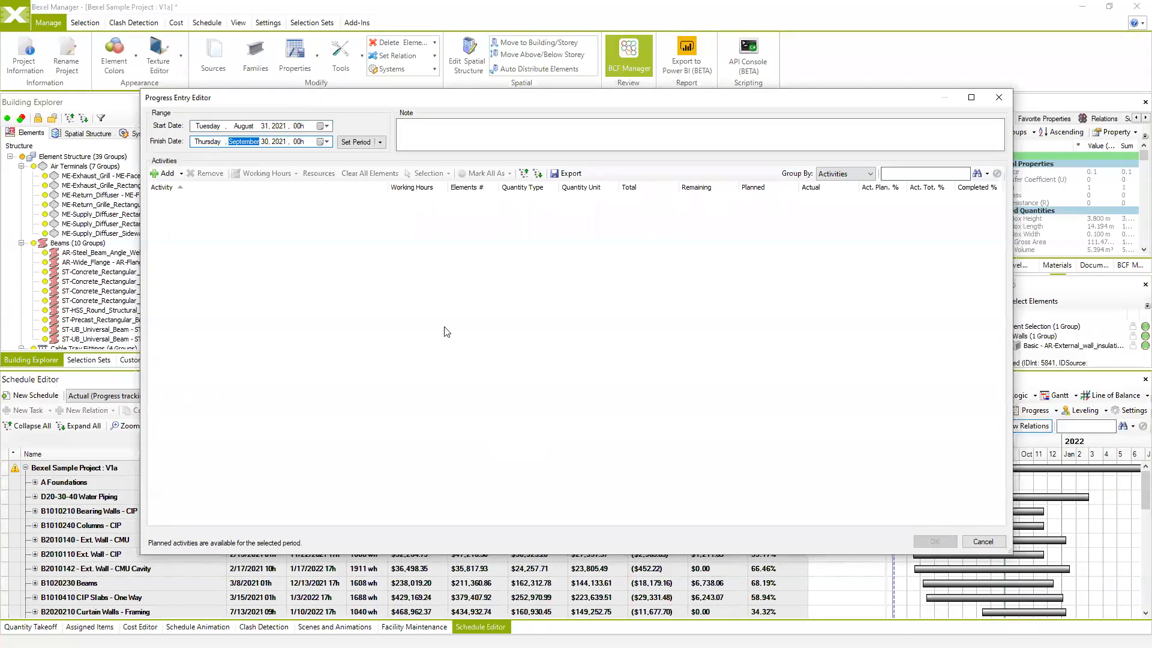
Add all planned activities of the period to the progress entry and group them by Tasks
click(182, 174)
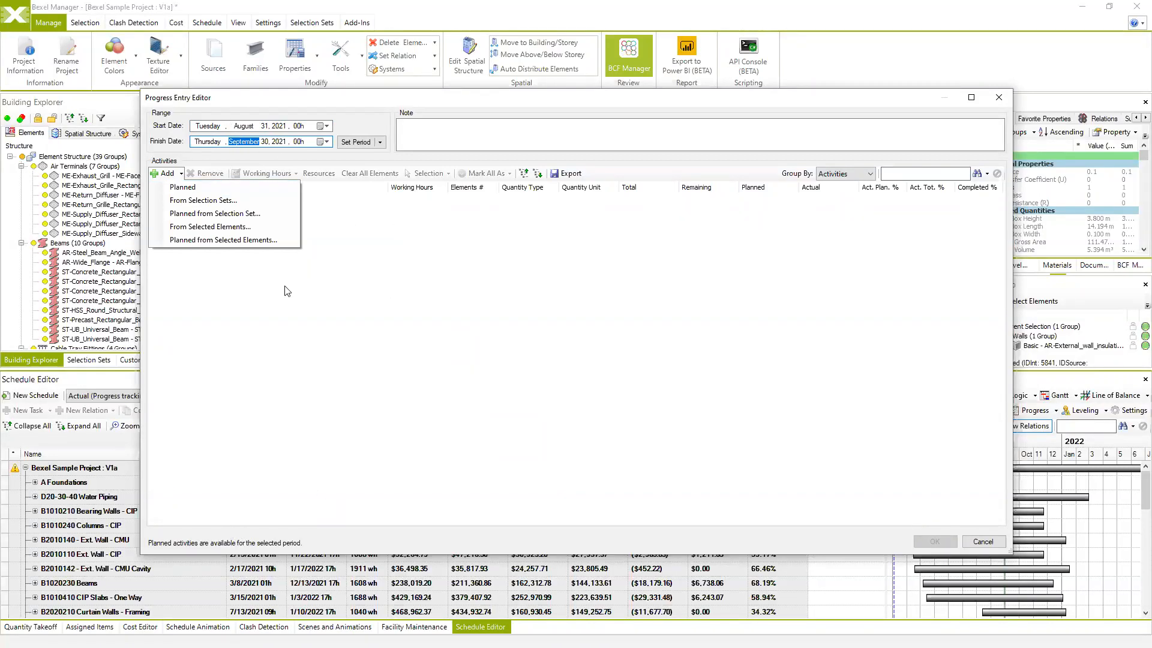
click(183, 188)
scroll(464, 317, down, 5)
scroll(654, 247, up, 10)
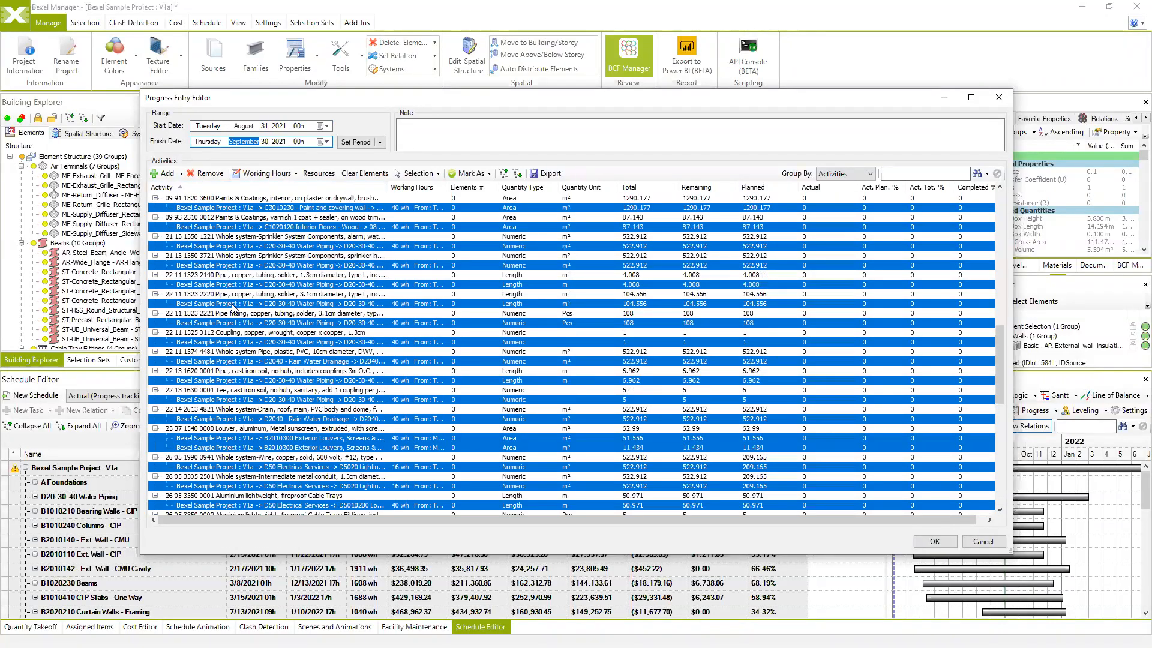
click(846, 173)
click(831, 196)
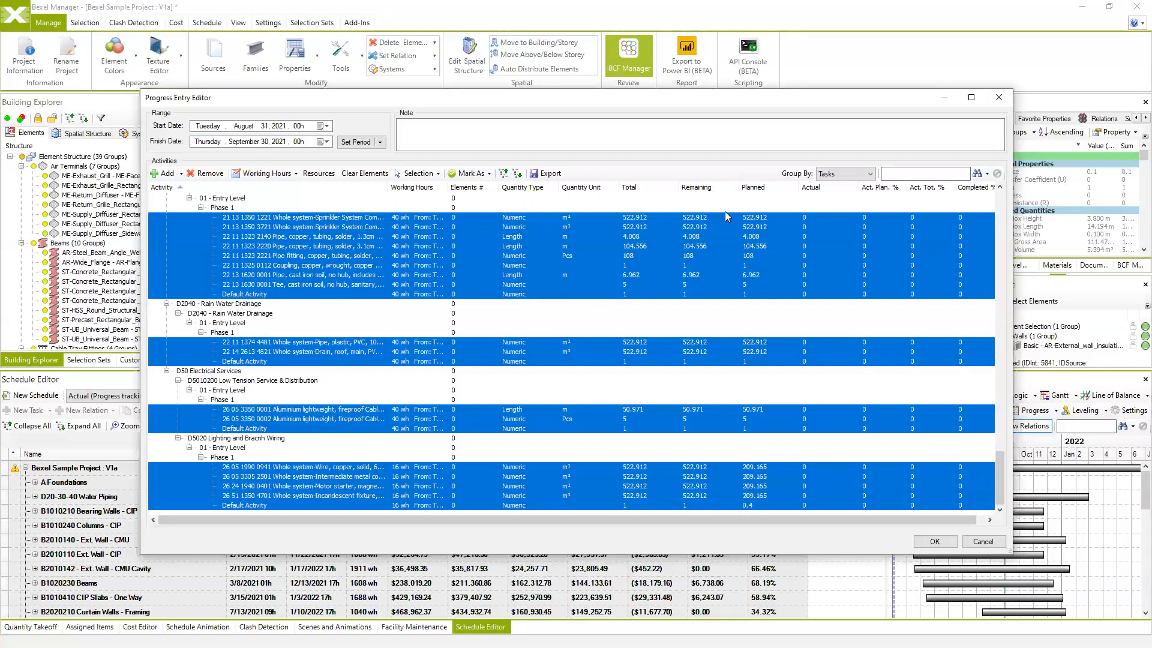
click(960, 218)
drag(722, 97, 703, 125)
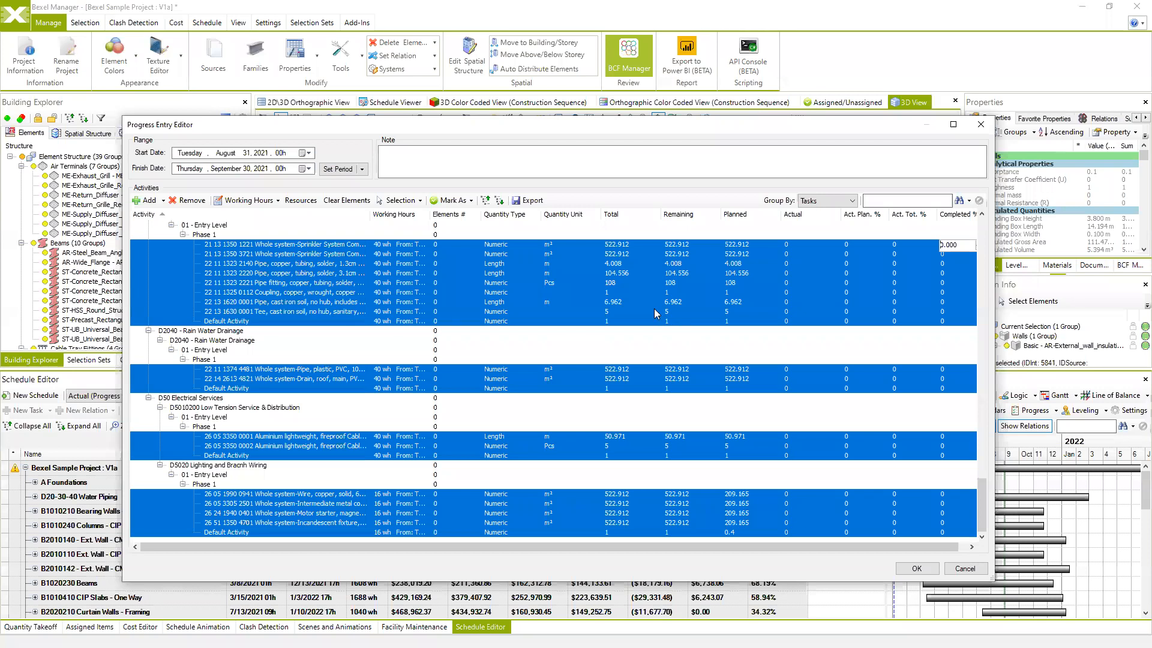
drag(965, 247, 920, 251)
text(50)
click(824, 389)
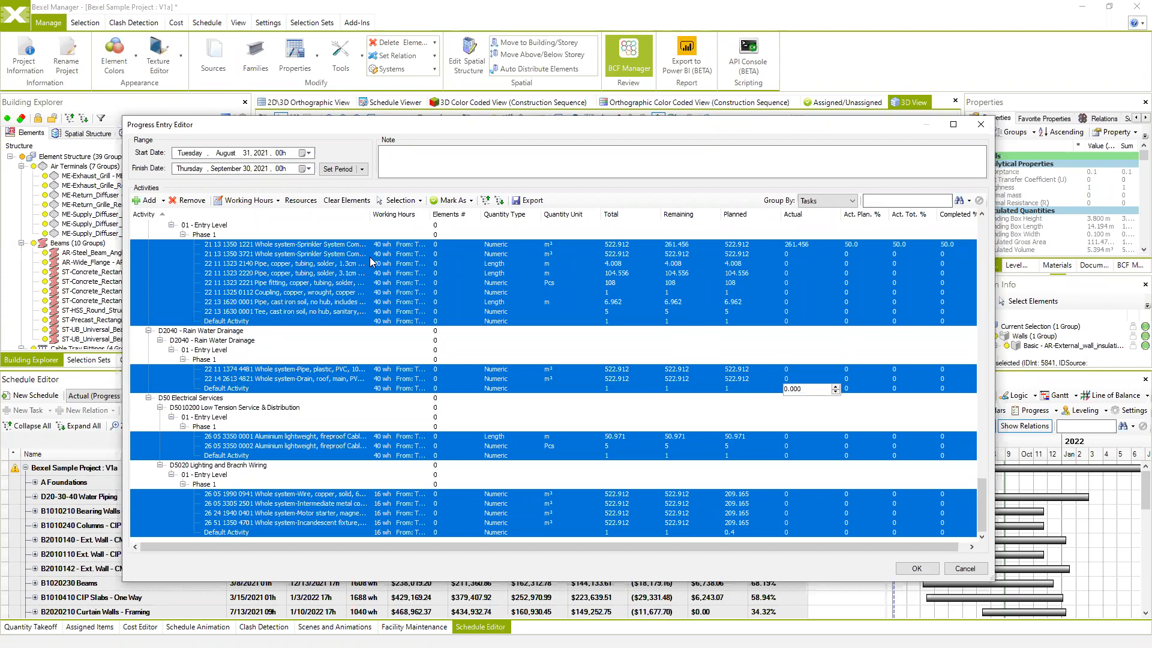
Look over the resources of the selected activities without editing them, and save the progress entry
click(295, 200)
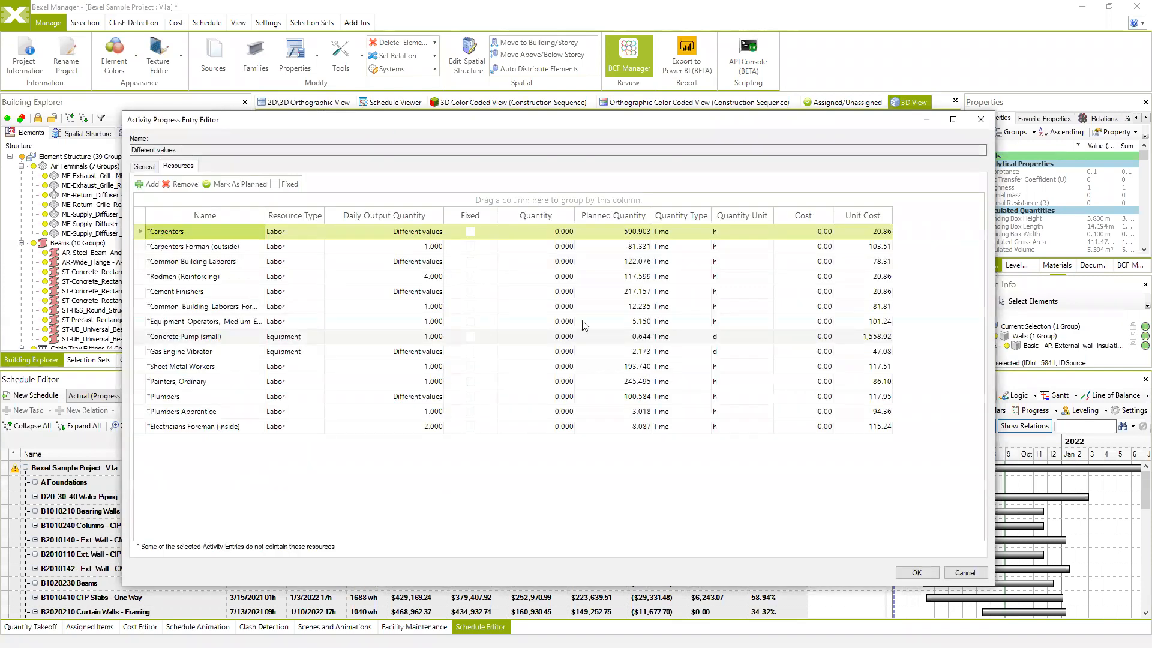
click(964, 574)
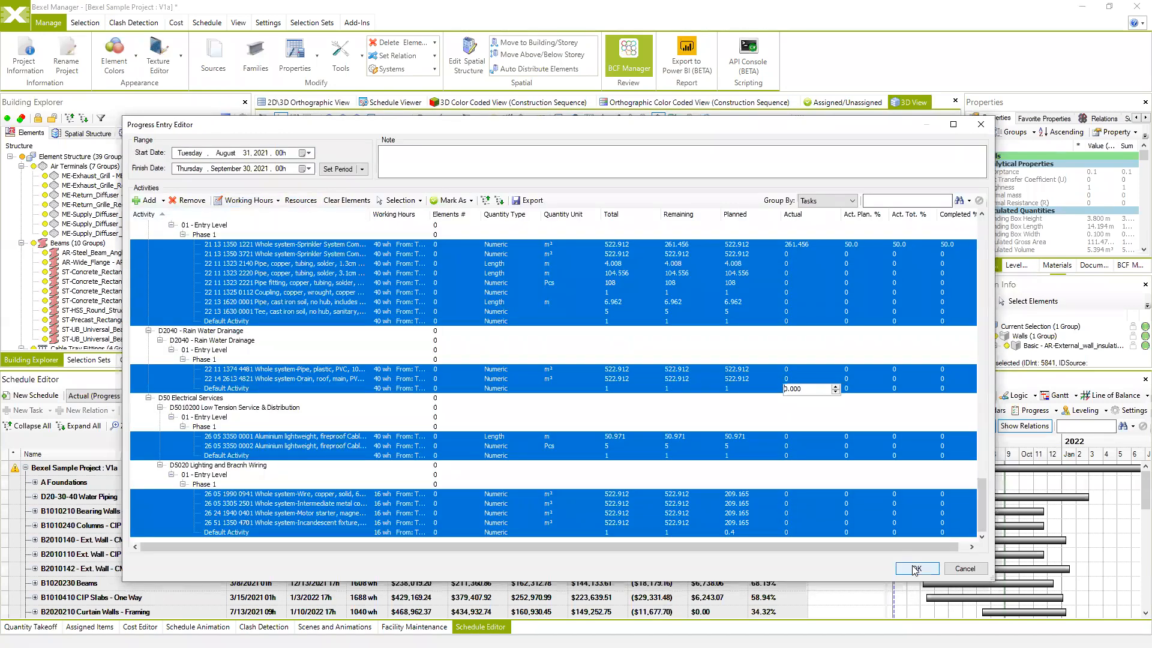
click(915, 569)
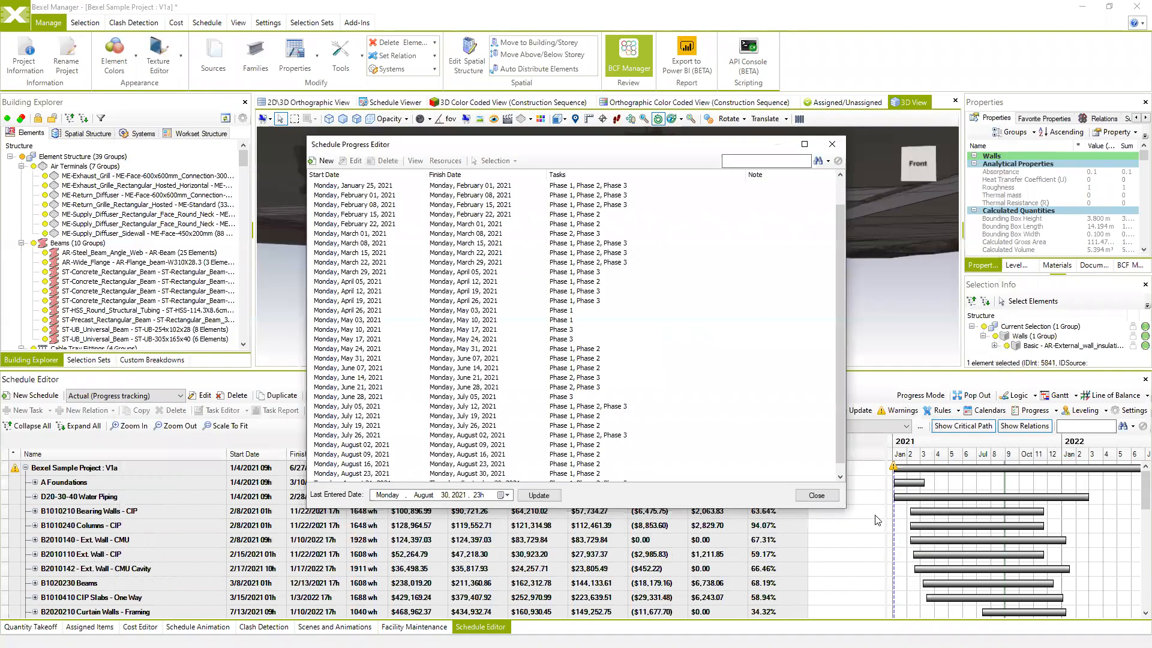
Set the schedule progress's last entered date to 31 December 2021, apply it and close the progress list
click(508, 495)
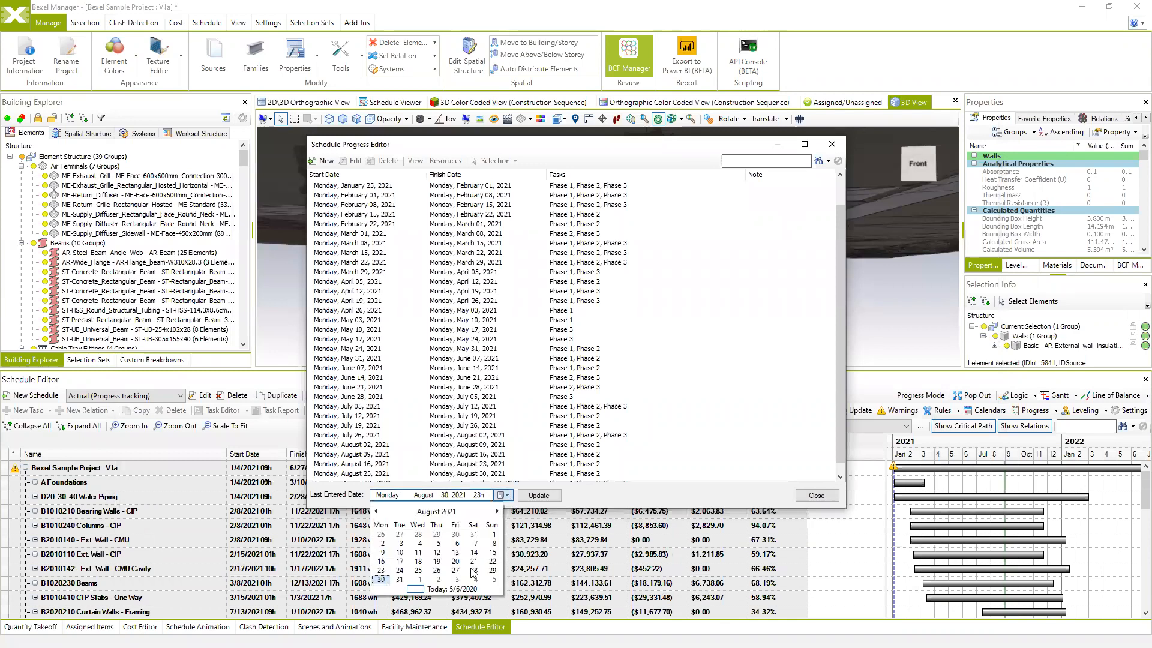
click(400, 580)
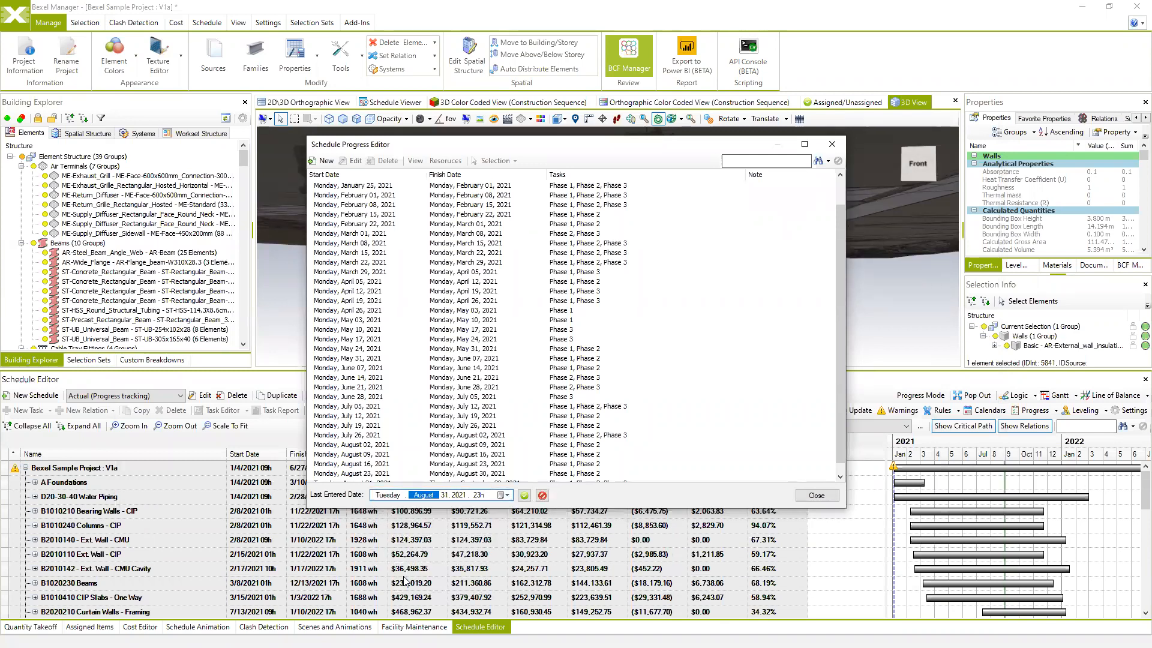
click(507, 495)
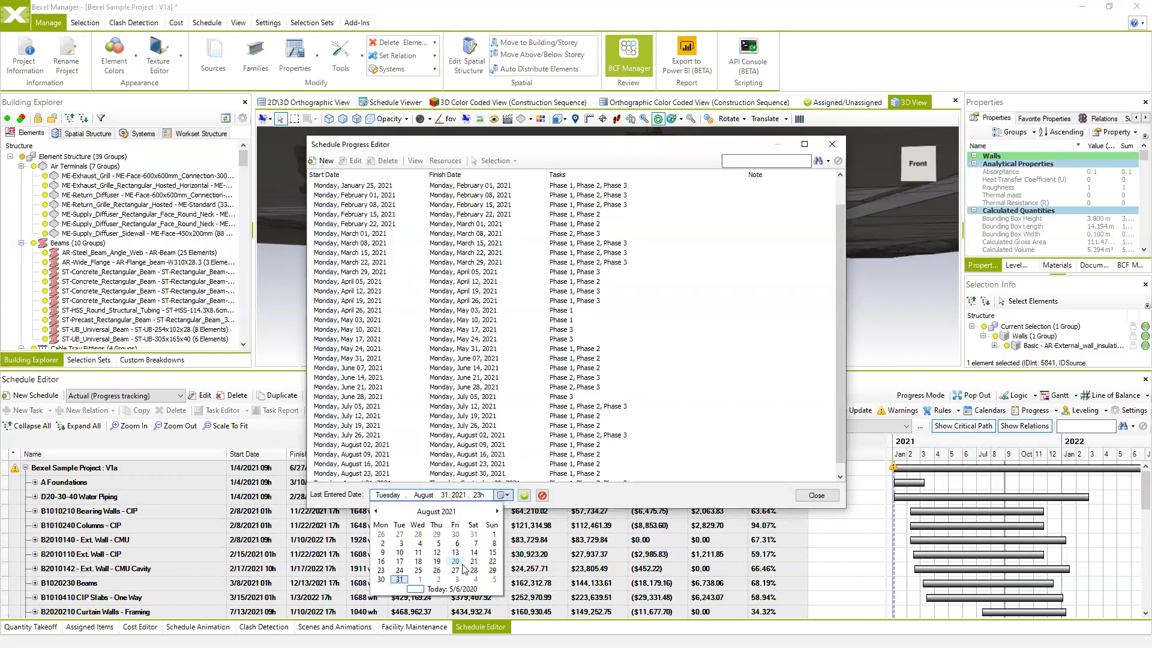
click(497, 511)
click(496, 511)
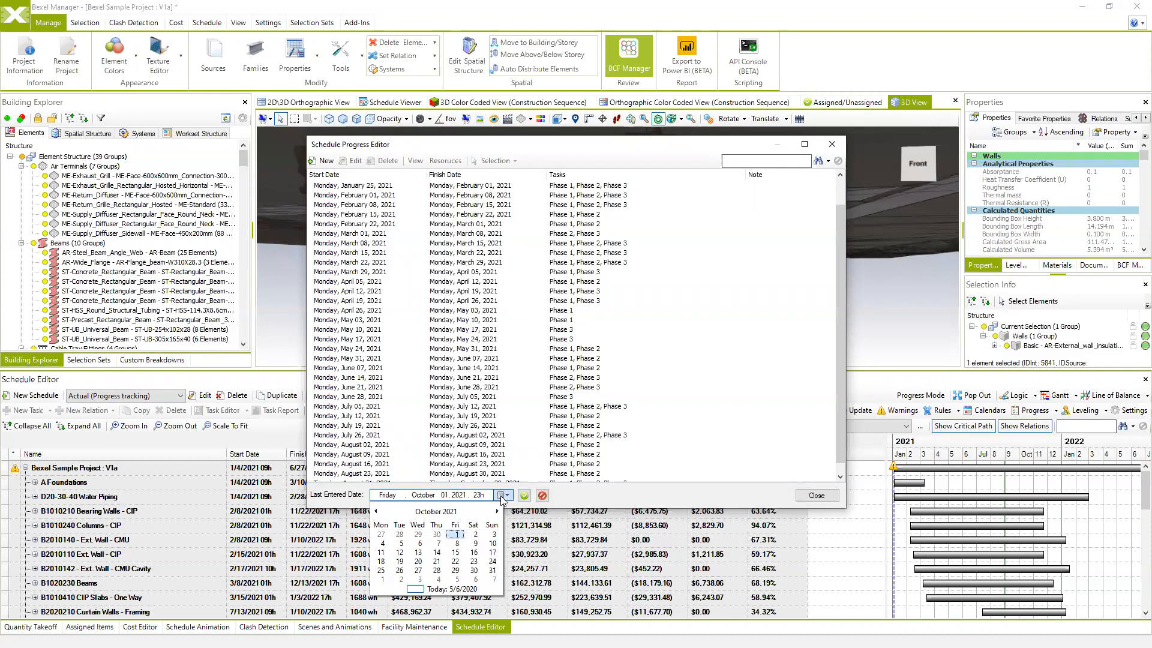
click(507, 495)
click(507, 495)
scroll(471, 526, down, 1)
scroll(471, 526, down, 1)
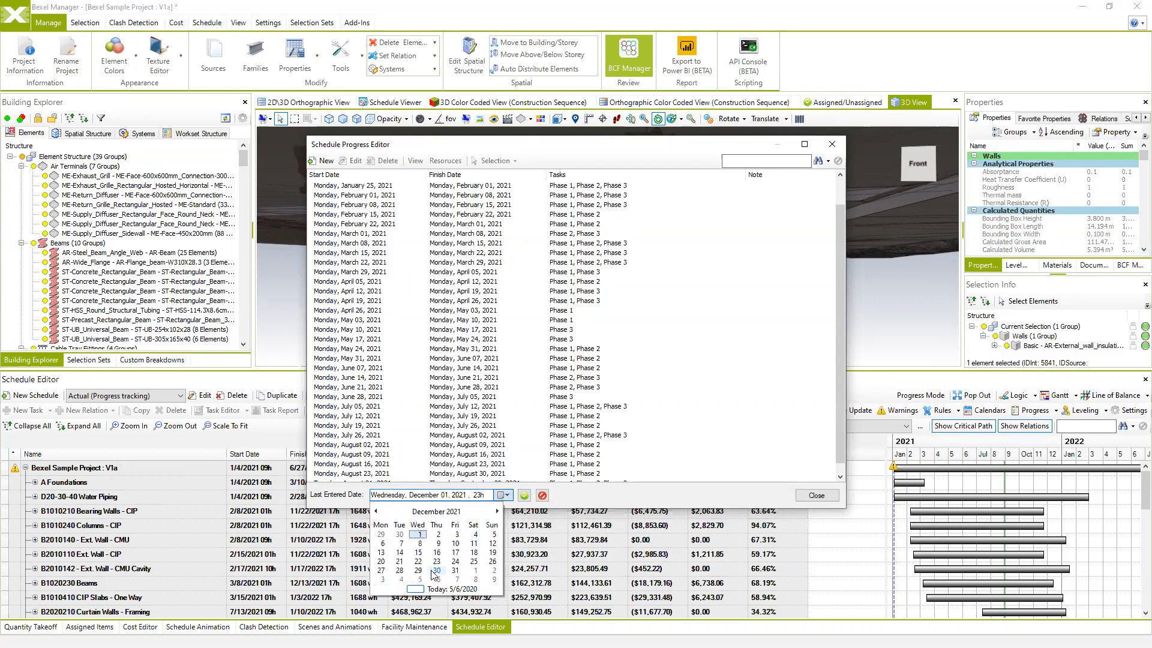
click(454, 571)
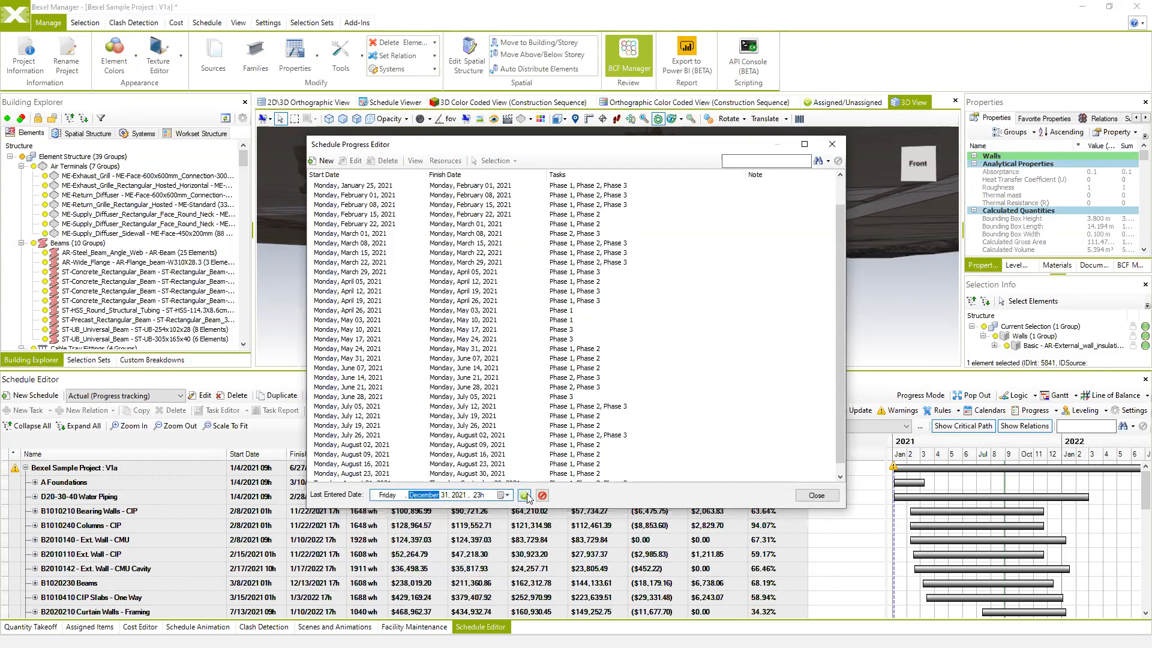
click(524, 496)
click(816, 495)
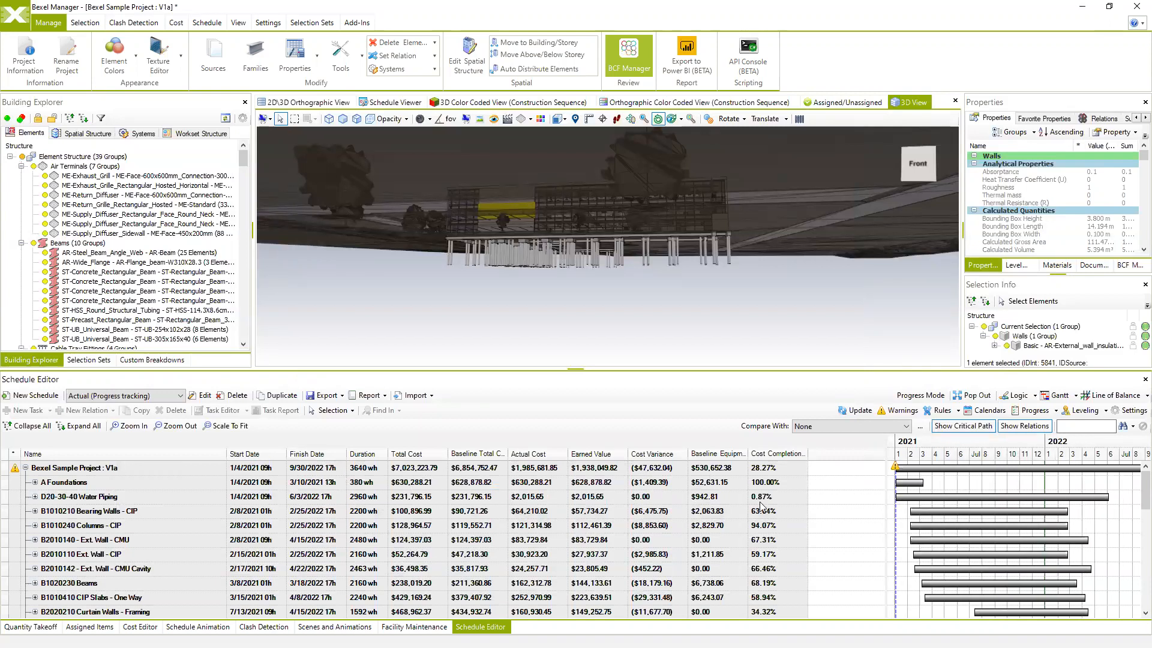
Check the actual schedule's baseline and cost version choices in its properties, leaving them unedited
click(1042, 411)
click(204, 396)
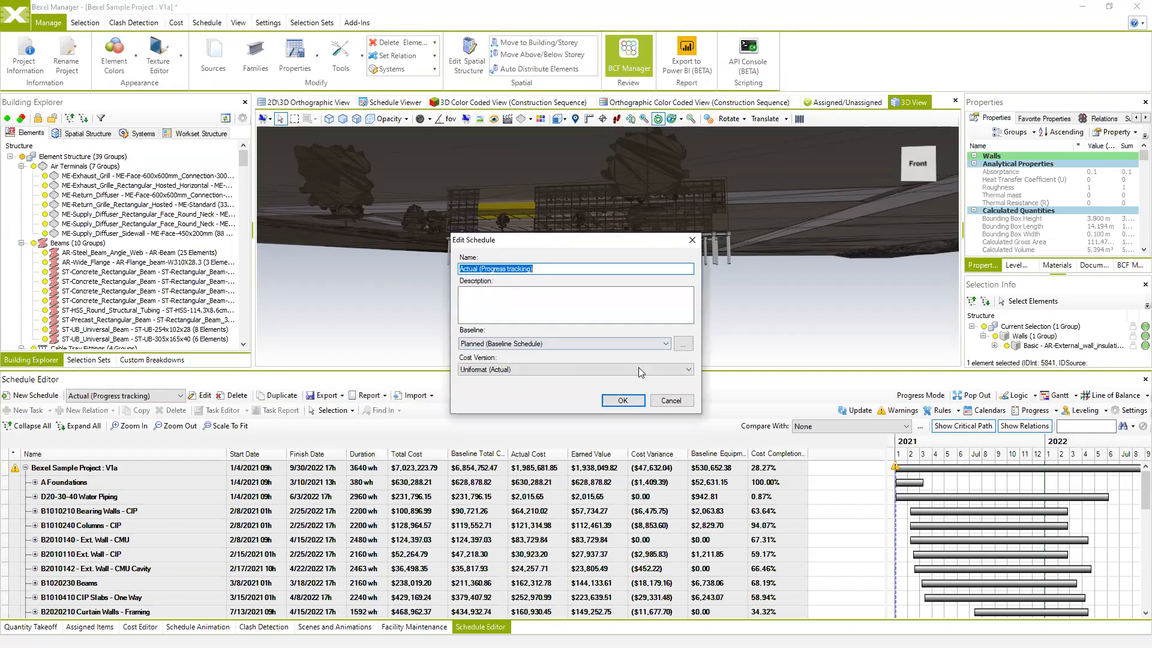
click(688, 371)
click(594, 260)
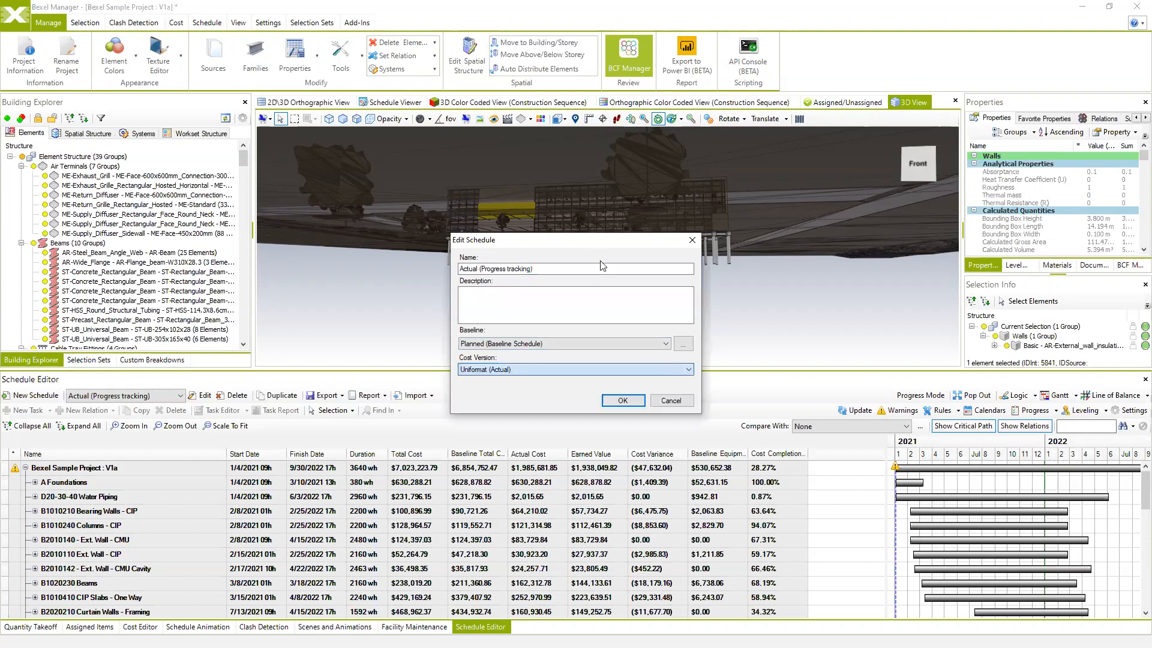
click(672, 401)
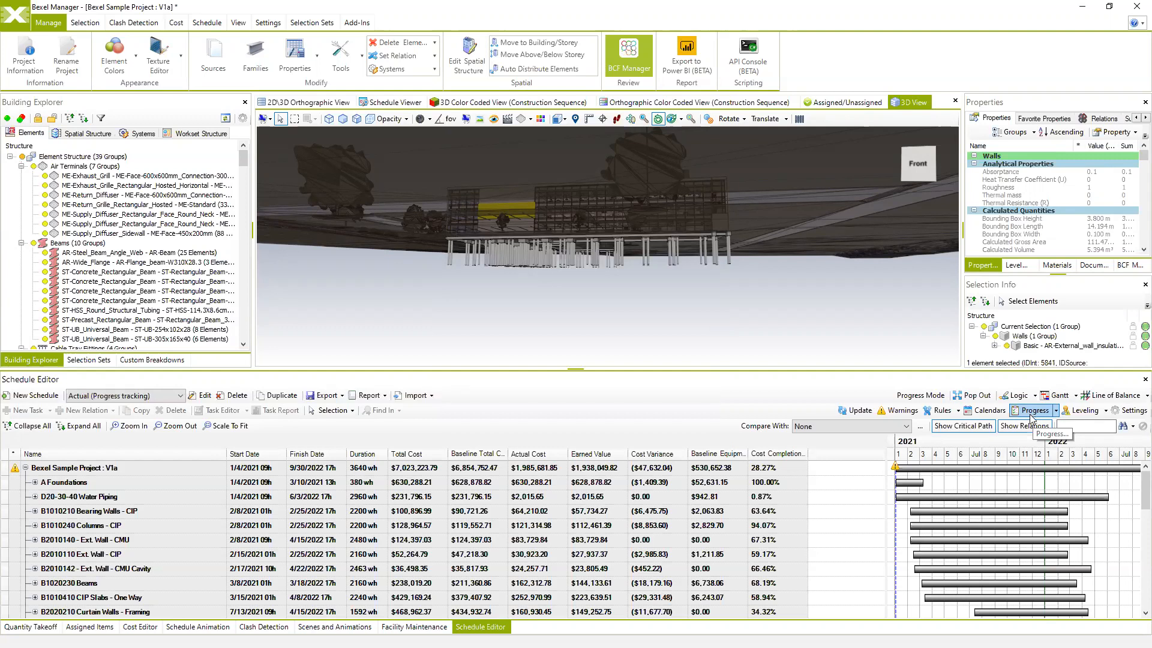
Reopen the actual schedule's list of progress entries for review and close it
click(1036, 426)
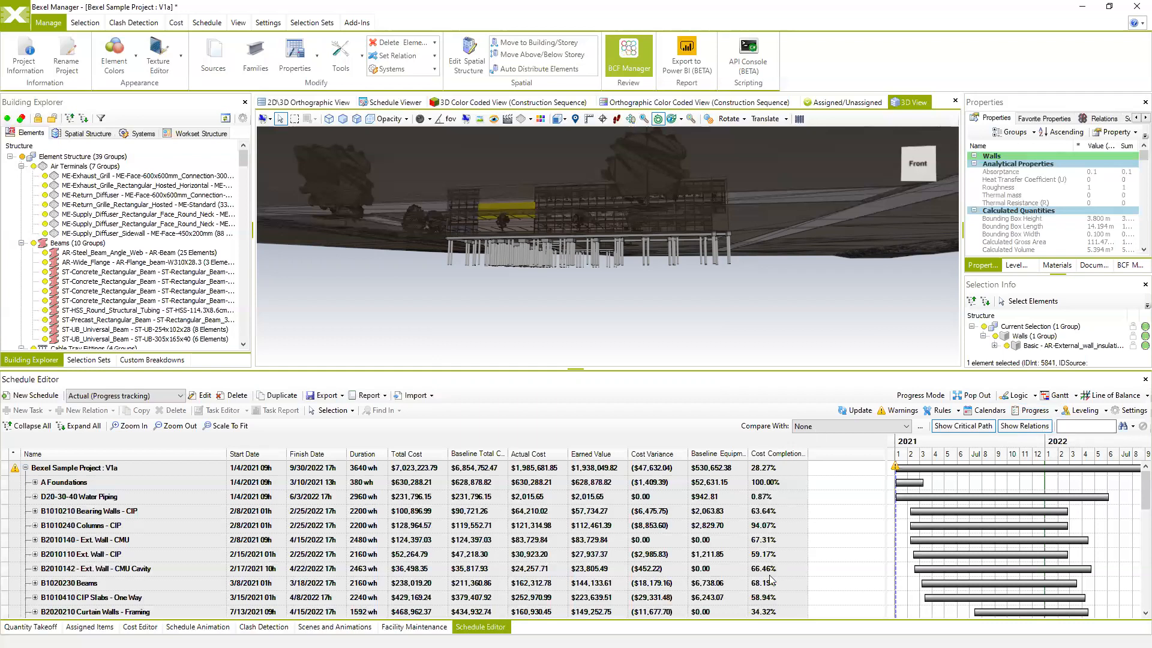
click(1028, 396)
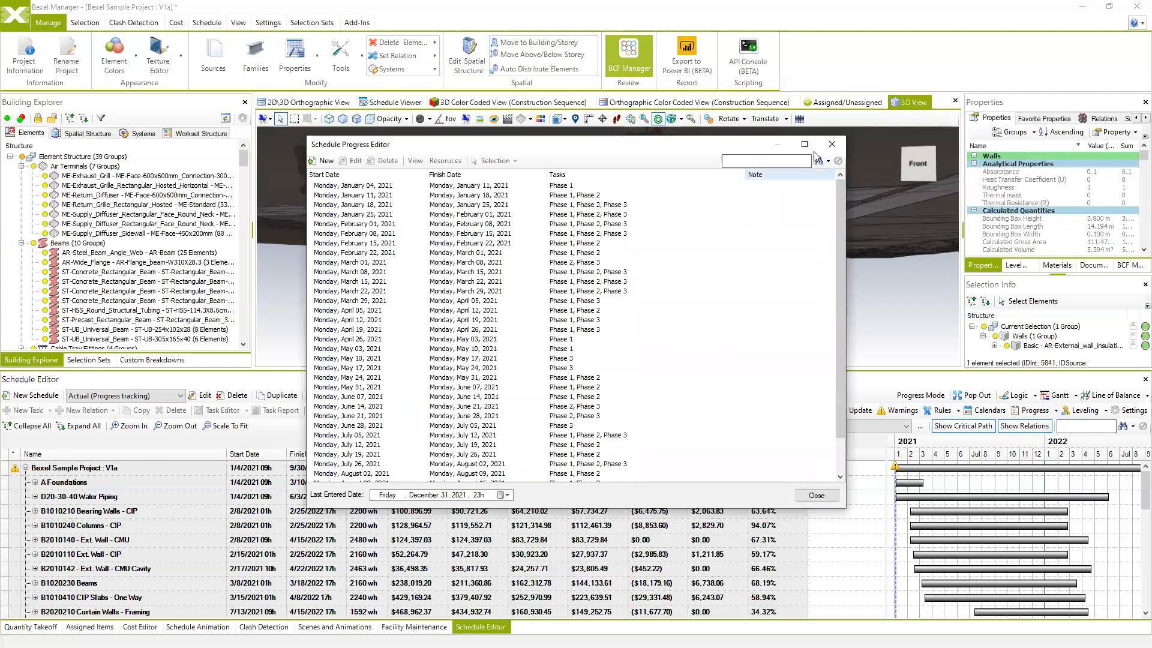
click(832, 144)
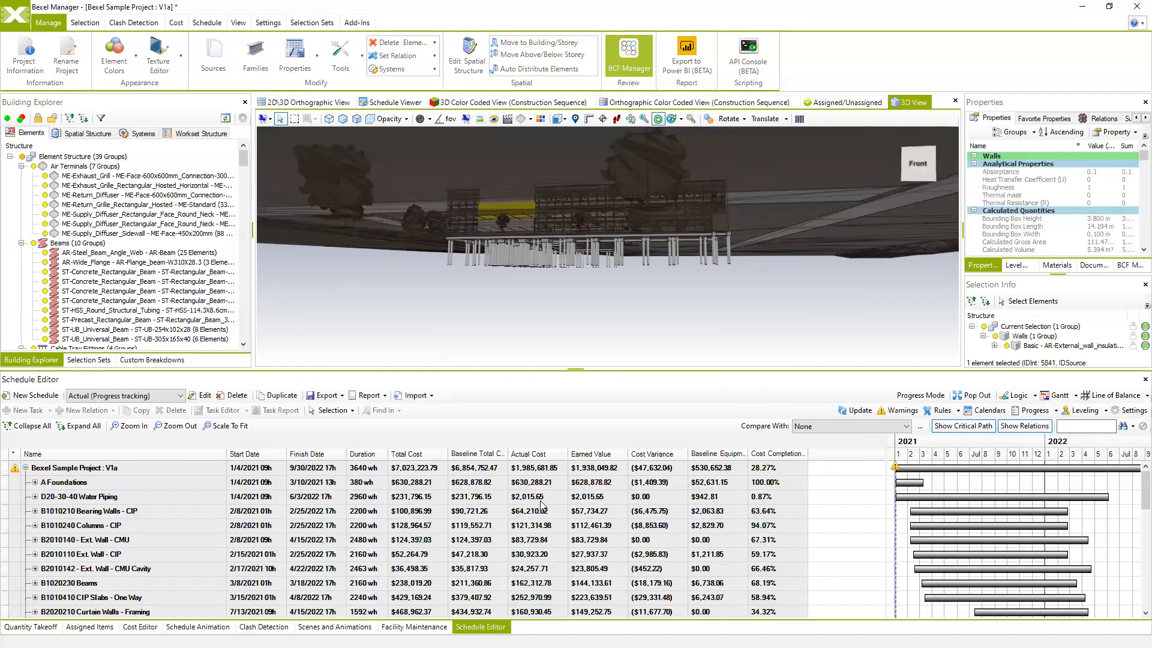